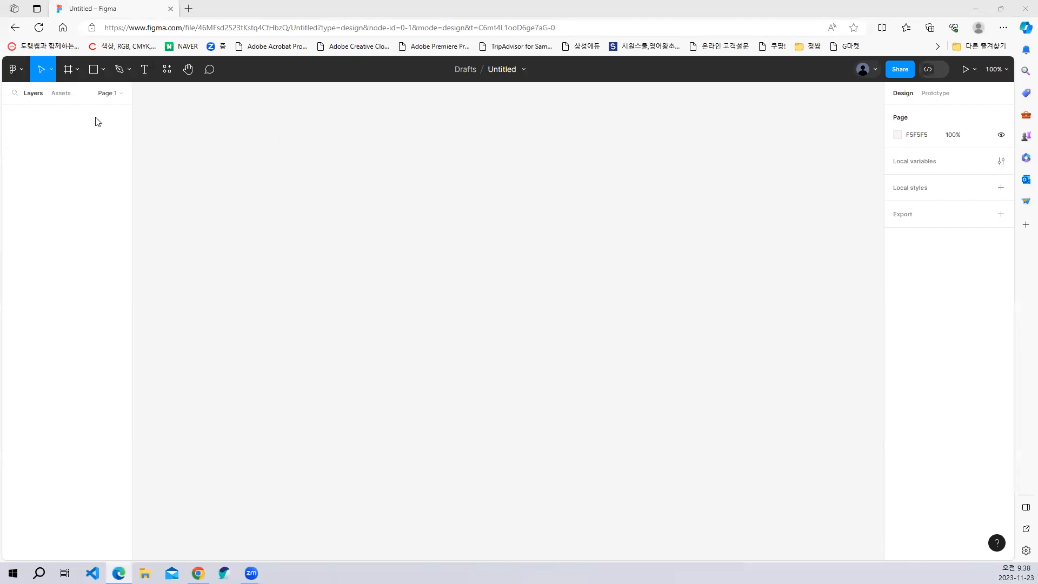
# Step: Capture the toolbar area around the Move tool, paste it on the canvas with clipboard access allowed, and shrink it to about 22 × 21
pyautogui.hotkey('ctrl', 'shift', 'c')
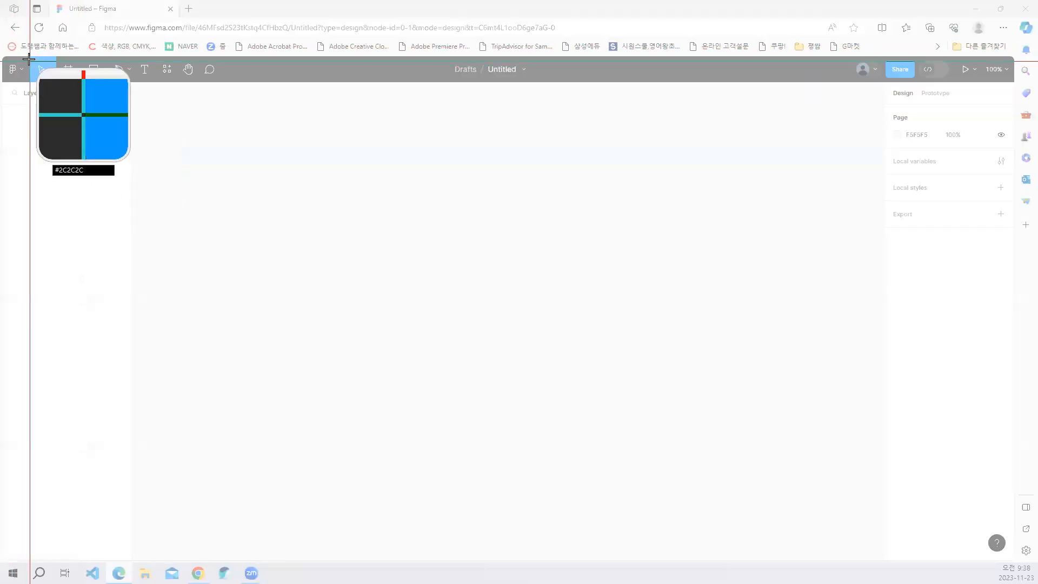
pyautogui.moveTo(23, 52); pyautogui.dragTo(192, 128)
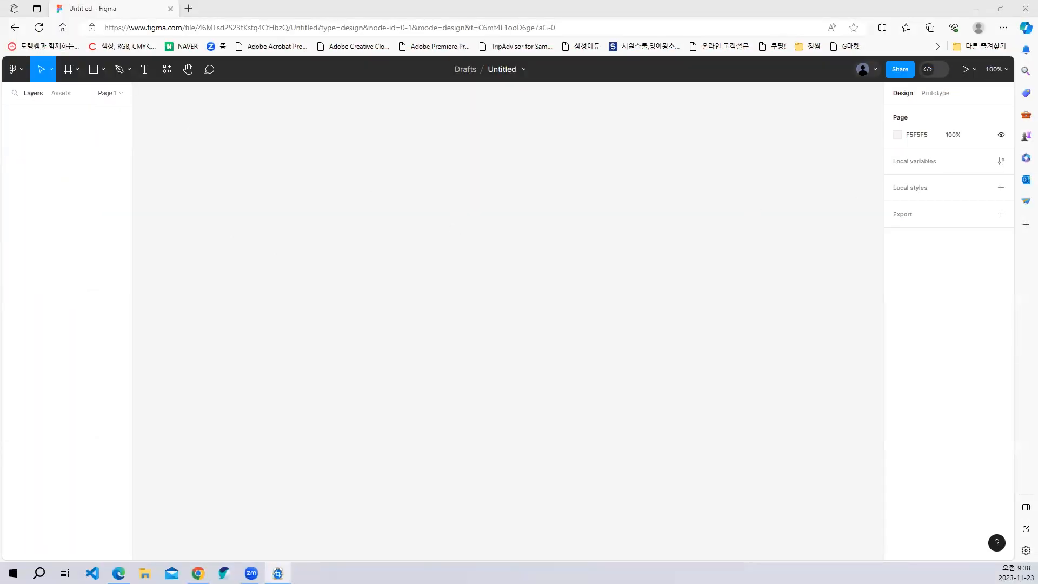
pyautogui.hotkey('ctrl', 'v')
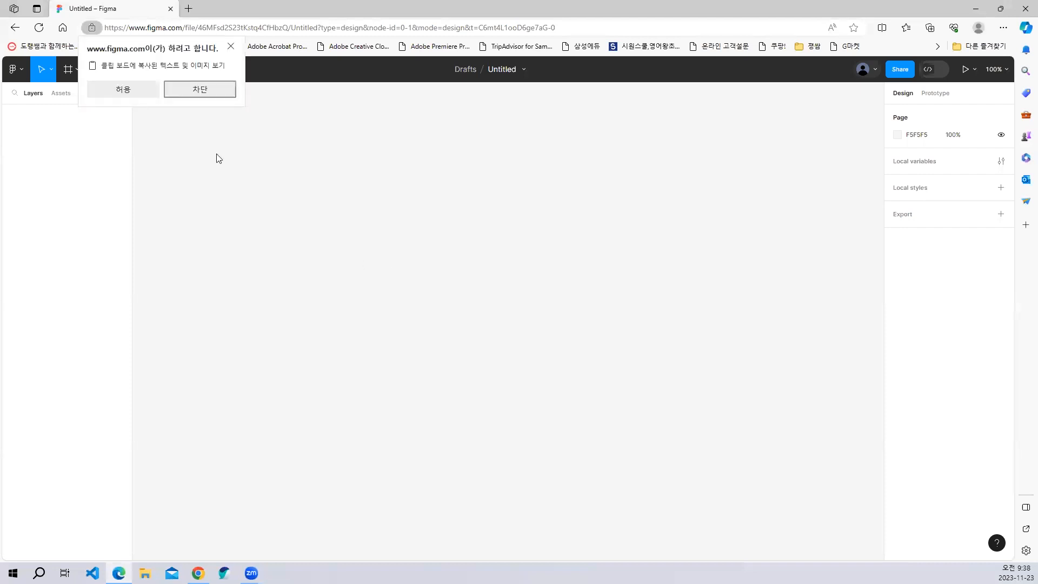
pyautogui.click(122, 90)
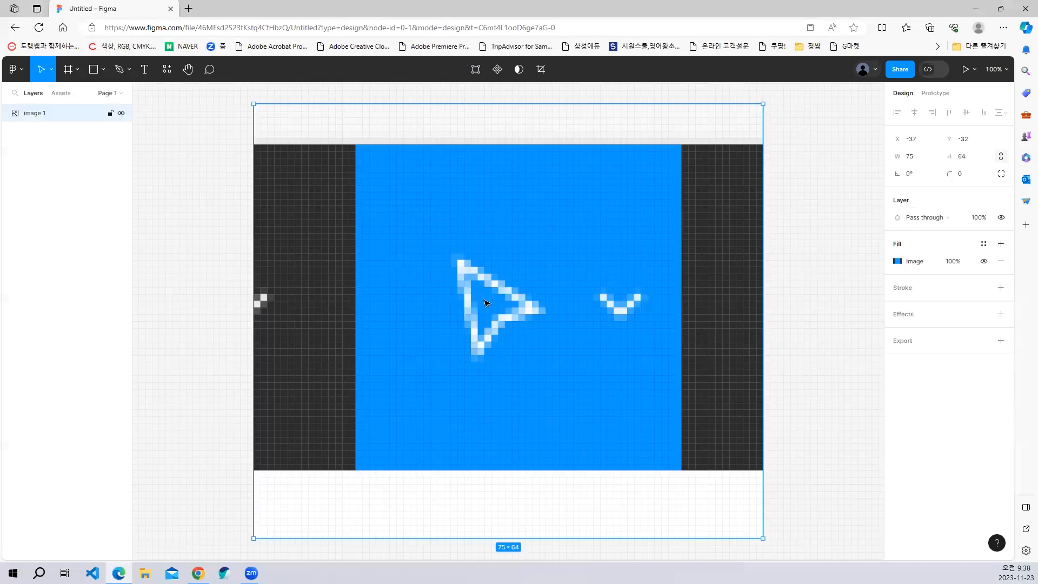
pyautogui.moveTo(762, 537); pyautogui.dragTo(410, 254)
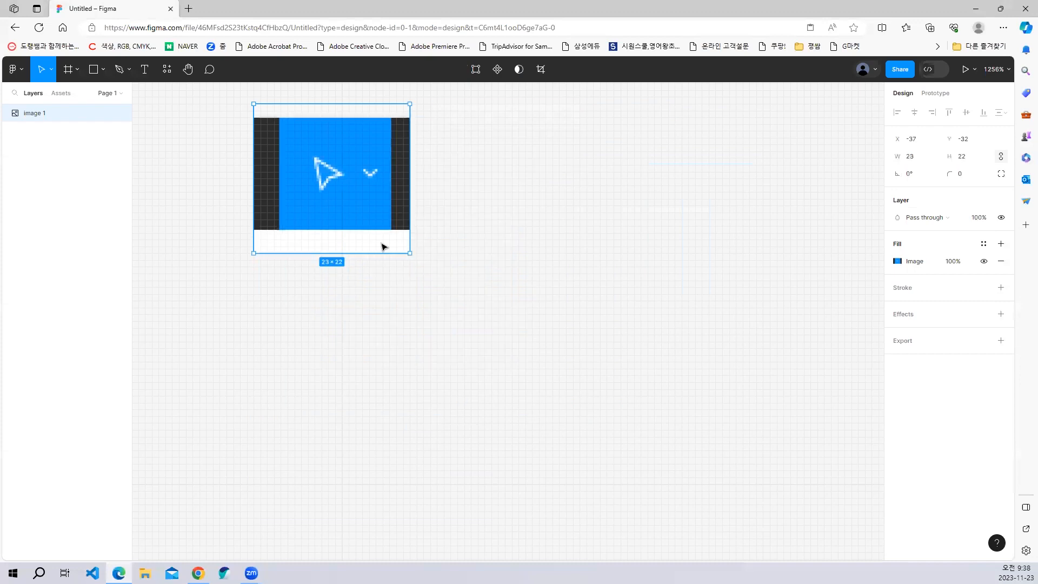
# Step: Add a text object reading "ㅇㅇ" beside the pasted capture and set its font size to 100
pyautogui.click(145, 70)
pyautogui.click(463, 163)
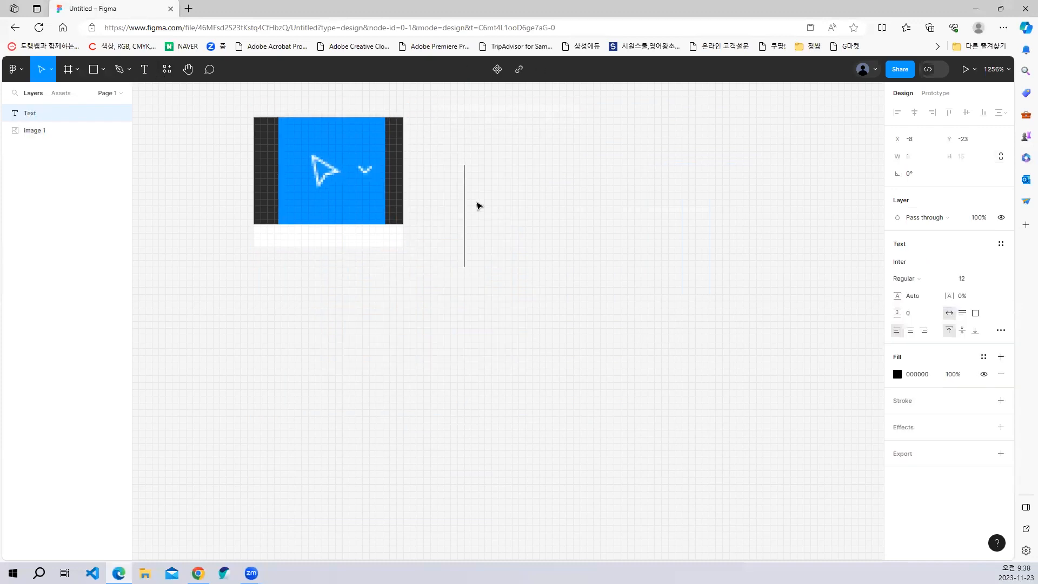
pyautogui.write('ㅇㅇ')
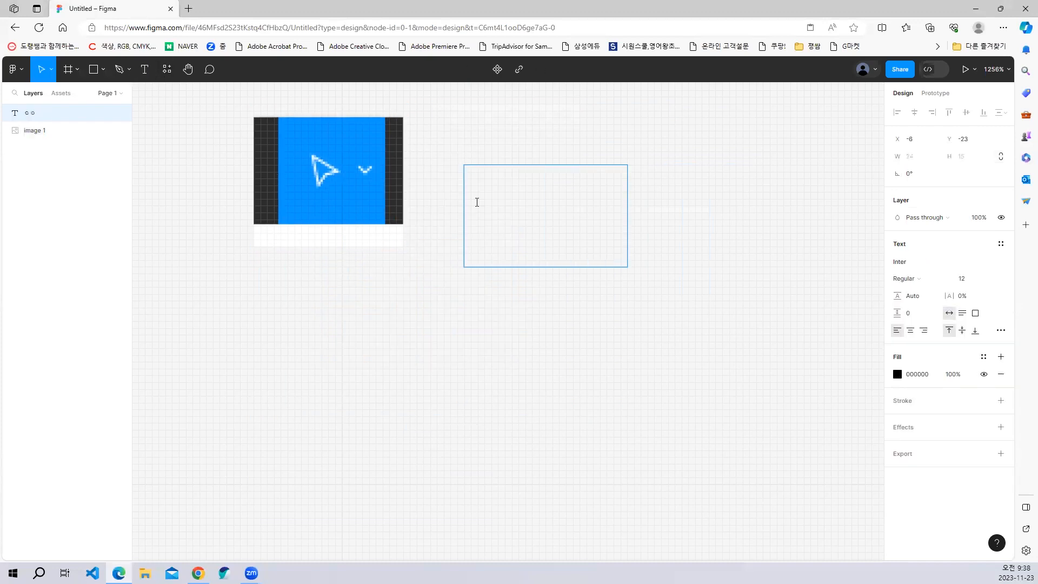
pyautogui.hotkey('ctrl', 'a')
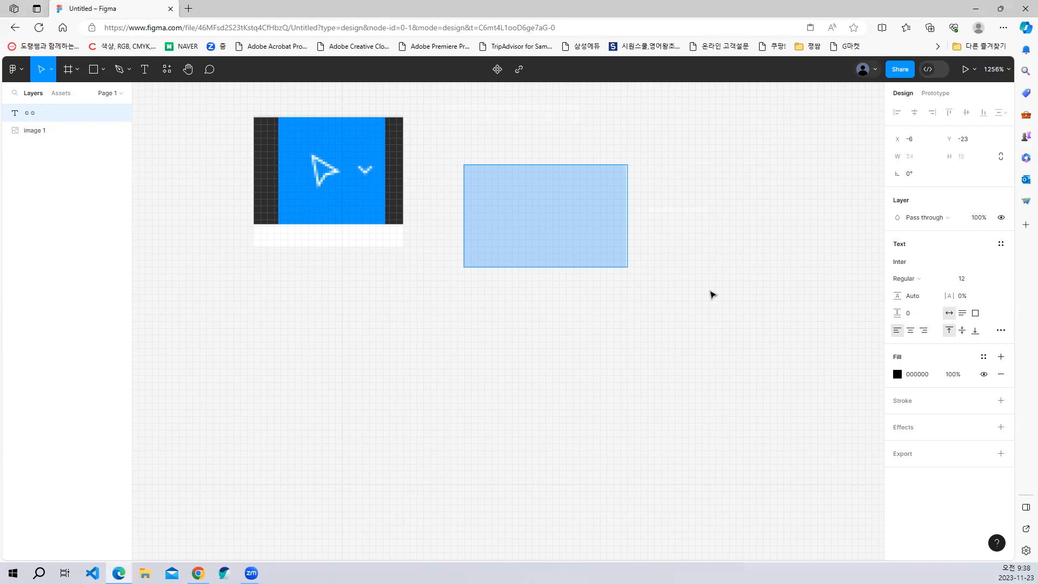
pyautogui.click(898, 377)
pyautogui.moveTo(782, 299); pyautogui.dragTo(900, 415)
pyautogui.click(874, 249)
pyautogui.click(965, 279)
pyautogui.press('Return')
pyautogui.click(542, 239)
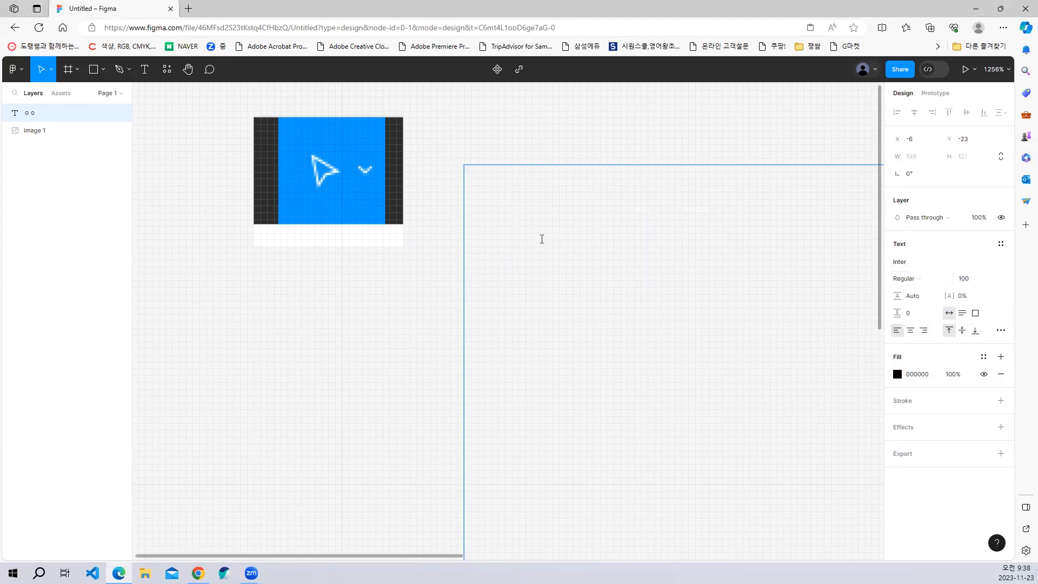
# Step: Insert "읻옹툴" in front of the existing characters of the text object
pyautogui.write('ㅇ')
pyautogui.hotkey('ctrl', '-')
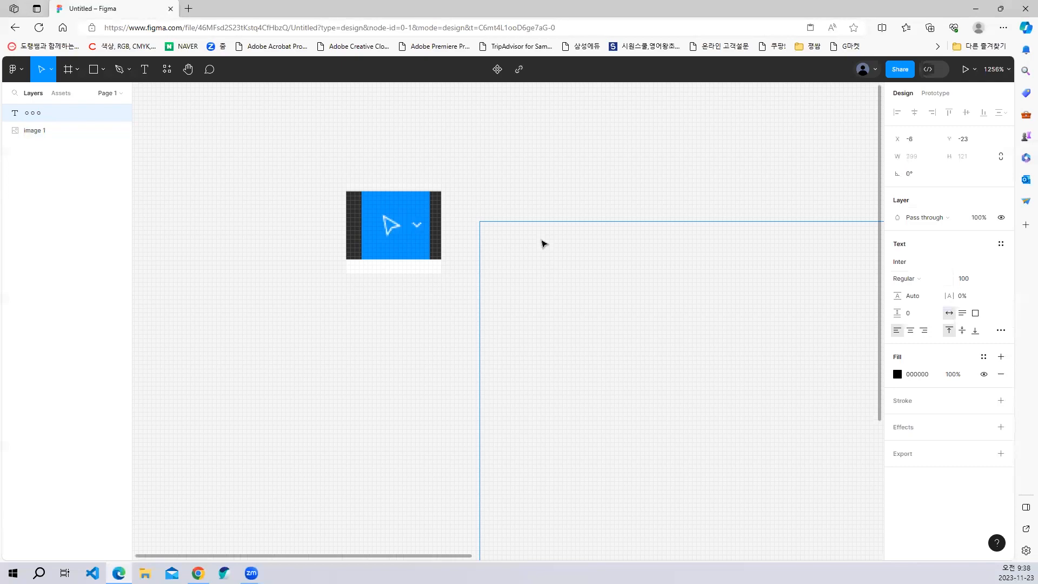
pyautogui.hotkey('ctrl', '-')
pyautogui.press('BackSpace')
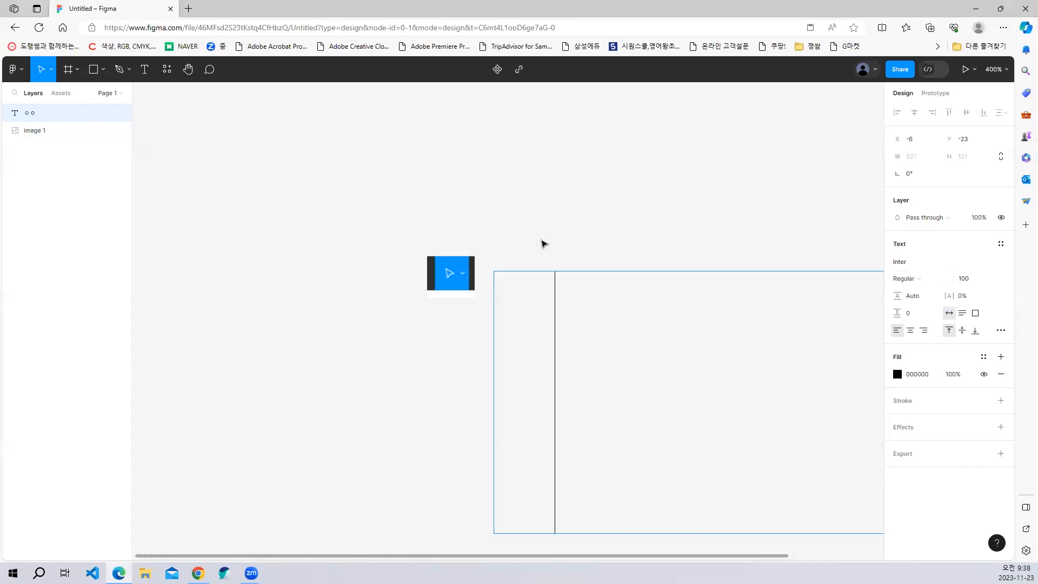
pyautogui.write('dld')
pyautogui.press('BackSpace')
pyautogui.press('BackSpace')
pyautogui.press('BackSpace')
pyautogui.press('BackSpace')
pyautogui.write('읻오')
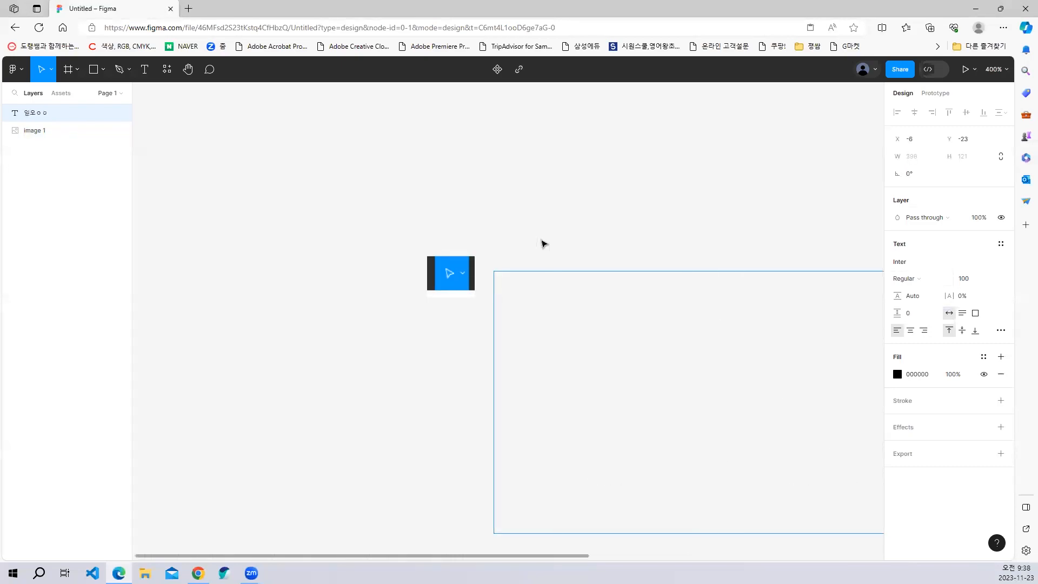
pyautogui.write('들')
pyautogui.hotkey('ctrl', '-')
pyautogui.hotkey('ctrl', '-')
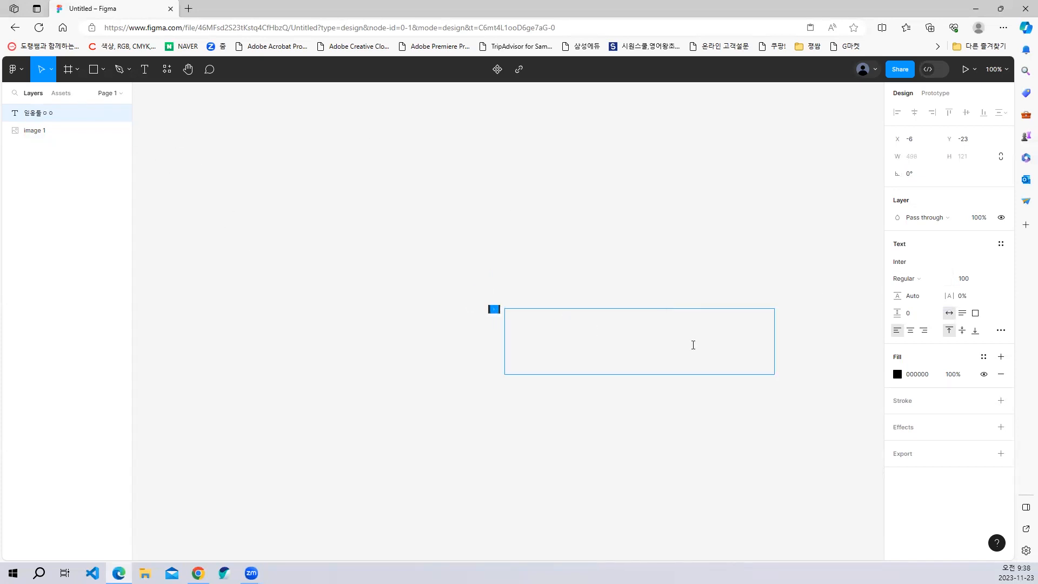
# Step: Recolour the first three characters of the text grey
pyautogui.moveTo(693, 345); pyautogui.dragTo(514, 351)
pyautogui.click(897, 375)
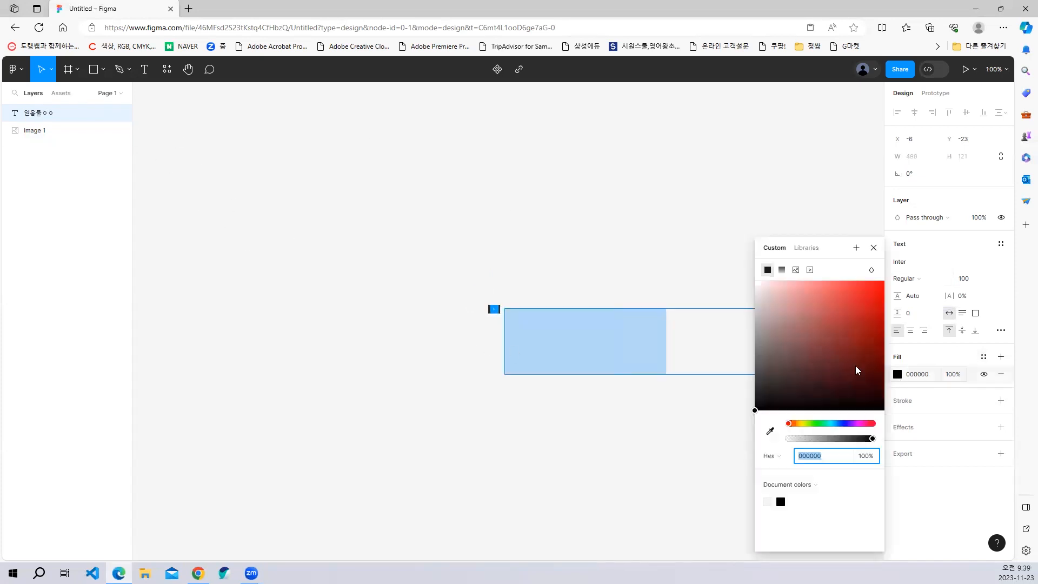
pyautogui.moveTo(855, 366); pyautogui.dragTo(763, 321)
pyautogui.click(516, 253)
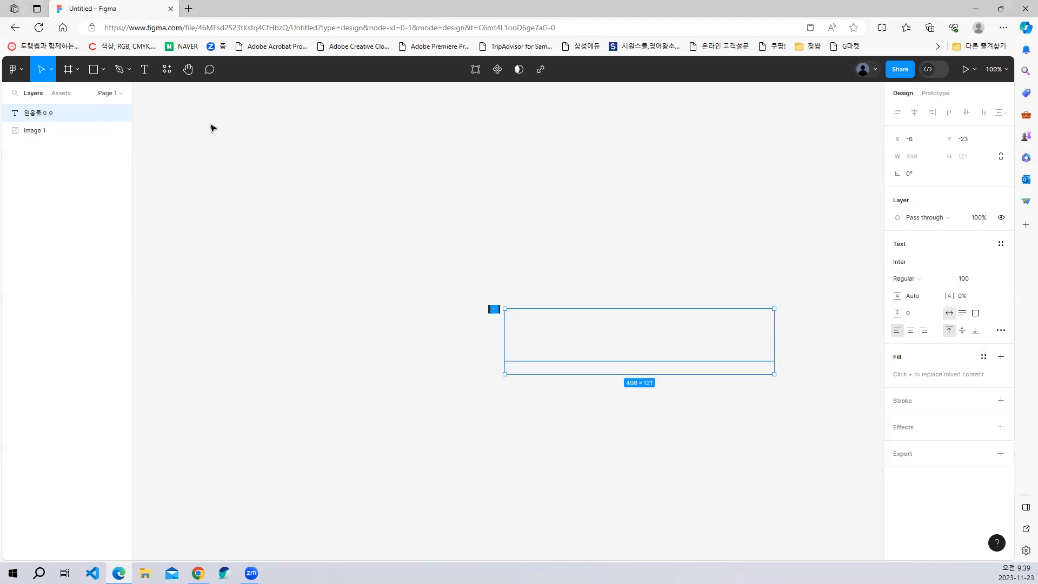
# Step: Try stretching the pasted capture to about 322 wide, and undo the resize
pyautogui.click(427, 272)
pyautogui.click(493, 310)
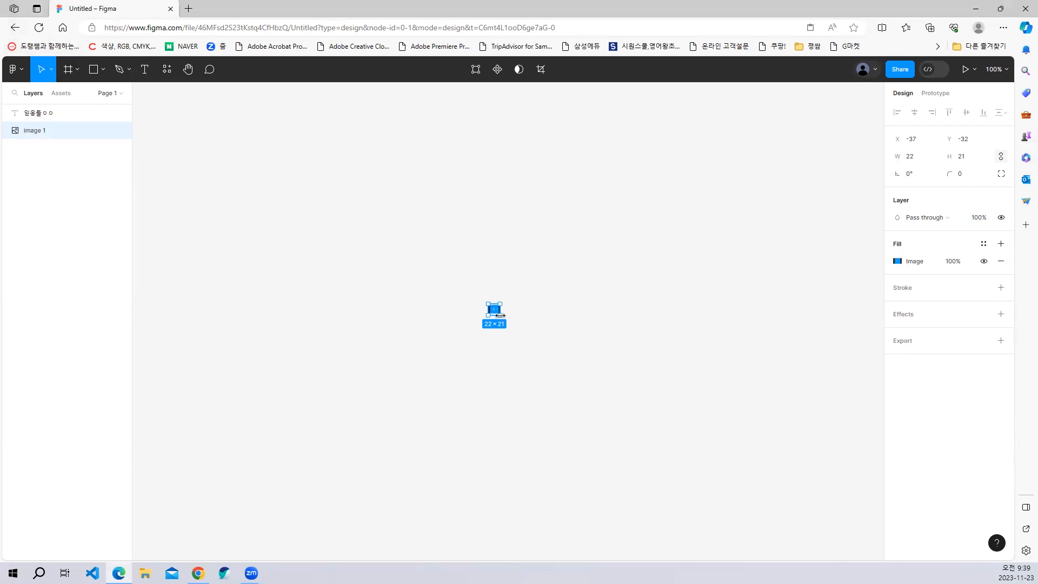
pyautogui.moveTo(500, 315); pyautogui.dragTo(663, 316)
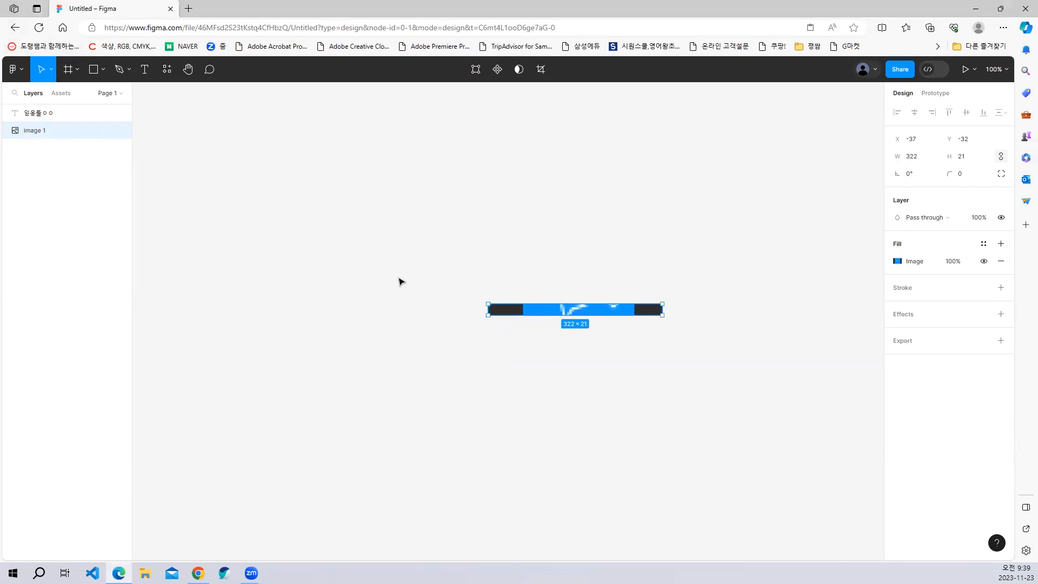
pyautogui.hotkey('ctrl', 'z')
pyautogui.hotkey('ctrl', 'z')
# Step: Capture the toolbar area with the Move and Frame tools, and launch Adobe Photoshop CS6 (64 Bit)
pyautogui.hotkey('ctrl', 'shift', 'c')
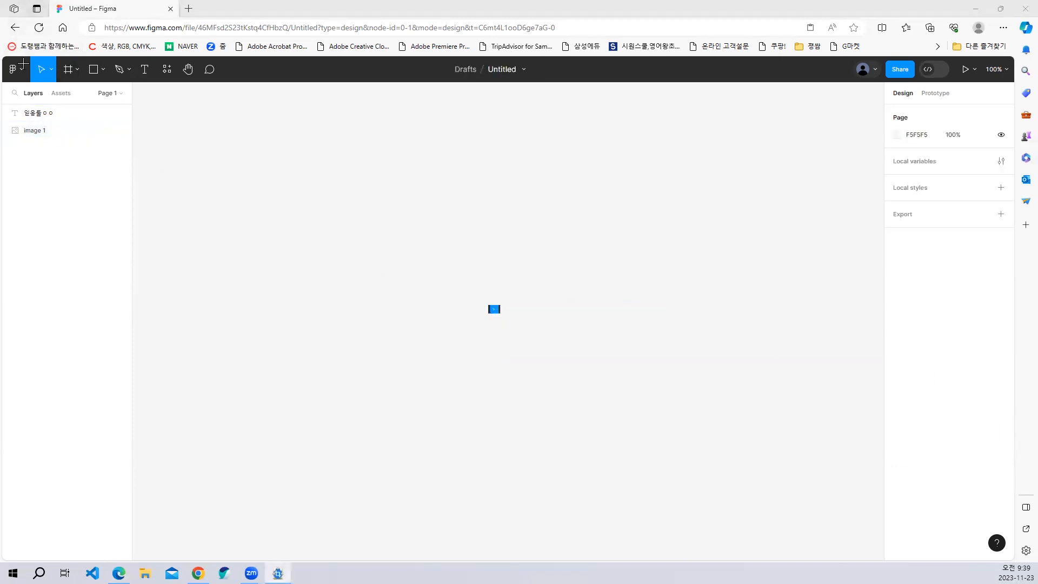
pyautogui.moveTo(25, 51); pyautogui.dragTo(155, 203)
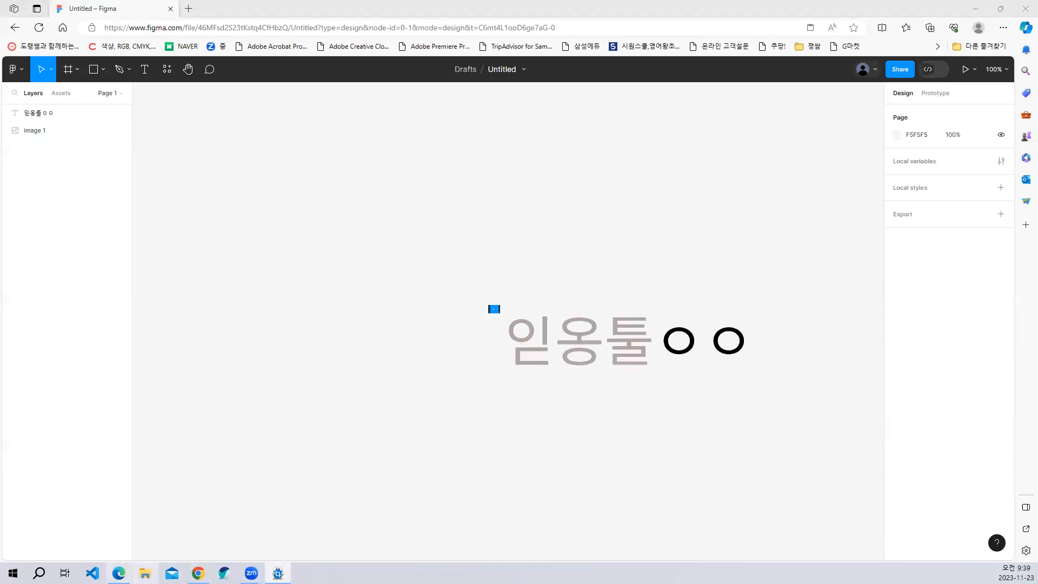
pyautogui.click(13, 572)
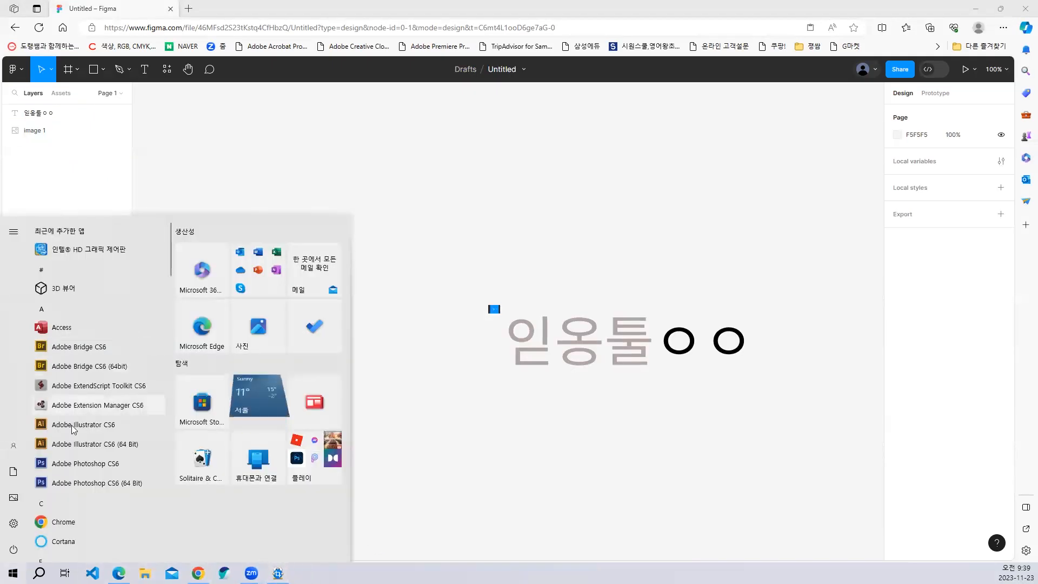
pyautogui.click(85, 490)
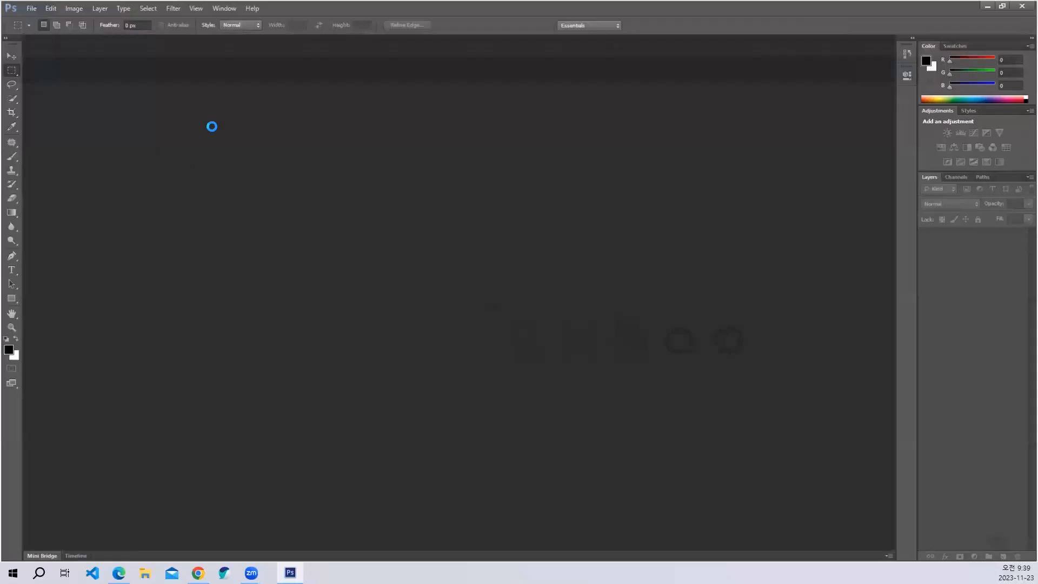
# Step: Create a new document 500 by 500 pixels in size
pyautogui.click(34, 9)
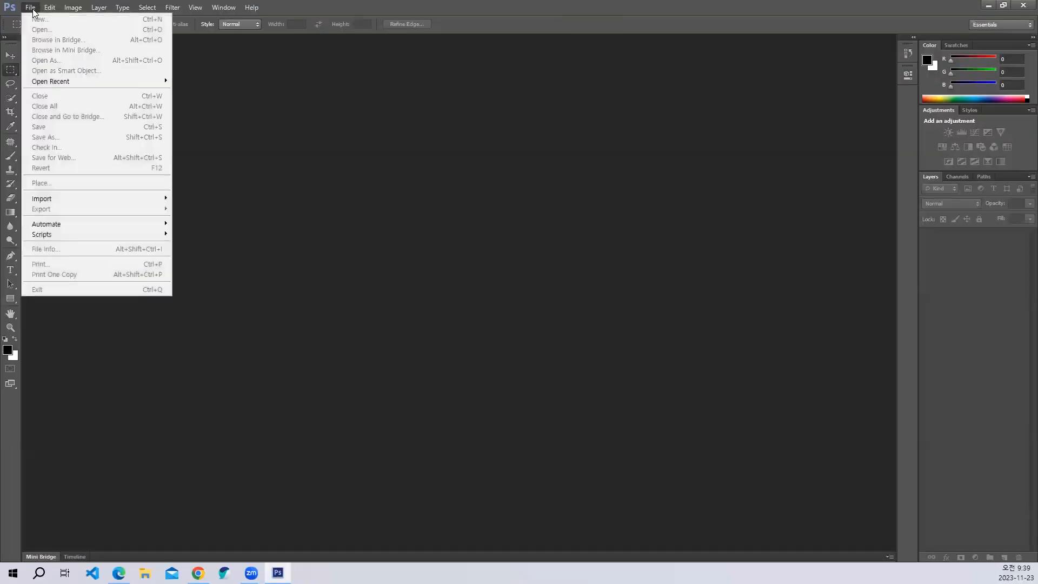
pyautogui.click(32, 9)
pyautogui.click(31, 8)
pyautogui.click(38, 20)
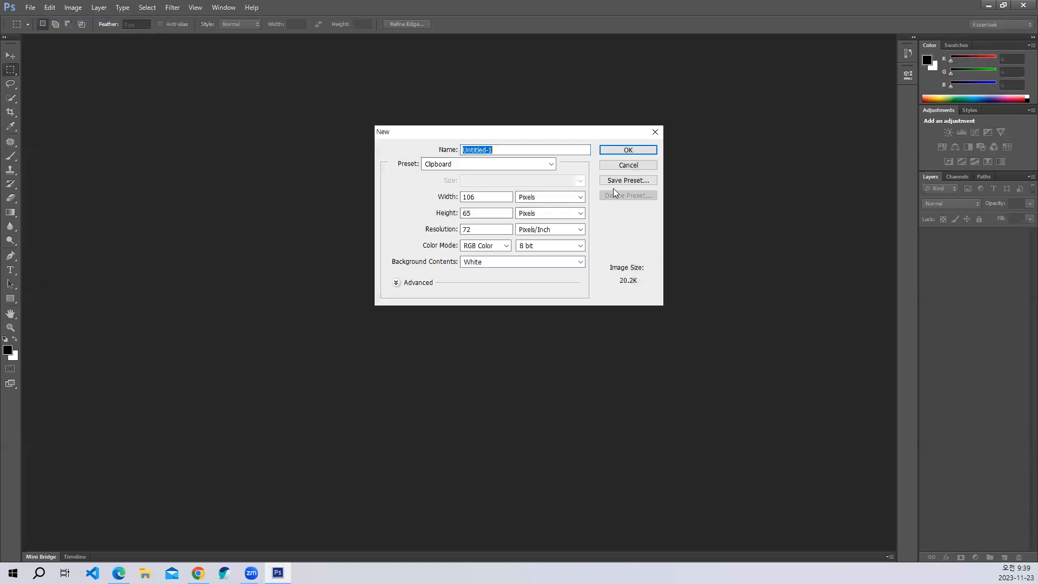
pyautogui.moveTo(482, 198); pyautogui.dragTo(394, 197)
pyautogui.write('500500')
pyautogui.press('Return')
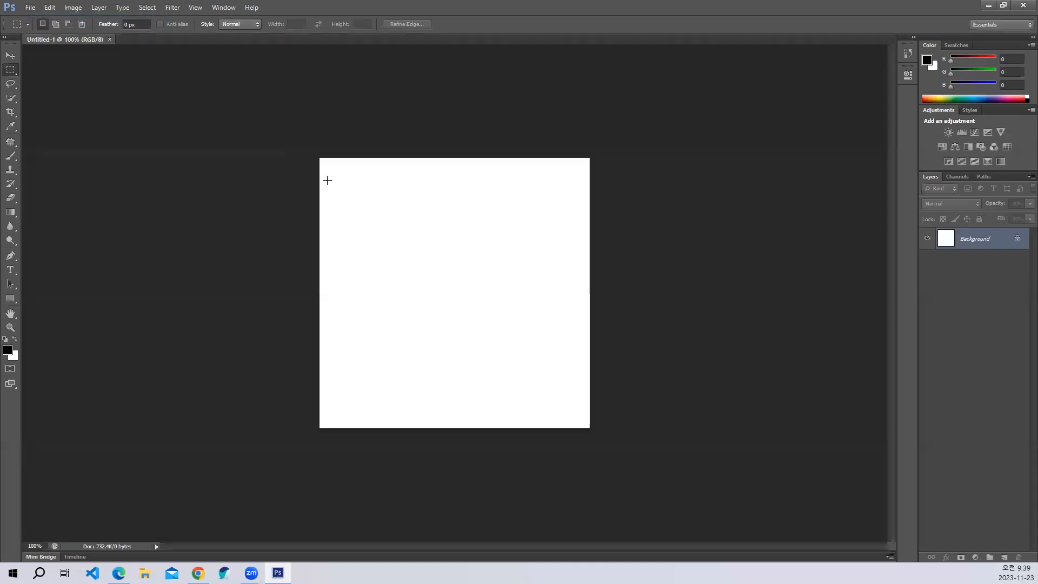
# Step: Paste the toolbar capture into the document, move it to the upper part of the canvas and enlarge it to about double size
pyautogui.hotkey('ctrl', 'v')
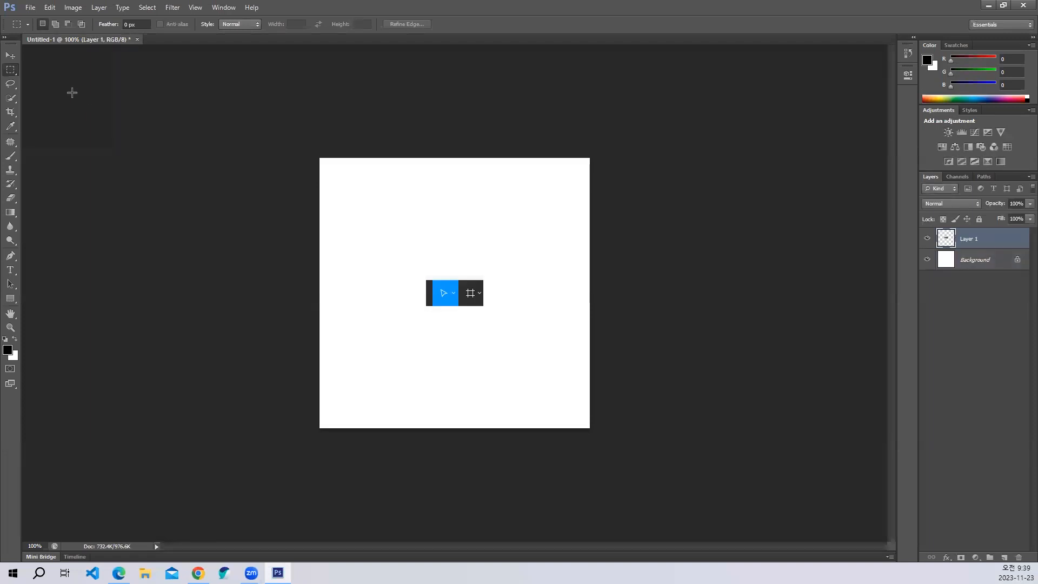
pyautogui.click(10, 55)
pyautogui.moveTo(437, 293); pyautogui.dragTo(475, 264)
pyautogui.hotkey('ctrl', 't')
pyautogui.press('Return')
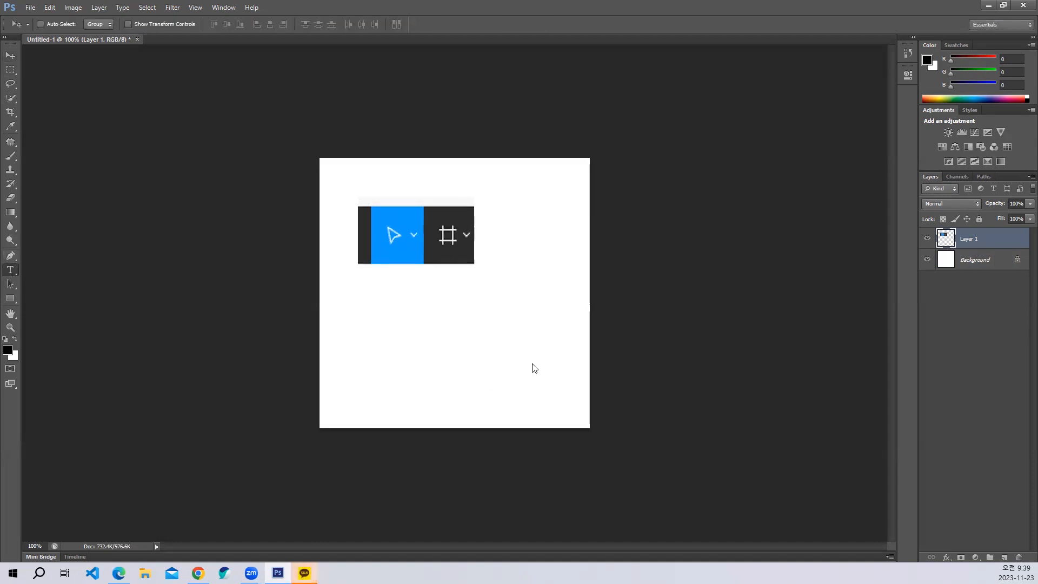
# Step: Add the text "이동툴" below the toolbar capture
pyautogui.press('t')
pyautogui.click(394, 296)
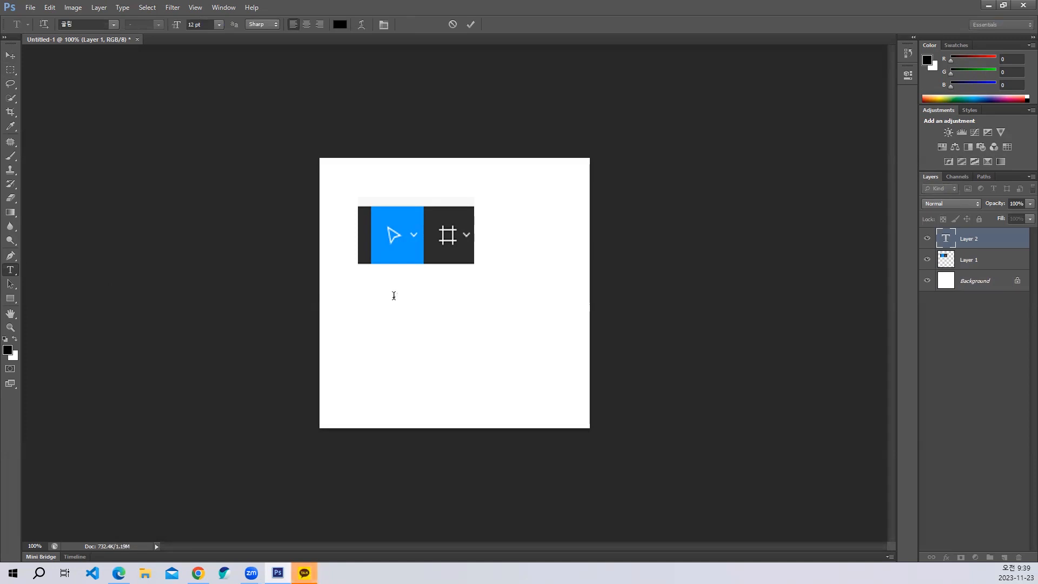
pyautogui.write('이동툴')
# Step: Enlarge the "이동툴" text to 48 pt and align it with the toolbar capture's left edge, directly below it
pyautogui.moveTo(413, 295); pyautogui.dragTo(348, 297)
pyautogui.hotkey('ctrl', 'shift', '.')
pyautogui.hotkey('ctrl', 'shift', '.')
pyautogui.hotkey('ctrl', 'shift', '.')
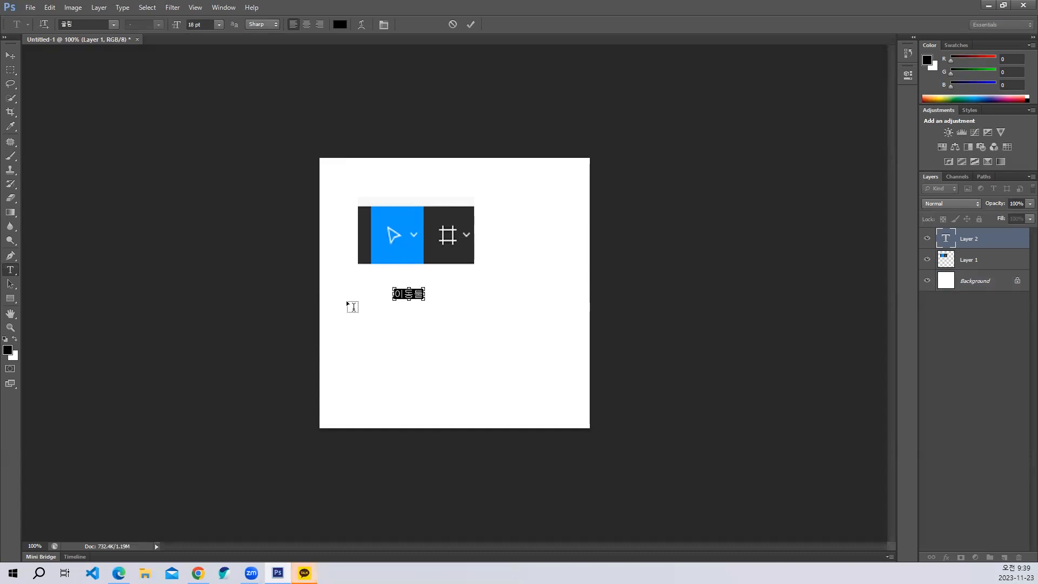
pyautogui.hotkey('ctrl', 'shift', '.')
pyautogui.hotkey('ctrl', 'shift', '.')
pyautogui.hotkey('ctrl', 'shift', '.')
pyautogui.hotkey('ctrl', 'shift', '.')
pyautogui.hotkey('ctrl', 'shift', '.')
pyautogui.hotkey('ctrl', 'shift', '.')
pyautogui.hotkey('ctrl', 'shift', '.')
pyautogui.hotkey('ctrl', 'shift', '.')
pyautogui.hotkey('ctrl', 'shift', '.')
pyautogui.hotkey('ctrl', 'shift', '.')
pyautogui.hotkey('ctrl', 'shift', '.')
pyautogui.hotkey('ctrl', 'shift', '.')
pyautogui.hotkey('ctrl', 'shift', '.')
pyautogui.hotkey('ctrl', 'shift', '.')
pyautogui.hotkey('ctrl', 'shift', '.')
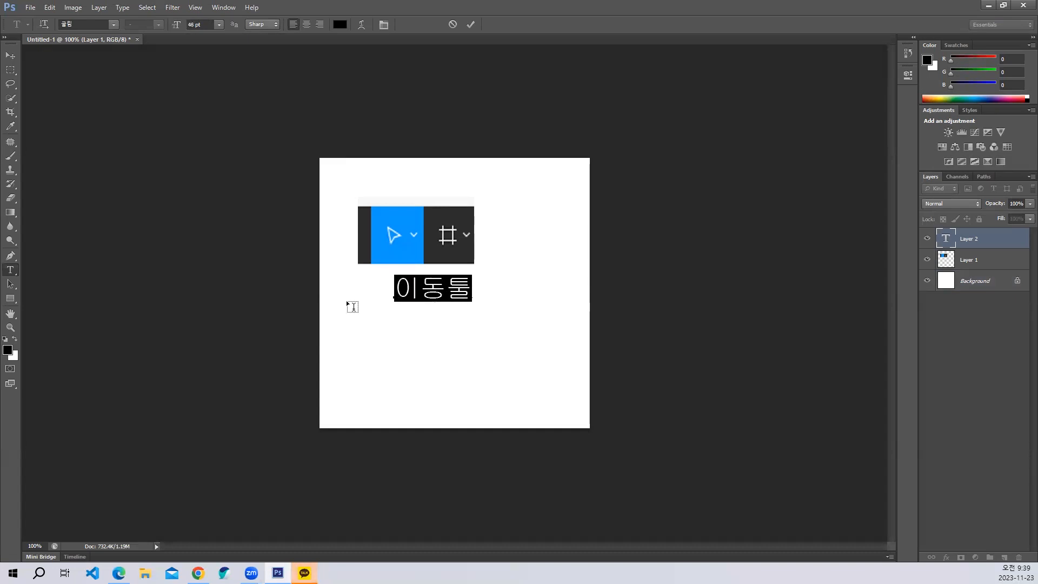
pyautogui.click(10, 55)
pyautogui.moveTo(416, 297); pyautogui.dragTo(376, 300)
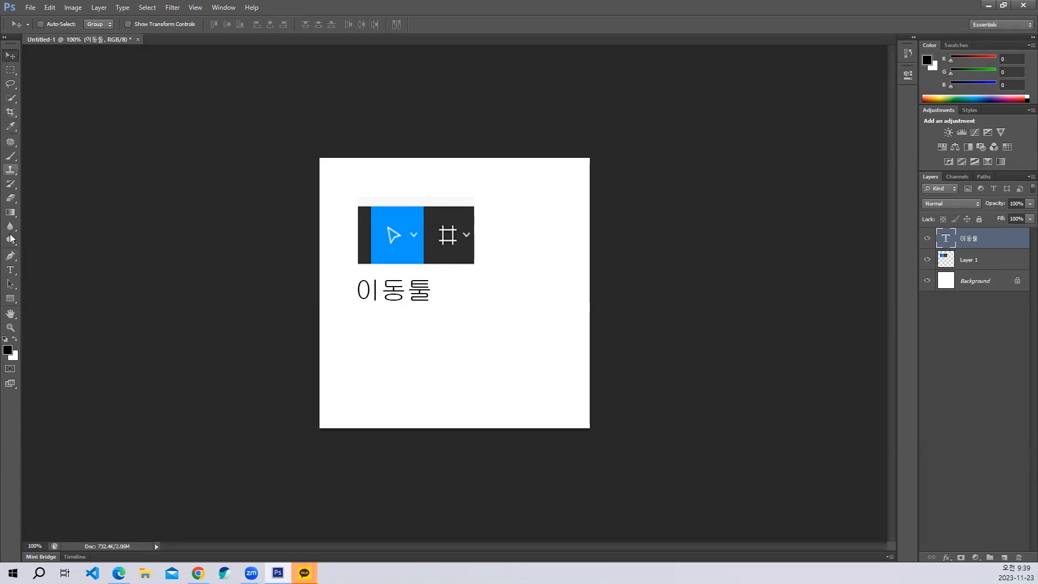
# Step: Add the text "복사, 회전" and position it directly below "이동툴", aligned with its left edge
pyautogui.click(10, 270)
pyautogui.click(374, 333)
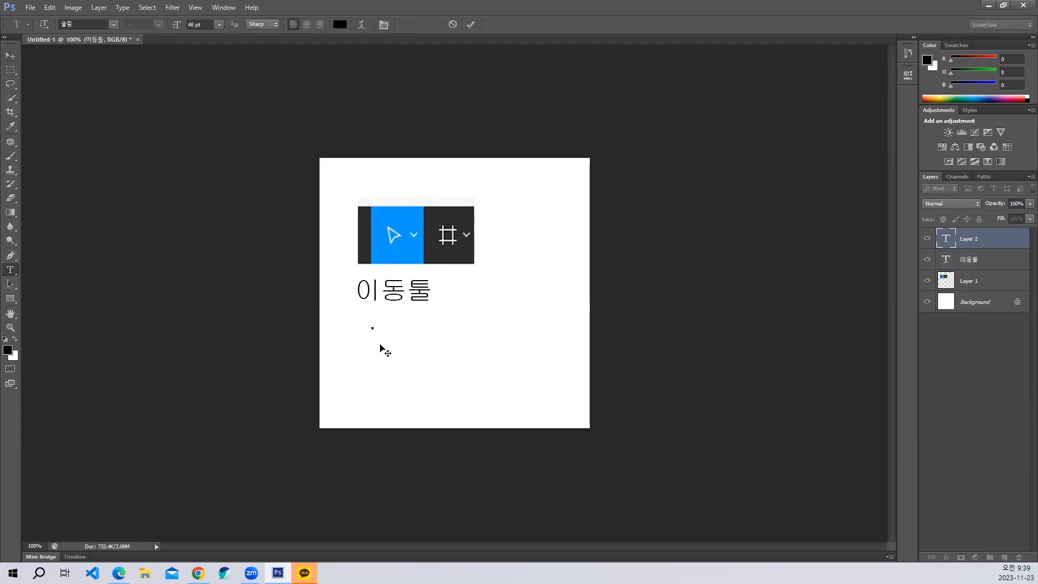
pyautogui.write('복사, 회전')
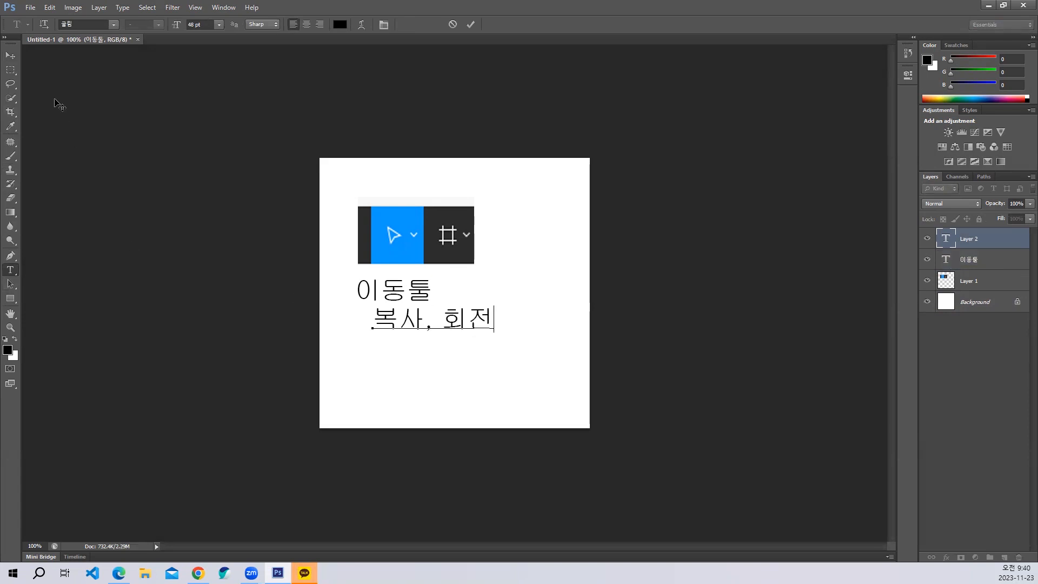
pyautogui.click(10, 55)
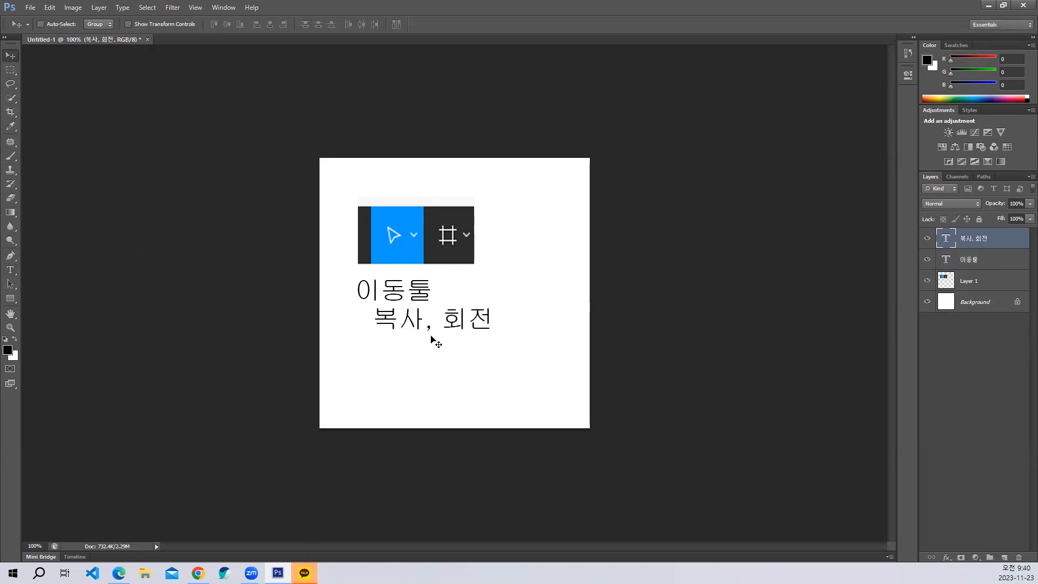
pyautogui.moveTo(431, 338); pyautogui.dragTo(395, 320)
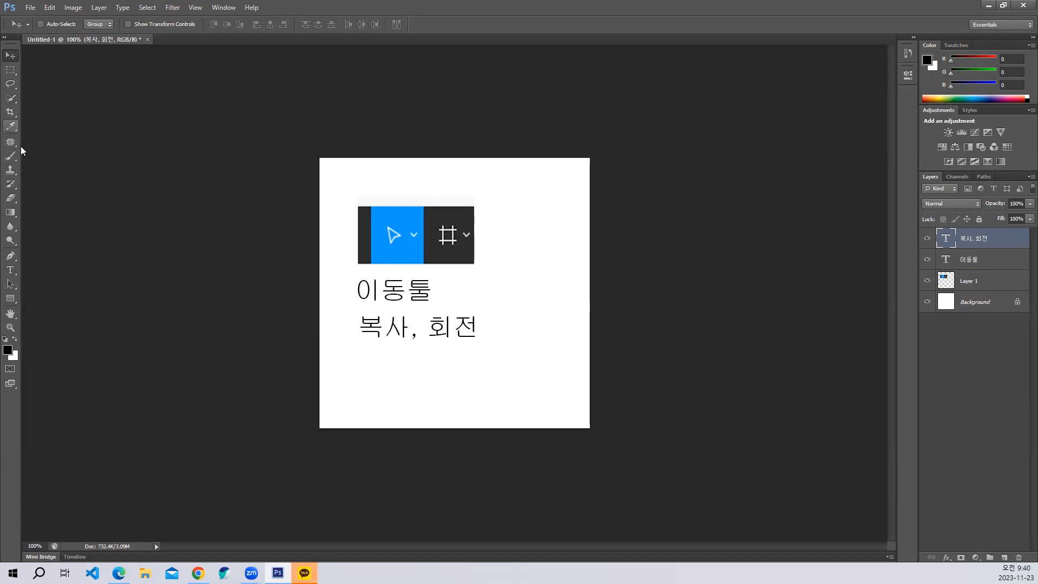
pyautogui.click(11, 270)
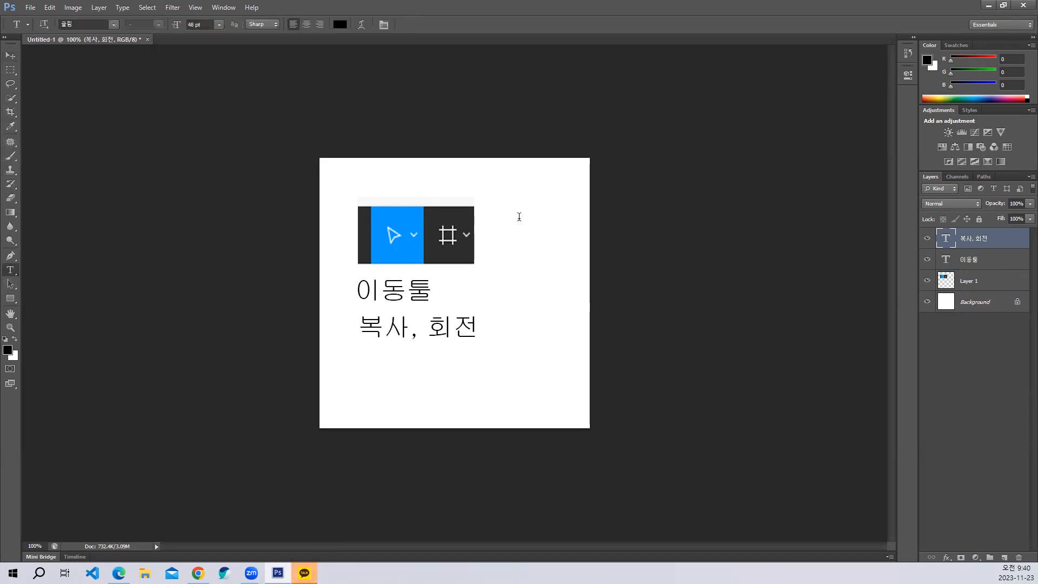
# Step: Add the text "V" beside the toolbar capture, near its upper edge, and shift it slightly toward the capture
pyautogui.click(518, 217)
pyautogui.write('ㅍ')
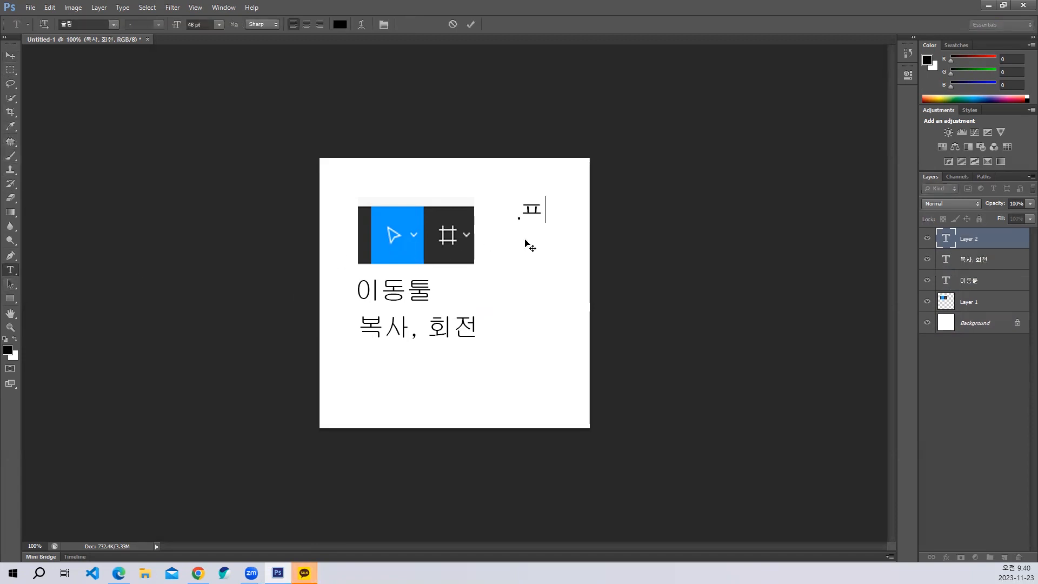
pyautogui.press('BackSpace')
pyautogui.write('V')
pyautogui.click(10, 56)
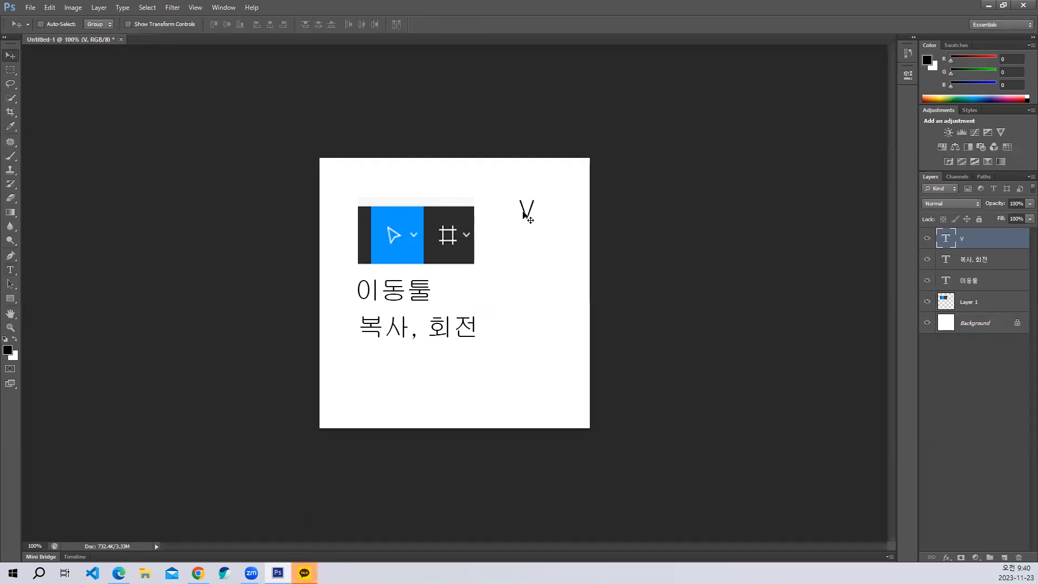
pyautogui.moveTo(527, 214); pyautogui.dragTo(518, 215)
# Step: Switch to Figma and delete both the text and the image from the canvas
pyautogui.click(990, 5)
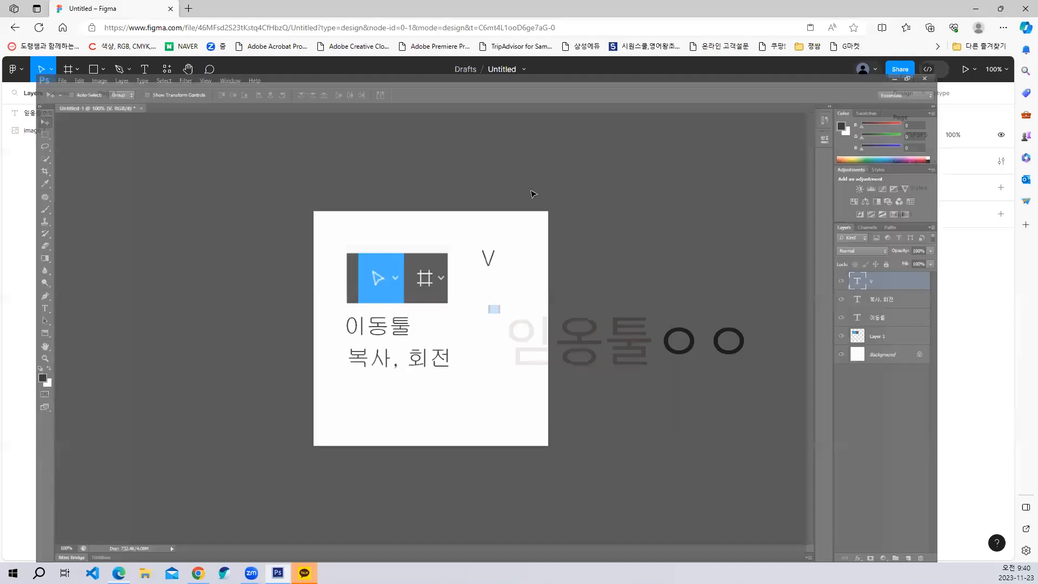
pyautogui.moveTo(475, 222); pyautogui.dragTo(741, 426)
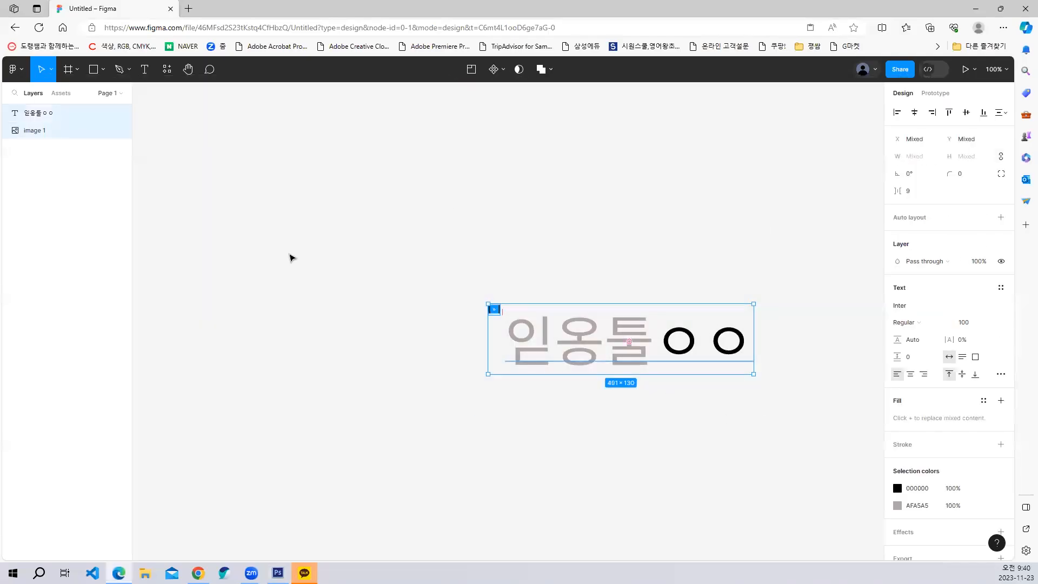
pyautogui.press('Delete')
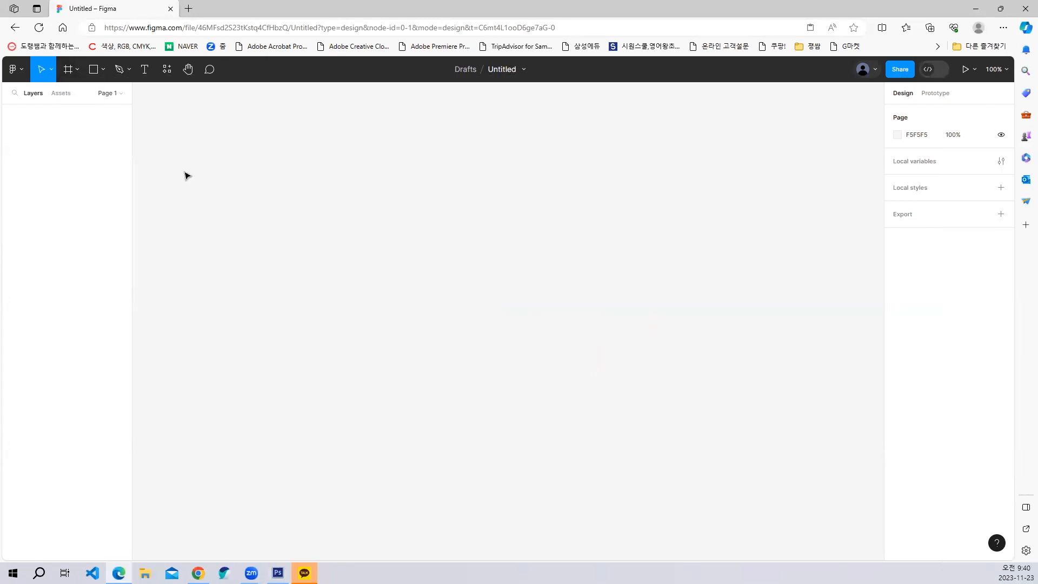
# Step: Create a frame from the iPhone 14 & 15 Pro Max preset and delete it
pyautogui.click(78, 70)
pyautogui.click(76, 92)
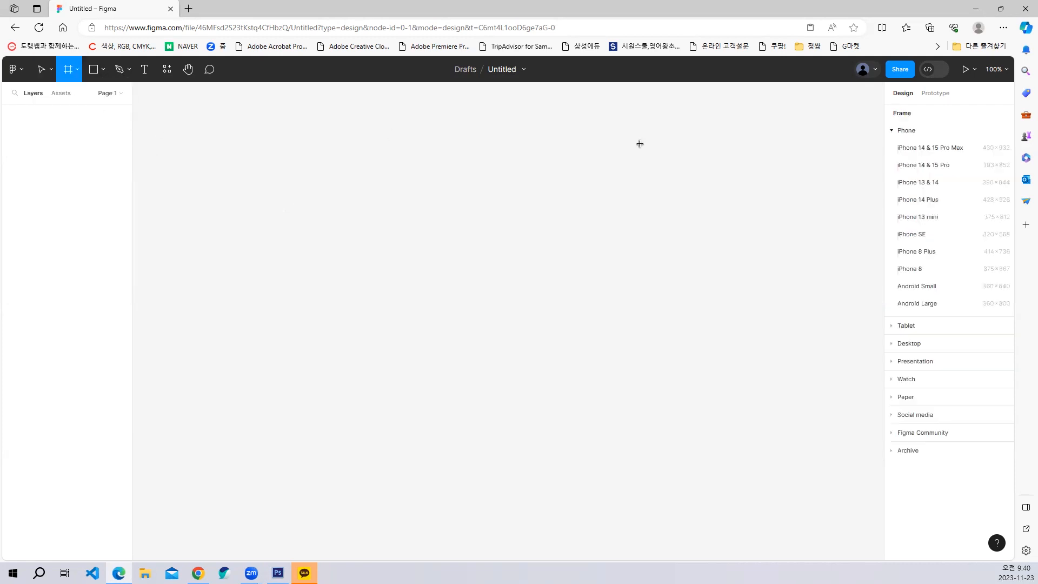
pyautogui.click(935, 150)
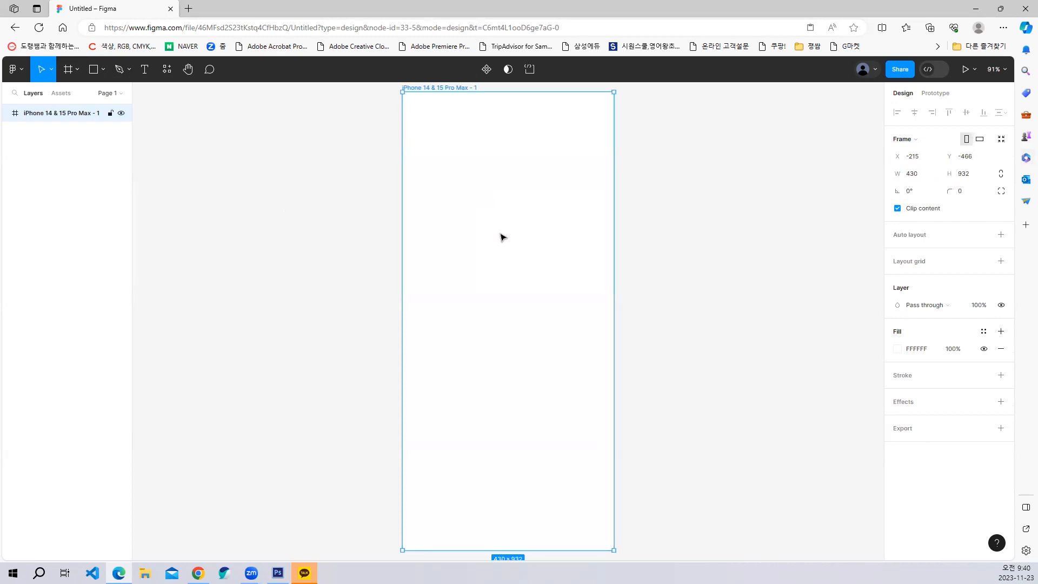
pyautogui.press('Delete')
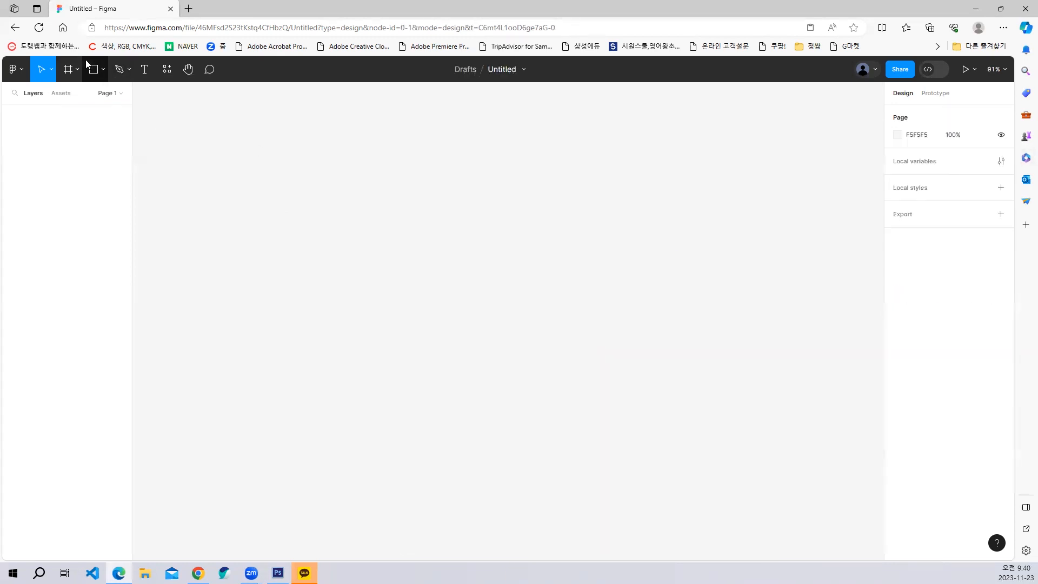
# Step: Create a frame from the iPhone 14 Plus preset and delete it
pyautogui.press('f')
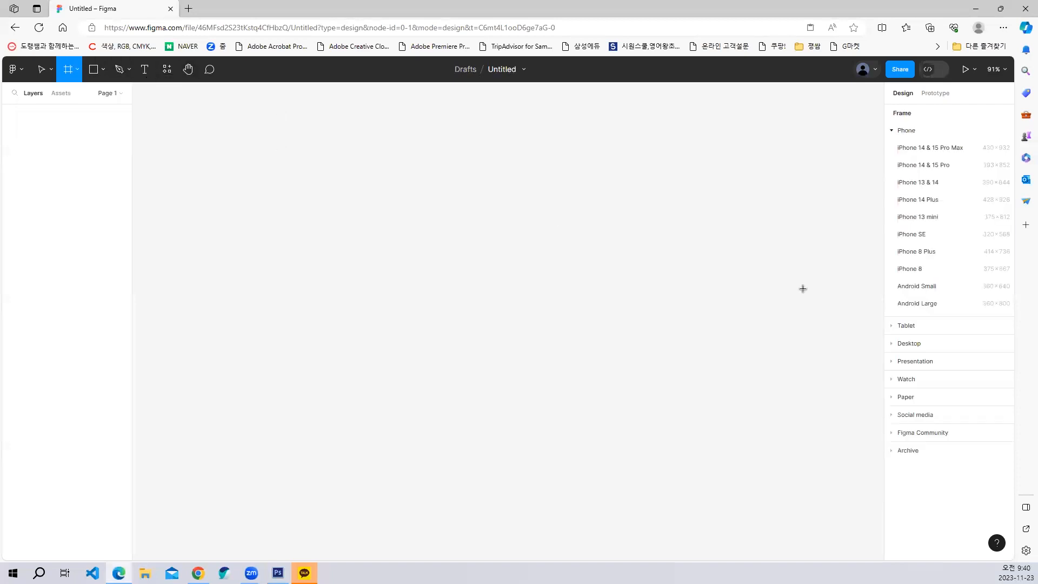
pyautogui.click(918, 201)
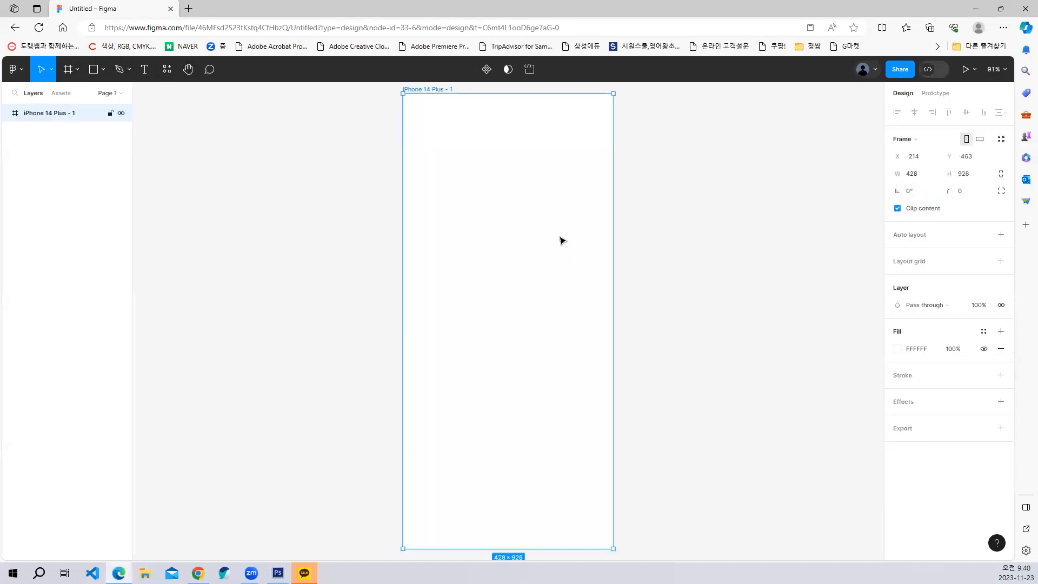
pyautogui.press('Delete')
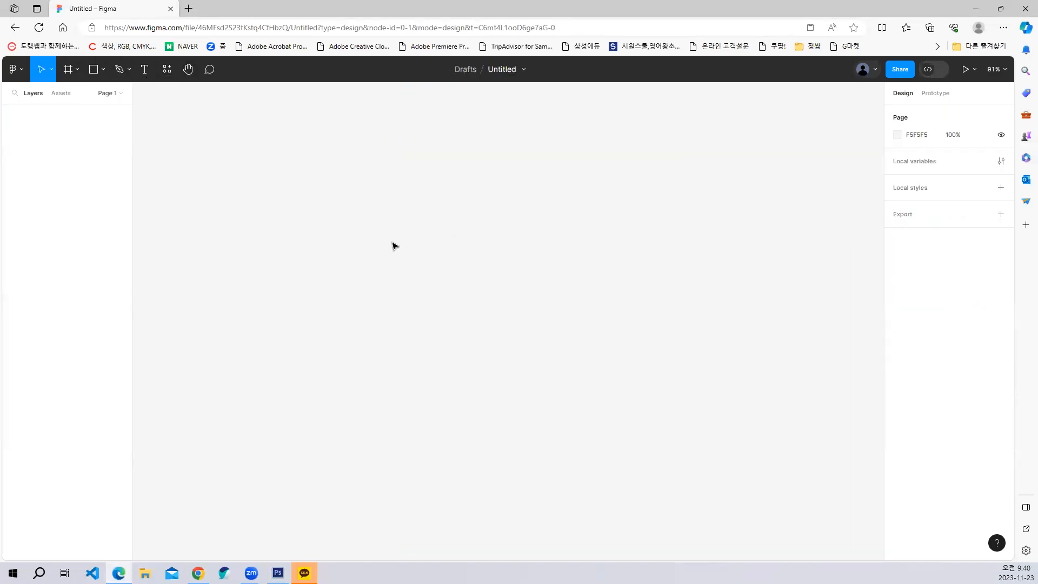
# Step: Draw a rectangle about 711 × 365 on the empty canvas and move it to about X -353, Y -313
pyautogui.click(100, 69)
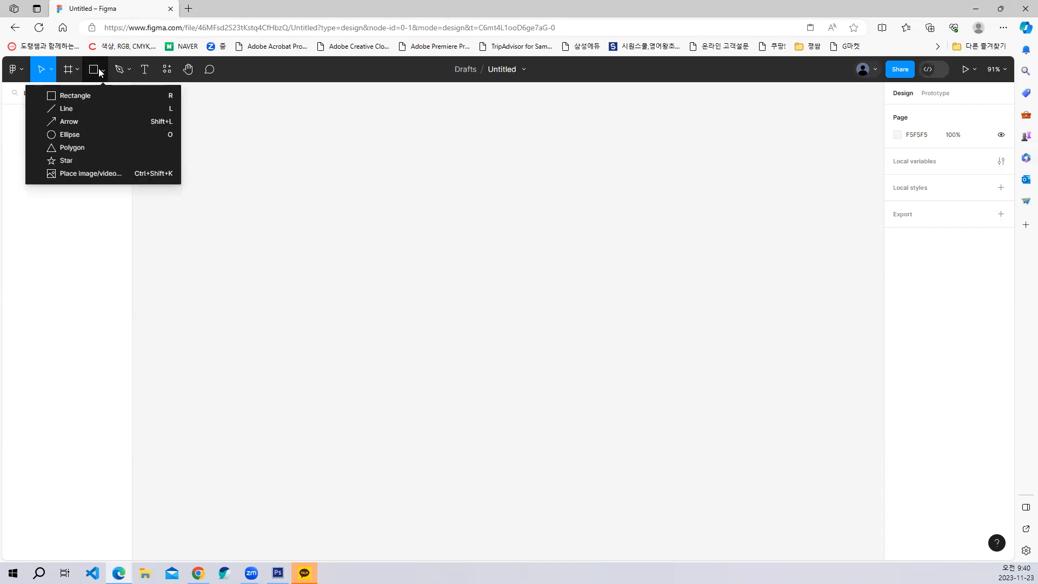
pyautogui.click(86, 95)
pyautogui.moveTo(355, 148); pyautogui.dragTo(706, 327)
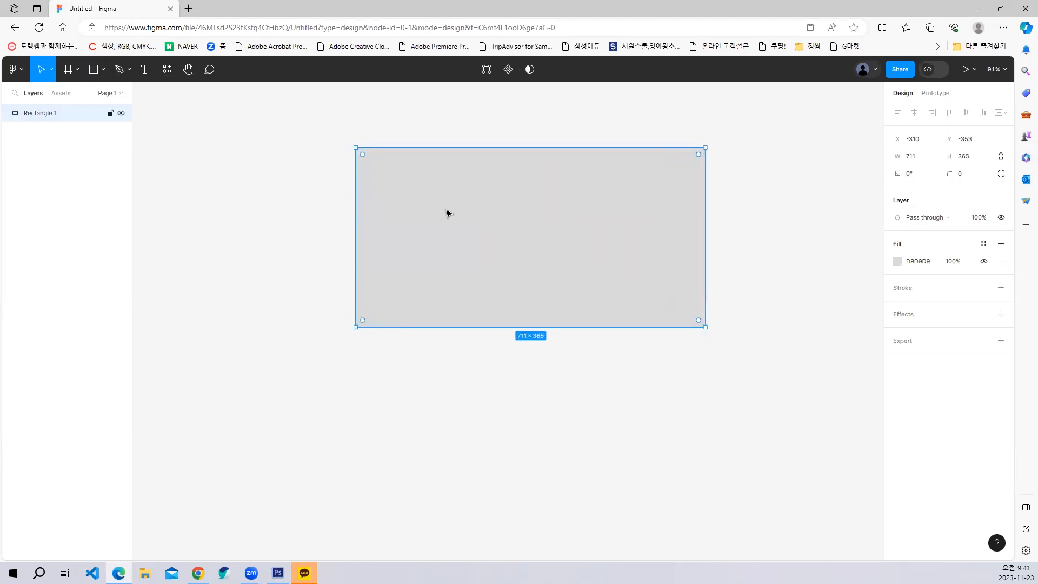
pyautogui.moveTo(481, 218); pyautogui.dragTo(460, 238)
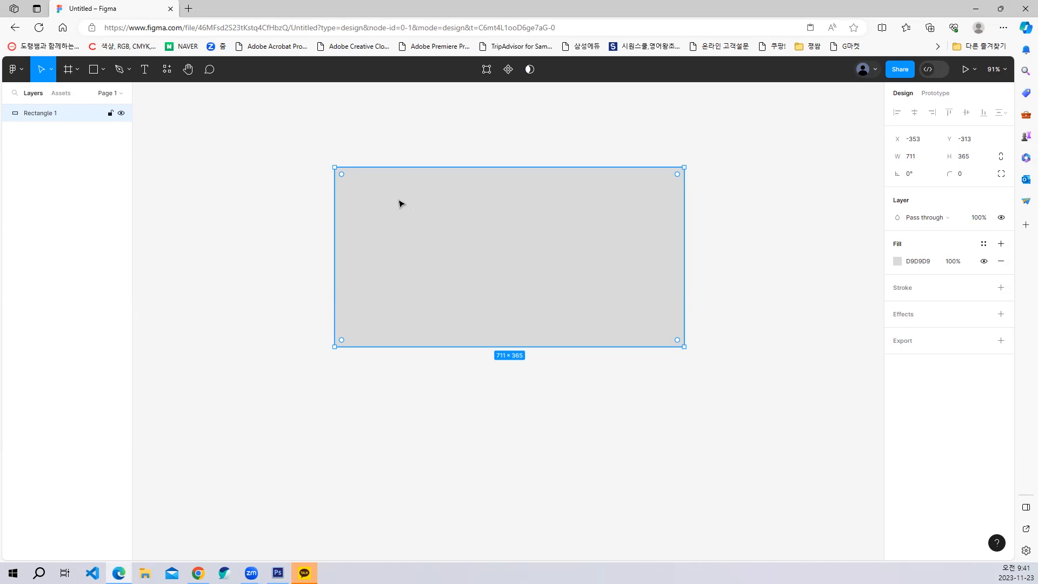
pyautogui.click(99, 69)
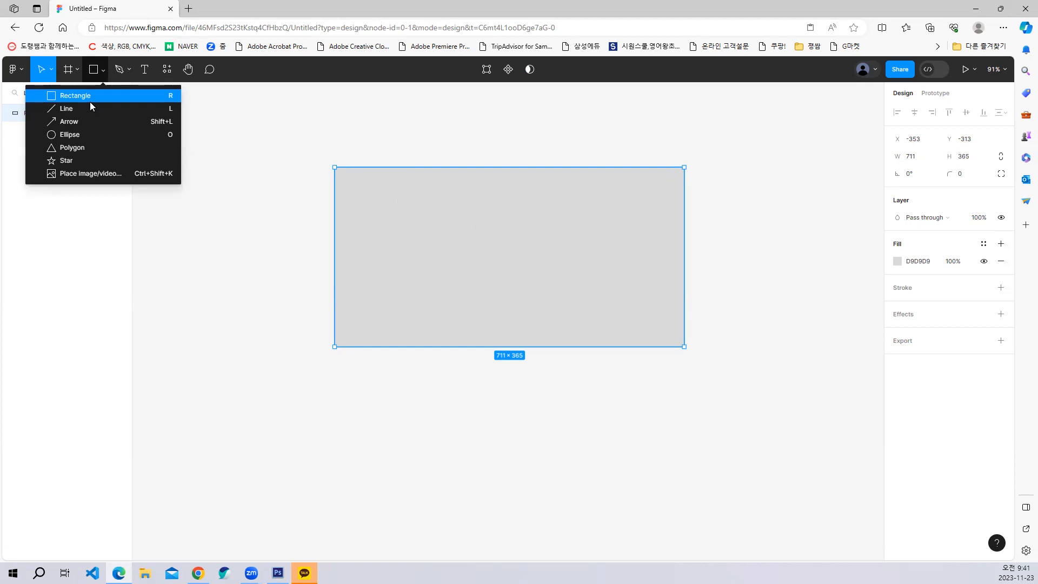
pyautogui.click(342, 124)
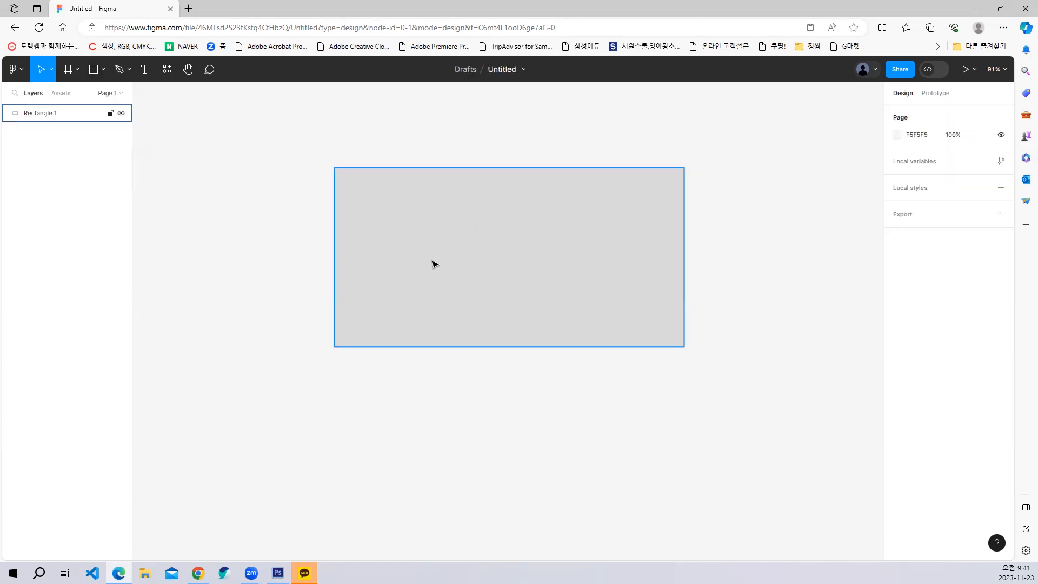
# Step: Round all four corners of the rectangle to a radius of about 43
pyautogui.click(432, 260)
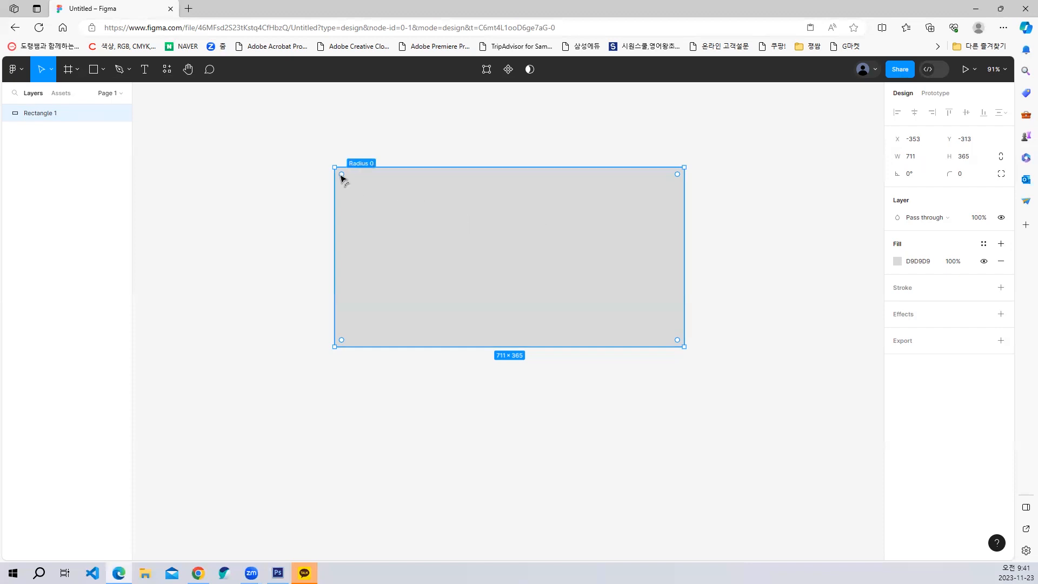
pyautogui.moveTo(342, 175); pyautogui.dragTo(359, 204)
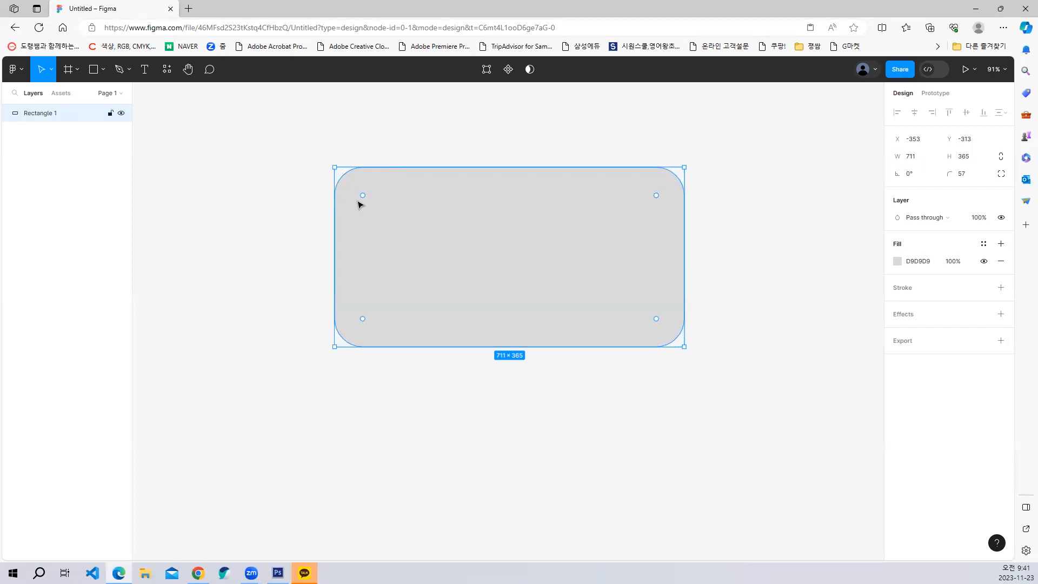
pyautogui.moveTo(361, 192); pyautogui.dragTo(357, 187)
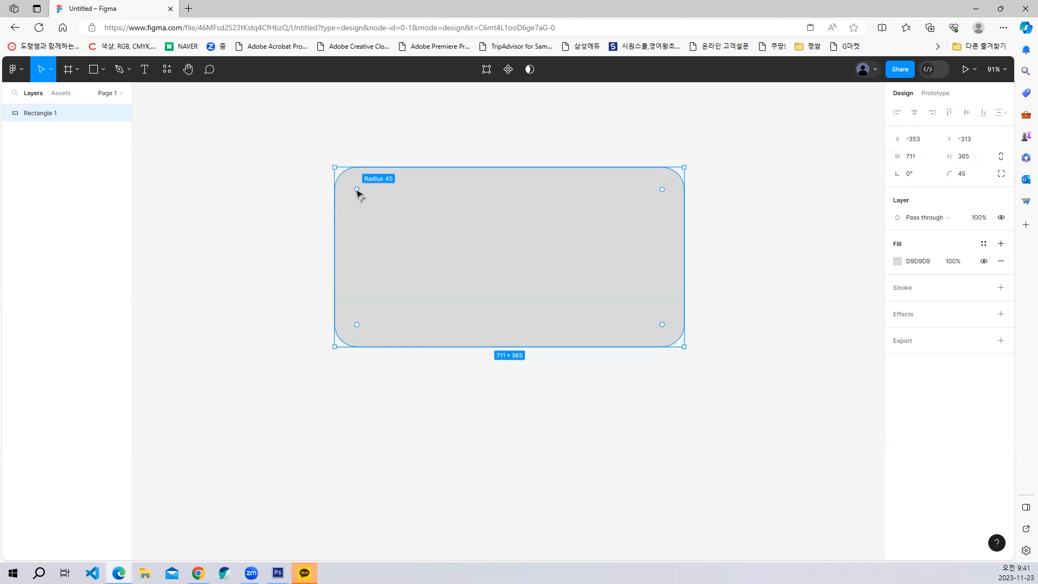
pyautogui.moveTo(357, 193)
pyautogui.mouseDown()
pyautogui.moveTo(347, 179)
pyautogui.moveTo(415, 266)
pyautogui.moveTo(359, 169)
pyautogui.moveTo(361, 190)
pyautogui.mouseUp()
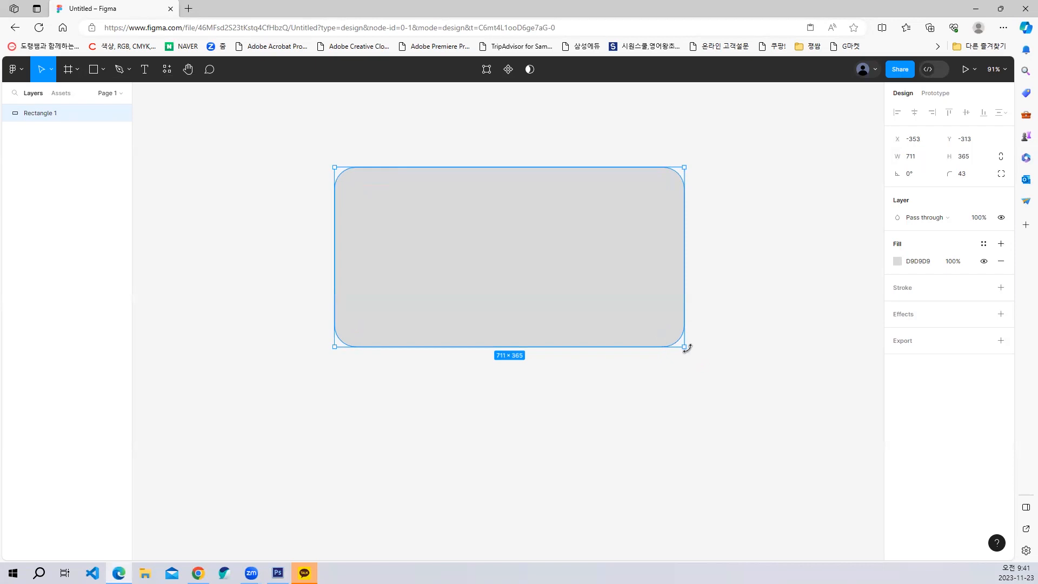
# Step: Shrink the rounded rectangle to about 142 × 57 and move it to about X -291, Y -308
pyautogui.moveTo(681, 344); pyautogui.dragTo(403, 193)
pyautogui.click(398, 223)
pyautogui.click(379, 184)
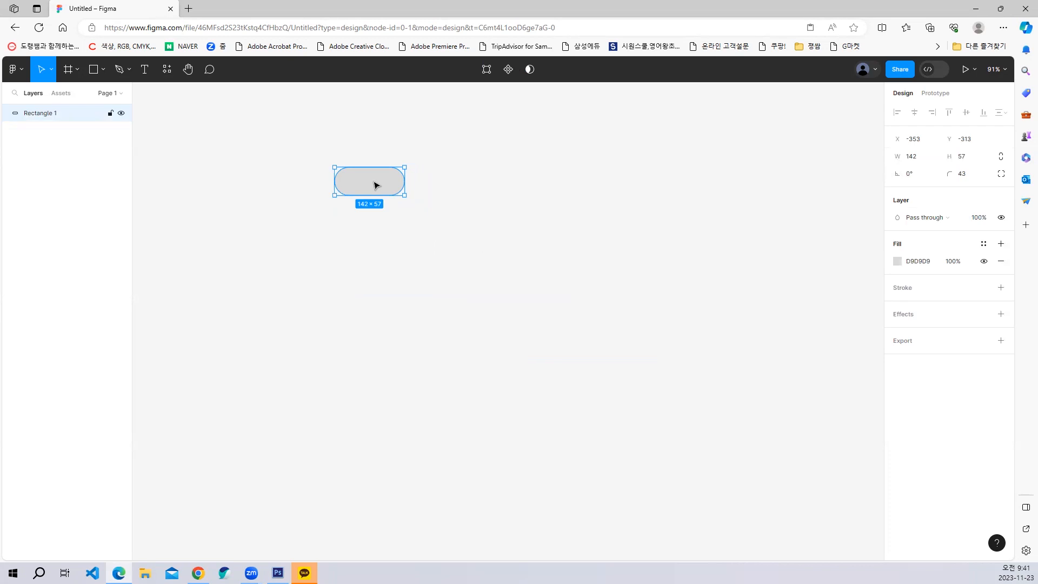
pyautogui.moveTo(376, 185); pyautogui.dragTo(408, 188)
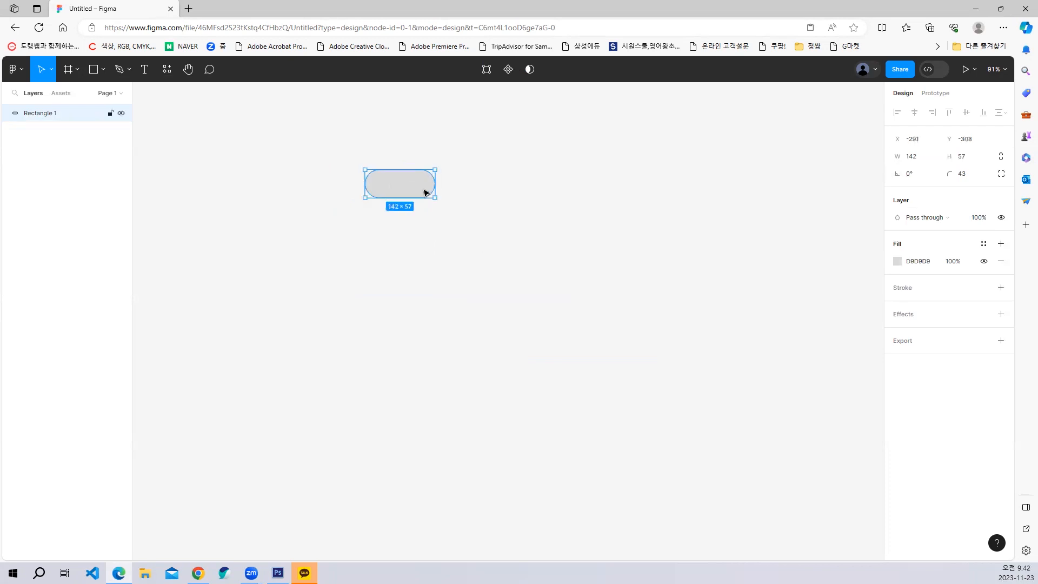
# Step: Try enlarging the rounded rectangle to about 663 × 456 and undo the resize
pyautogui.moveTo(470, 223); pyautogui.dragTo(647, 353)
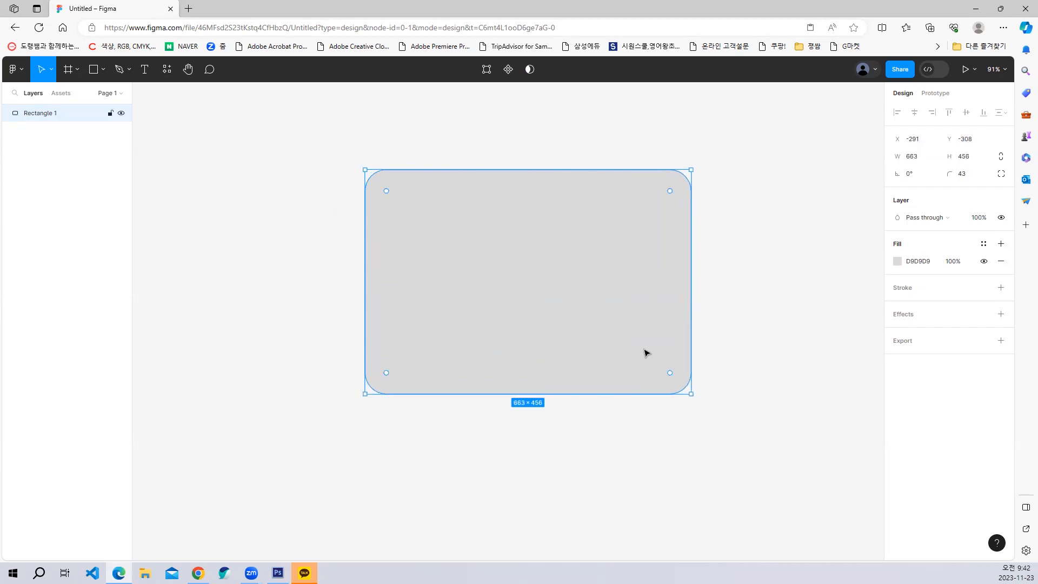
pyautogui.hotkey('ctrl', 'z')
# Step: Resize the rounded rectangle to about 125 × 47 and move it to about X -303, Y -350
pyautogui.moveTo(430, 237); pyautogui.dragTo(532, 289)
pyautogui.hotkey('ctrl', '+')
pyautogui.hotkey('ctrl', '+')
pyautogui.hotkey('ctrl', '+')
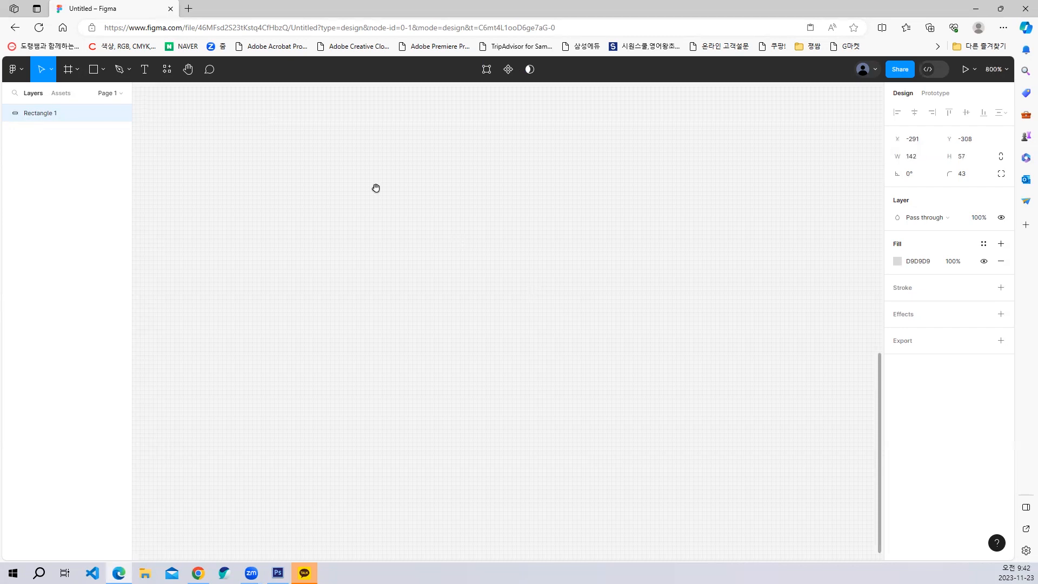
pyautogui.moveTo(377, 188); pyautogui.dragTo(418, 345)
pyautogui.moveTo(418, 228); pyautogui.dragTo(463, 369)
pyautogui.scroll(8, 410, 214)
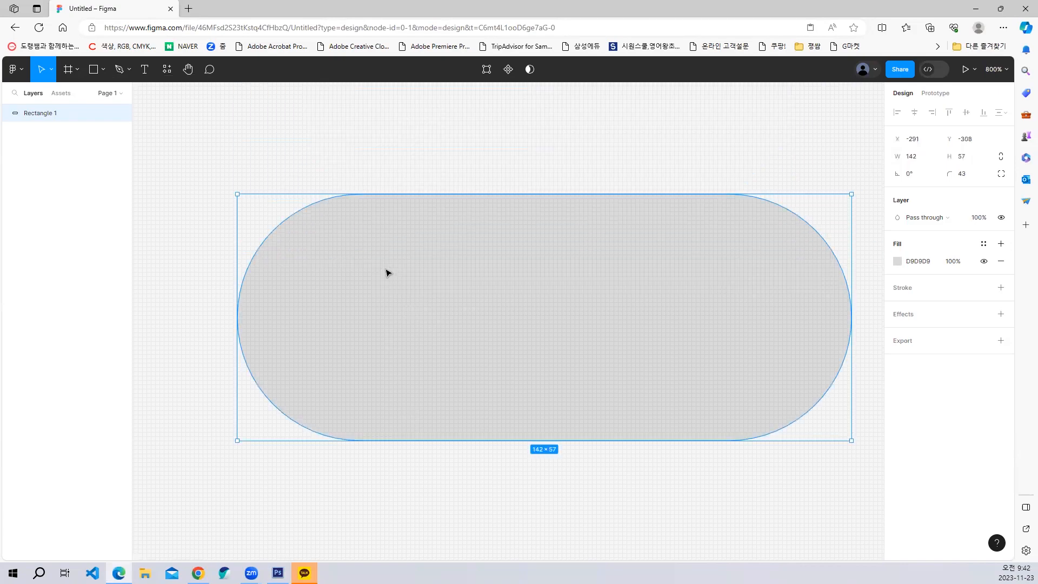
pyautogui.hotkey('ctrl', '-')
pyautogui.hotkey('ctrl', '-')
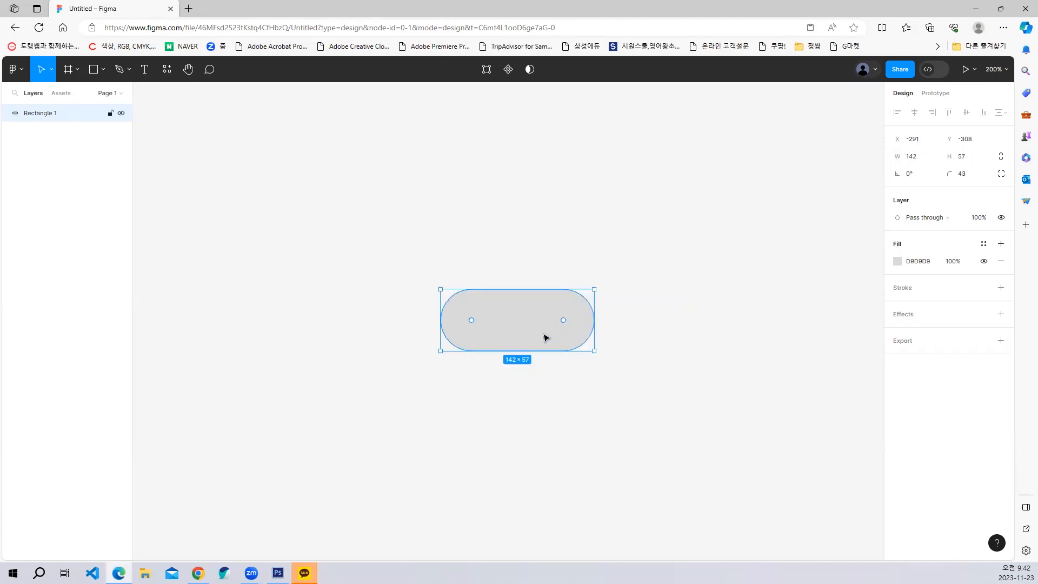
pyautogui.moveTo(544, 336); pyautogui.dragTo(563, 295)
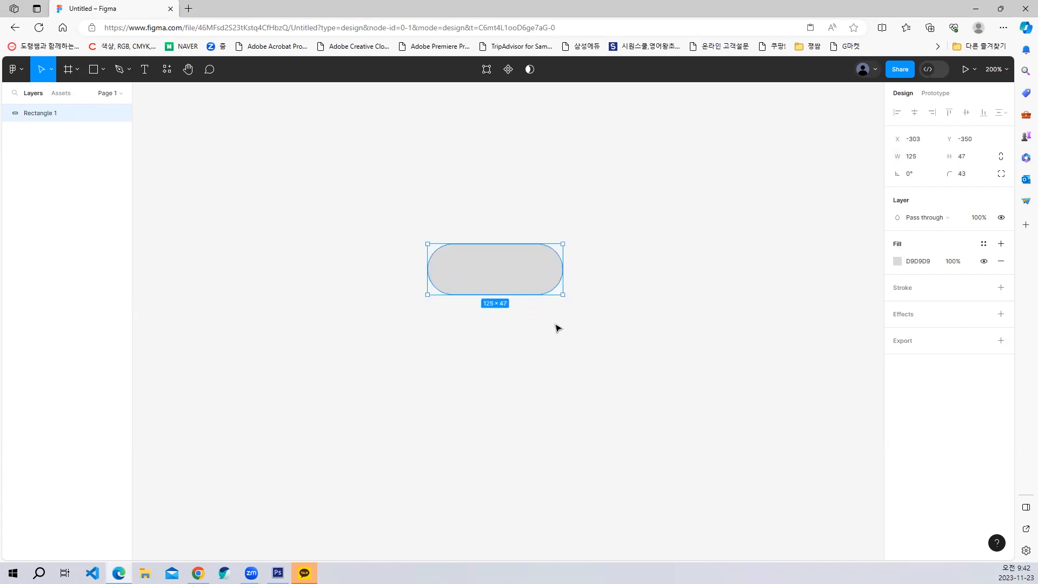
# Step: Capture the rectangle's position, size and corner-radius fields as an image and paste it into a new Photoshop document
pyautogui.hotkey('ctrl', 'shift', 'c')
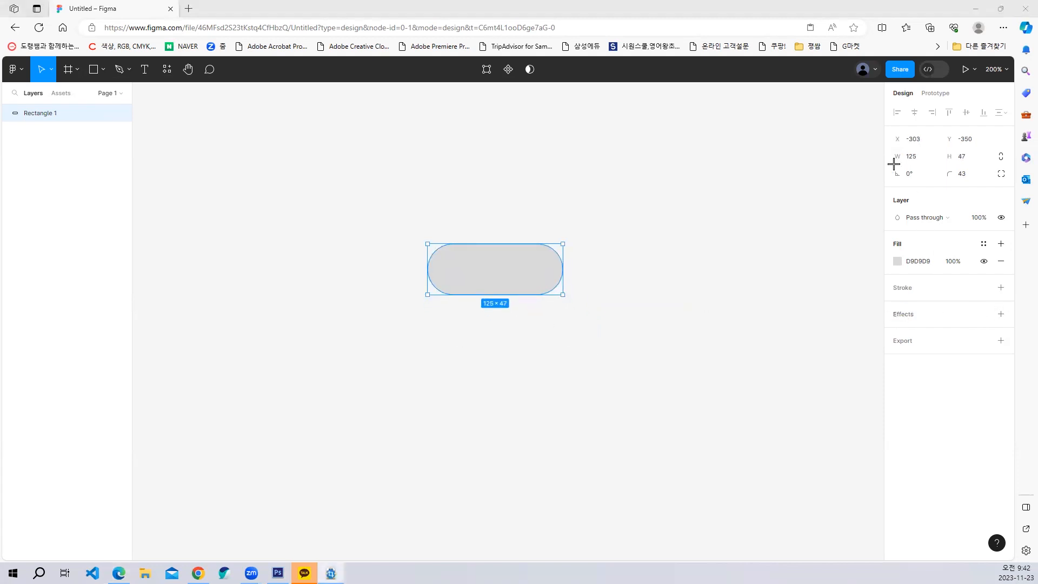
pyautogui.moveTo(869, 118); pyautogui.dragTo(1010, 187)
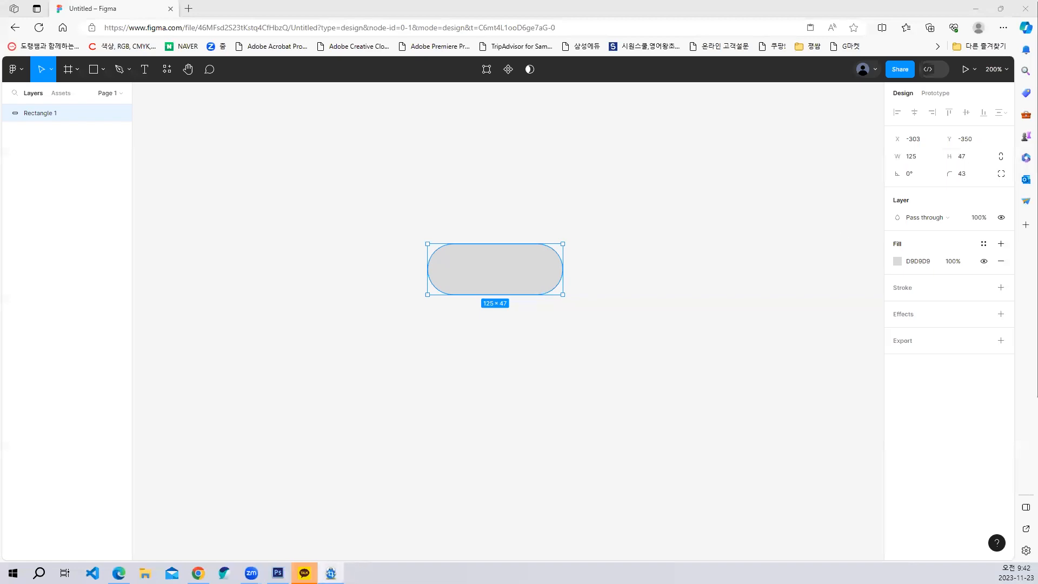
pyautogui.click(278, 573)
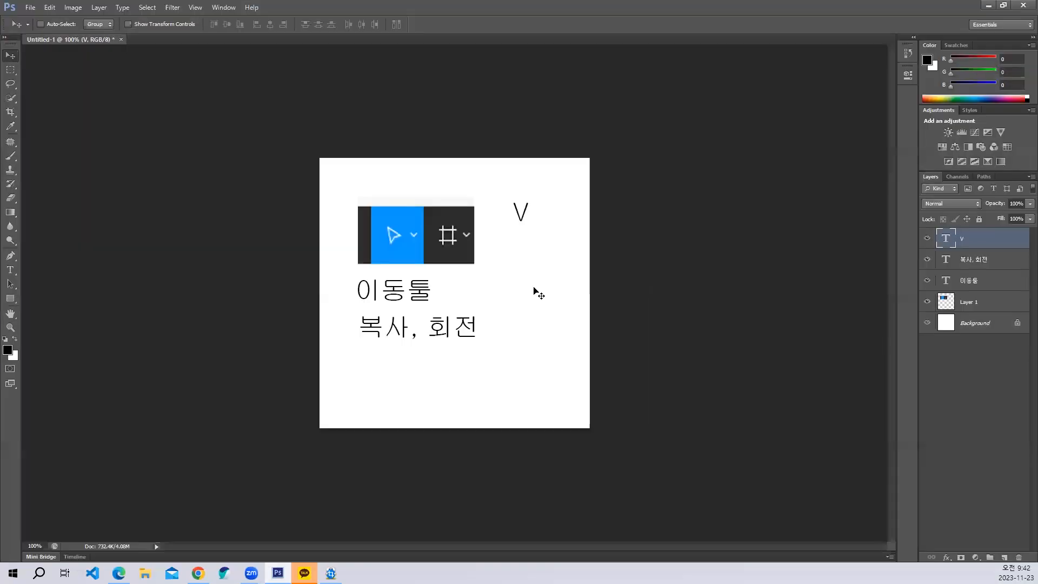
pyautogui.click(30, 8)
pyautogui.click(33, 18)
pyautogui.click(629, 149)
pyautogui.hotkey('ctrl', 'v')
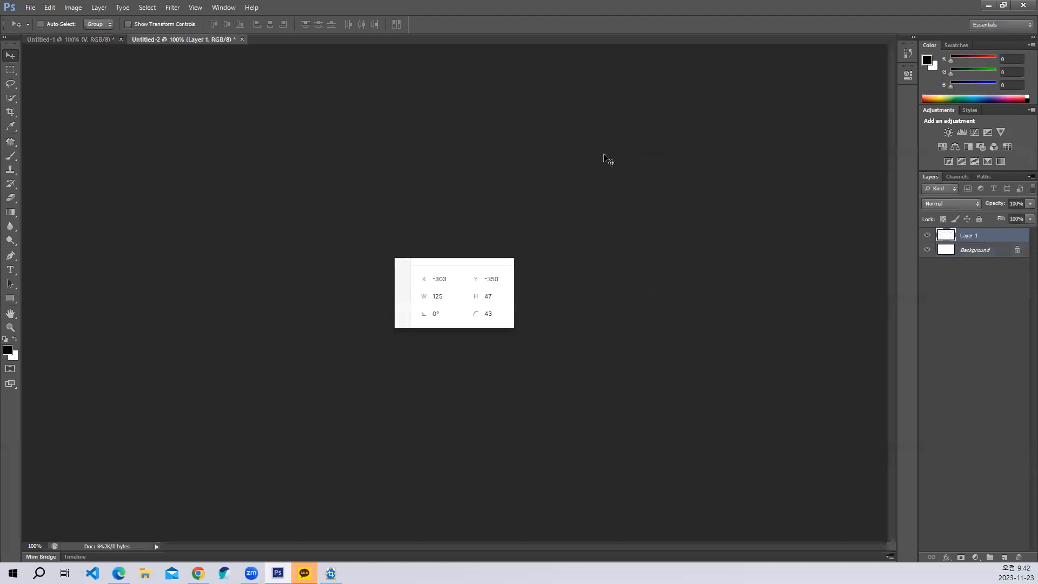
# Step: Paint a black box around the corner-radius value in the capture with a smaller brush, and switch back to Figma
pyautogui.hotkey('ctrl', '+')
pyautogui.hotkey('ctrl', '+')
pyautogui.hotkey('ctrl', '+')
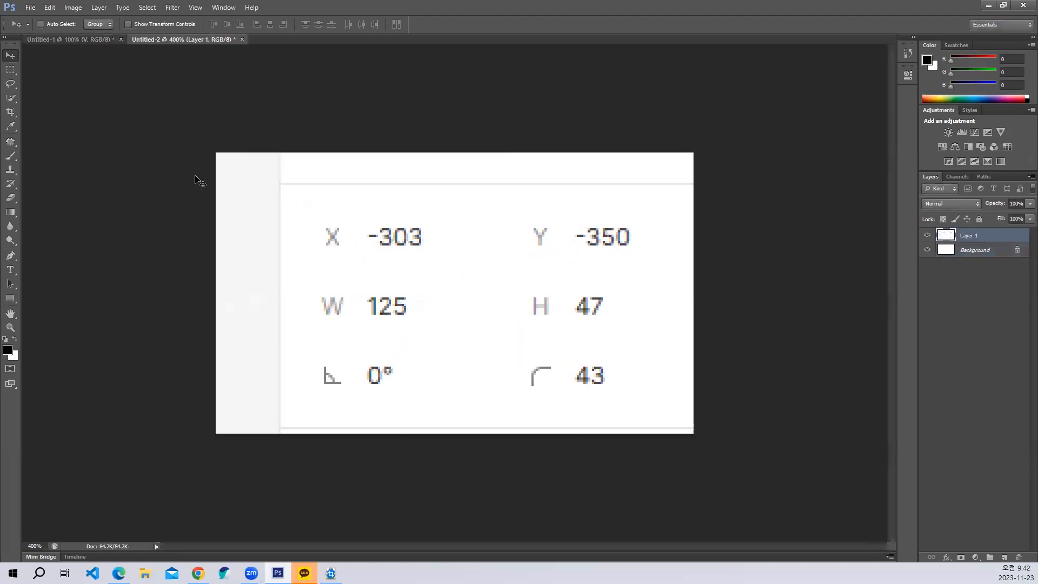
pyautogui.click(10, 156)
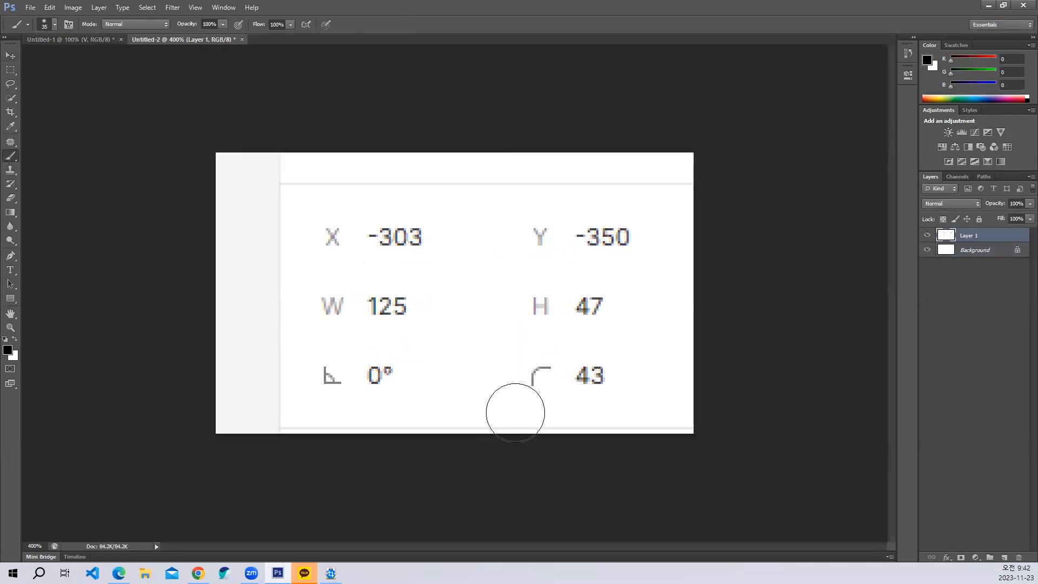
pyautogui.press('[')
pyautogui.press('[')
pyautogui.press('[')
pyautogui.press('[')
pyautogui.press('[')
pyautogui.press('[')
pyautogui.press('[')
pyautogui.moveTo(505, 405)
pyautogui.mouseDown()
pyautogui.moveTo(642, 406)
pyautogui.moveTo(643, 349)
pyautogui.moveTo(475, 348)
pyautogui.moveTo(475, 397)
pyautogui.moveTo(534, 412)
pyautogui.mouseUp()
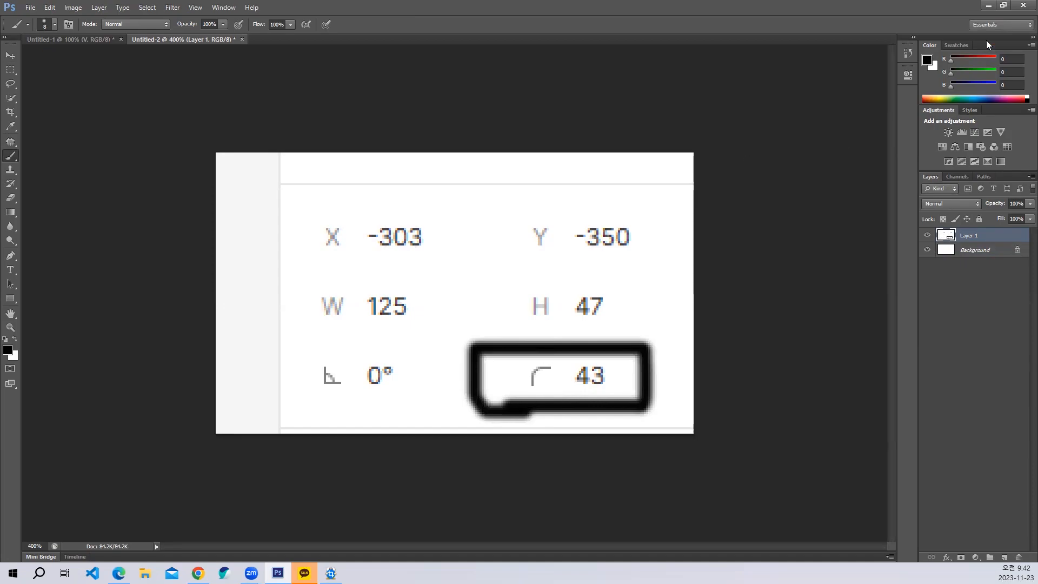
pyautogui.click(990, 6)
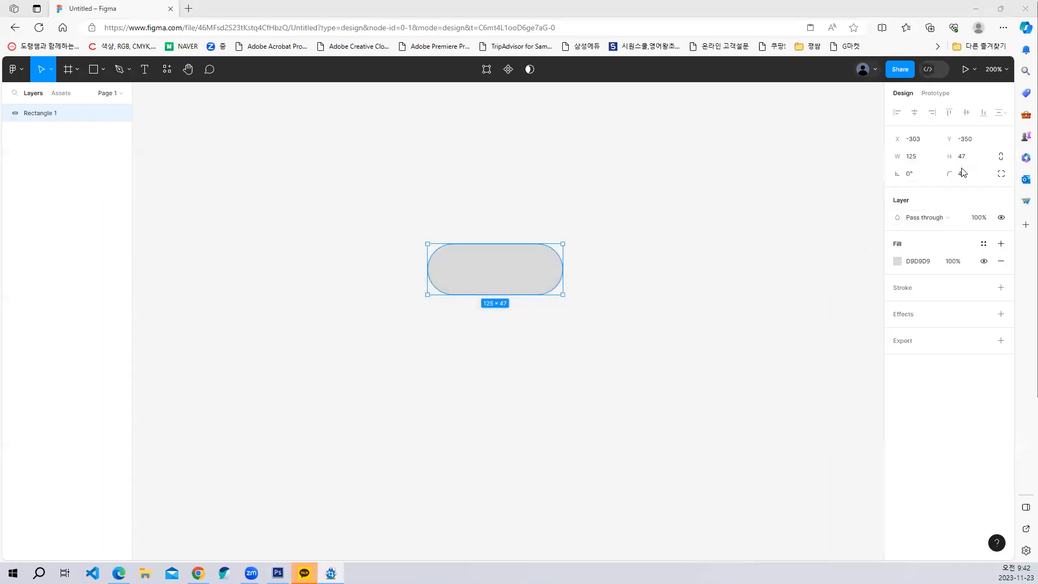
# Step: Try corner radii of 30, 5 and 10 on the grey rectangle
pyautogui.click(963, 175)
pyautogui.write('30')
pyautogui.press('Return')
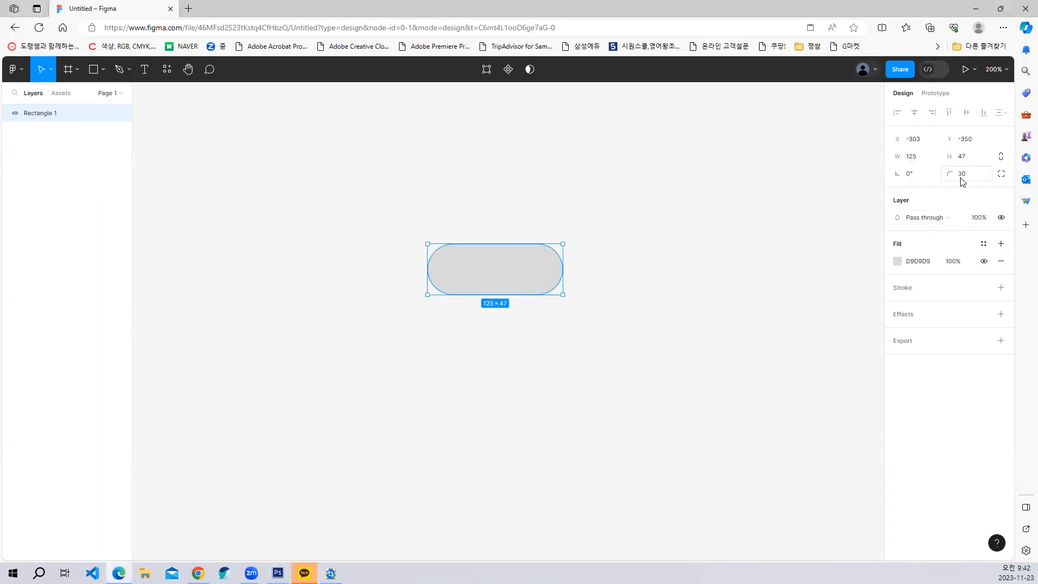
pyautogui.click(963, 182)
pyautogui.write('5')
pyautogui.press('Return')
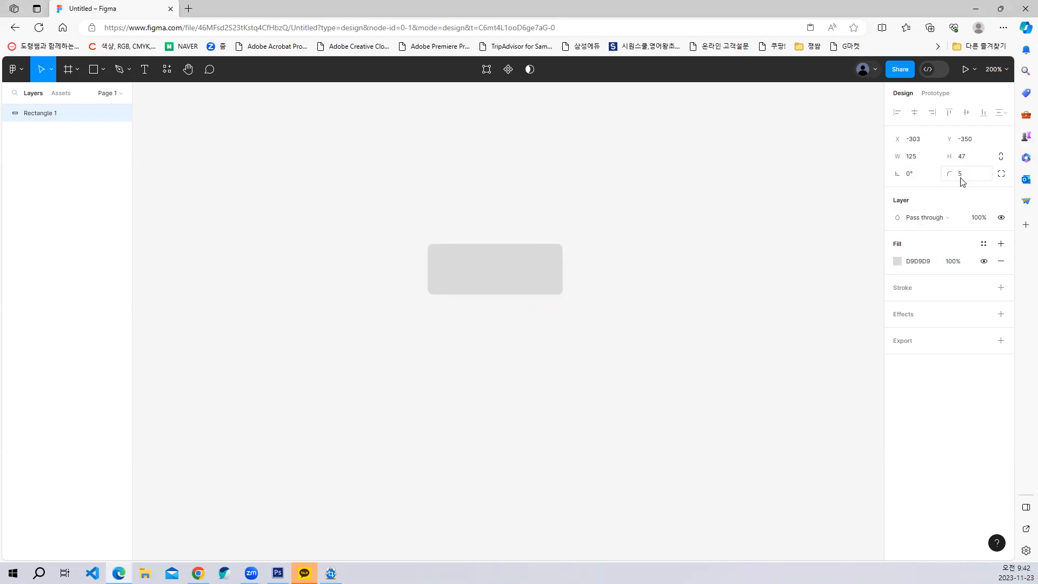
pyautogui.click(963, 181)
pyautogui.write('10')
pyautogui.press('Return')
# Step: Set the grey rectangle's corner radius to 0 so its corners are square
pyautogui.click(963, 181)
pyautogui.write('0')
pyautogui.press('Return')
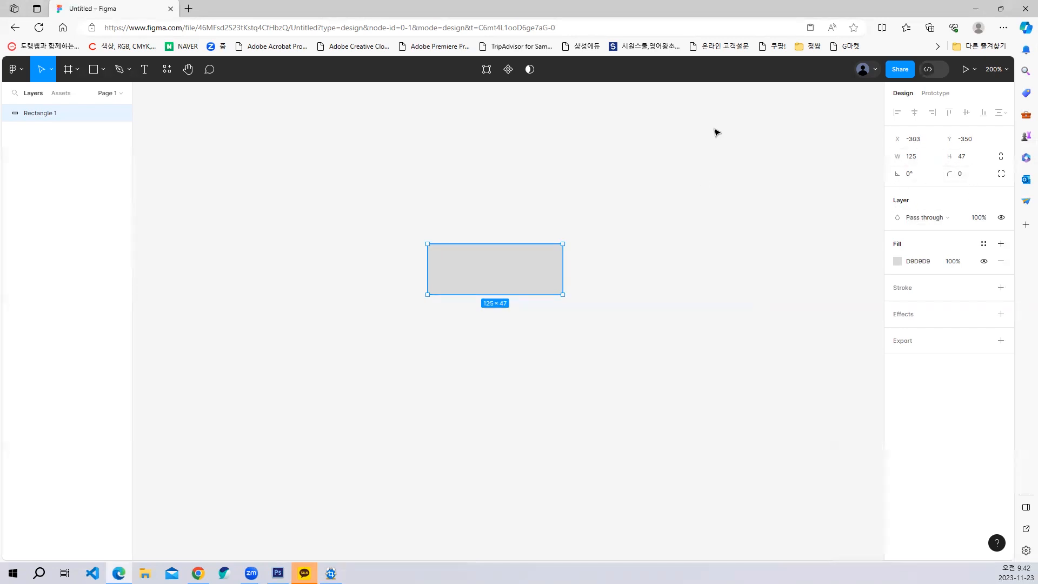
# Step: Draw a horizontal line about 181 wide above the rectangle with the Line tool
pyautogui.click(103, 69)
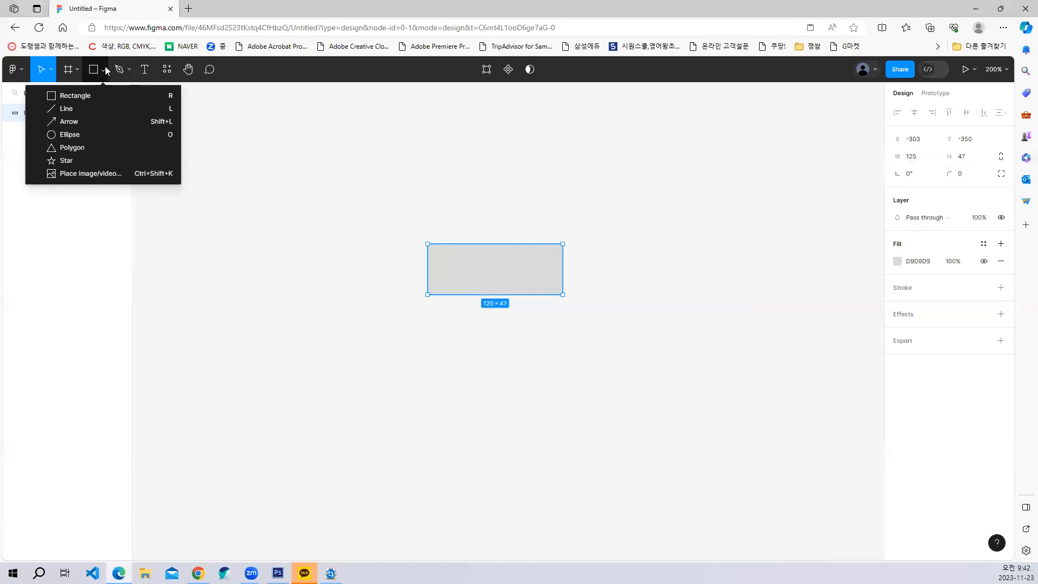
pyautogui.click(78, 112)
pyautogui.moveTo(371, 175); pyautogui.dragTo(568, 175)
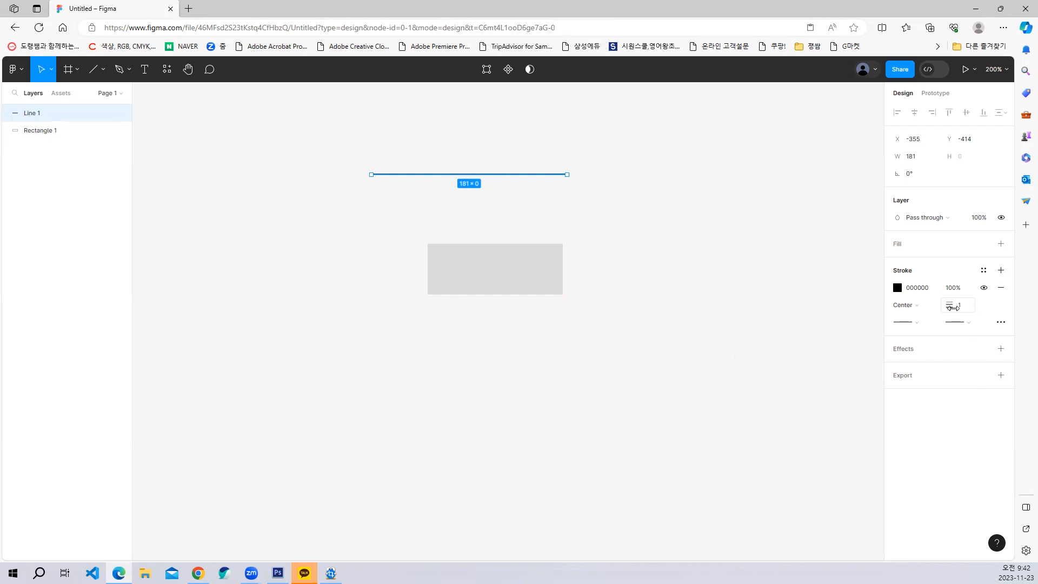
# Step: Set the line's stroke weight to 10, and raise it to 20
pyautogui.click(955, 309)
pyautogui.click(960, 309)
pyautogui.press('Return')
pyautogui.click(960, 305)
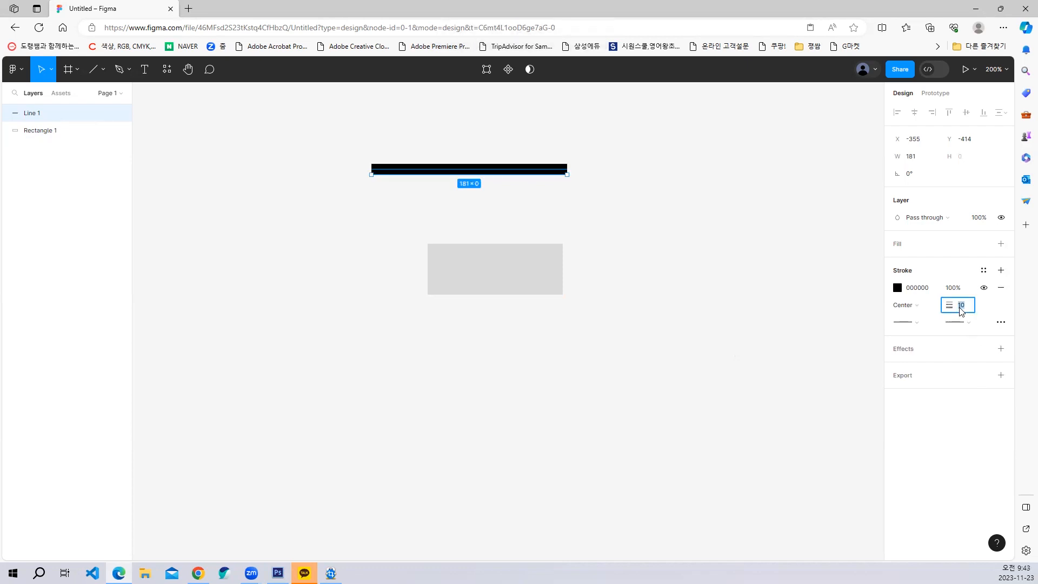
pyautogui.write('20')
pyautogui.press('Return')
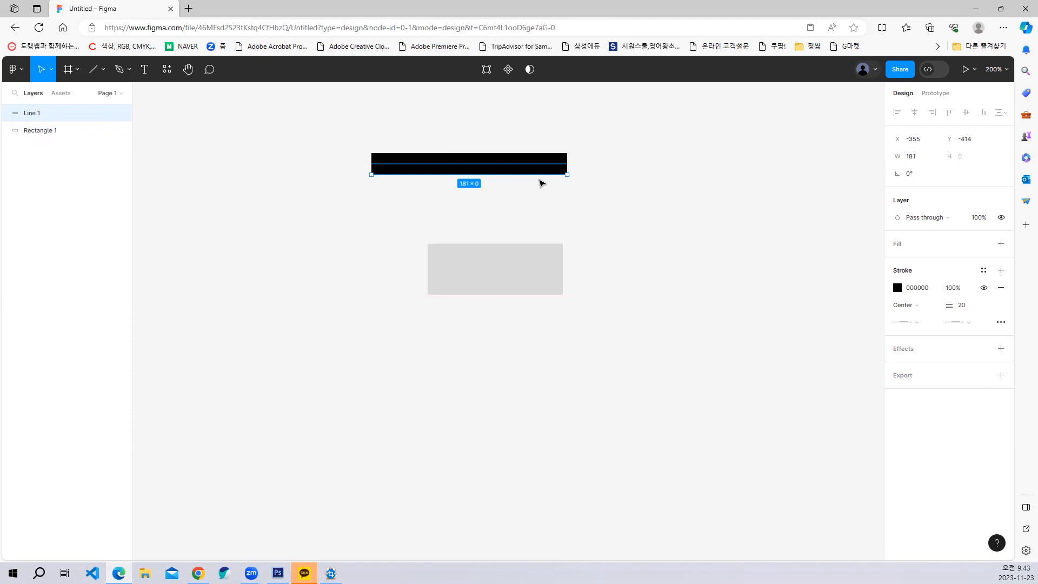
# Step: Reselect the black line, capture its Stroke settings as an image and paste the capture into the Photoshop document
pyautogui.click(101, 70)
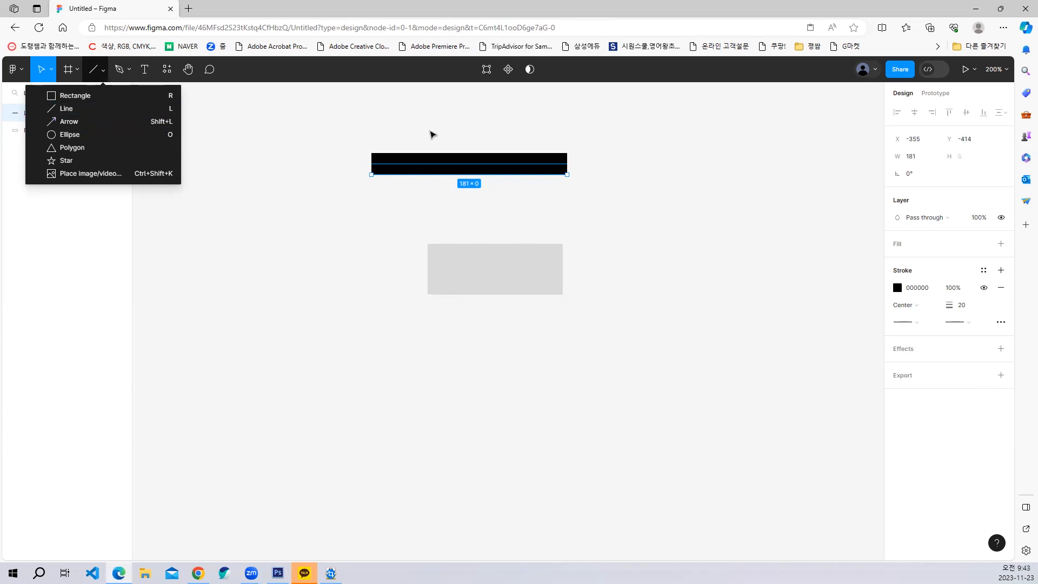
pyautogui.moveTo(396, 130); pyautogui.dragTo(417, 174)
pyautogui.click(504, 173)
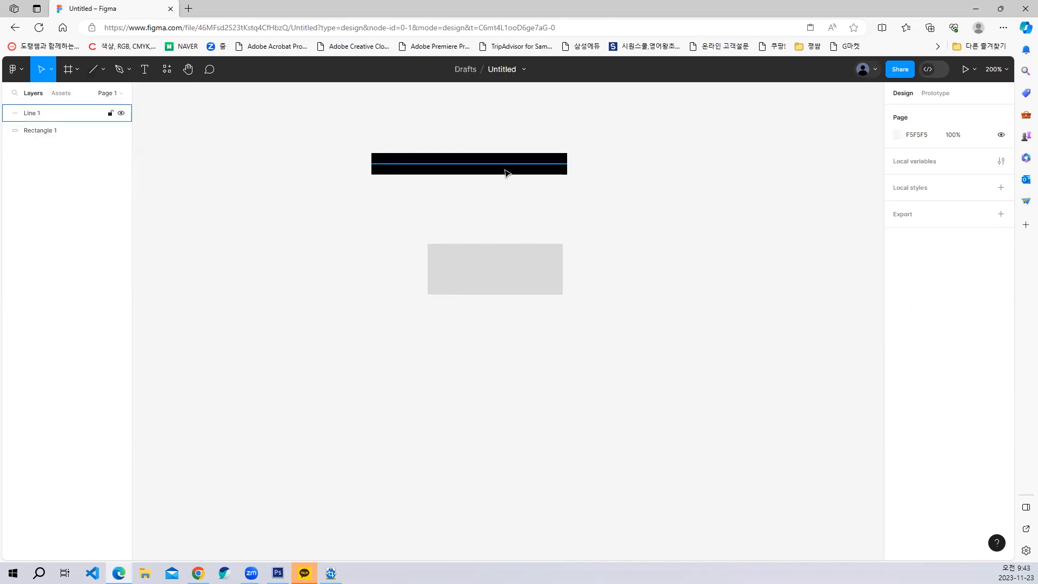
pyautogui.hotkey('ctrl', 'shift', 'c')
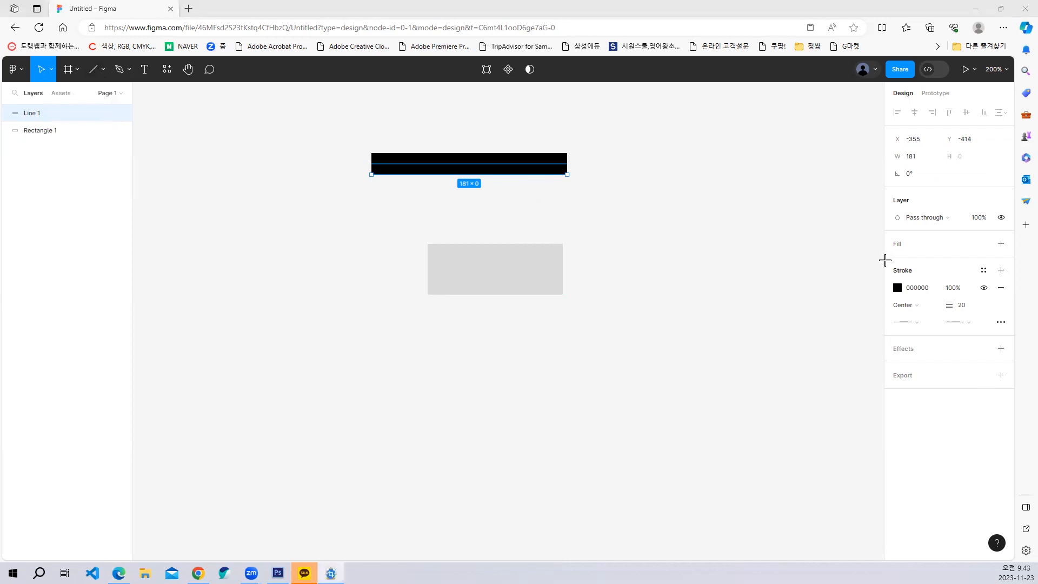
pyautogui.moveTo(853, 261); pyautogui.dragTo(1005, 343)
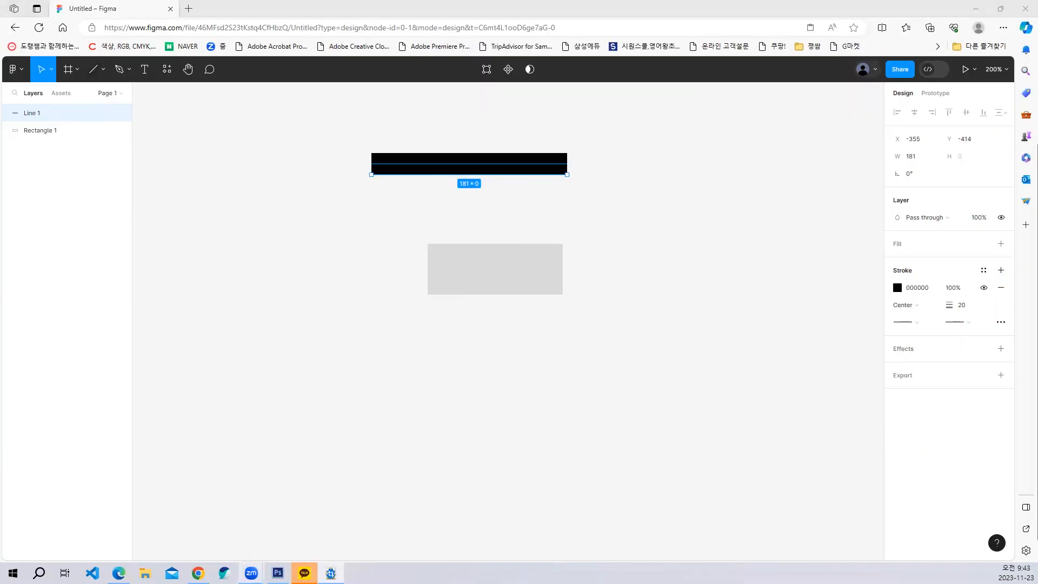
pyautogui.click(277, 572)
pyautogui.hotkey('ctrl', 'v')
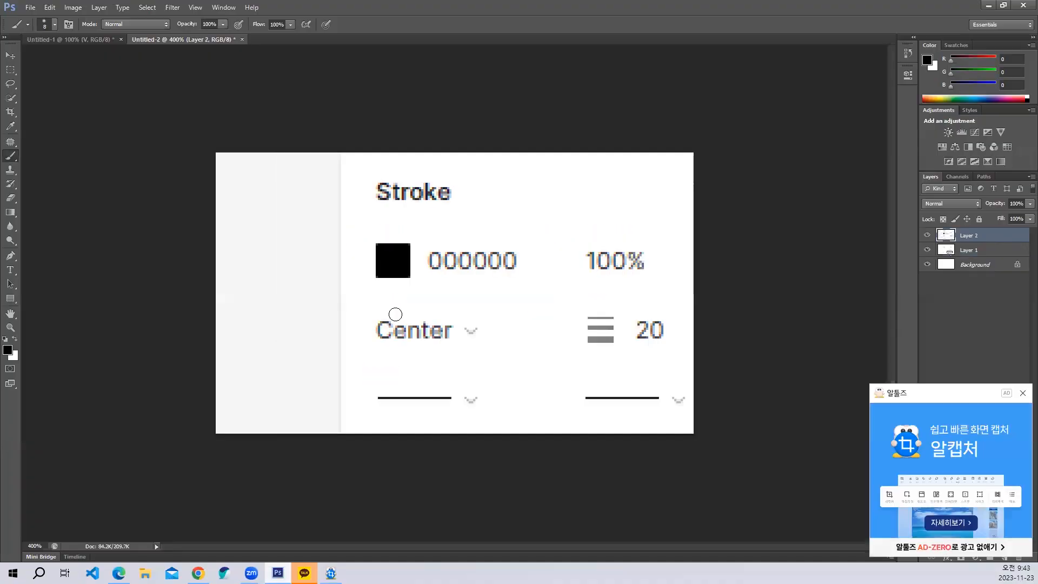
# Step: Paint black outlines around the two line-end fields and over the stroke weight in the capture
pyautogui.moveTo(350, 374)
pyautogui.mouseDown()
pyautogui.moveTo(503, 373)
pyautogui.moveTo(506, 425)
pyautogui.mouseUp()
pyautogui.moveTo(541, 364); pyautogui.dragTo(721, 371)
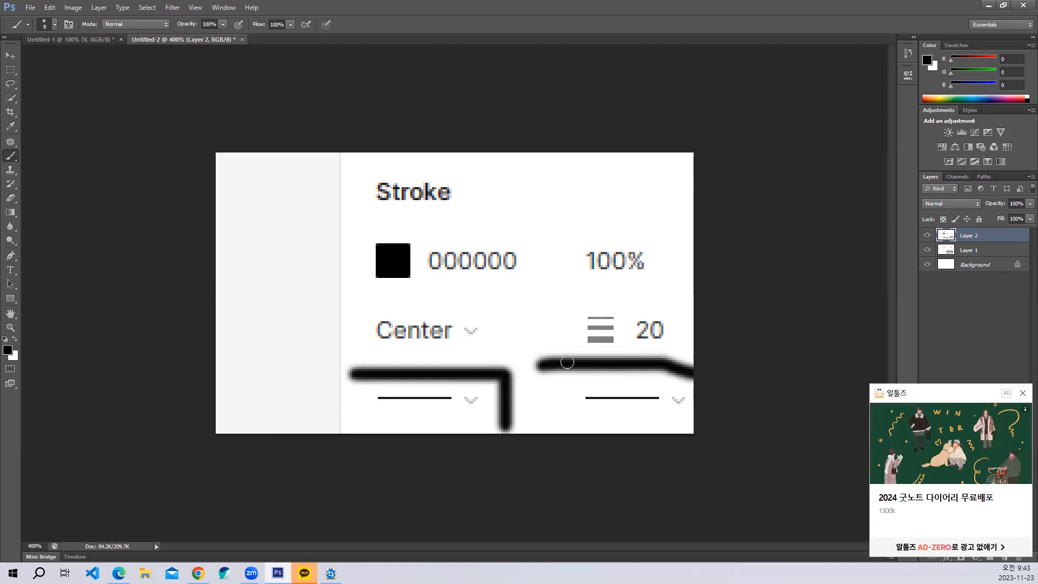
pyautogui.moveTo(565, 361); pyautogui.dragTo(565, 432)
pyautogui.moveTo(628, 436); pyautogui.dragTo(700, 430)
pyautogui.moveTo(568, 346)
pyautogui.mouseDown()
pyautogui.moveTo(586, 283)
pyautogui.moveTo(657, 383)
pyautogui.mouseUp()
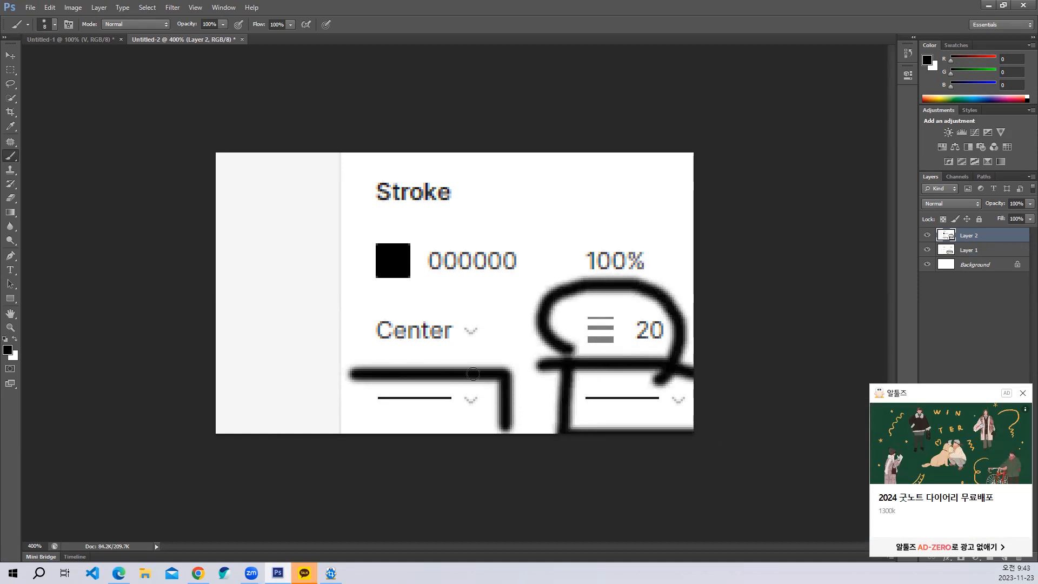
# Step: Paint short black pointer strokes above both line-end fields in the capture, and switch back to Figma
pyautogui.click(438, 347)
pyautogui.moveTo(445, 364); pyautogui.dragTo(485, 351)
pyautogui.moveTo(596, 340); pyautogui.dragTo(615, 356)
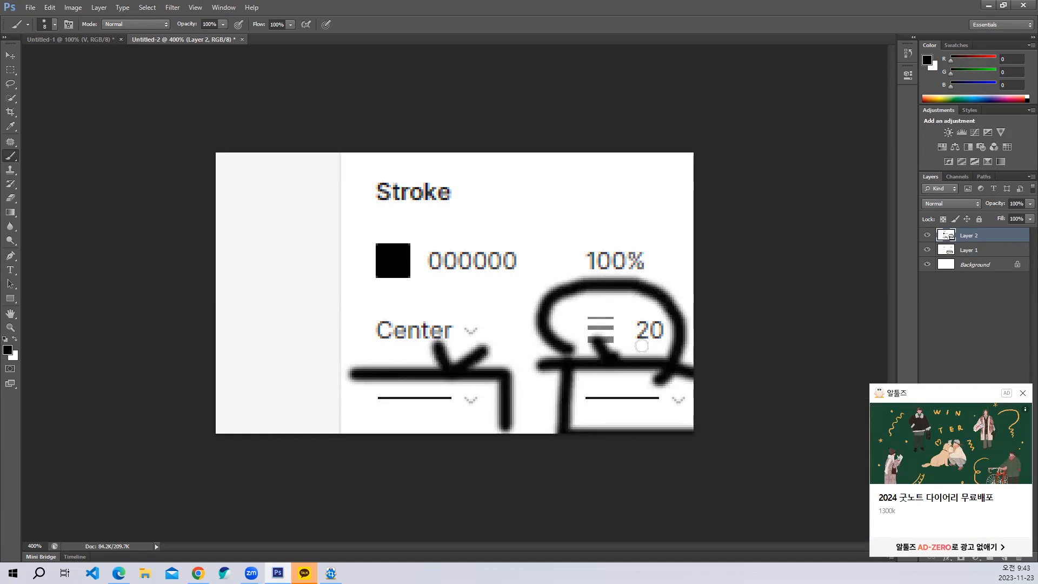
pyautogui.click(988, 6)
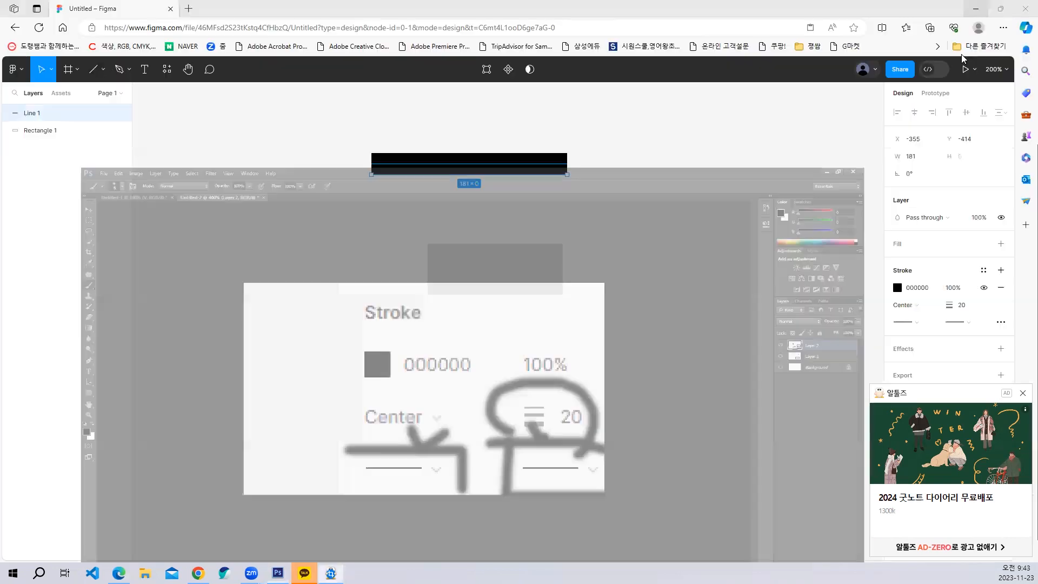
# Step: Try the Line arrow, Triangle arrow and Circle arrow styles on the line's start point
pyautogui.click(920, 328)
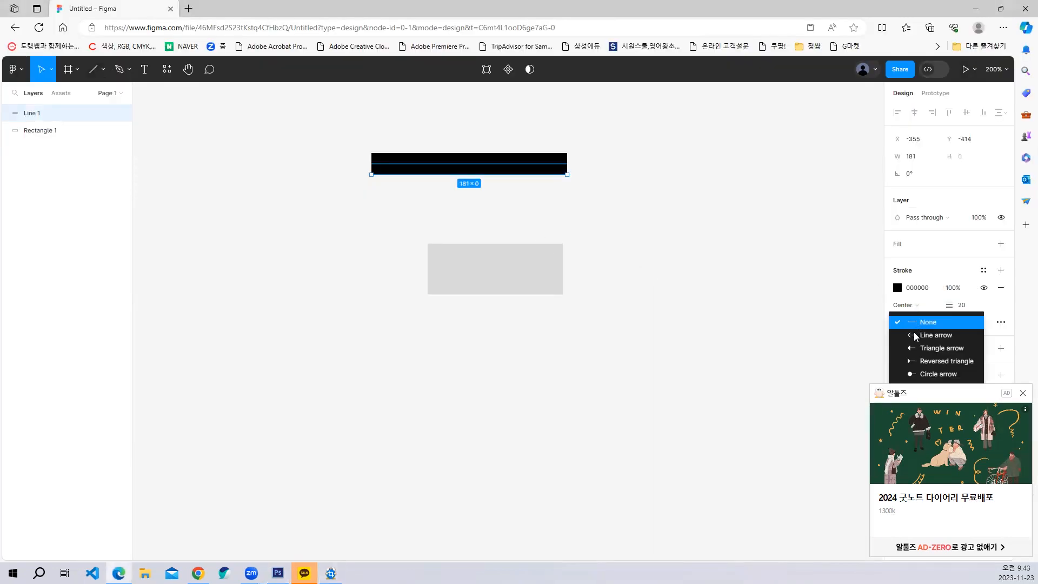
pyautogui.click(917, 334)
pyautogui.click(918, 326)
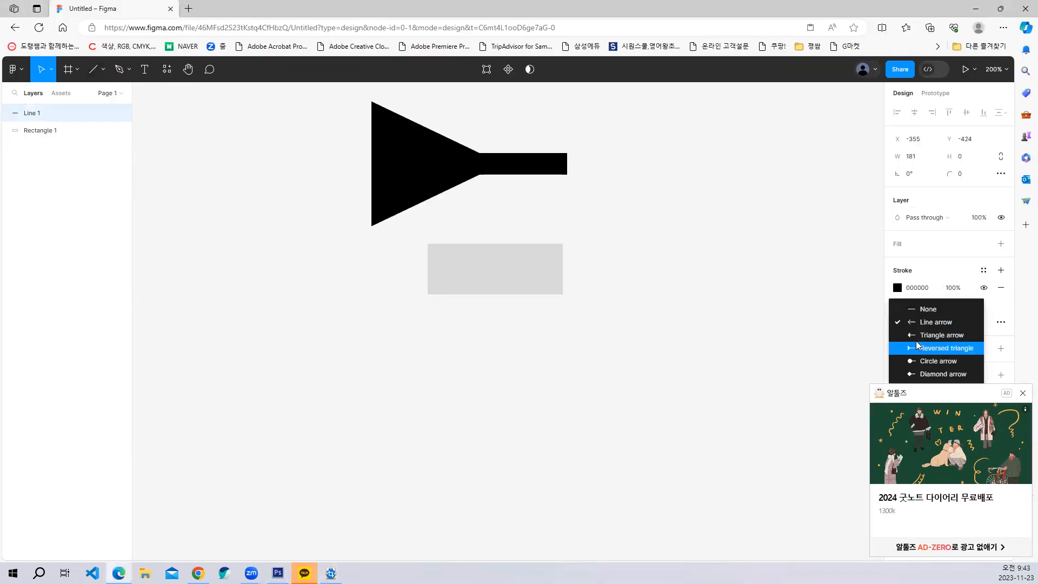
pyautogui.click(916, 337)
pyautogui.click(921, 325)
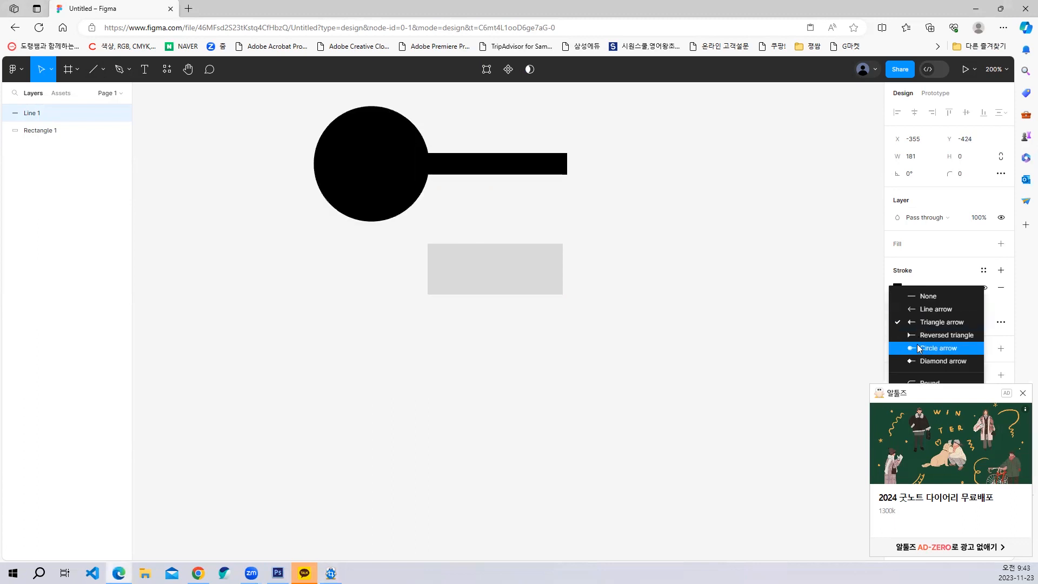
pyautogui.click(920, 349)
# Step: Set both the start point and the end point of the line to Round
pyautogui.click(919, 328)
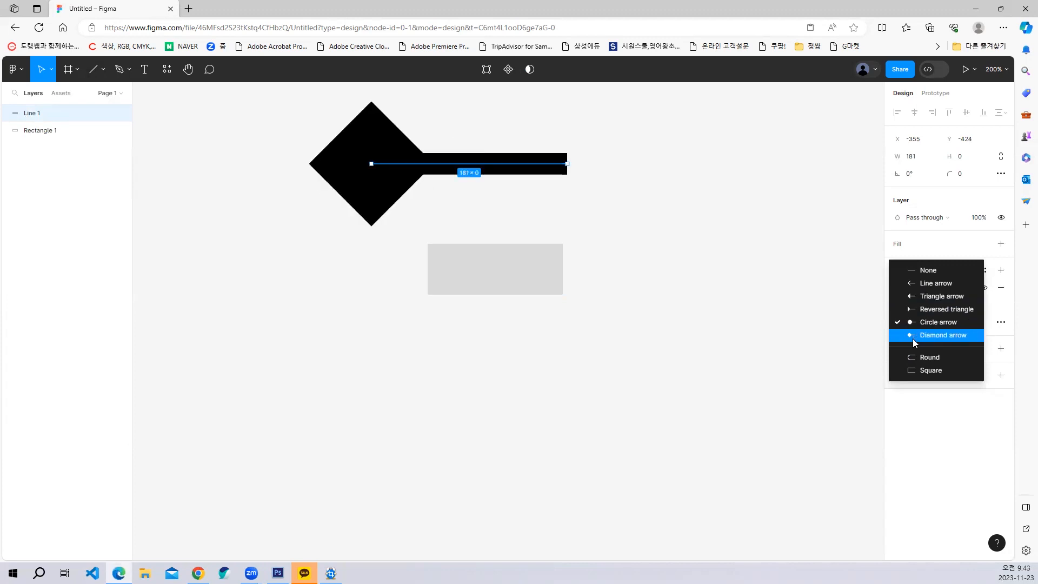
pyautogui.click(913, 358)
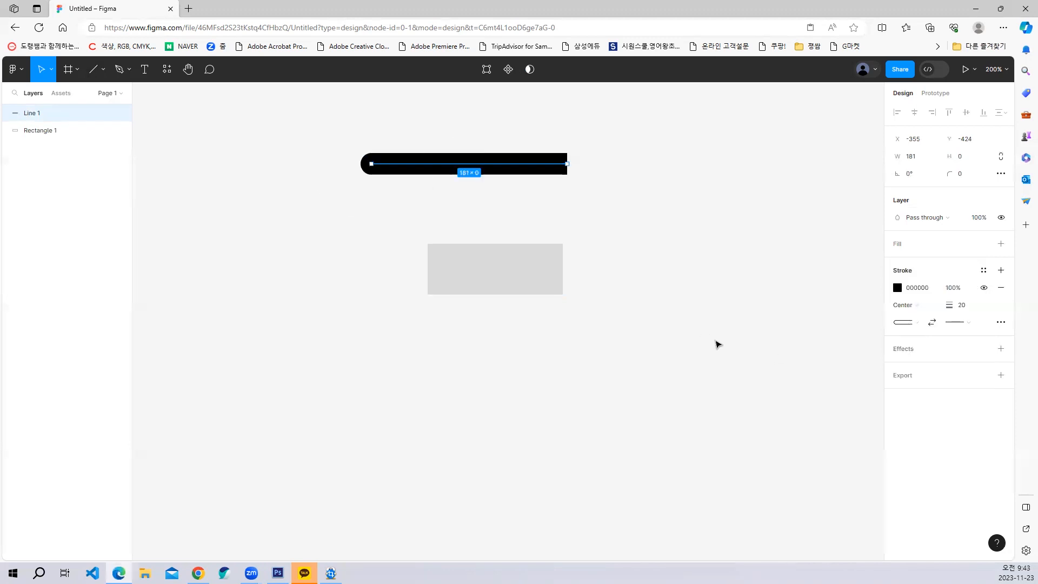
pyautogui.click(965, 323)
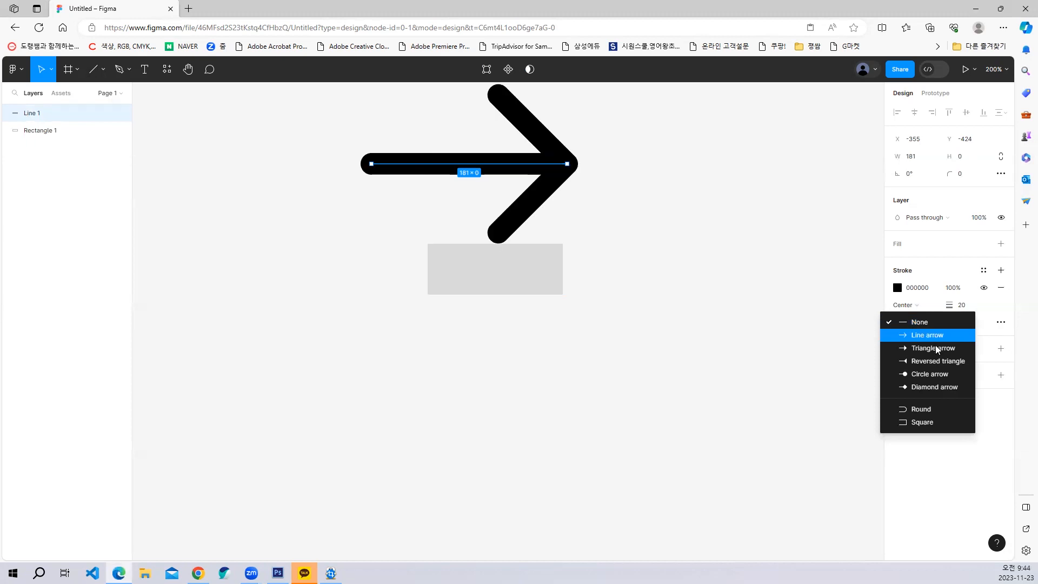
pyautogui.click(932, 410)
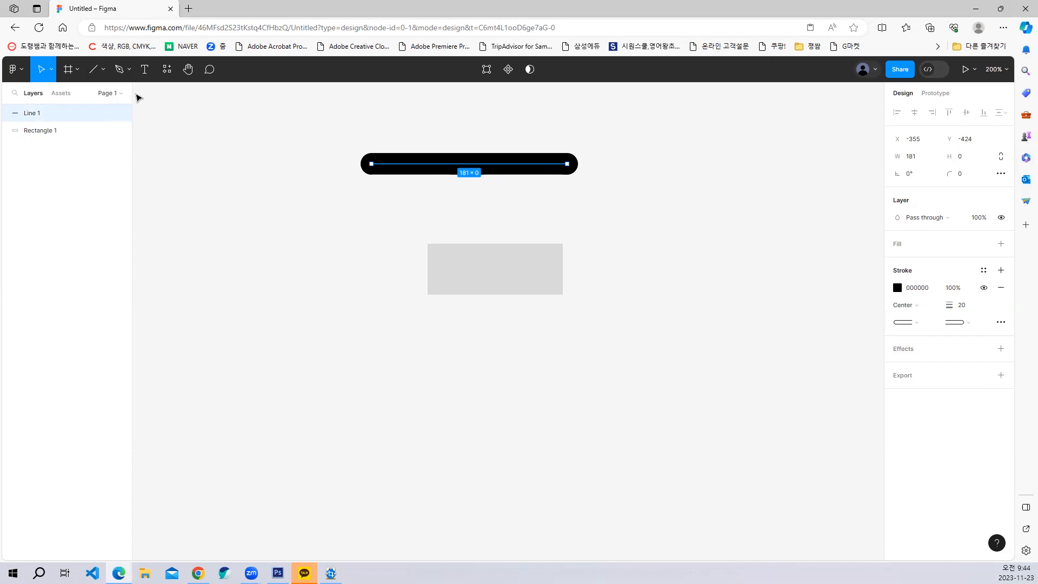
# Step: Draw an ellipse of about 157 × 141 beside the rectangle with the Ellipse tool
pyautogui.click(96, 73)
pyautogui.click(102, 74)
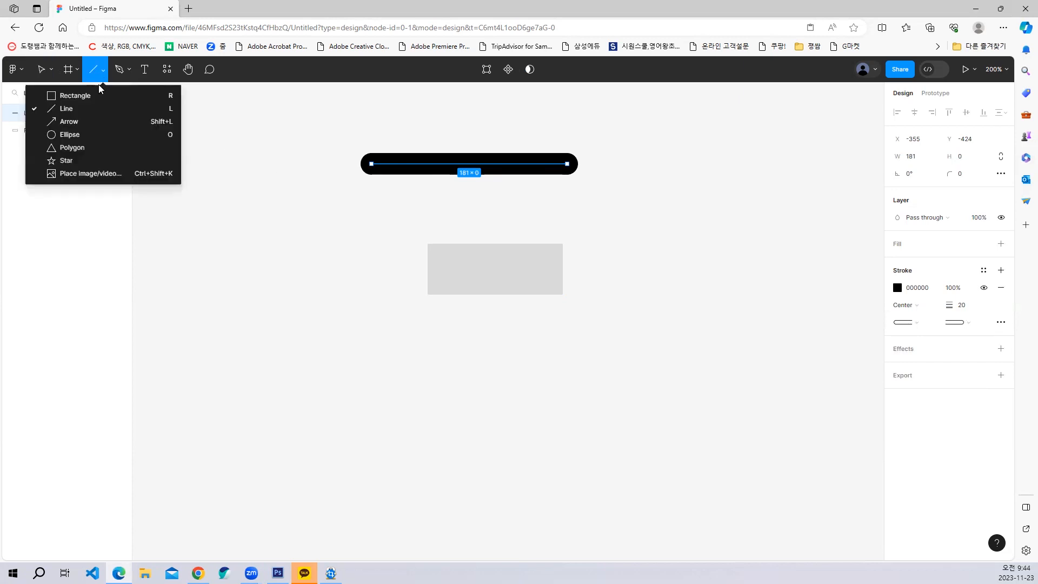
pyautogui.click(61, 139)
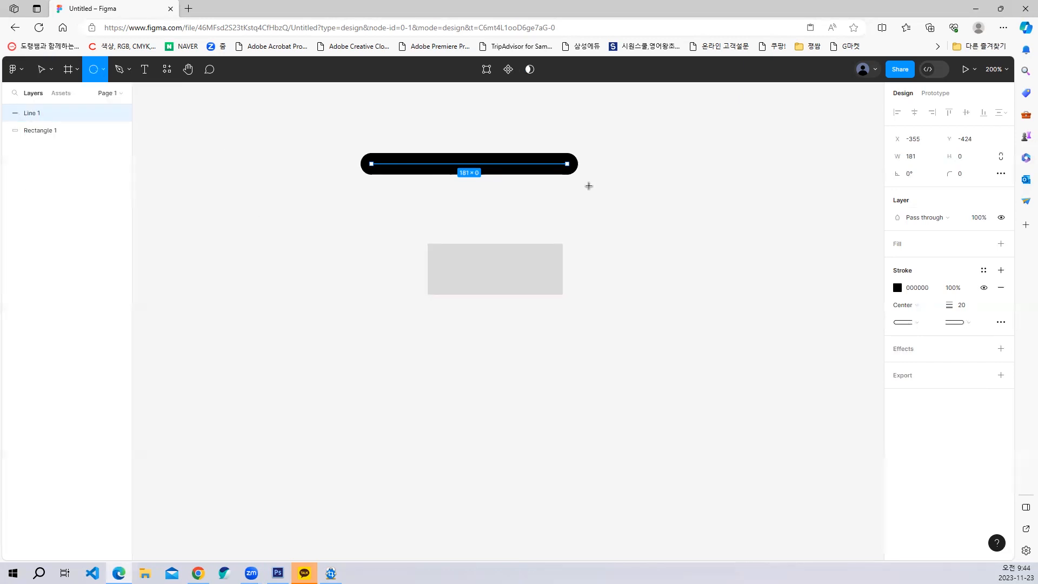
pyautogui.moveTo(567, 188); pyautogui.dragTo(739, 345)
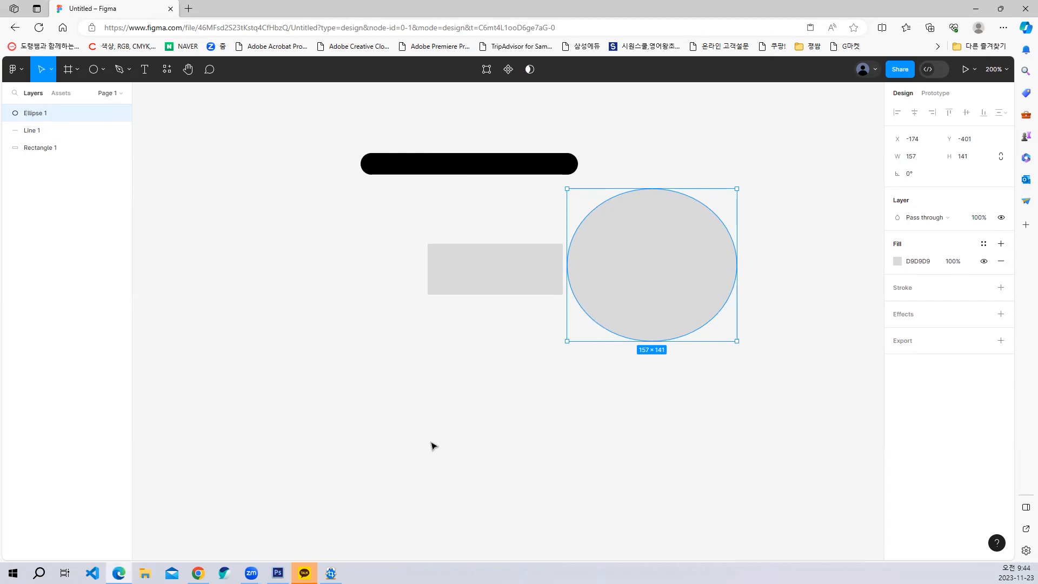
# Step: Switch to the Whale browser, search Naver for "팩맨" and show the image results
pyautogui.click(119, 573)
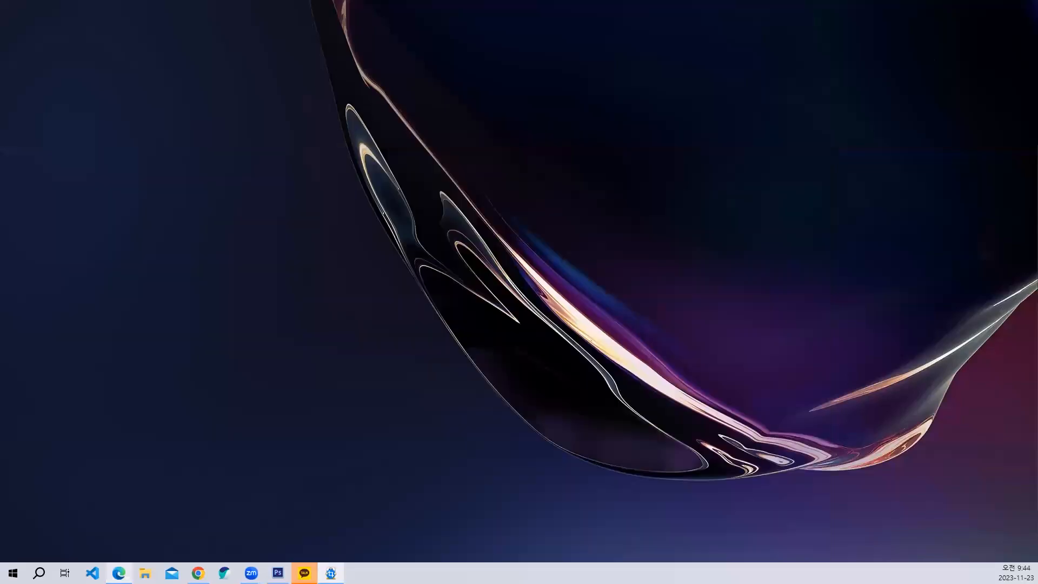
pyautogui.click(118, 574)
pyautogui.click(224, 573)
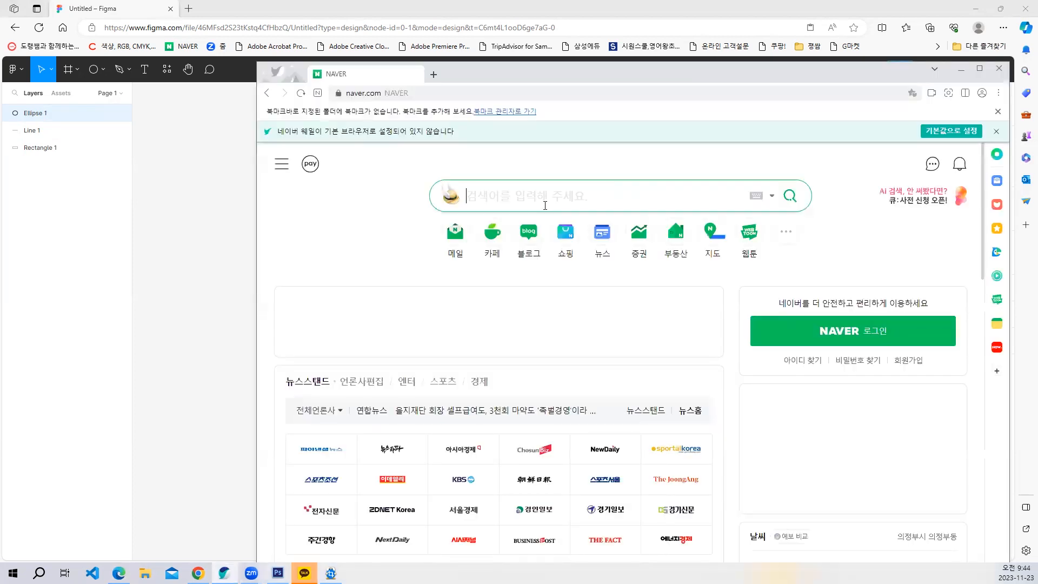
pyautogui.write('팩맨')
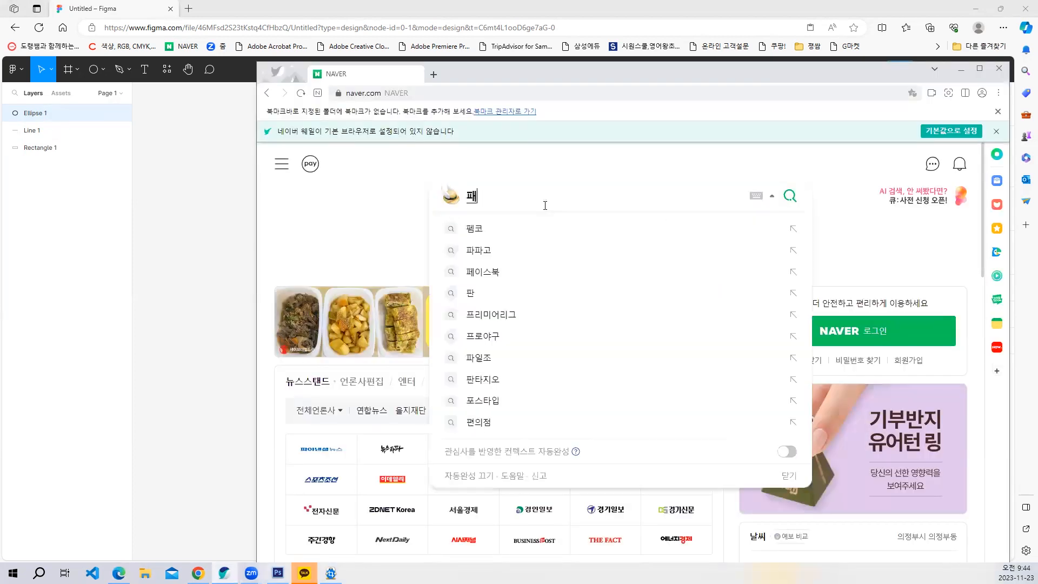
pyautogui.press('Return')
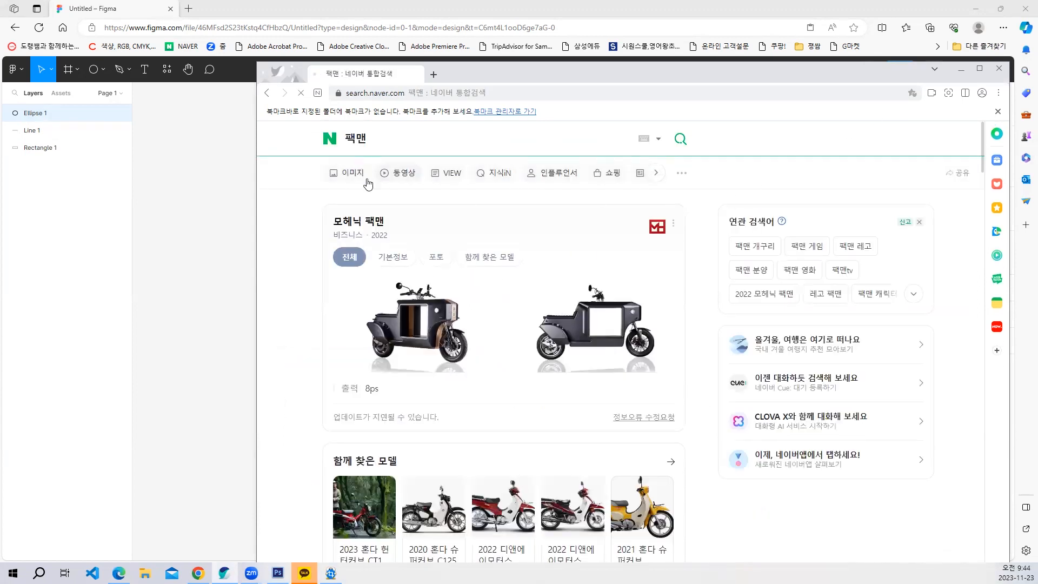
pyautogui.click(349, 173)
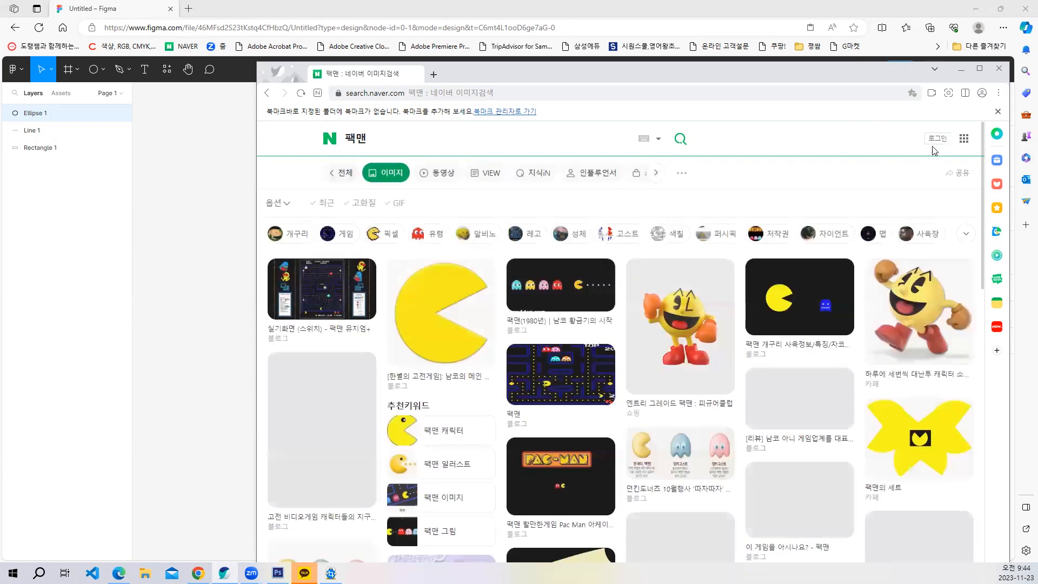
# Step: Maximize the browser window and look through the Pac-Man image results for reference shapes
pyautogui.click(979, 69)
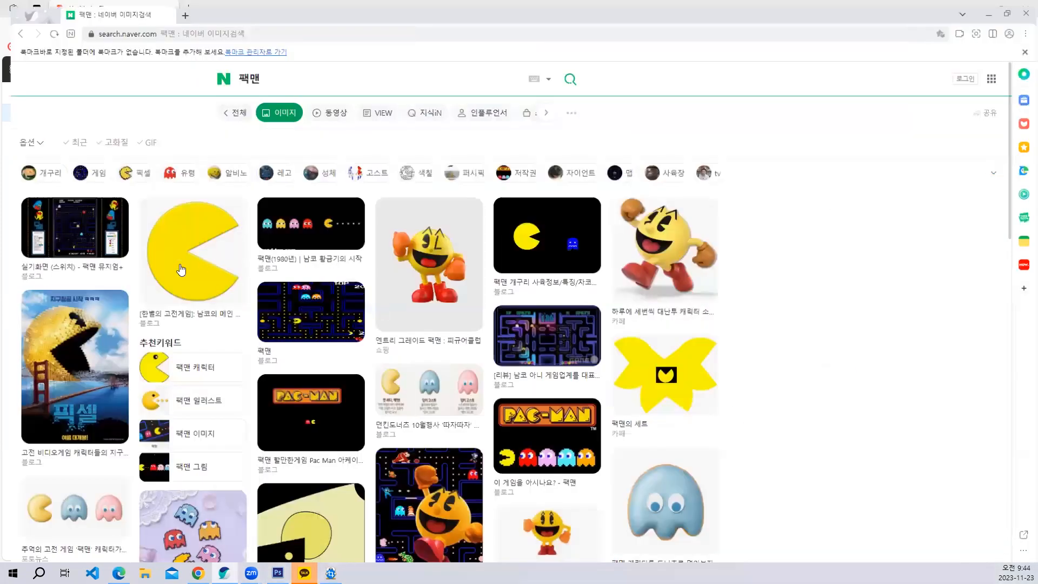
pyautogui.scroll(-1, 205, 278)
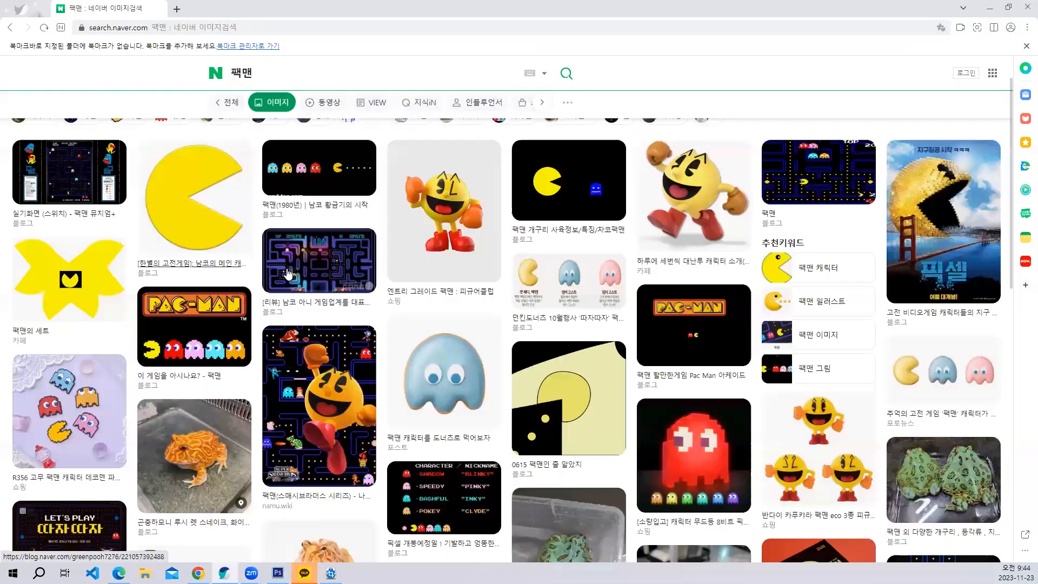
pyautogui.scroll(-3, 286, 278)
pyautogui.scroll(-9, 325, 314)
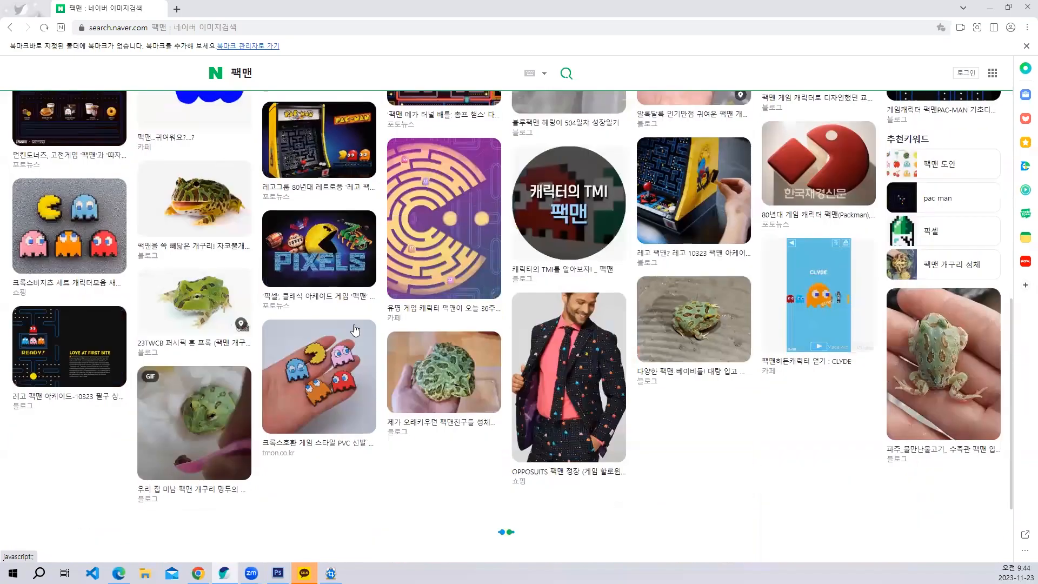
pyautogui.scroll(-4, 238, 349)
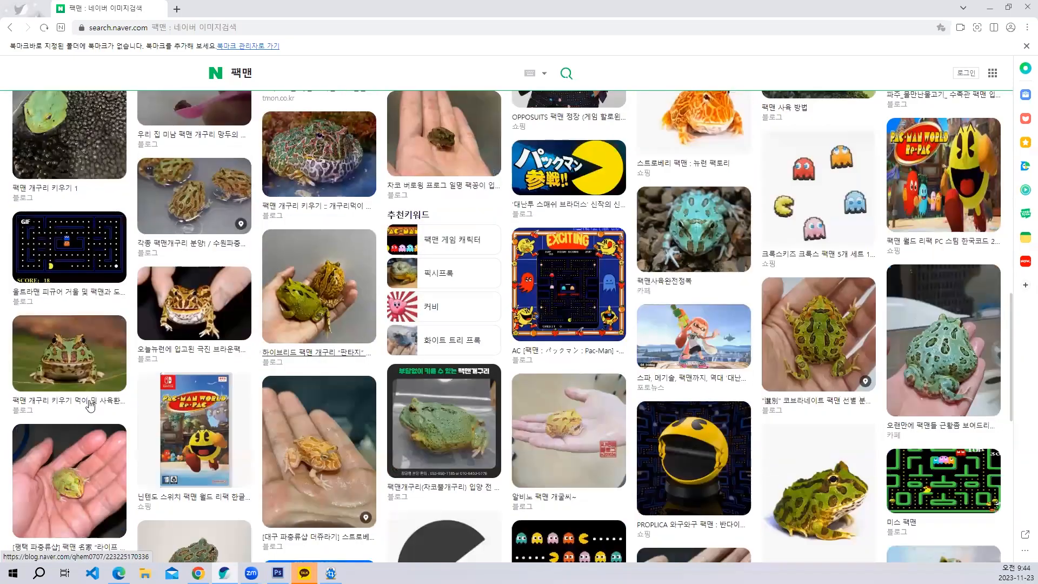
# Step: Preview the Pac-Man maze image from the search results, browse the remaining results, and return to the Figma file
pyautogui.scroll(2, 87, 403)
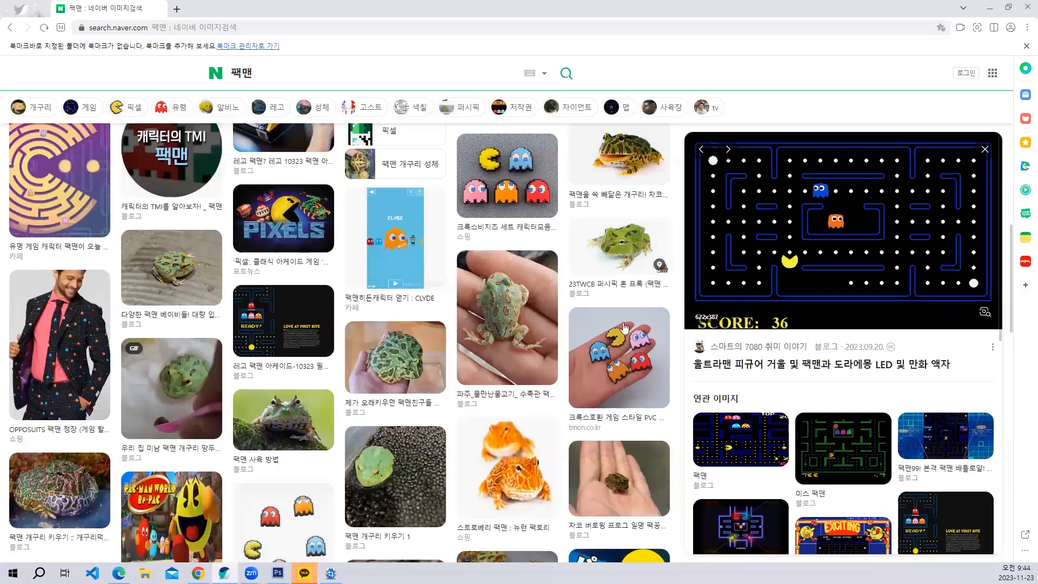
pyautogui.scroll(10, 503, 353)
pyautogui.scroll(-1, 525, 396)
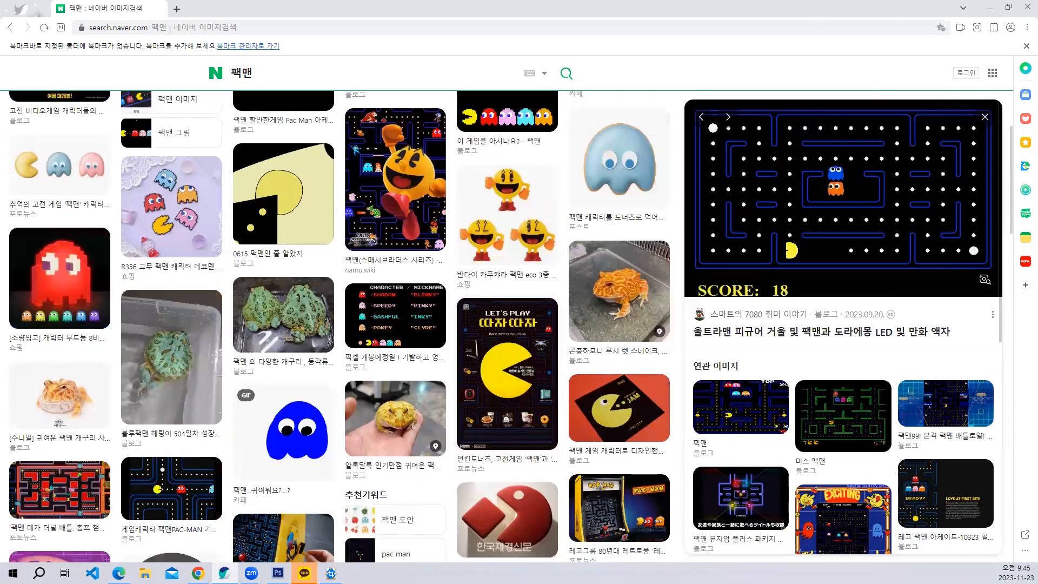
pyautogui.click(990, 9)
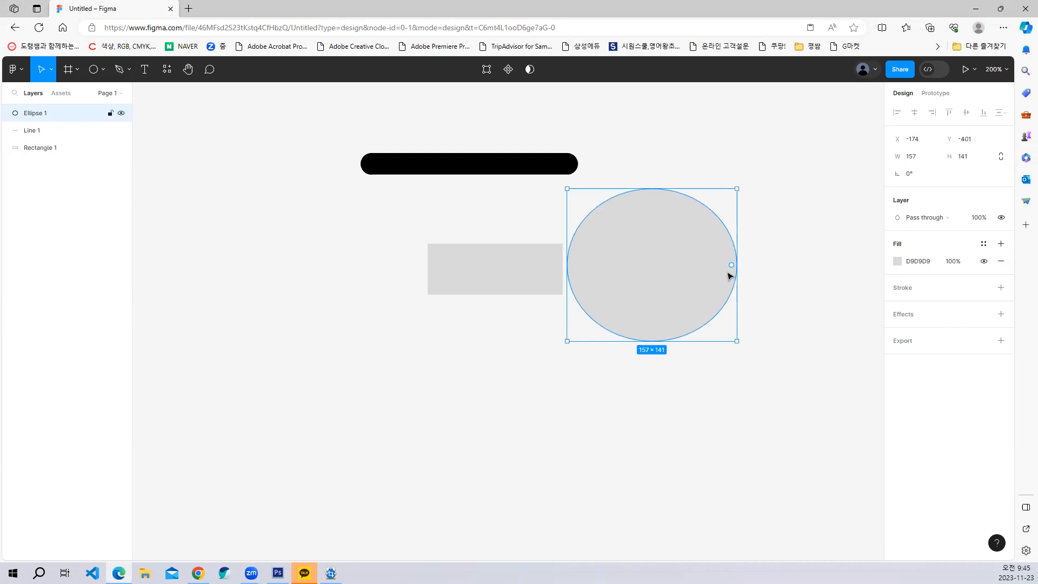
# Step: Shape the ellipse into an open C-shaped ring with its arc start at about 20.68°, sweep 87.5% and ratio 62.8%
pyautogui.moveTo(734, 265); pyautogui.dragTo(715, 214)
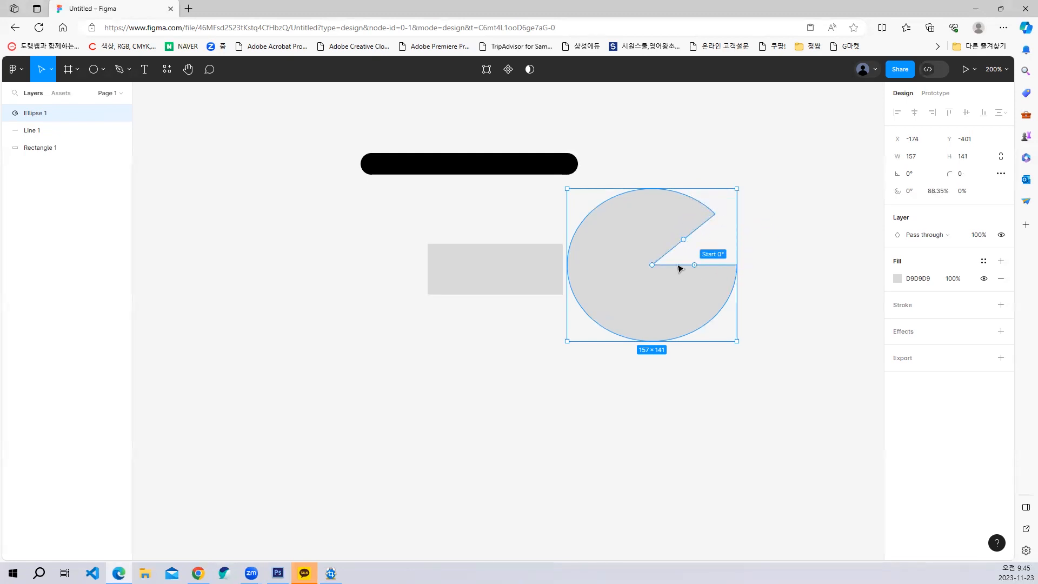
pyautogui.moveTo(651, 267); pyautogui.dragTo(606, 280)
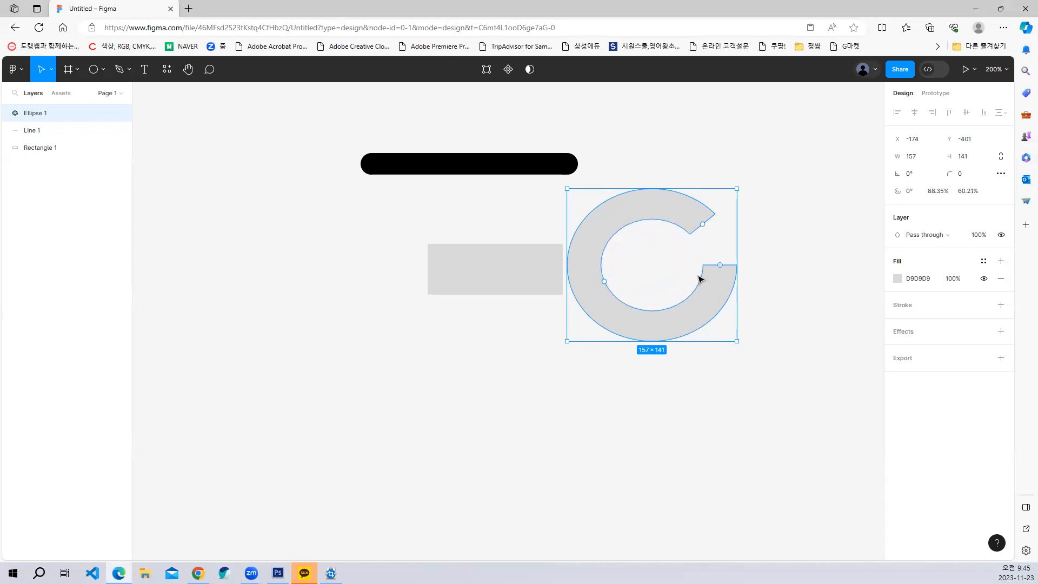
pyautogui.moveTo(719, 266); pyautogui.dragTo(718, 288)
pyautogui.moveTo(609, 270); pyautogui.dragTo(603, 269)
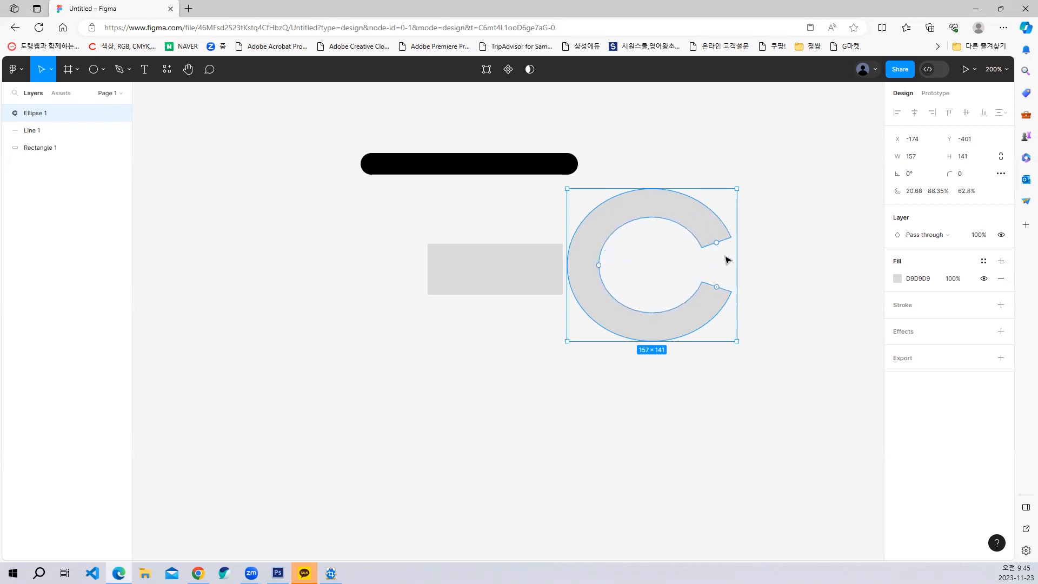
pyautogui.moveTo(715, 243); pyautogui.dragTo(714, 218)
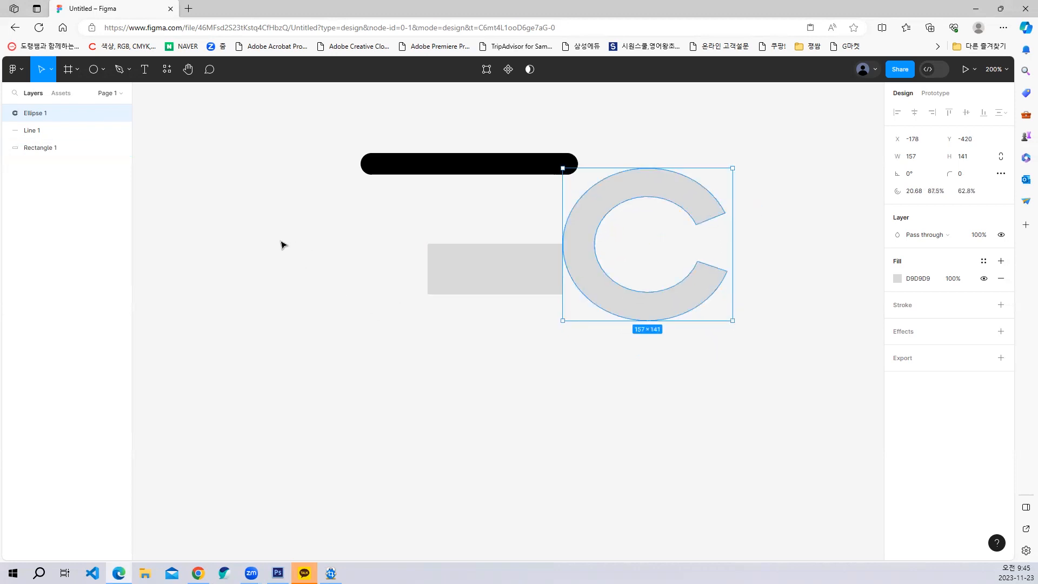
# Step: Draw a triangle of about 166 × 131 on the empty canvas below the other shapes with the Polygon tool
pyautogui.click(106, 72)
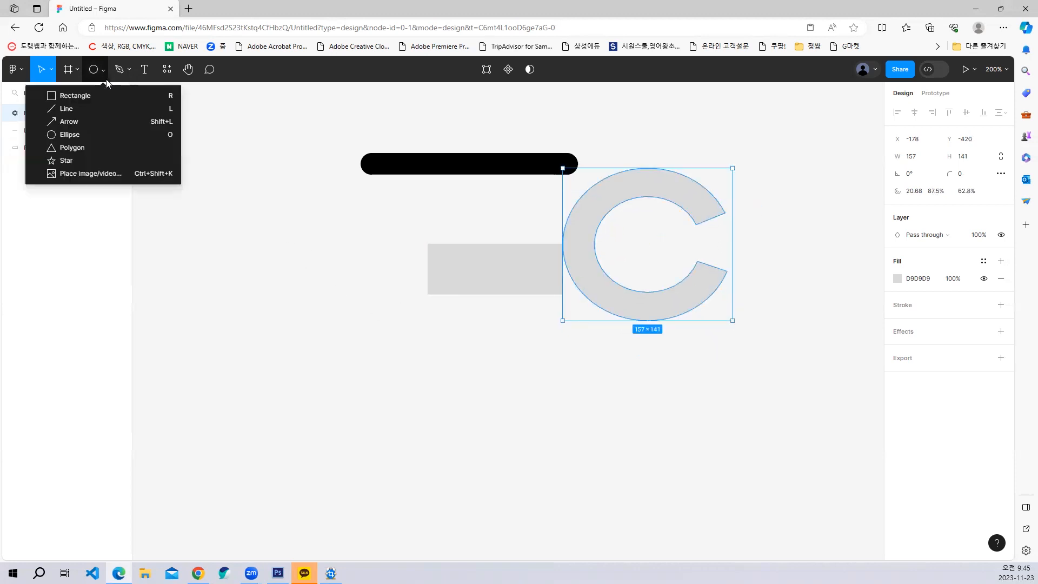
pyautogui.click(95, 143)
pyautogui.scroll(-3, 254, 194)
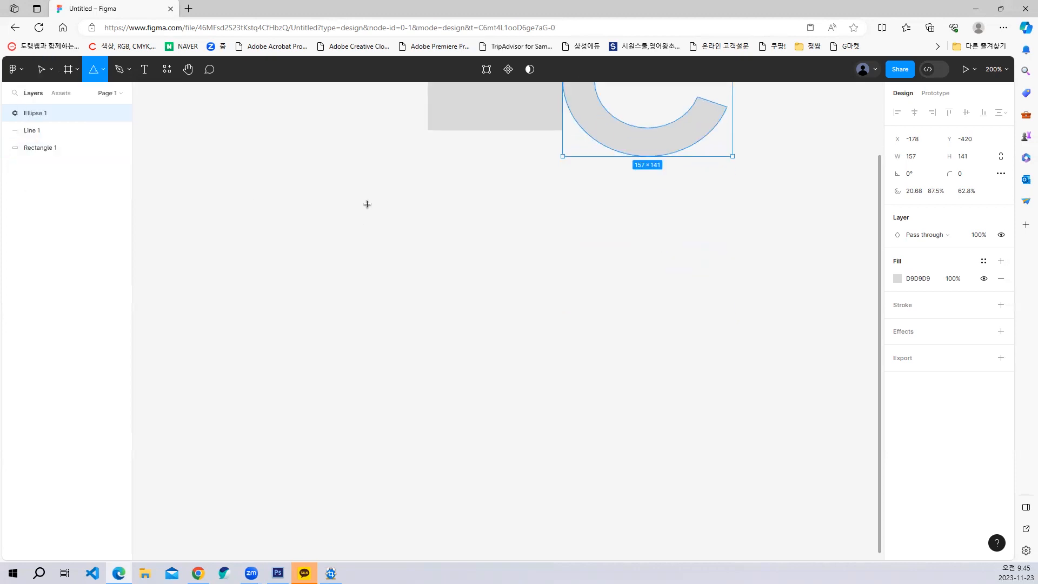
pyautogui.moveTo(366, 204); pyautogui.dragTo(546, 351)
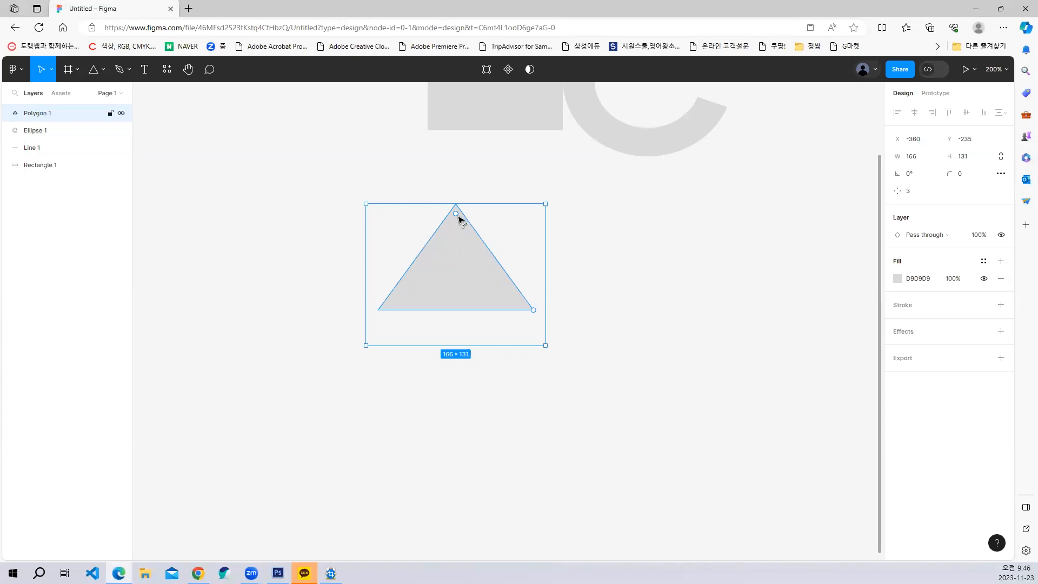
# Step: Round the triangle's corners to a radius of 3, and try five sides before setting the count back to 3
pyautogui.moveTo(458, 217)
pyautogui.mouseDown()
pyautogui.moveTo(459, 231)
pyautogui.moveTo(457, 213)
pyautogui.mouseUp()
pyautogui.moveTo(529, 309); pyautogui.dragTo(518, 223)
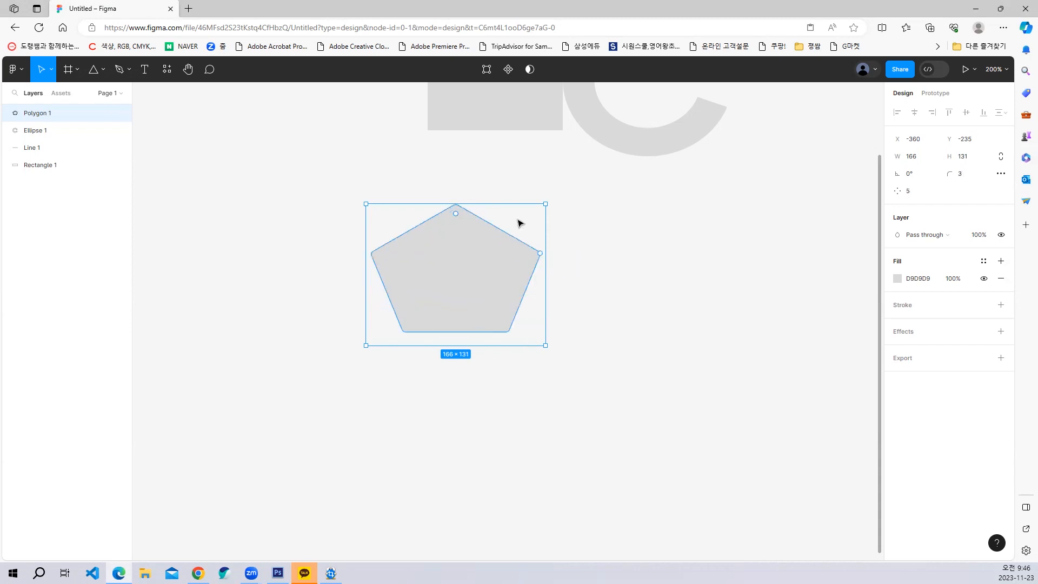
pyautogui.moveTo(545, 260); pyautogui.dragTo(538, 299)
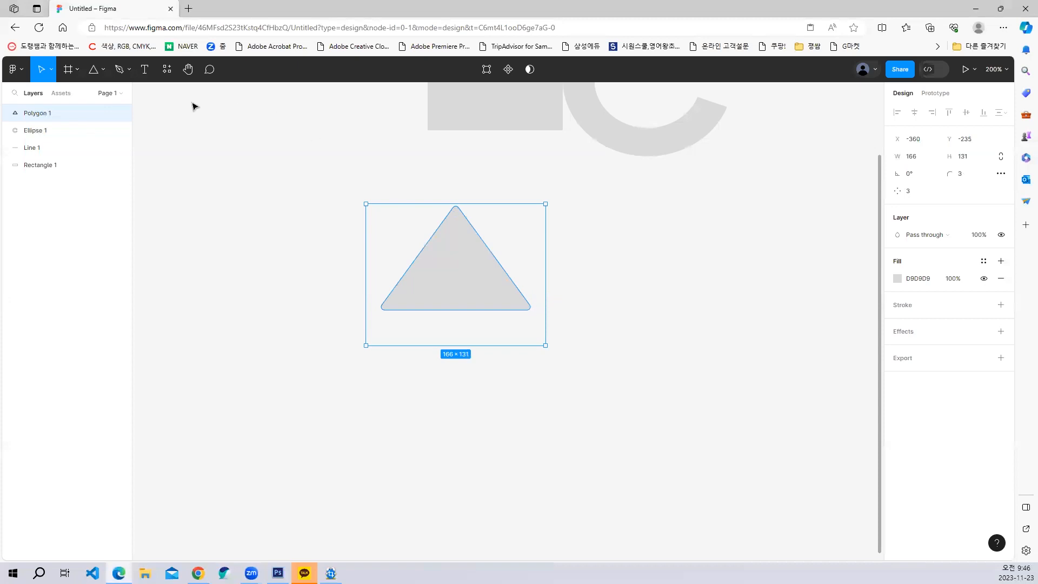
# Step: Draw a five-pointed star of about 161 × 134 beside the triangle with the Star tool
pyautogui.click(103, 69)
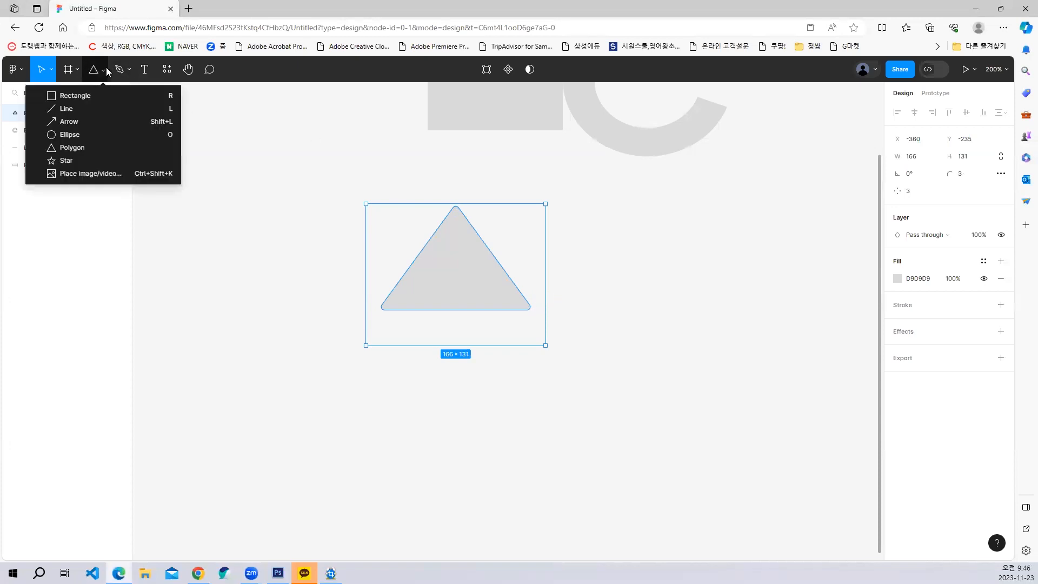
pyautogui.click(91, 161)
pyautogui.moveTo(601, 221); pyautogui.dragTo(775, 366)
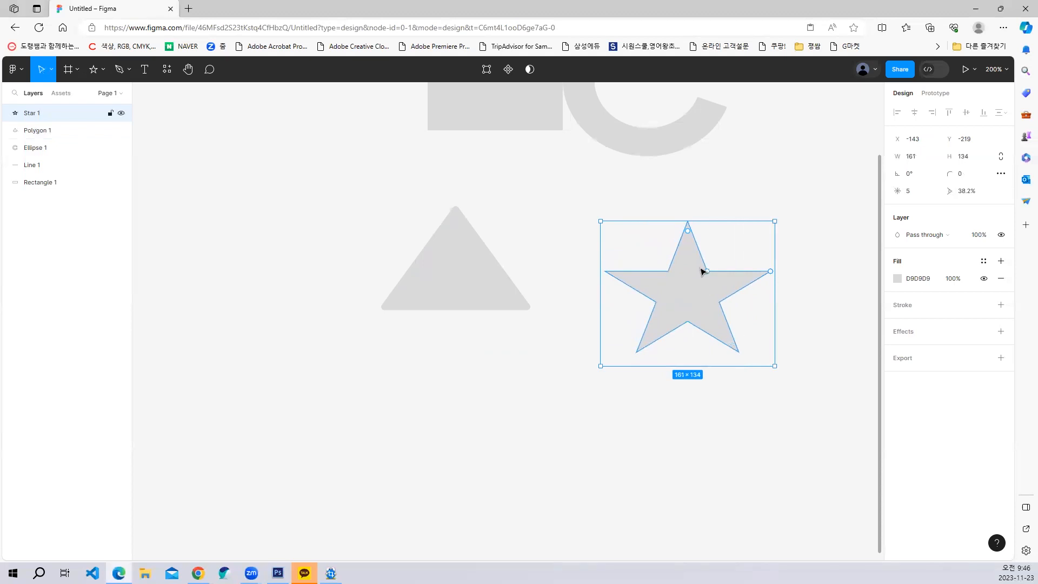
# Step: Round the star's corners to a radius of 3 and widen its inner ratio to 62%
pyautogui.moveTo(688, 237)
pyautogui.moveTo(690, 238); pyautogui.dragTo(711, 255)
pyautogui.moveTo(709, 274)
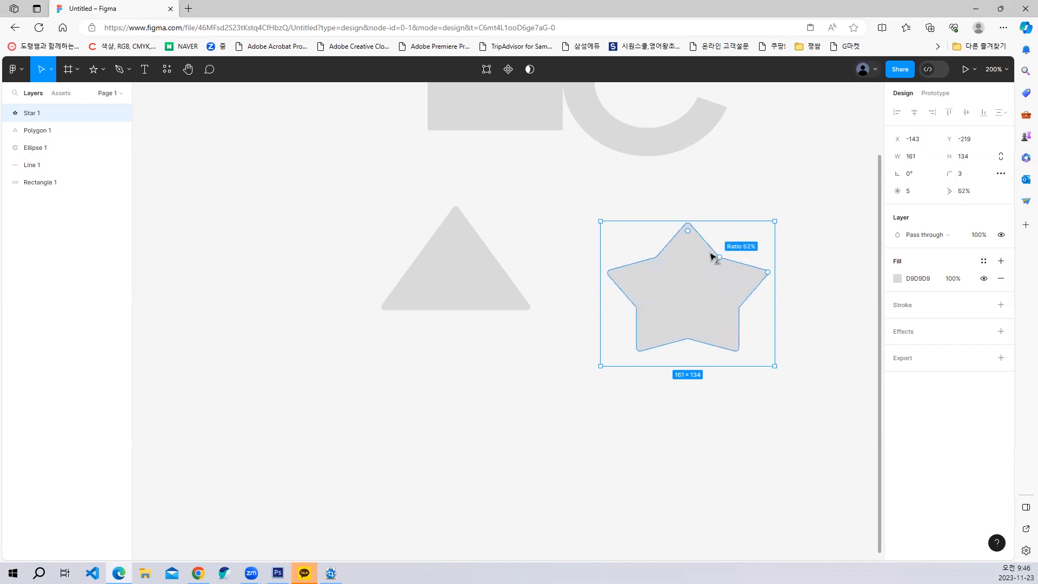
pyautogui.moveTo(768, 275)
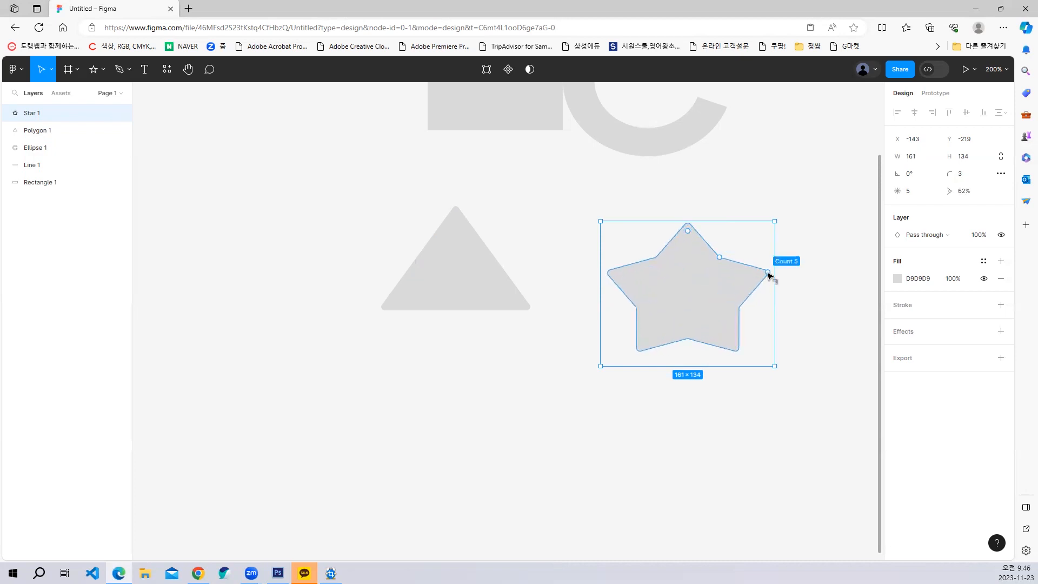
pyautogui.moveTo(768, 274)
pyautogui.mouseDown()
pyautogui.moveTo(763, 239)
pyautogui.moveTo(772, 284)
pyautogui.mouseUp()
# Step: Choose the autumn-leaves image KakaoTalk_20231024_154327135_02 from the 파일 > 인스타 사진 folder on drive E: for placement with Place image/video
pyautogui.click(102, 69)
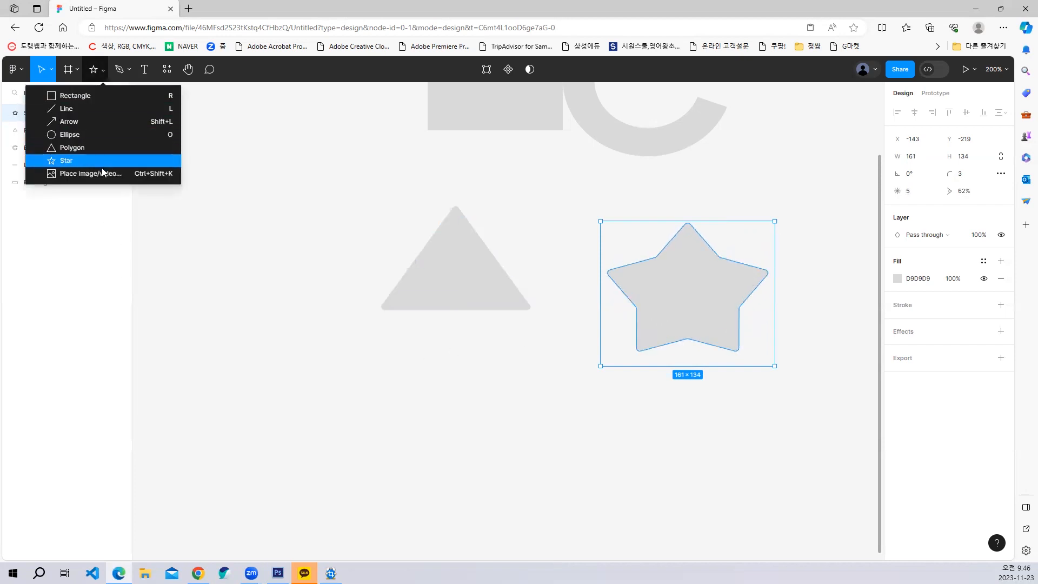
pyautogui.click(70, 174)
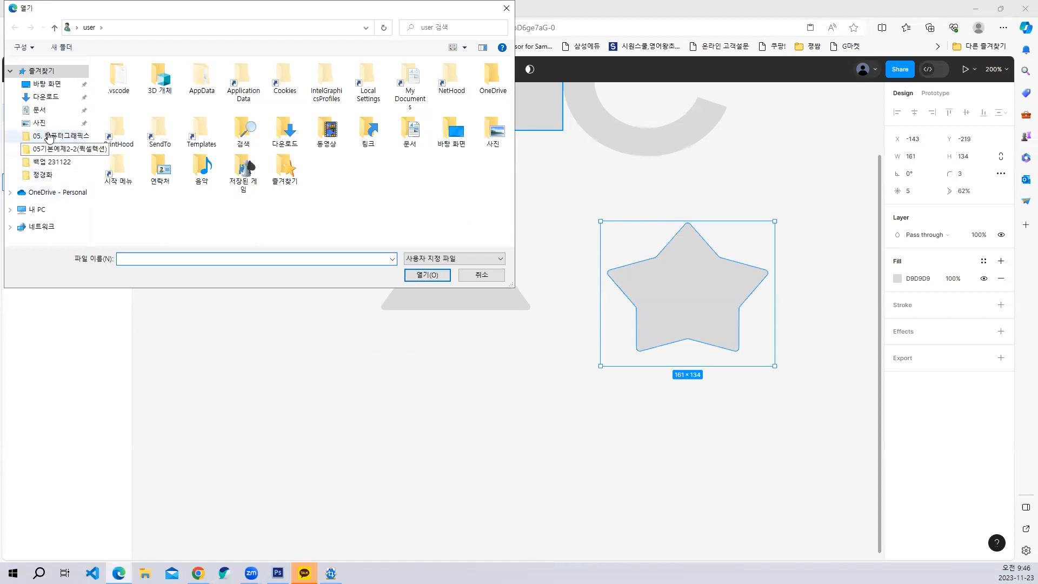
pyautogui.click(38, 210)
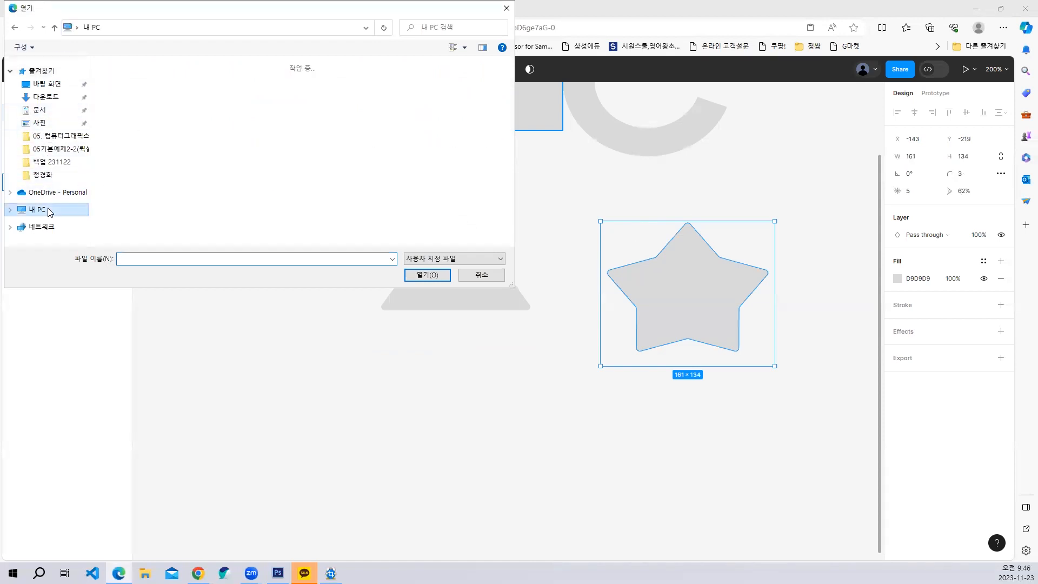
pyautogui.doubleClick(402, 205)
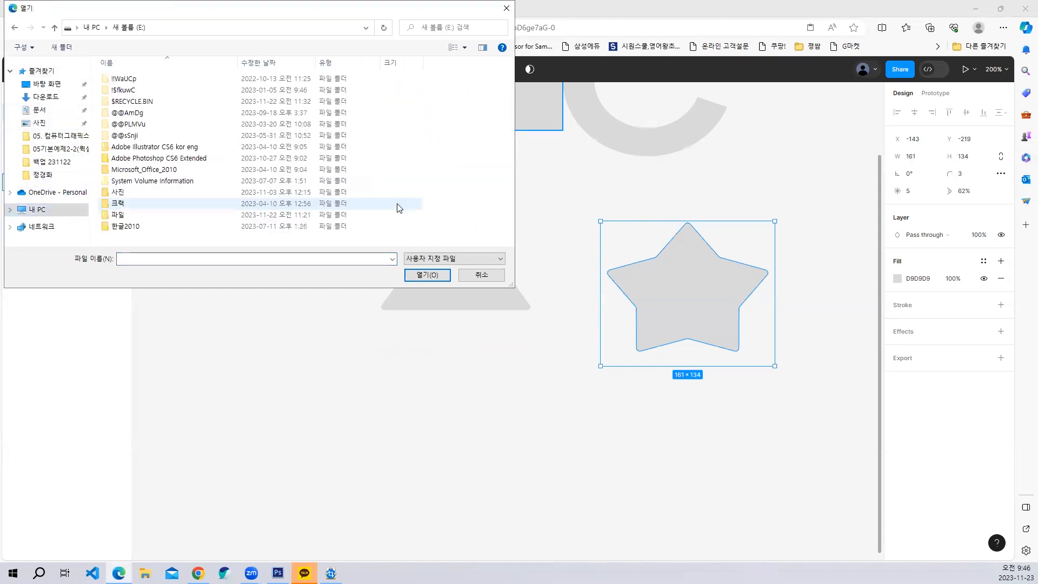
pyautogui.doubleClick(125, 219)
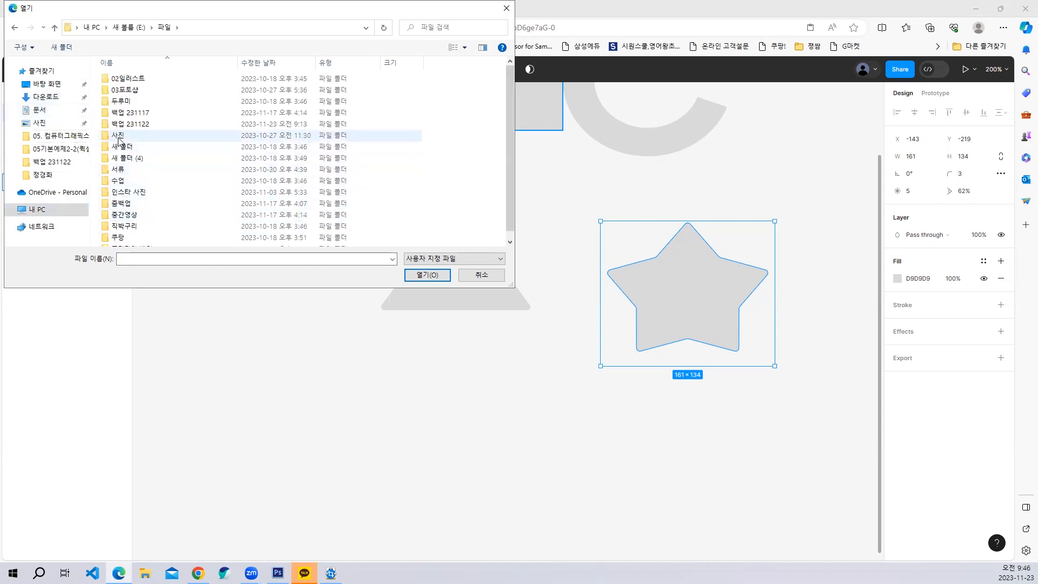
pyautogui.doubleClick(232, 192)
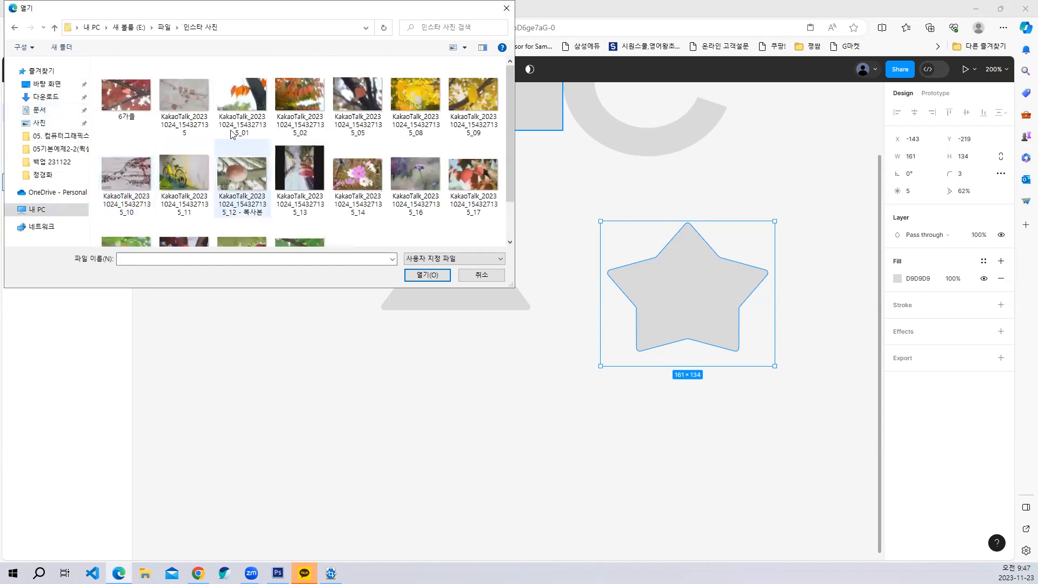
pyautogui.doubleClick(309, 99)
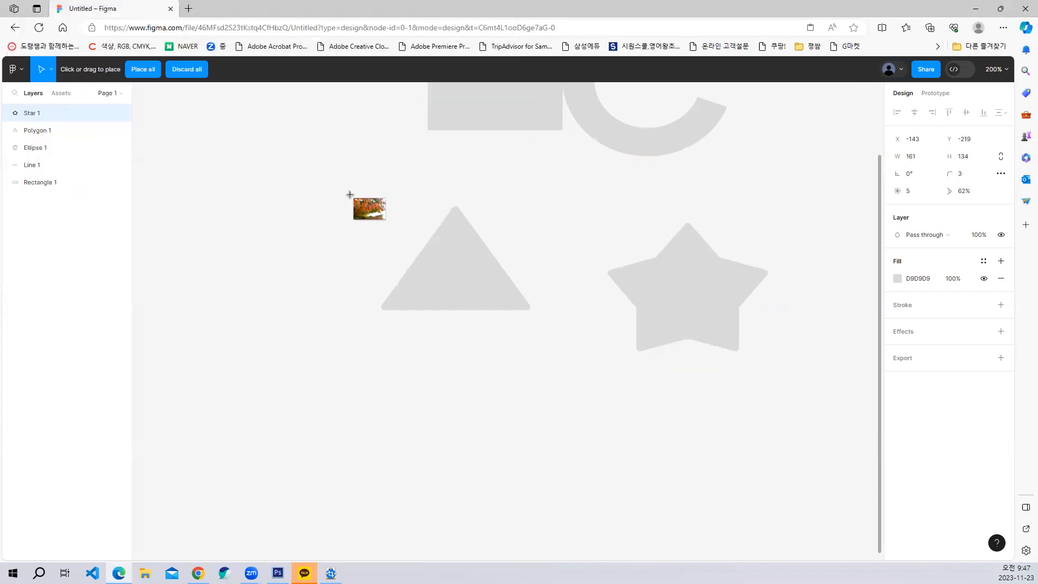
# Step: Place the chosen image over the triangle at about 254 × 194 and shift it about 20 units to the right
pyautogui.moveTo(309, 170); pyautogui.dragTo(585, 380)
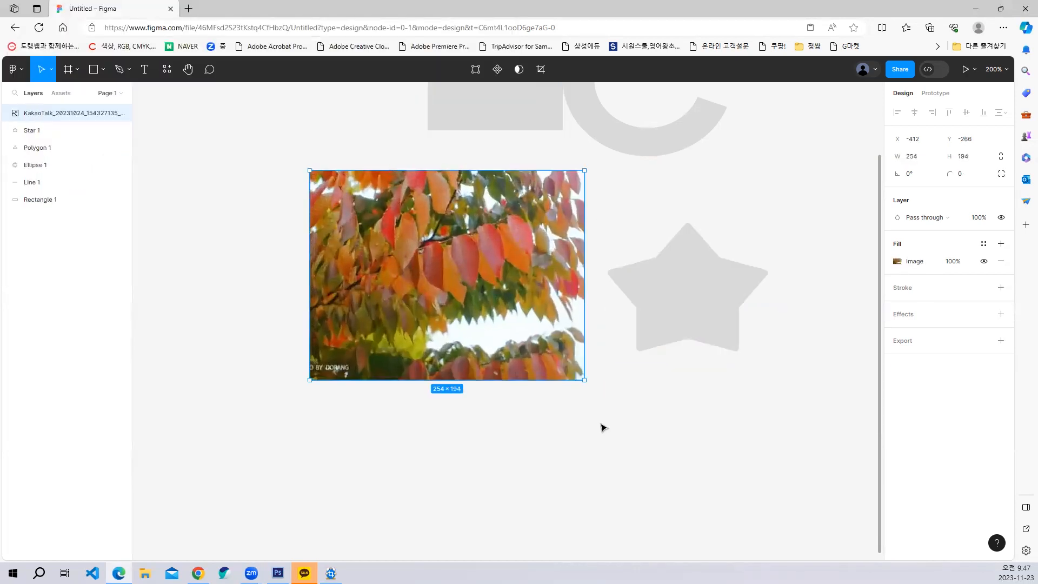
pyautogui.doubleClick(510, 277)
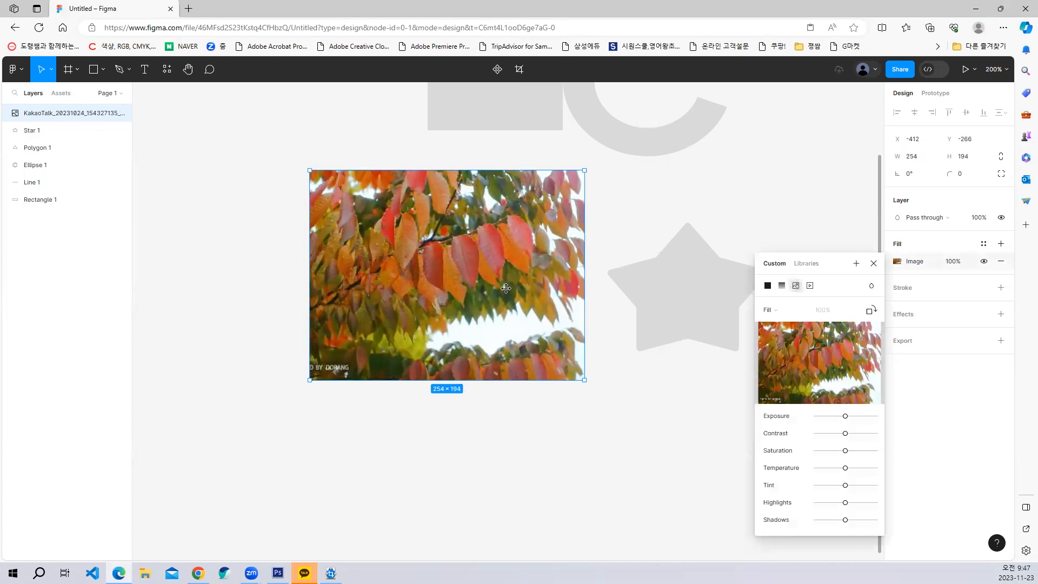
pyautogui.moveTo(506, 289); pyautogui.dragTo(522, 292)
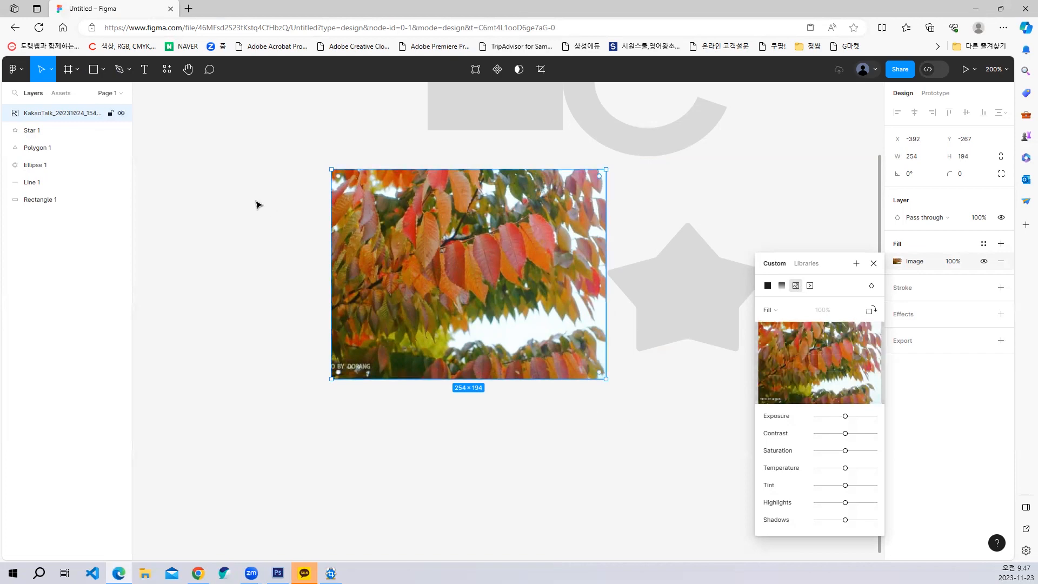
# Step: Draw a rectangle of about 123 × 92 above the black line and duplicate it diagonally so the two overlap
pyautogui.scroll(5, 257, 204)
pyautogui.scroll(8, 352, 260)
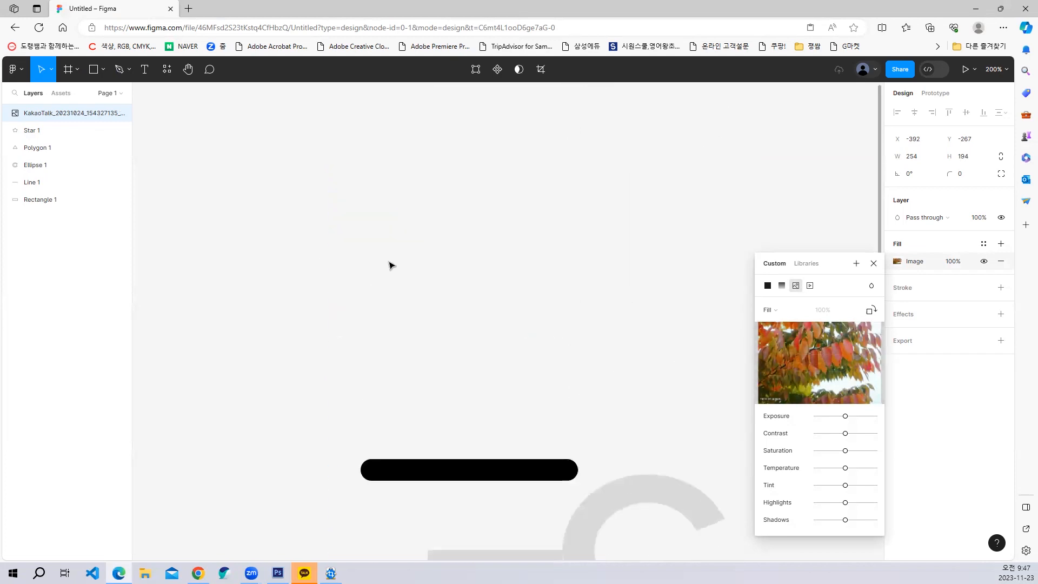
pyautogui.scroll(-1, 430, 265)
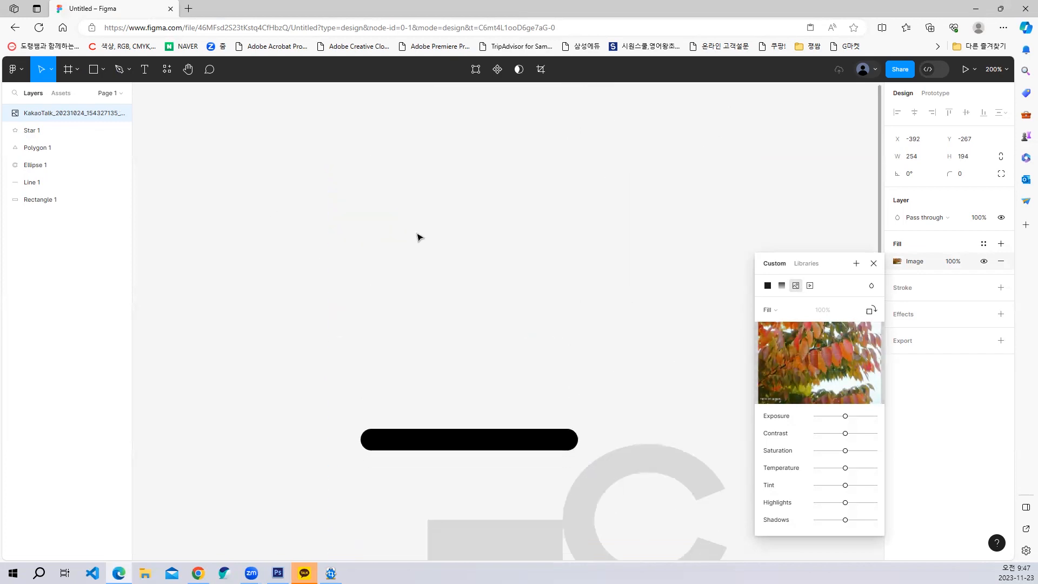
pyautogui.click(111, 82)
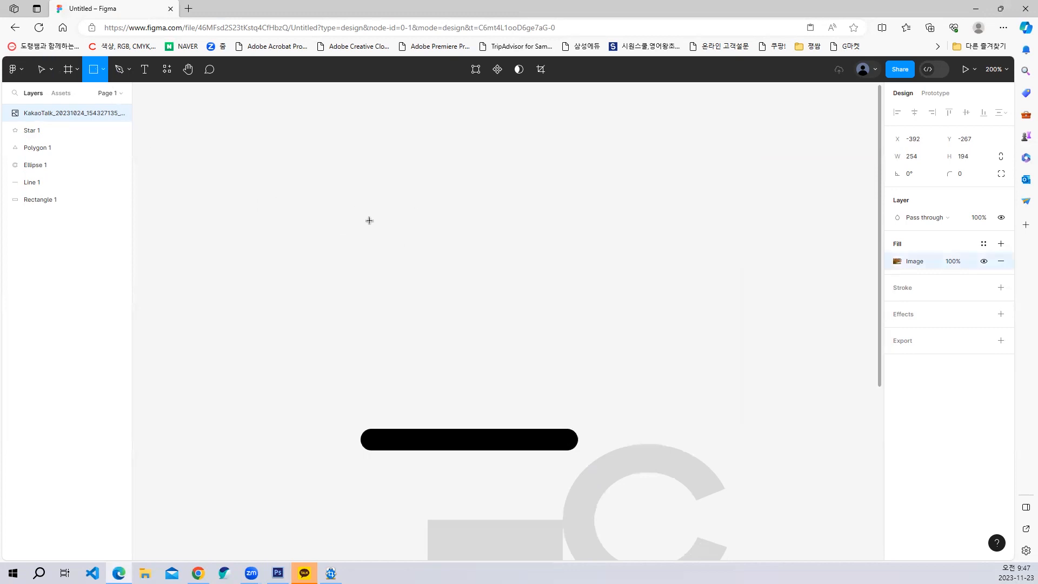
pyautogui.moveTo(358, 204); pyautogui.dragTo(491, 304)
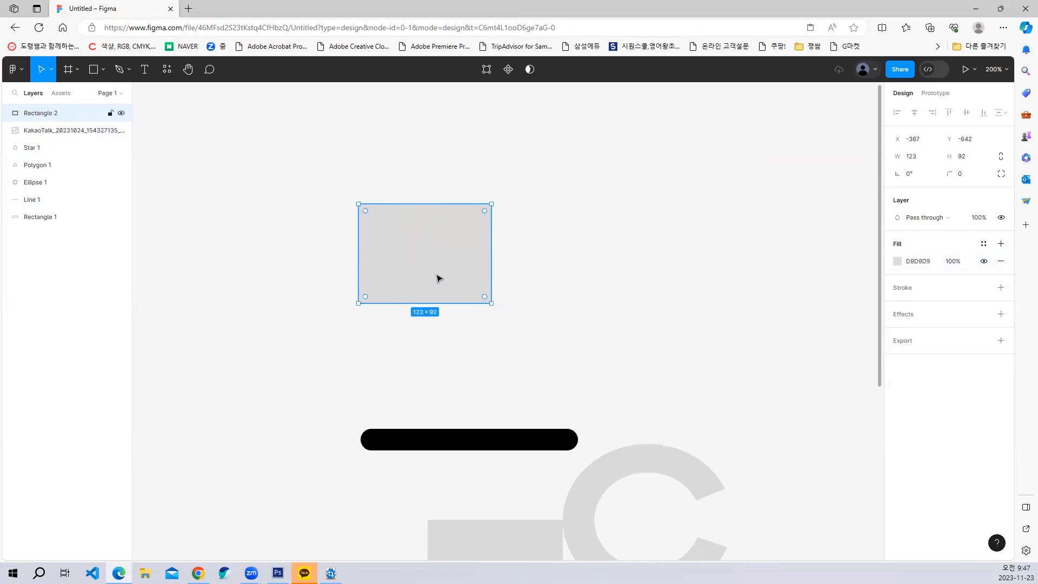
pyautogui.keyDown('alt'); pyautogui.moveTo(432, 245); pyautogui.dragTo(516, 309); pyautogui.keyUp('alt')
pyautogui.click(615, 186)
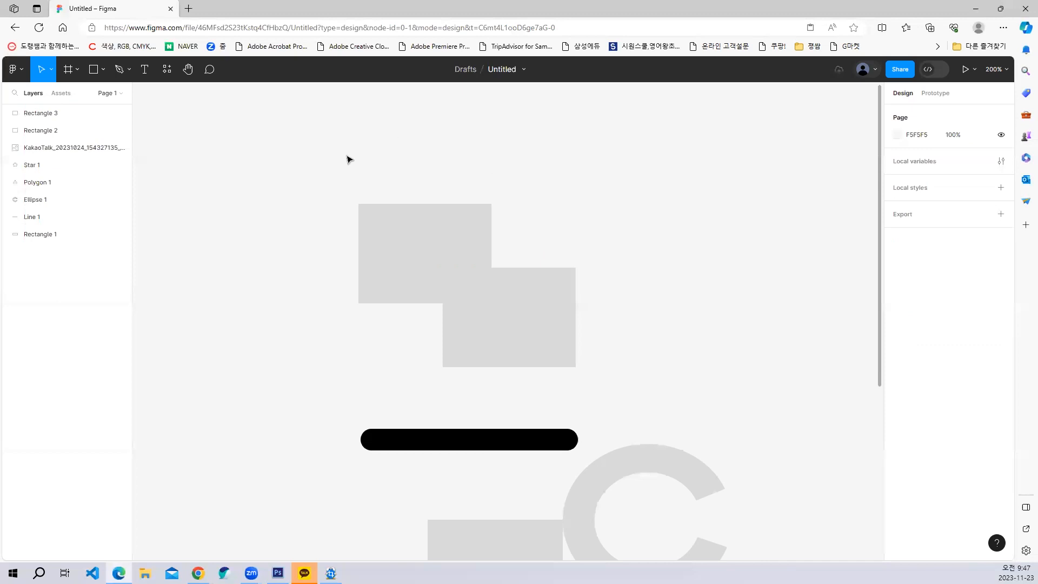
# Step: Select both overlapping rectangles and review the available Boolean operations without applying one
pyautogui.moveTo(349, 159); pyautogui.dragTo(609, 290)
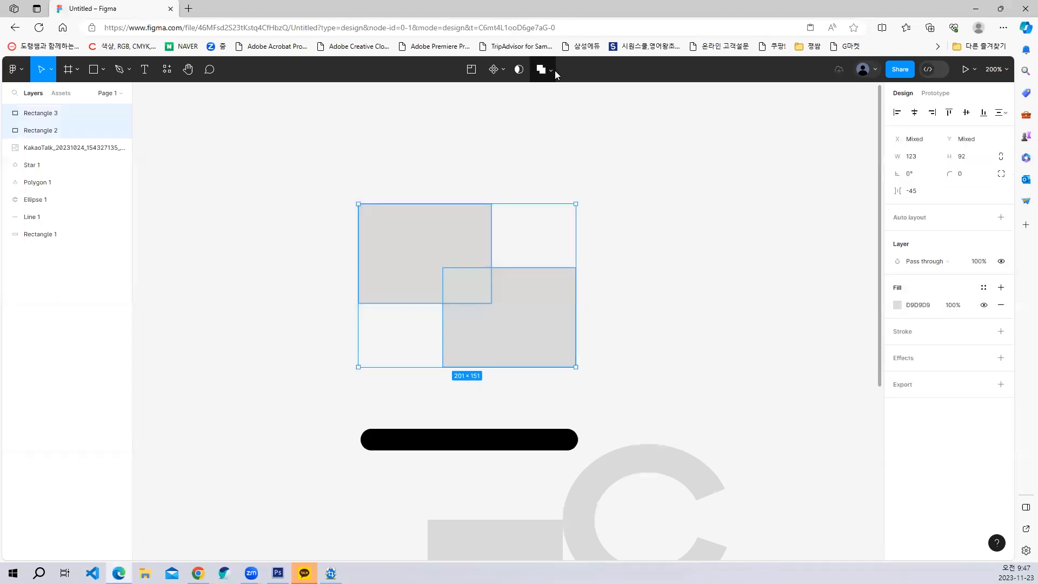
pyautogui.click(551, 73)
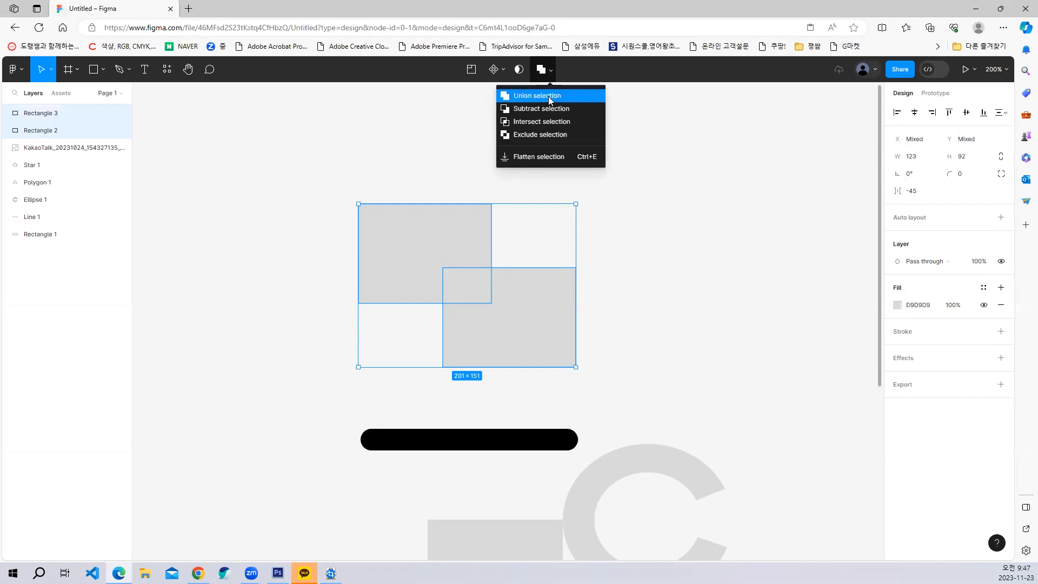
pyautogui.click(671, 199)
pyautogui.click(527, 285)
pyautogui.click(529, 198)
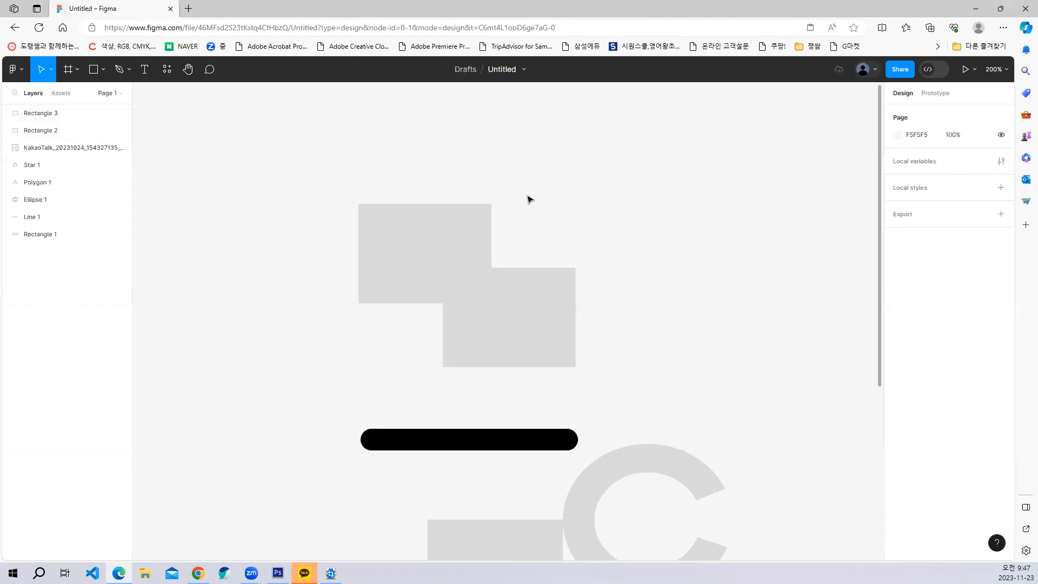
# Step: Duplicate the overlapping rectangle pair three times and spread the copies out to make four separate pairs
pyautogui.moveTo(522, 185); pyautogui.dragTo(472, 291)
pyautogui.moveTo(295, 297); pyautogui.dragTo(318, 196)
pyautogui.press('Escape')
pyautogui.moveTo(656, 264); pyautogui.dragTo(667, 408)
# Step: Fill the lower, front rectangle of all four overlapping pairs with brownish red 954F4F
pyautogui.click(477, 424)
pyautogui.keyDown('shift'); pyautogui.click(386, 234); pyautogui.keyUp('shift')
pyautogui.keyDown('shift'); pyautogui.click(613, 263); pyautogui.keyUp('shift')
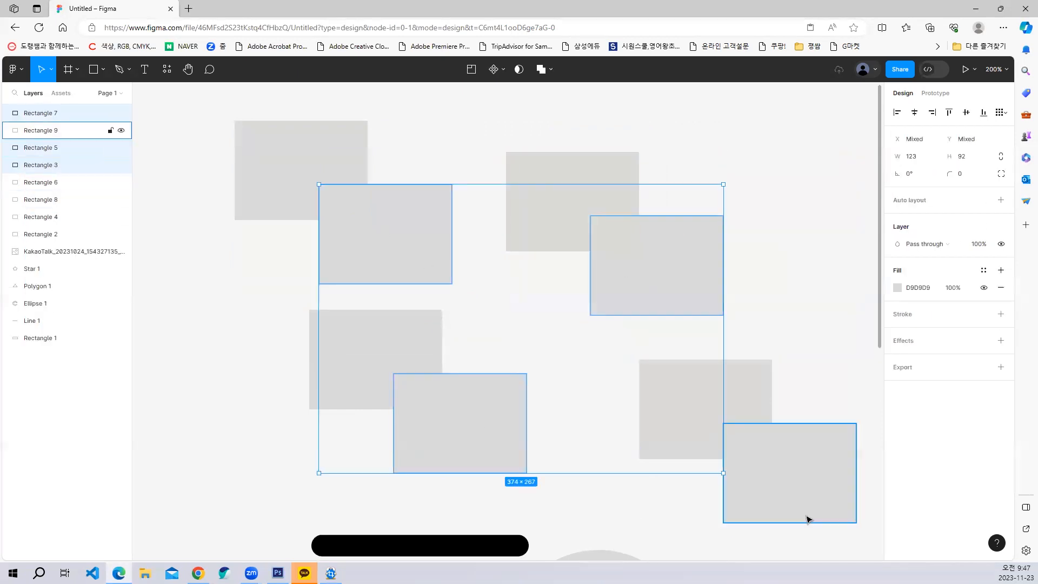
pyautogui.keyDown('shift'); pyautogui.click(804, 509); pyautogui.keyUp('shift')
pyautogui.click(898, 289)
pyautogui.click(815, 336)
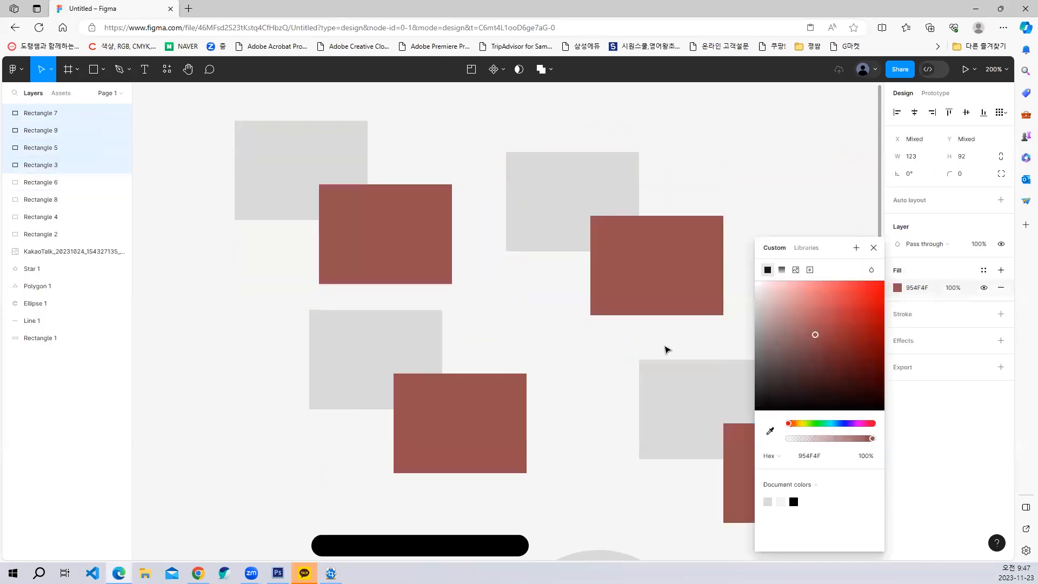
pyautogui.click(340, 116)
pyautogui.moveTo(323, 111); pyautogui.dragTo(397, 217)
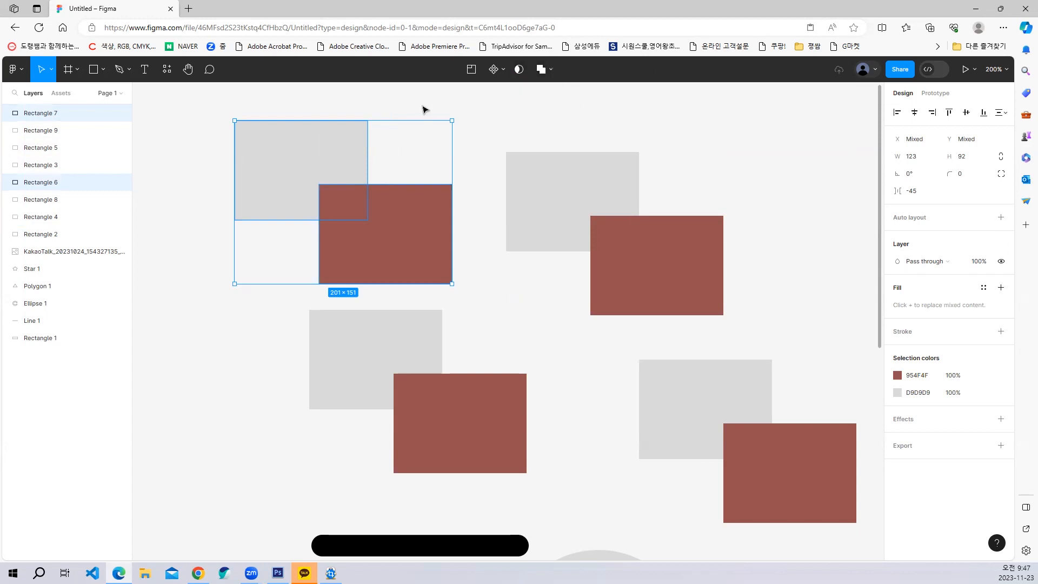
pyautogui.click(321, 156)
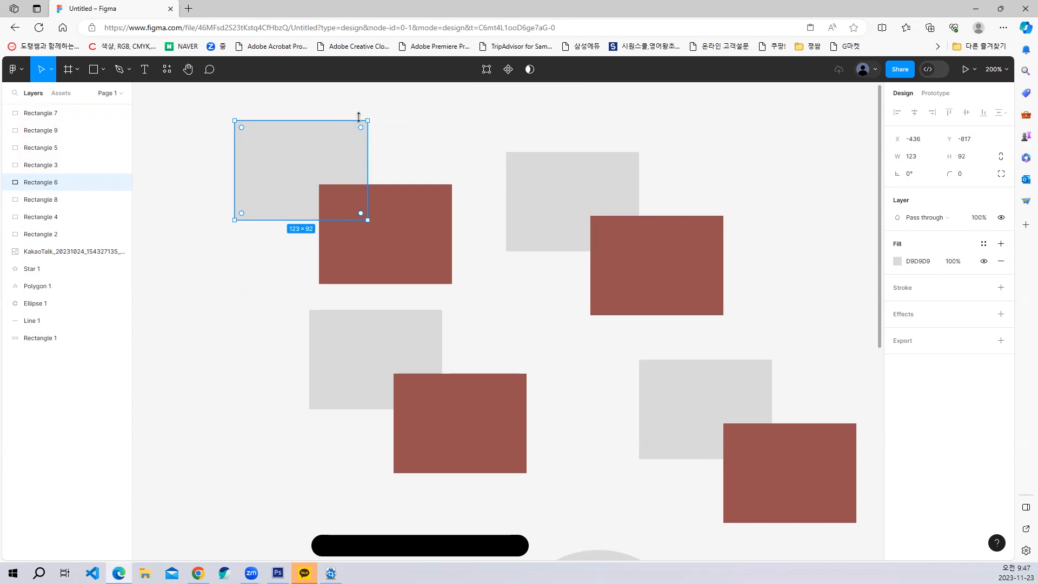
pyautogui.click(420, 111)
pyautogui.moveTo(325, 108); pyautogui.dragTo(411, 216)
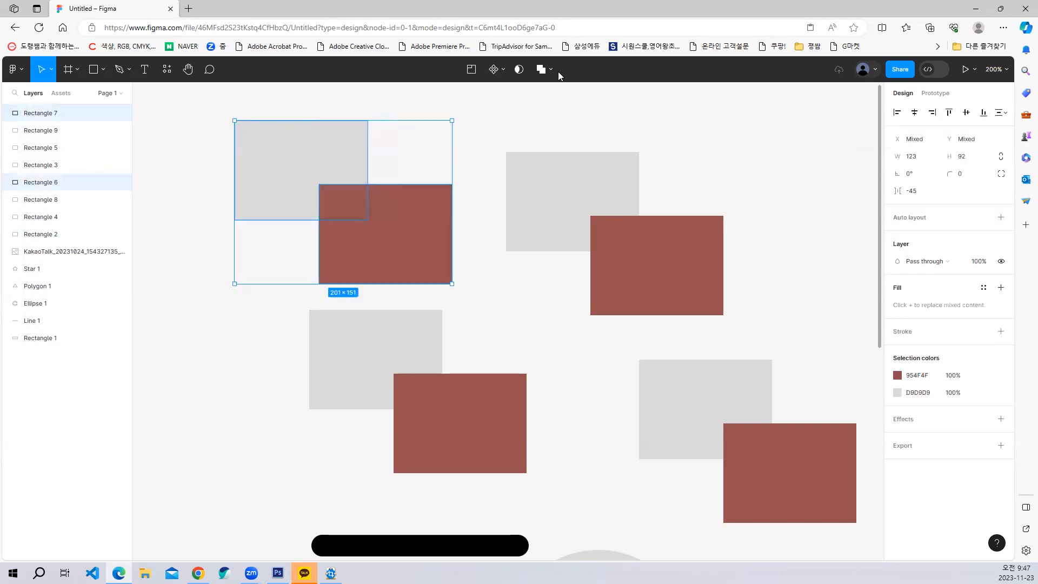
pyautogui.click(382, 144)
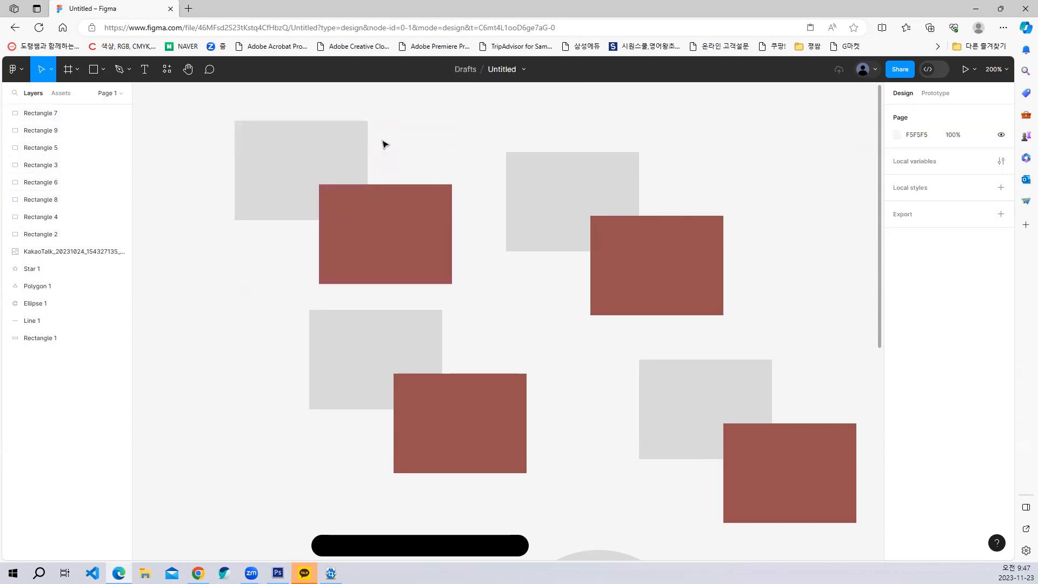
pyautogui.click(322, 154)
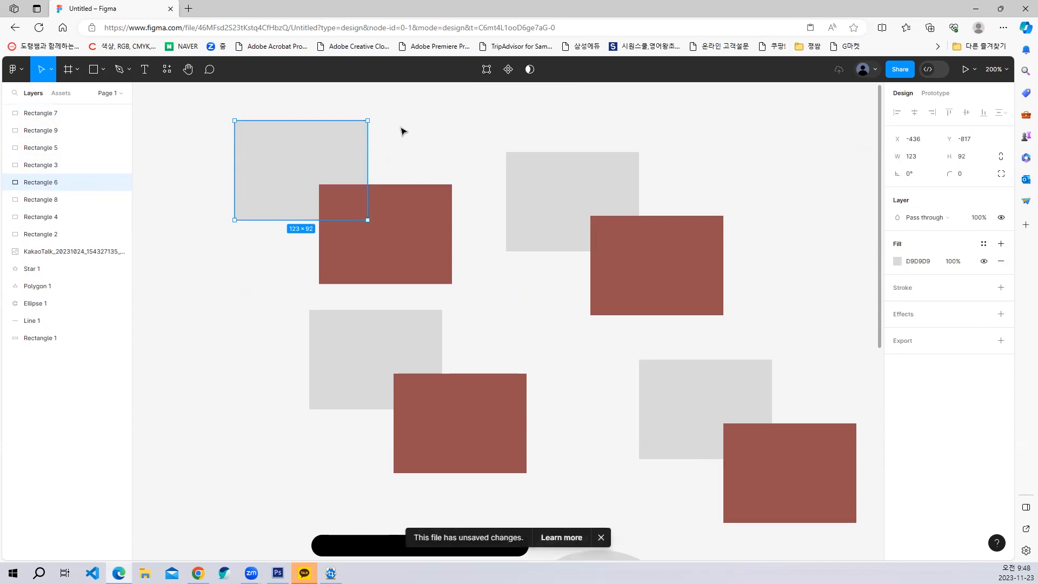
# Step: Combine the two rectangles of the upper-left pair with a Union operation
pyautogui.click(346, 113)
pyautogui.moveTo(318, 102); pyautogui.dragTo(391, 226)
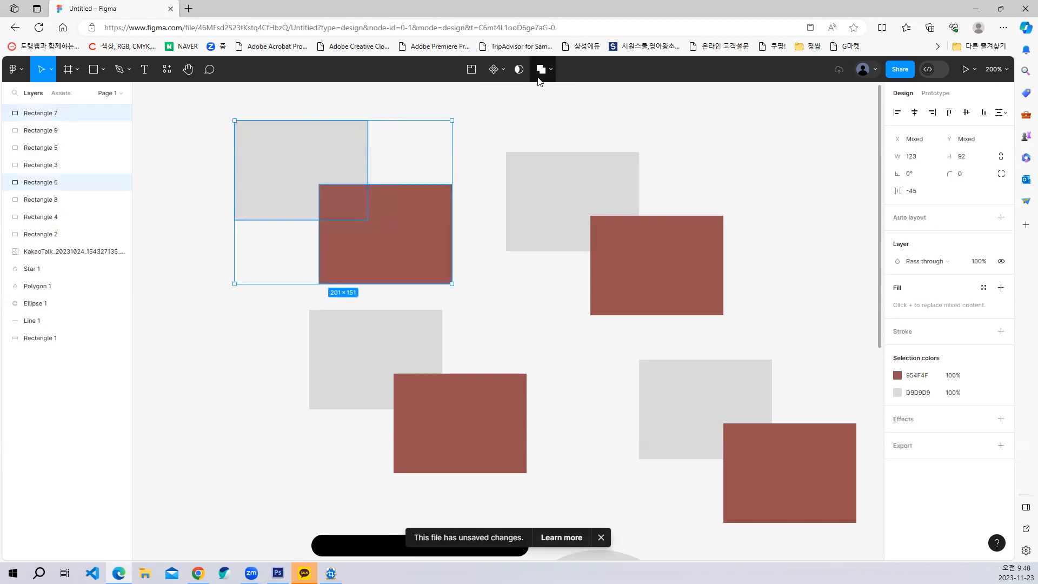
pyautogui.click(551, 71)
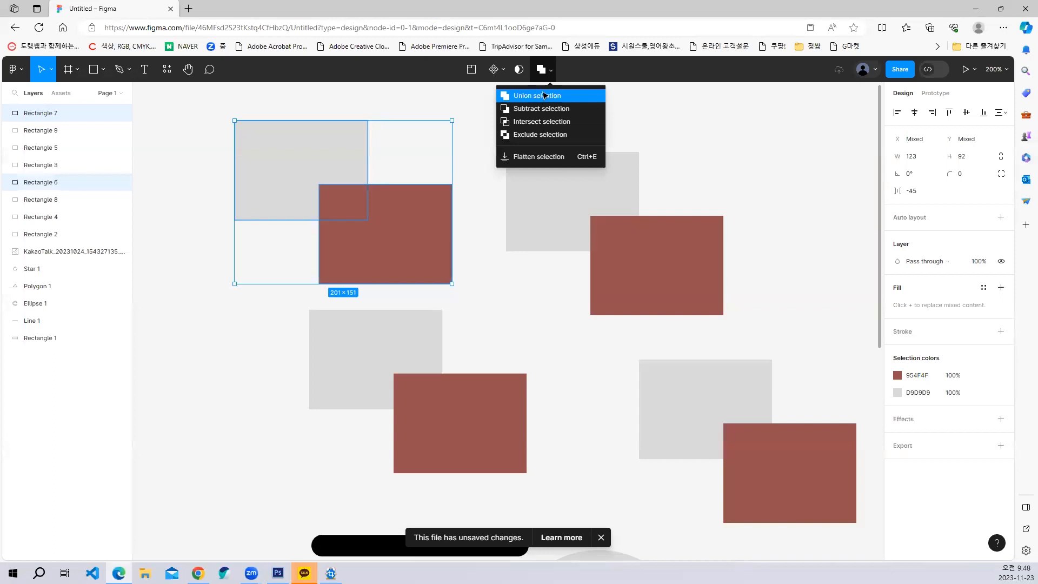
pyautogui.click(544, 96)
# Step: Subtract the front rectangle from the grey one in the upper-right pair
pyautogui.moveTo(531, 123); pyautogui.dragTo(643, 234)
pyautogui.click(550, 72)
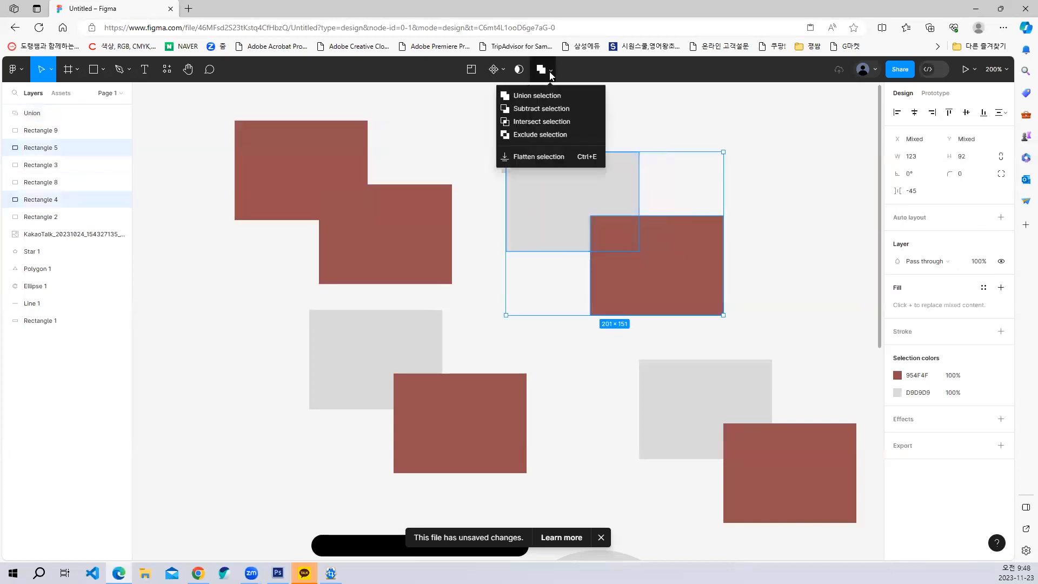
pyautogui.click(541, 109)
# Step: Reduce the lower-left rectangle pair to its overlapping area with an Intersect operation
pyautogui.scroll(-2, 362, 325)
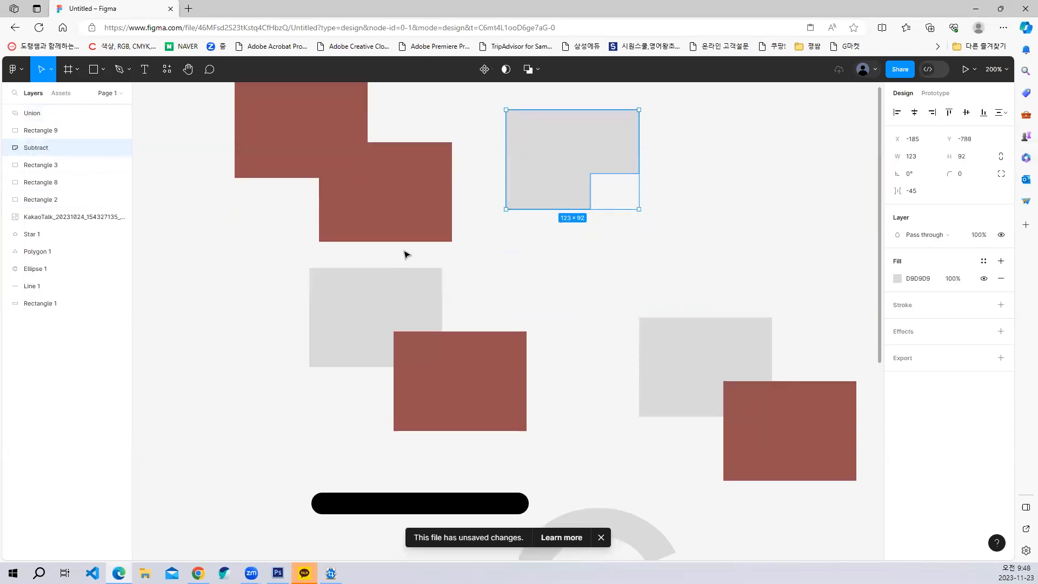
pyautogui.moveTo(407, 254); pyautogui.dragTo(476, 333)
pyautogui.click(552, 72)
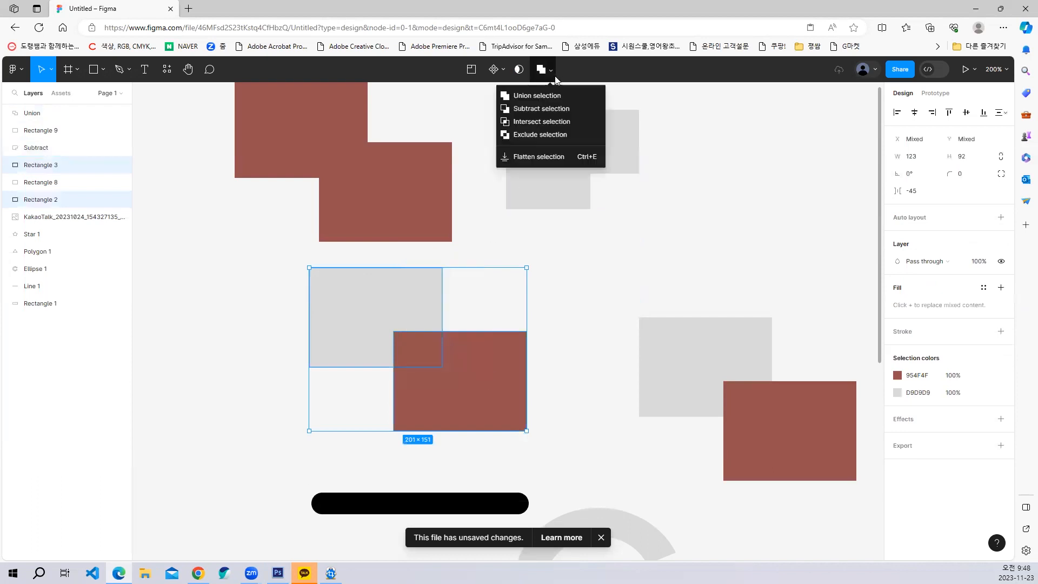
# Step: Apply an Exclude operation to the two rectangles of the lower-right pair
pyautogui.moveTo(638, 275); pyautogui.dragTo(784, 427)
pyautogui.click(543, 69)
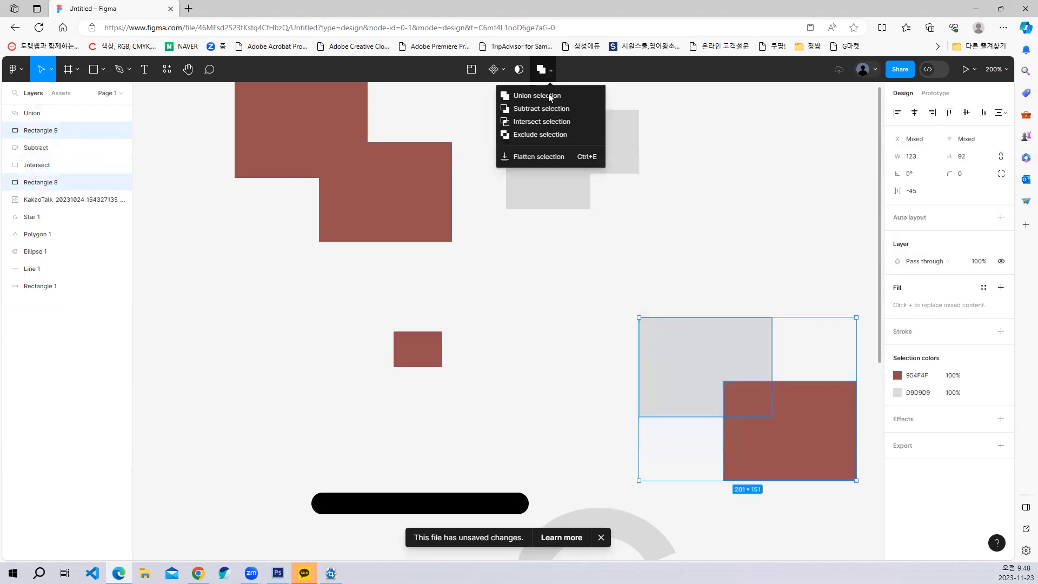
pyautogui.click(541, 134)
pyautogui.scroll(1, 633, 267)
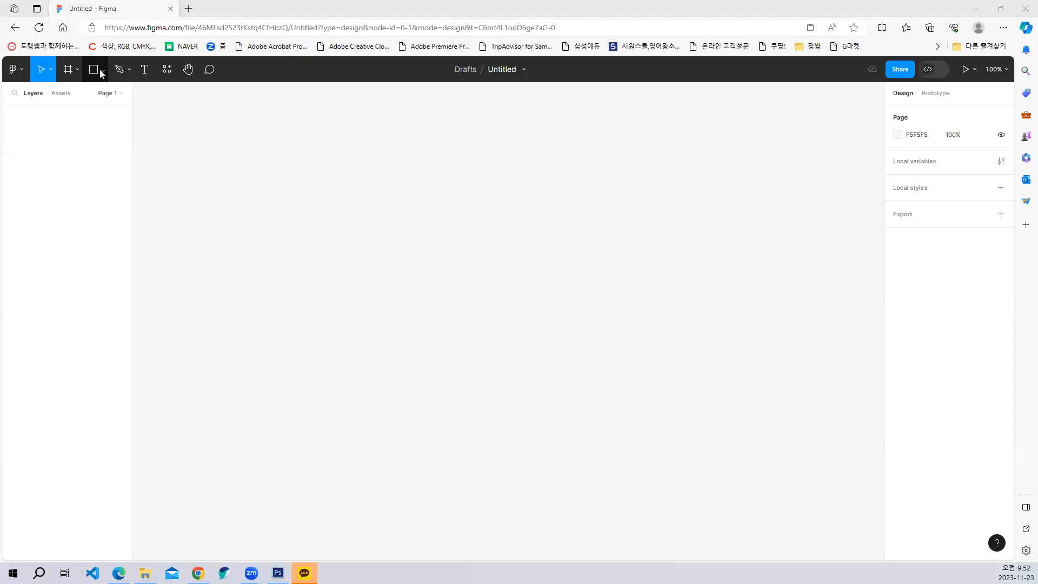
# Step: Draw a rectangle of about 538 × 359 in the middle of the empty canvas
pyautogui.click(432, 232)
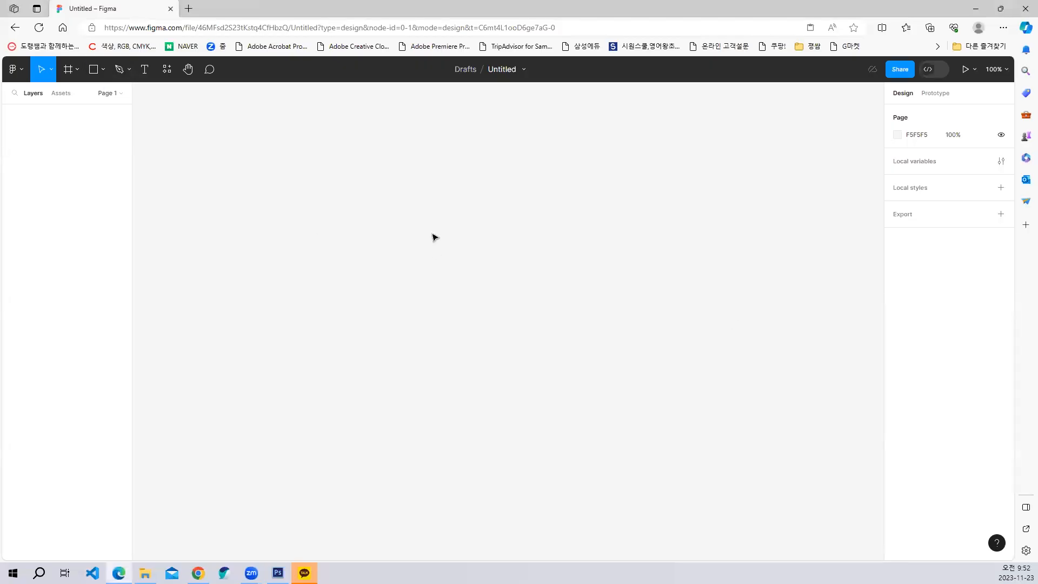
pyautogui.click(94, 69)
pyautogui.moveTo(411, 180); pyautogui.dragTo(681, 361)
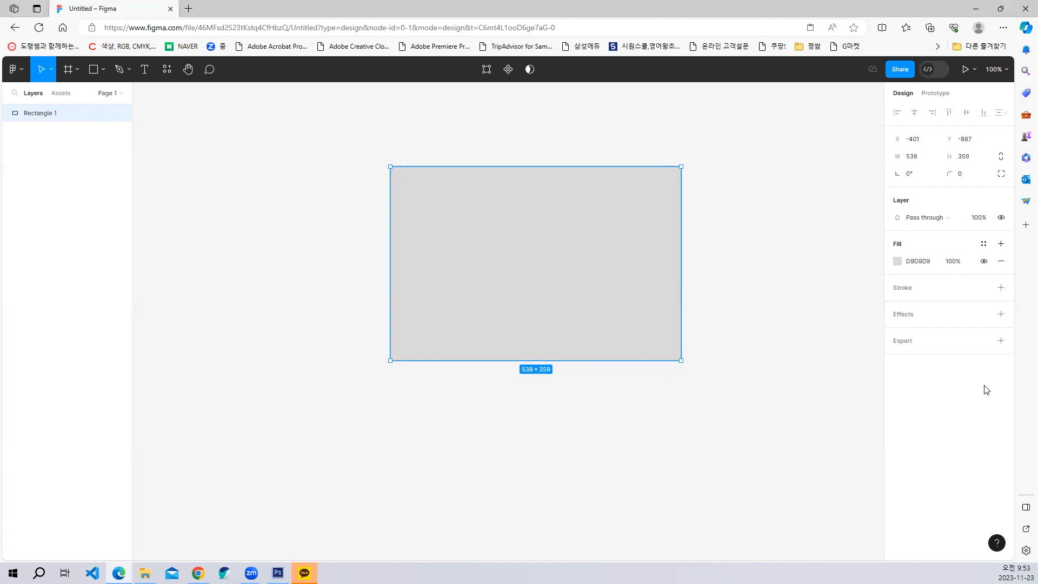
# Step: Give the rectangle a linear gradient fill and set the gradient's start stop to red DD2C2C
pyautogui.click(897, 262)
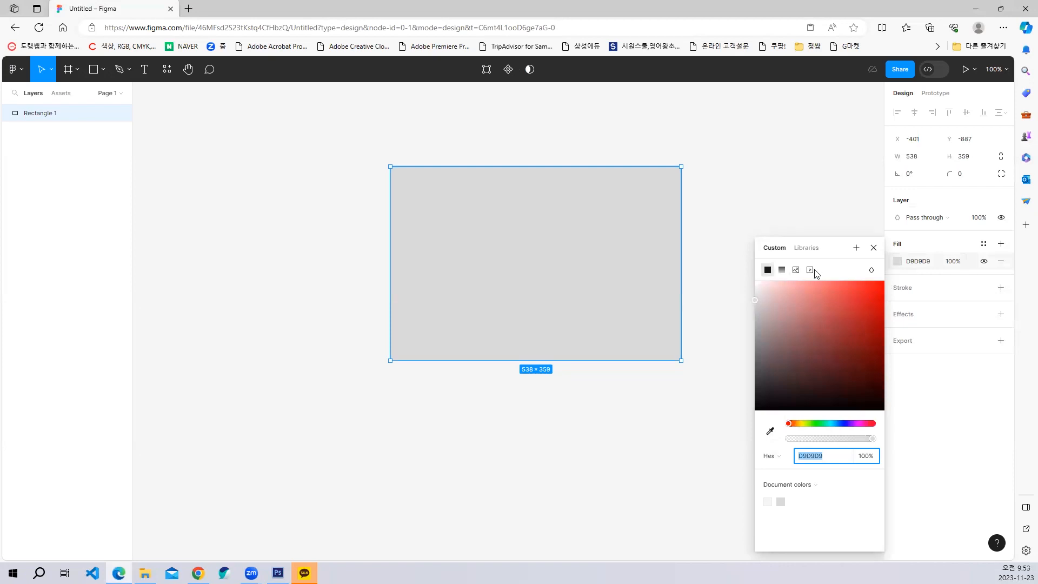
pyautogui.click(781, 271)
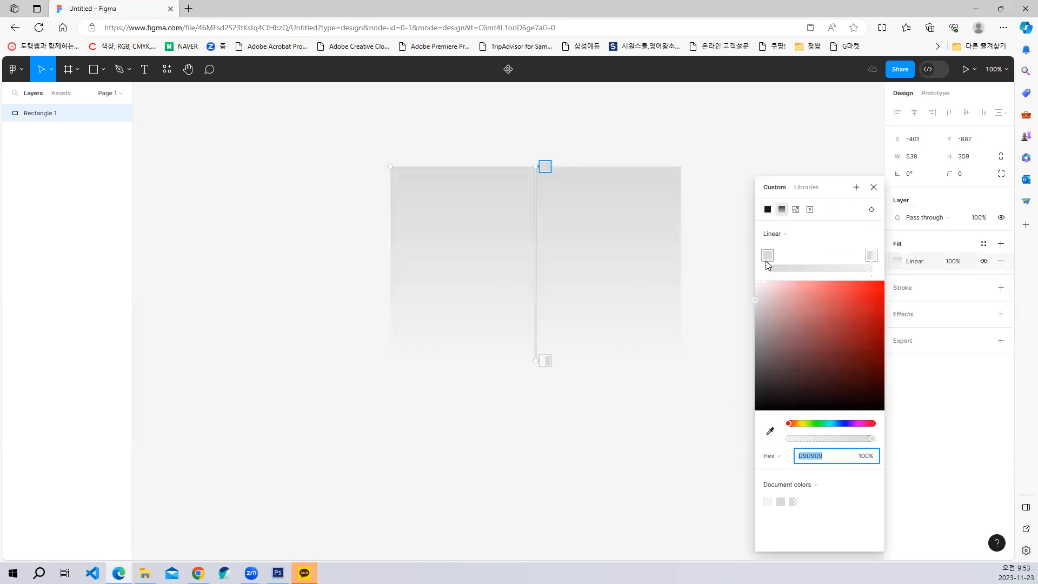
pyautogui.click(768, 255)
pyautogui.click(859, 299)
# Step: Set the gradient's end stop to 100% opacity and try several reds on it, ending with D16363
pyautogui.click(871, 254)
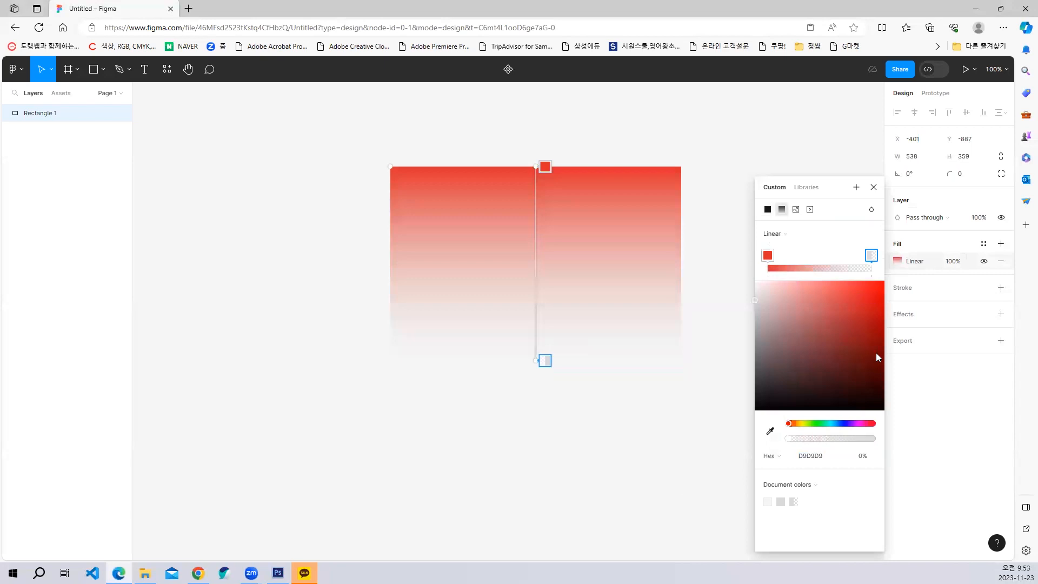
pyautogui.click(816, 366)
pyautogui.click(841, 324)
pyautogui.click(816, 298)
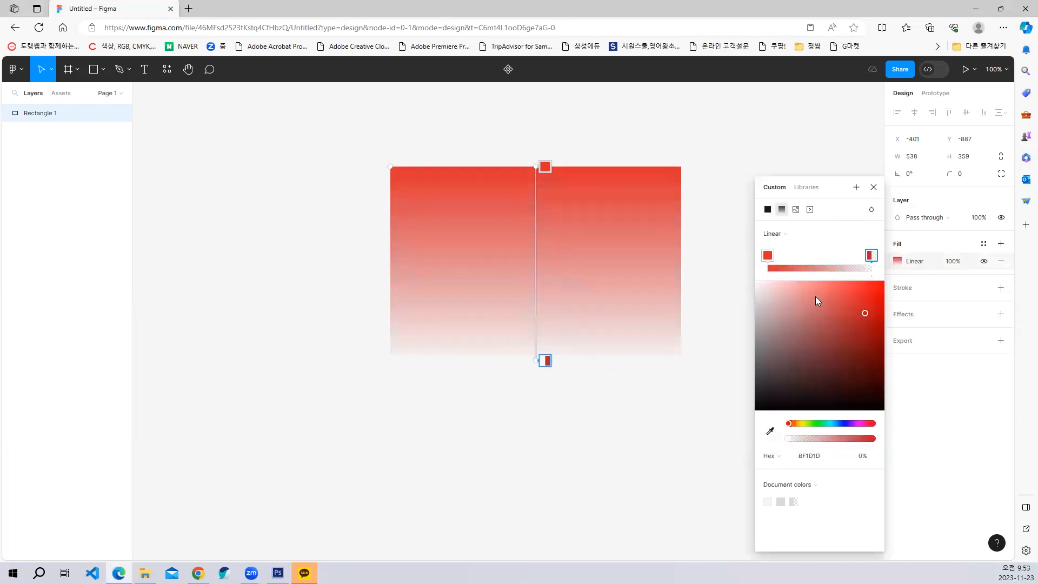
pyautogui.click(853, 346)
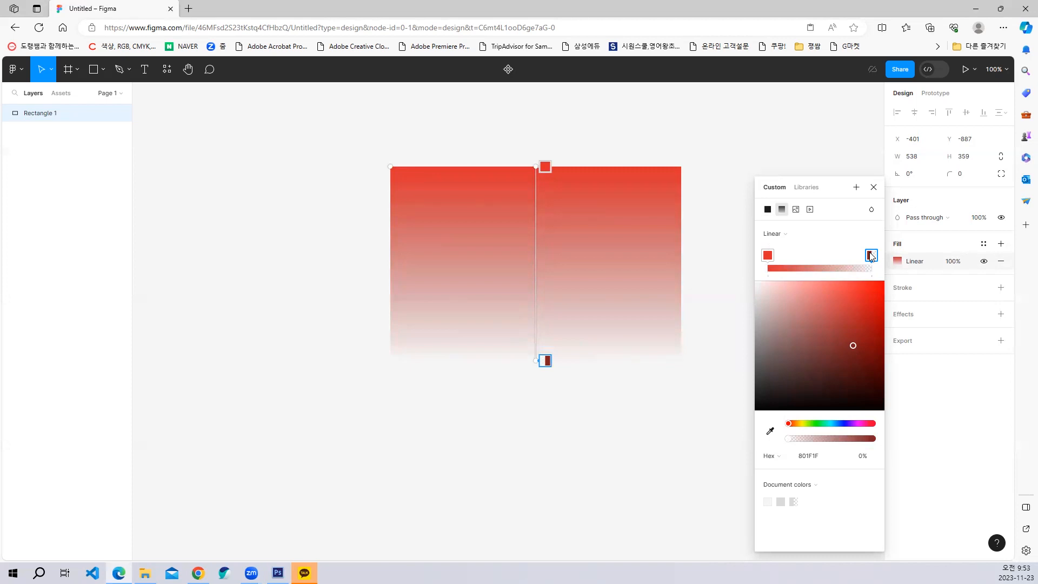
pyautogui.click(862, 457)
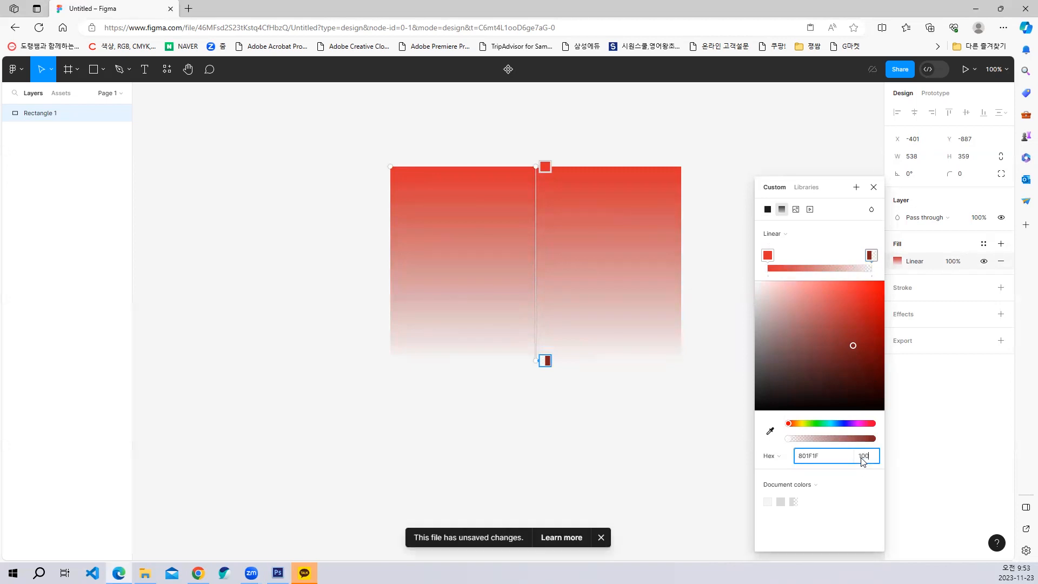
pyautogui.write('100')
pyautogui.press('Return')
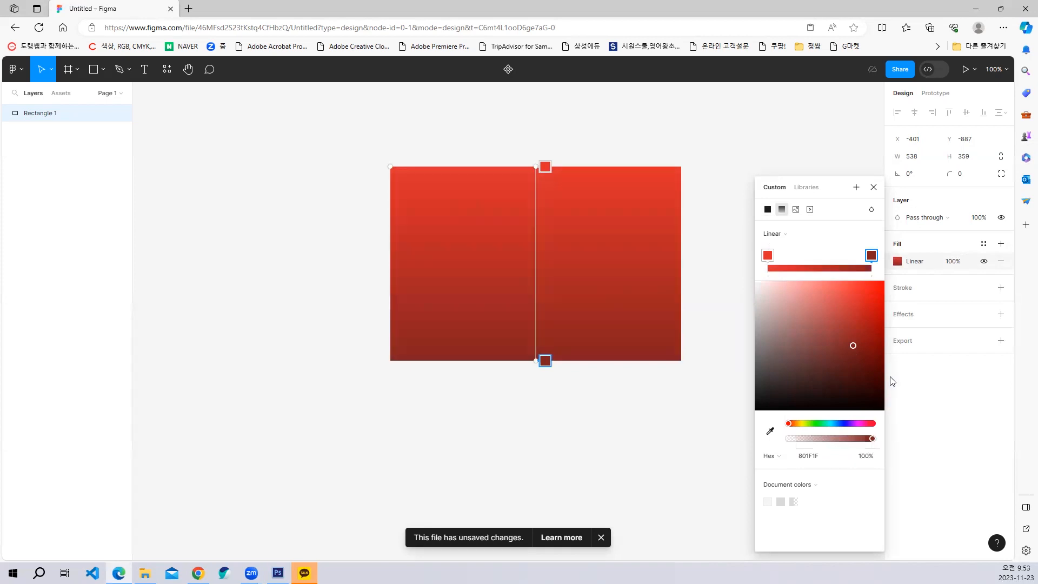
pyautogui.moveTo(816, 313); pyautogui.dragTo(819, 349)
pyautogui.moveTo(830, 282); pyautogui.dragTo(823, 307)
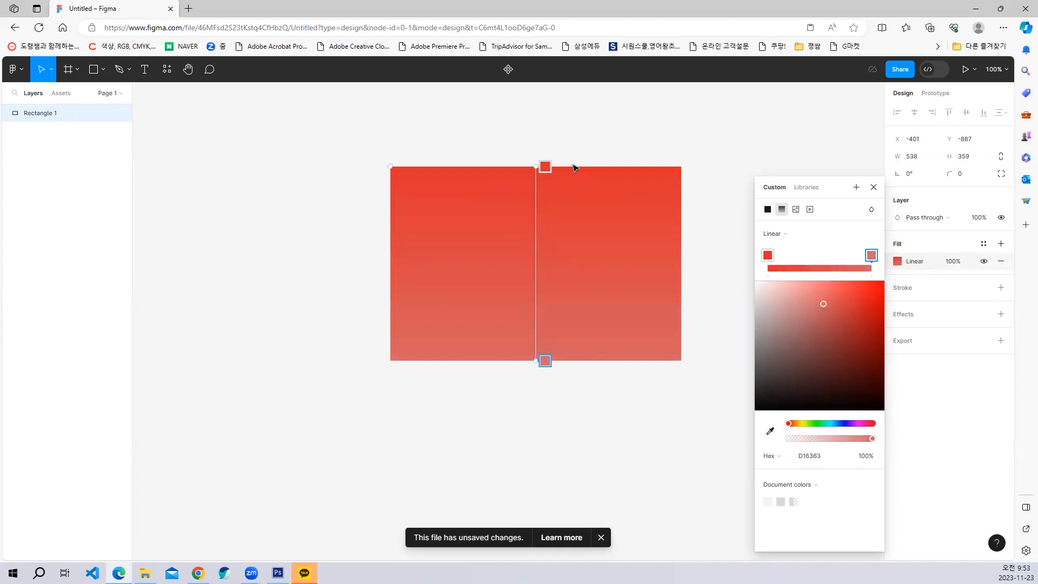
# Step: Reposition the gradient's endpoints so it runs diagonally from the rectangle's upper-left corner to its lower-right corner
pyautogui.moveTo(545, 167); pyautogui.dragTo(395, 257)
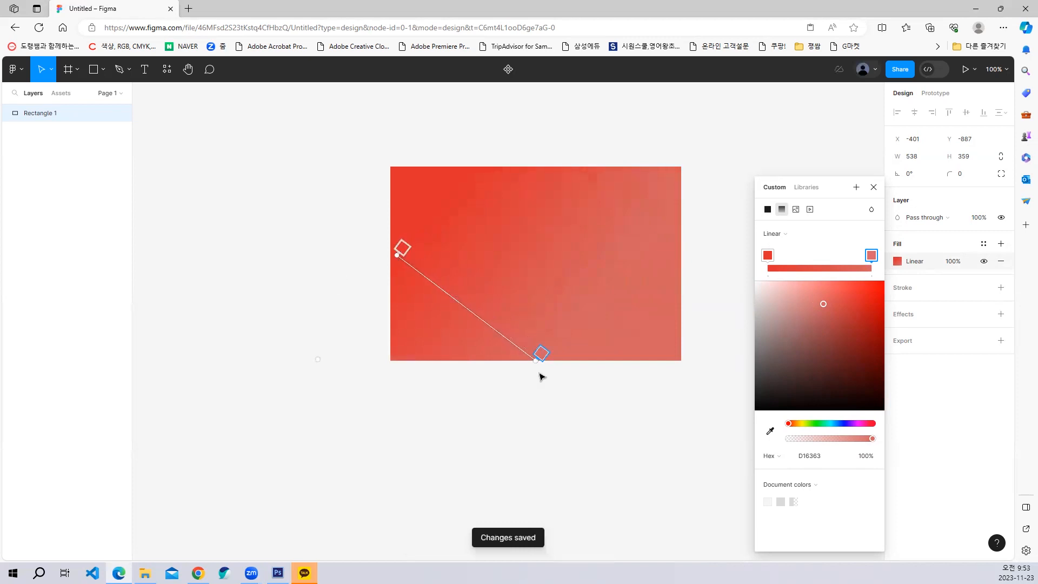
pyautogui.moveTo(538, 357); pyautogui.dragTo(678, 364)
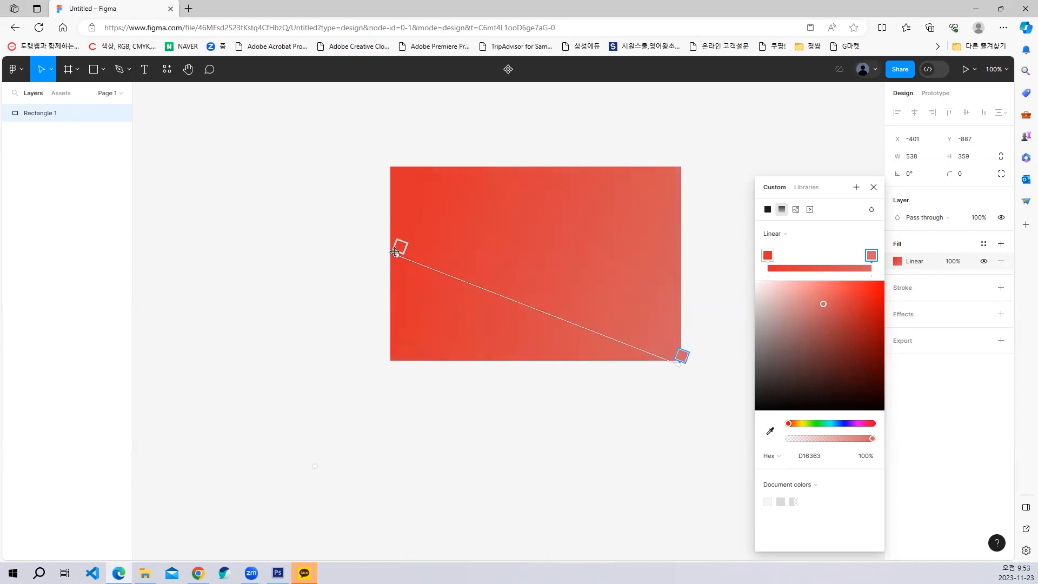
pyautogui.moveTo(394, 252); pyautogui.dragTo(397, 161)
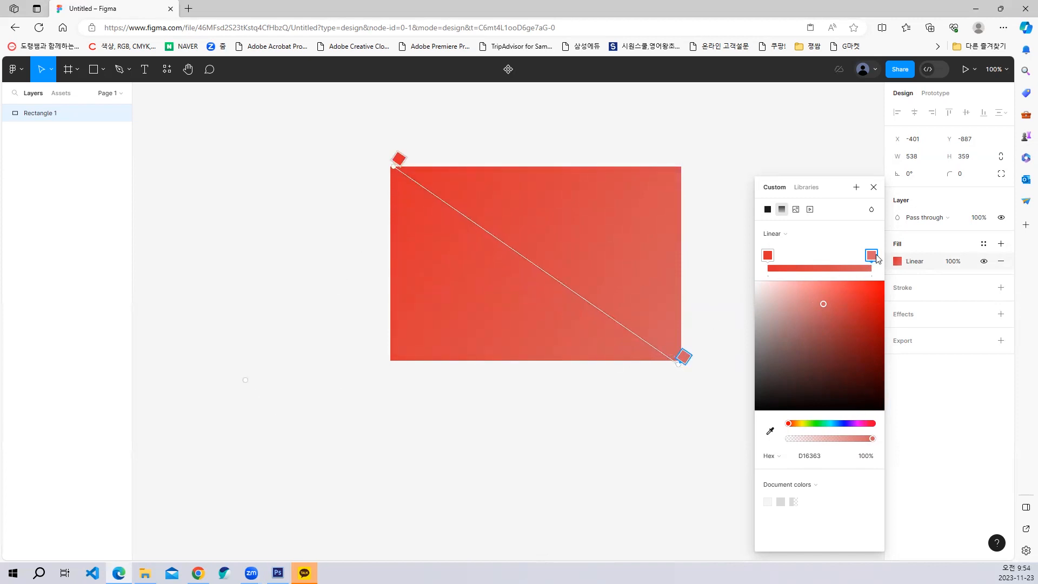
# Step: Add two intermediate stops to the gradient, the first in AD5959 and the second in DC8585
pyautogui.click(808, 256)
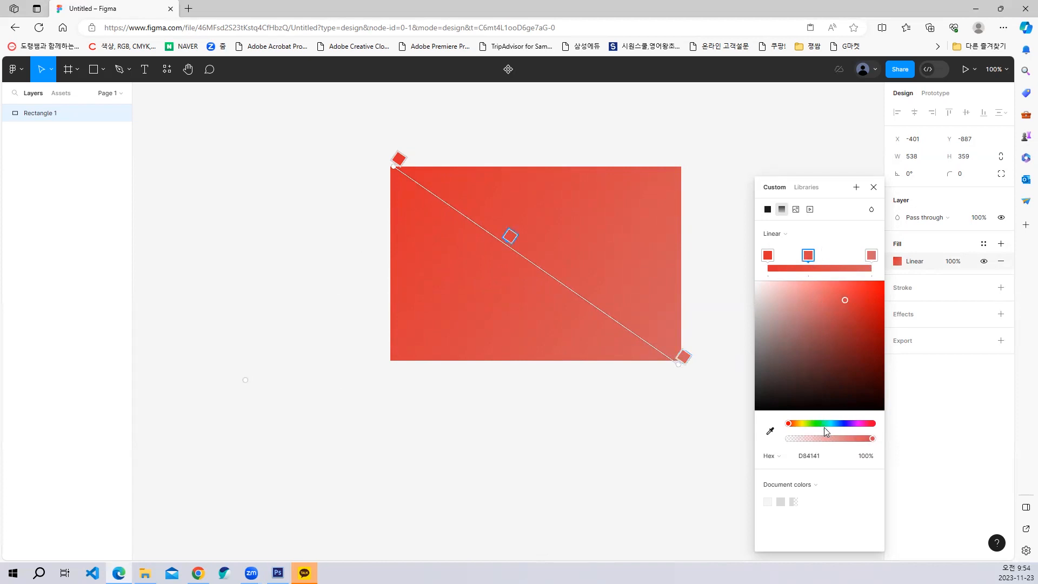
pyautogui.click(819, 323)
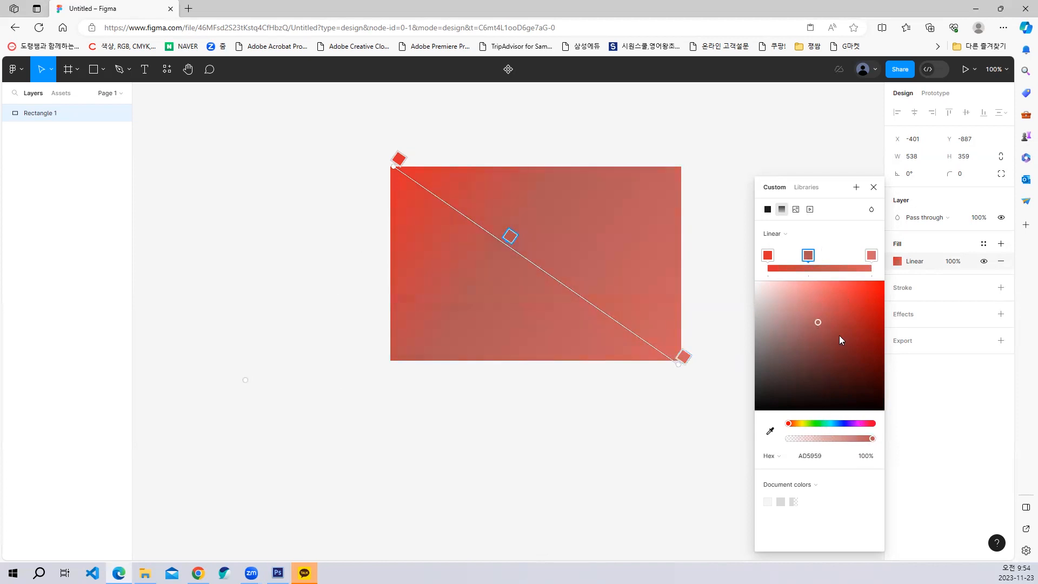
pyautogui.click(847, 263)
pyautogui.click(823, 372)
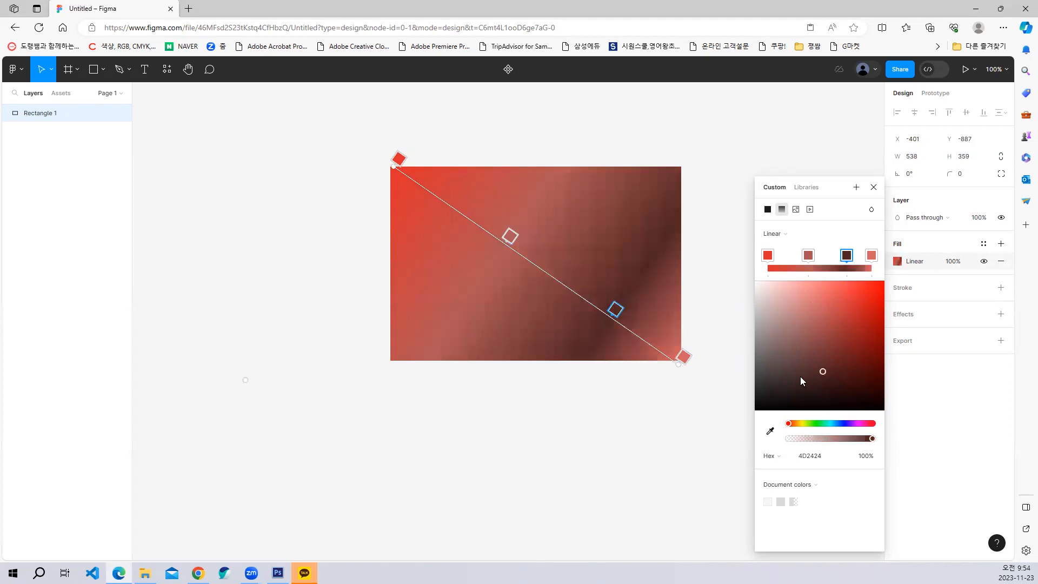
pyautogui.click(809, 338)
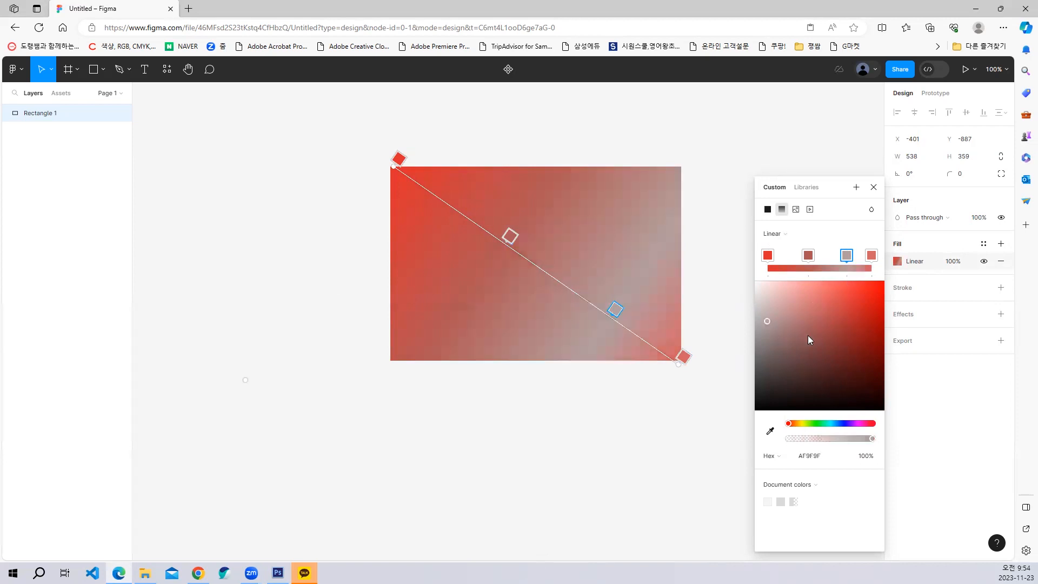
pyautogui.click(830, 329)
pyautogui.click(807, 298)
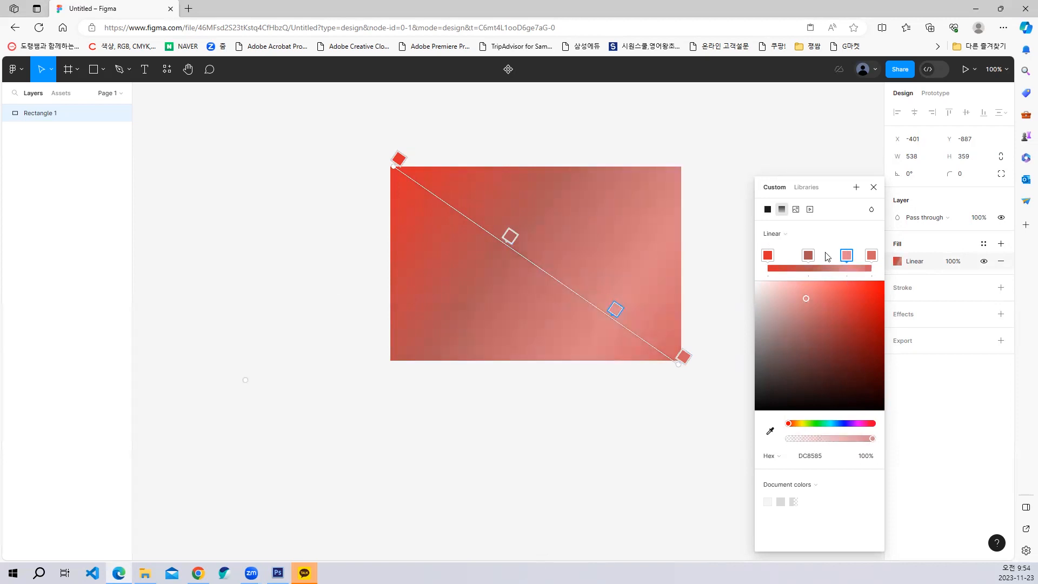
# Step: Shift the second intermediate stop slightly toward the start of the gradient and delete it
pyautogui.moveTo(846, 258)
pyautogui.mouseDown()
pyautogui.moveTo(835, 252)
pyautogui.moveTo(842, 265)
pyautogui.mouseUp()
pyautogui.moveTo(841, 258); pyautogui.dragTo(838, 255)
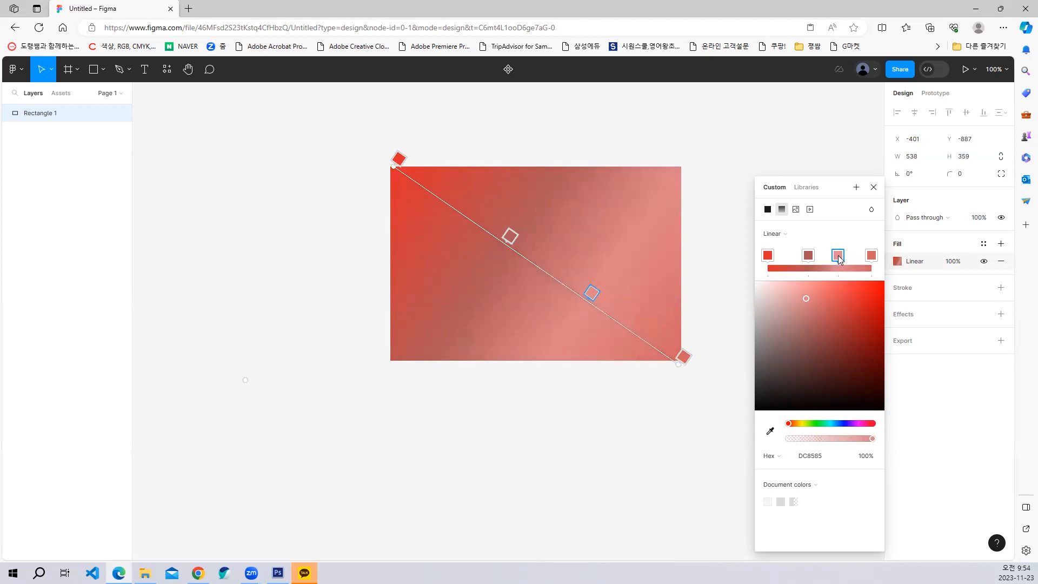
pyautogui.press('Delete')
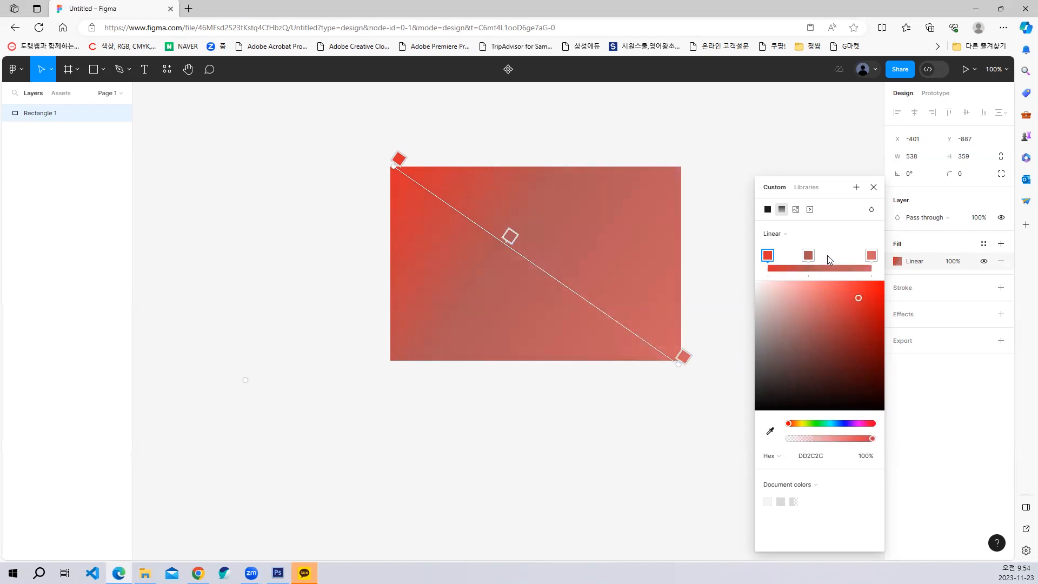
# Step: Replace the remaining intermediate gradient stop with a new one at nearly the same position, coloured C08383
pyautogui.click(806, 256)
pyautogui.press('Delete')
pyautogui.click(807, 256)
pyautogui.click(797, 312)
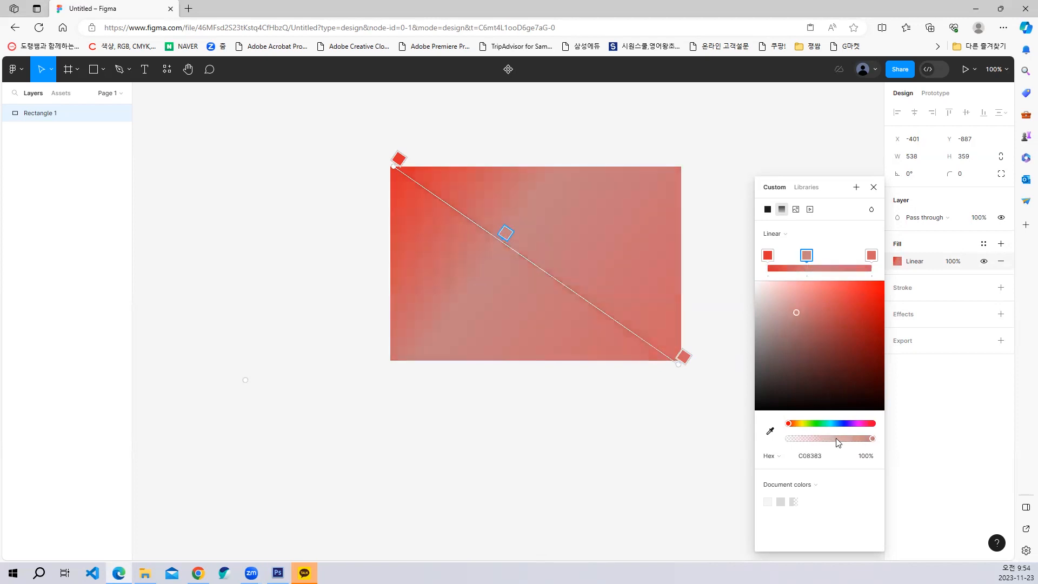
# Step: Shift the intermediate gradient stop's hue to blue and add another stop nearer the gradient's end, coloured 3A5277
pyautogui.click(836, 424)
pyautogui.click(841, 267)
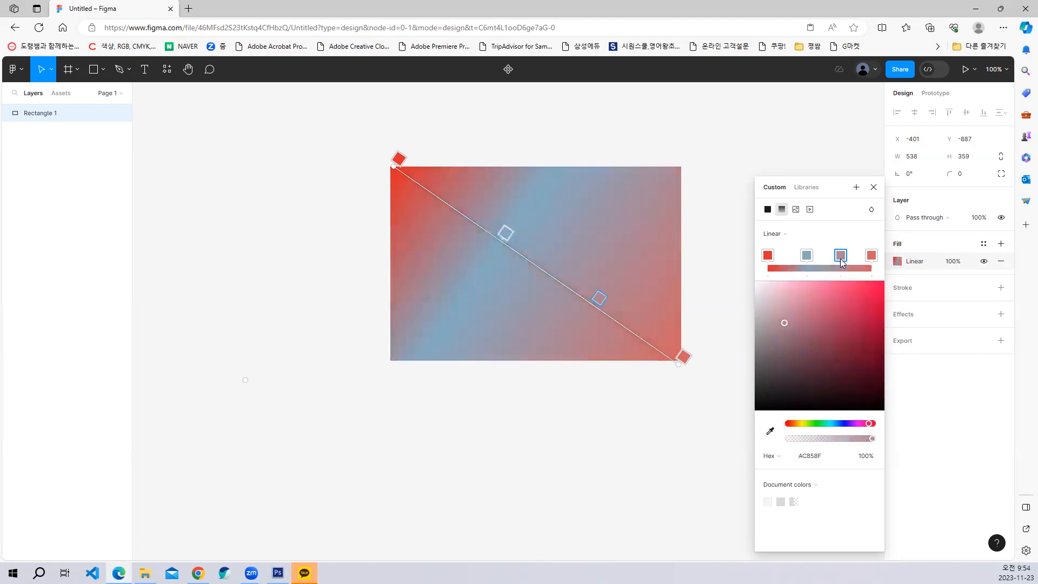
pyautogui.click(840, 423)
pyautogui.click(809, 356)
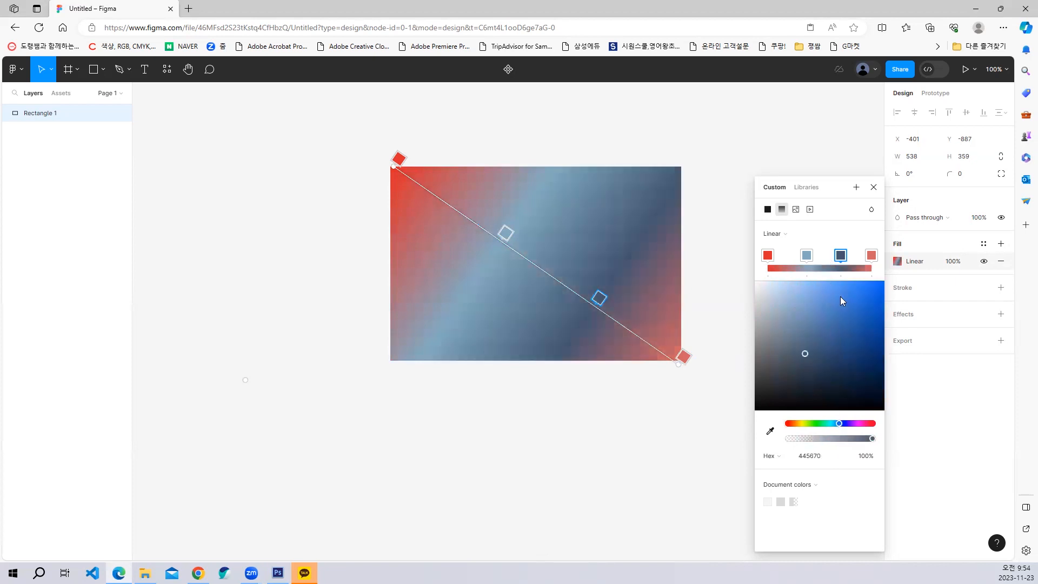
pyautogui.click(840, 293)
pyautogui.click(863, 356)
pyautogui.click(778, 299)
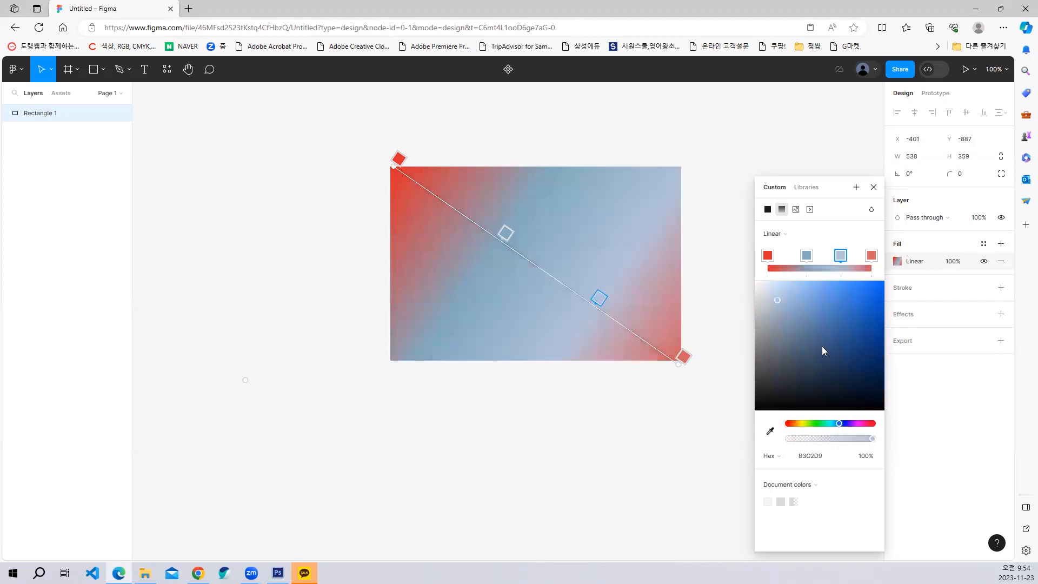
pyautogui.click(822, 350)
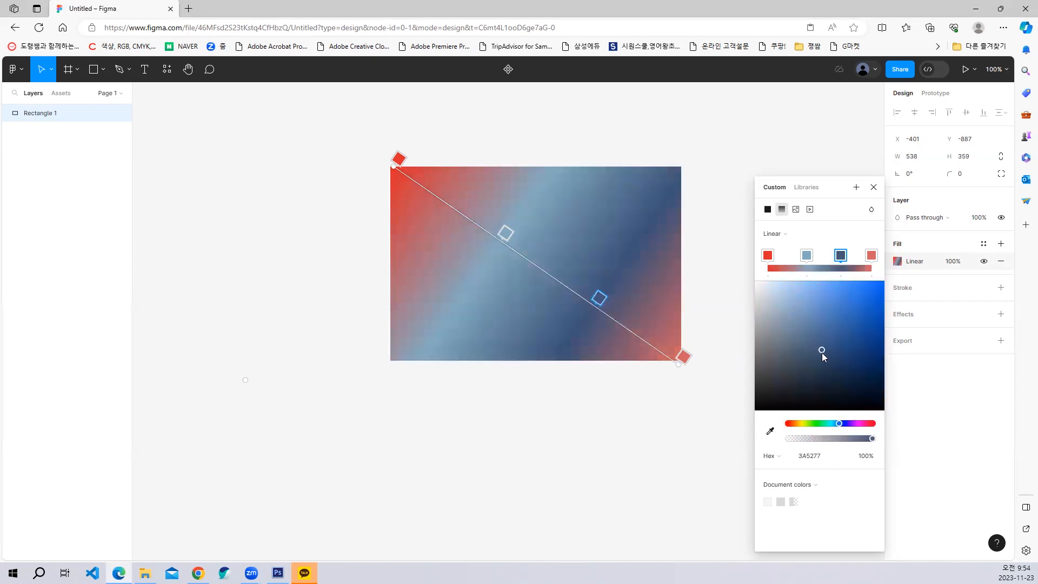
# Step: Change the rectangle's gradient type from Linear to Radial, Angular and Diamond in turn
pyautogui.click(784, 235)
pyautogui.click(798, 249)
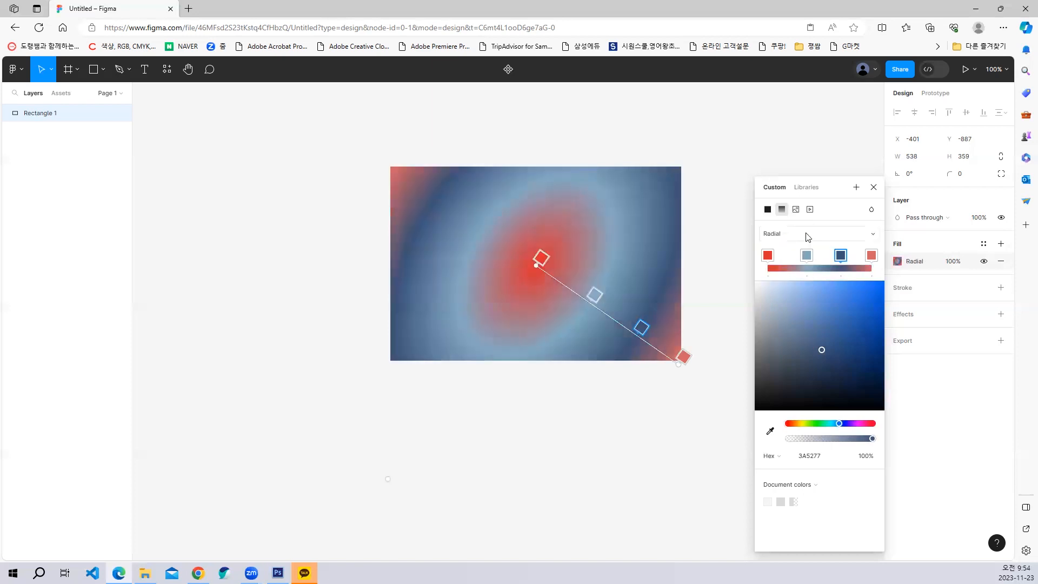
pyautogui.click(798, 239)
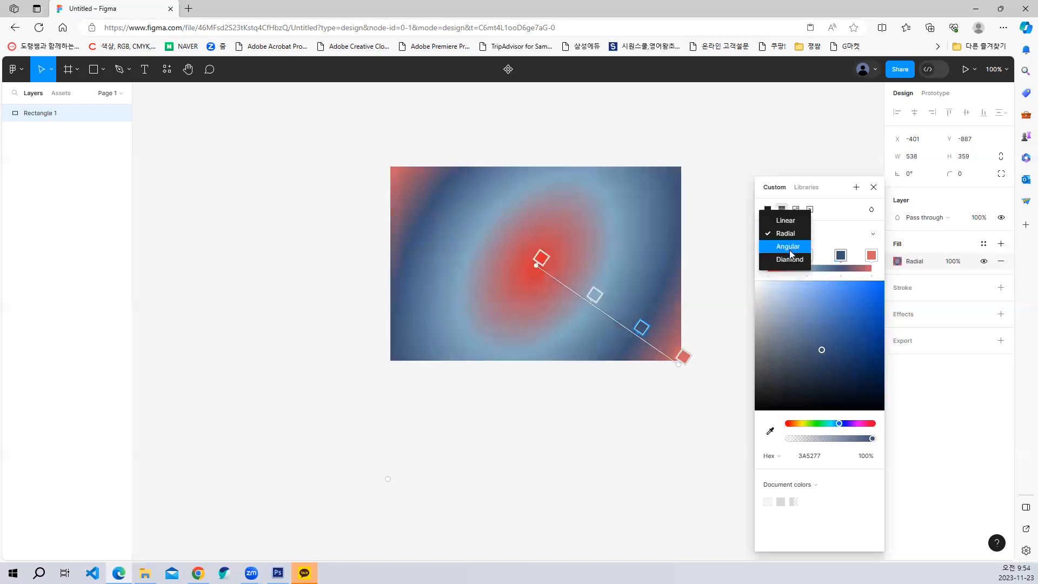
pyautogui.click(790, 248)
pyautogui.click(810, 239)
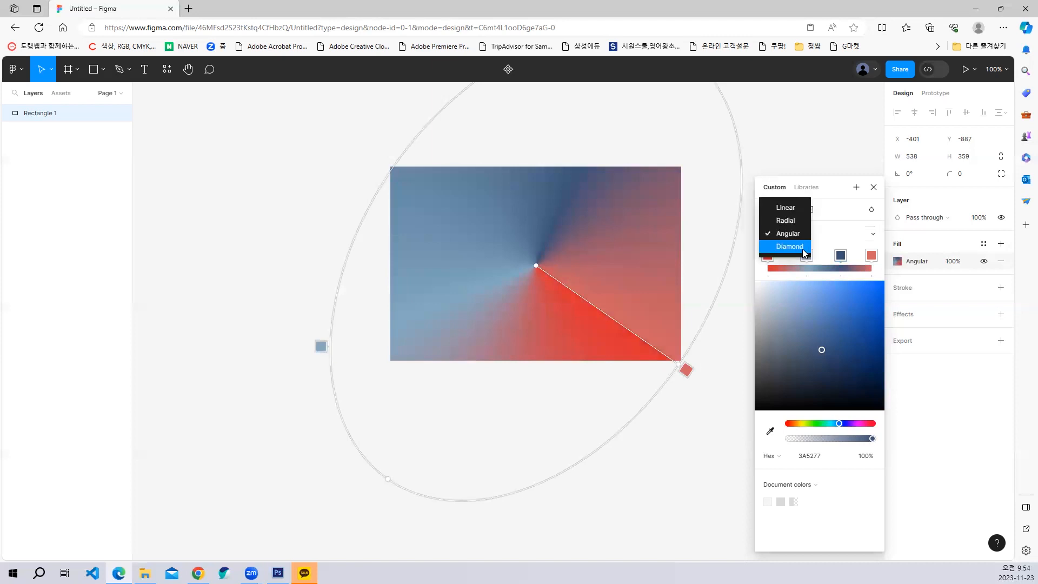
pyautogui.click(801, 247)
# Step: Switch the Diamond gradient to Radial, Angular and Diamond again, ending on Linear
pyautogui.click(806, 234)
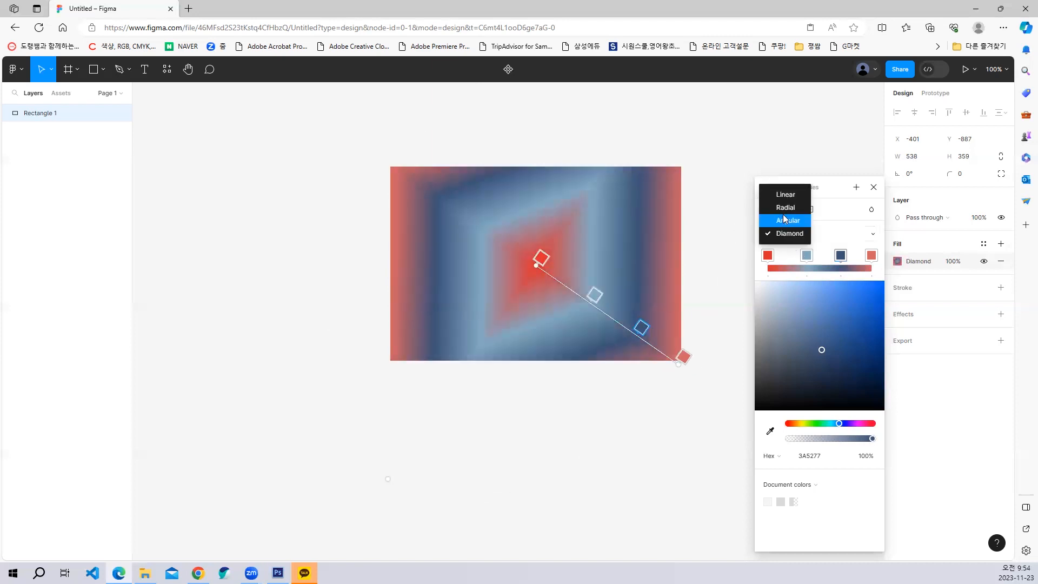
pyautogui.click(800, 211)
pyautogui.click(811, 232)
pyautogui.click(795, 247)
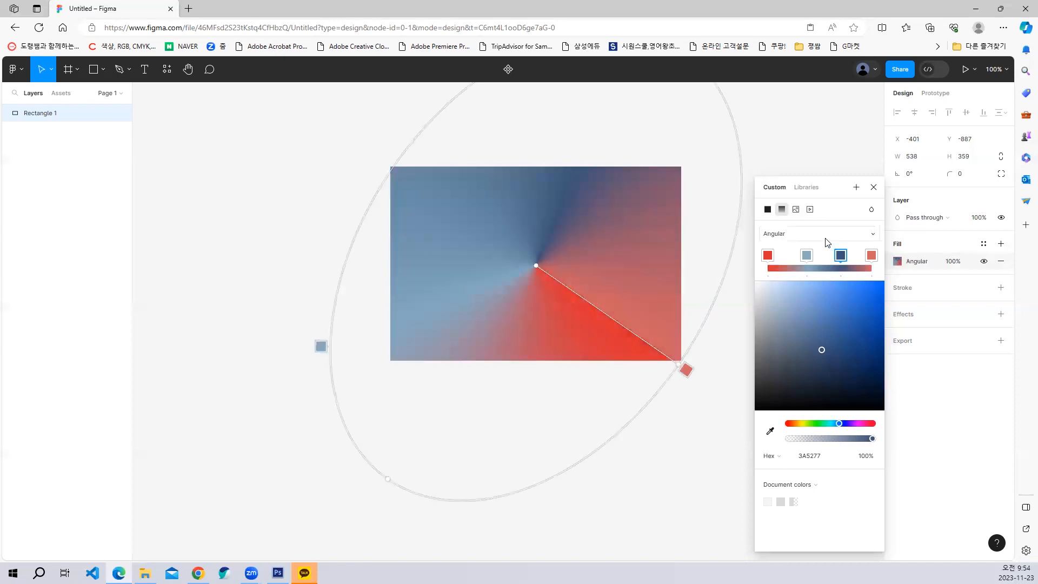
pyautogui.click(823, 238)
pyautogui.click(788, 246)
pyautogui.click(805, 234)
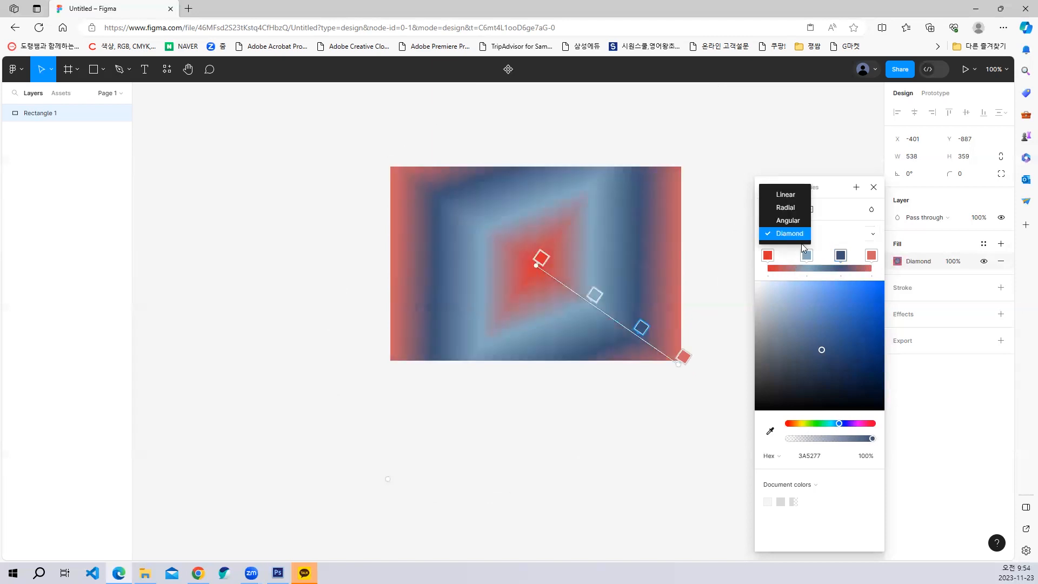
pyautogui.click(787, 196)
# Step: Cycle the gradient type once more through Radial, Angular and Diamond, returning to Linear
pyautogui.click(790, 235)
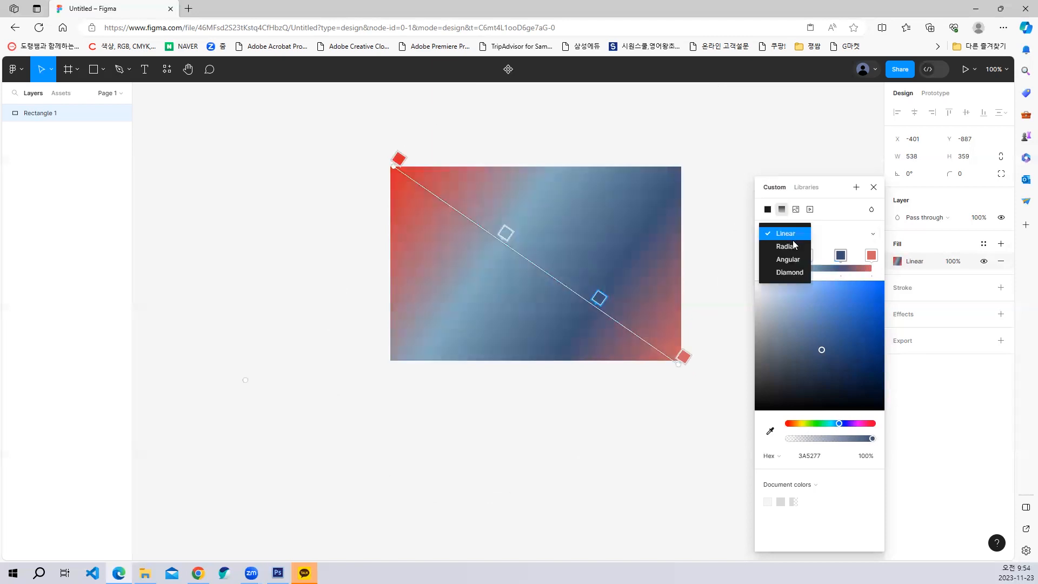
pyautogui.click(800, 246)
pyautogui.click(804, 238)
pyautogui.click(800, 246)
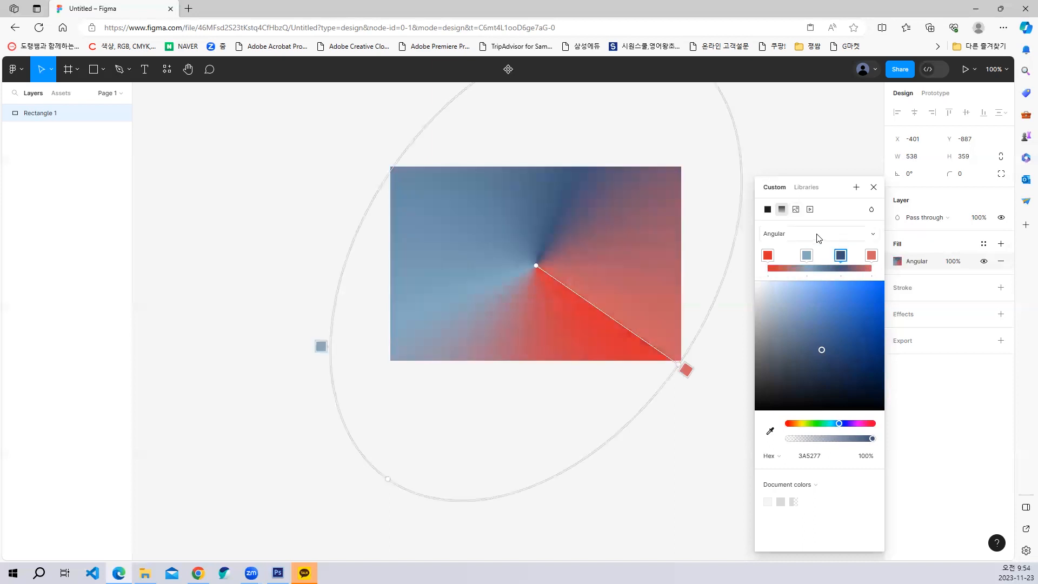
pyautogui.click(820, 238)
pyautogui.click(793, 250)
pyautogui.click(816, 233)
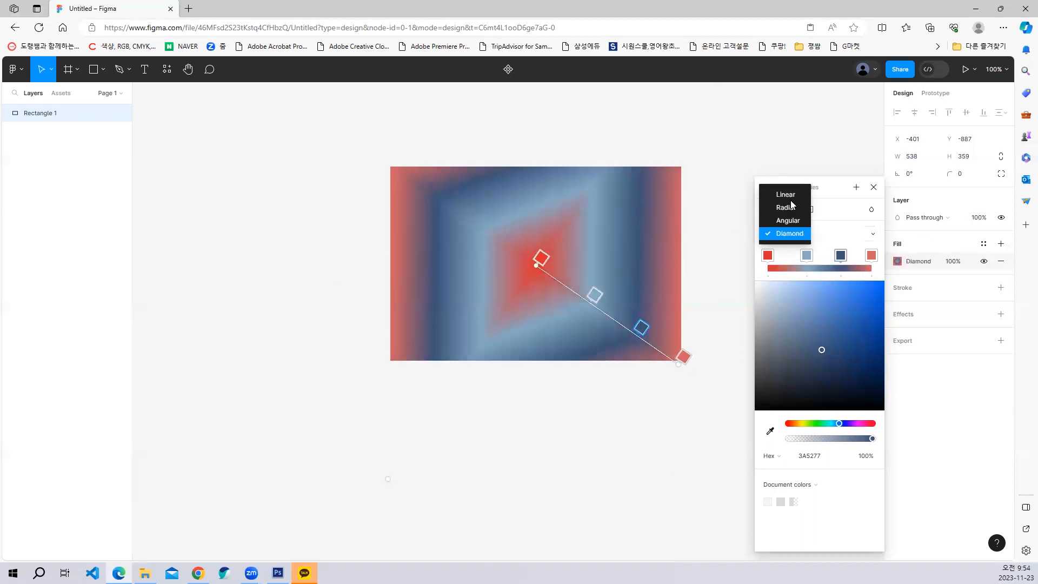
pyautogui.click(787, 193)
# Step: Compare the Radial, Angular and Diamond gradient types, revisit Angular, and set the type back to Linear
pyautogui.click(802, 234)
pyautogui.click(799, 247)
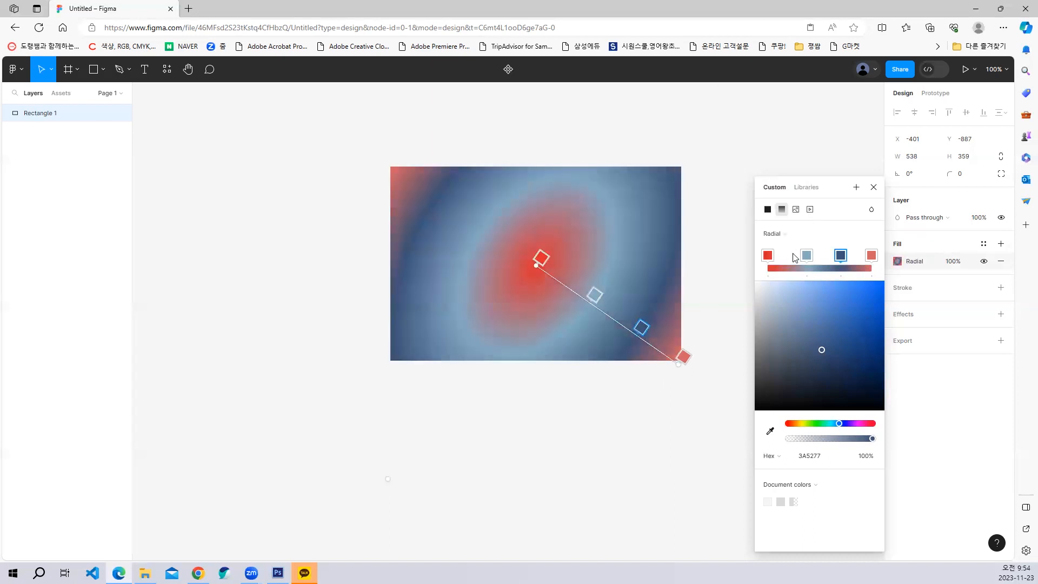
pyautogui.click(791, 235)
pyautogui.click(778, 249)
pyautogui.click(792, 234)
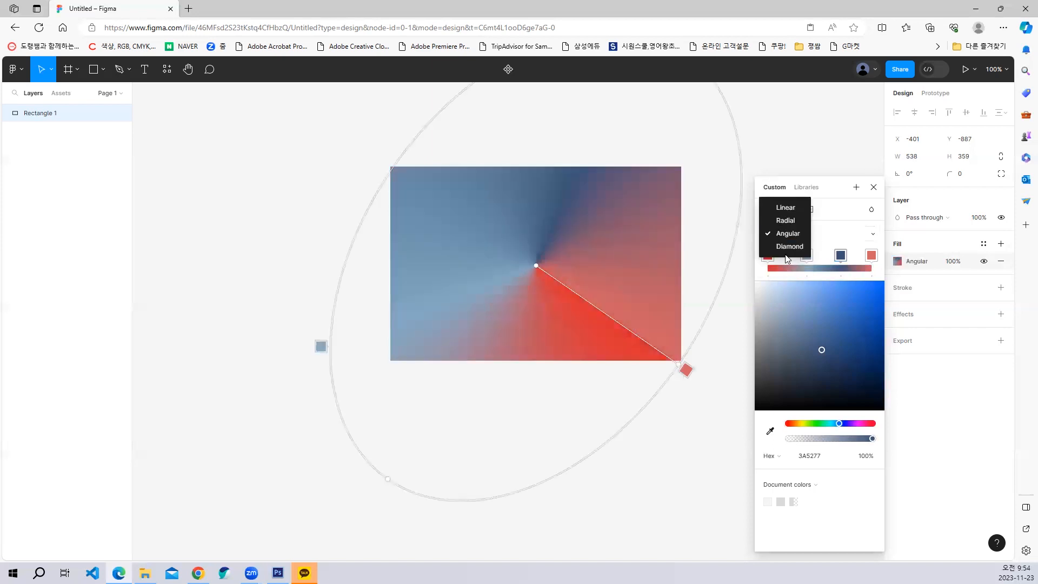
pyautogui.click(792, 246)
pyautogui.click(800, 240)
pyautogui.click(792, 222)
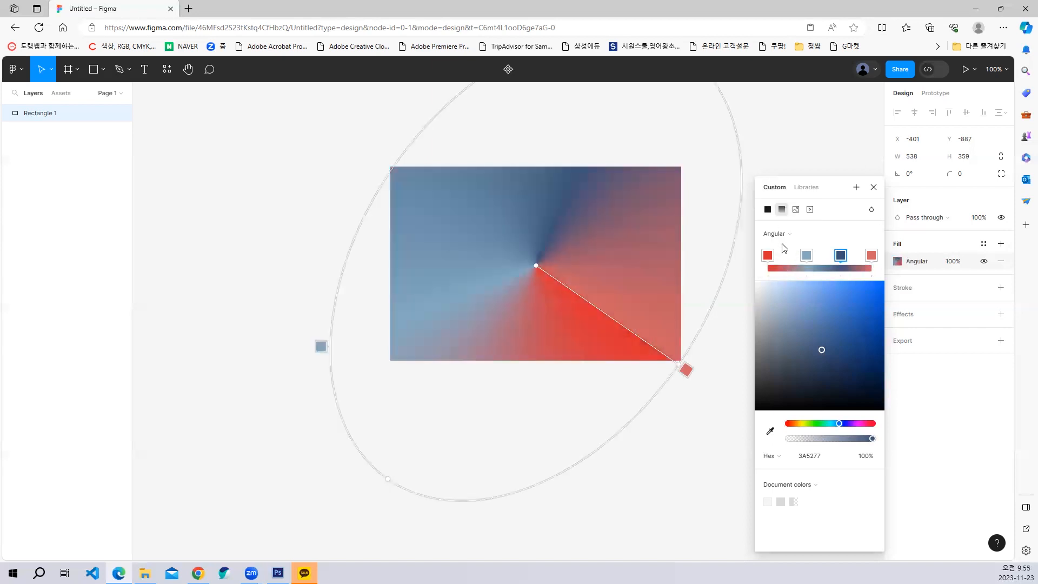
pyautogui.click(797, 233)
pyautogui.click(775, 211)
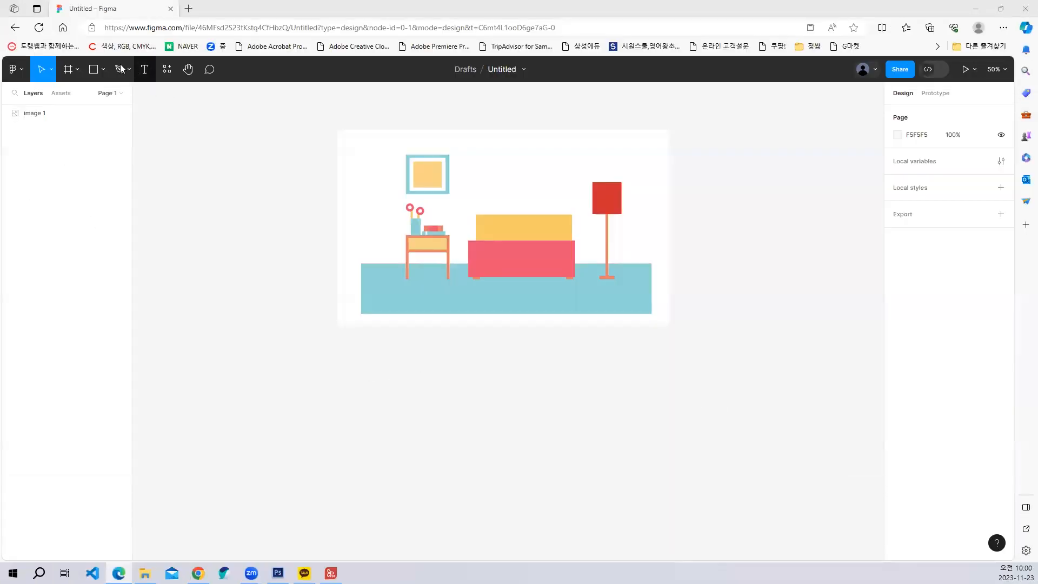
# Step: Draw a wide rectangle below the room illustration, move it slightly up and left, and resize it to about 1132 × 252
pyautogui.click(94, 69)
pyautogui.moveTo(373, 414)
pyautogui.mouseDown()
pyautogui.moveTo(476, 461)
pyautogui.moveTo(676, 502)
pyautogui.moveTo(680, 492)
pyautogui.mouseUp()
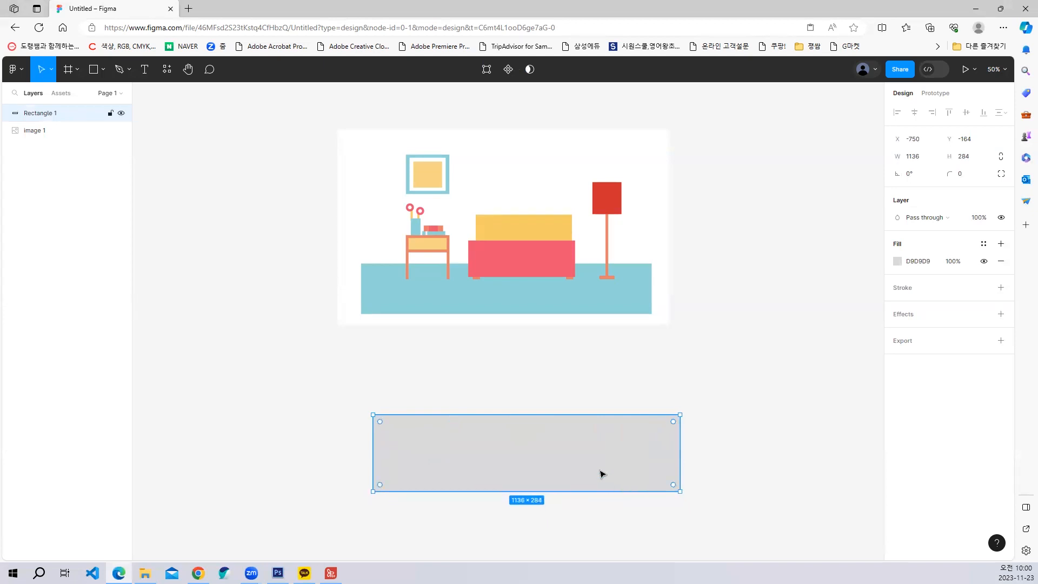
pyautogui.moveTo(602, 474); pyautogui.dragTo(596, 458)
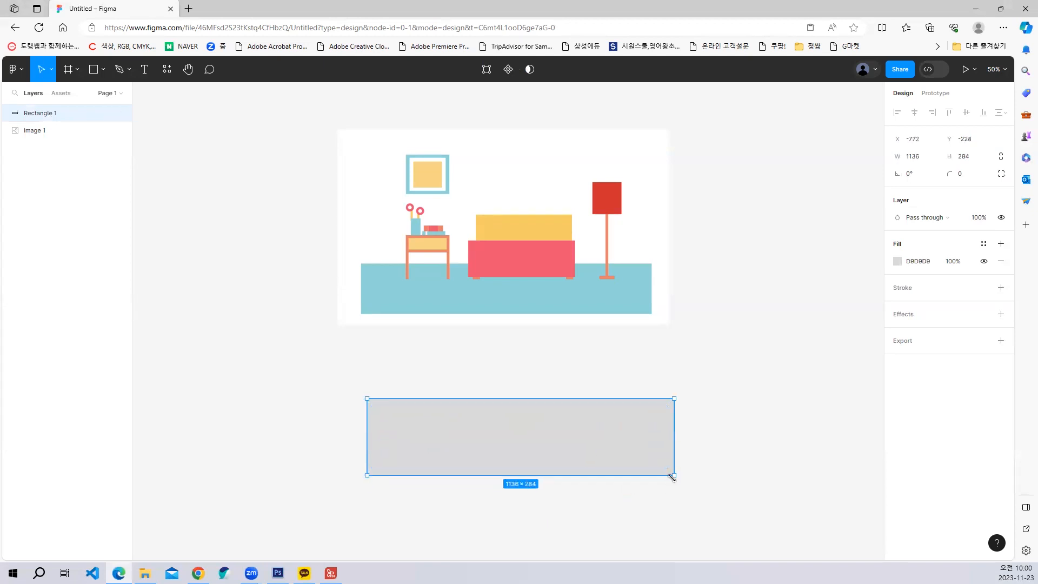
pyautogui.moveTo(672, 477); pyautogui.dragTo(672, 467)
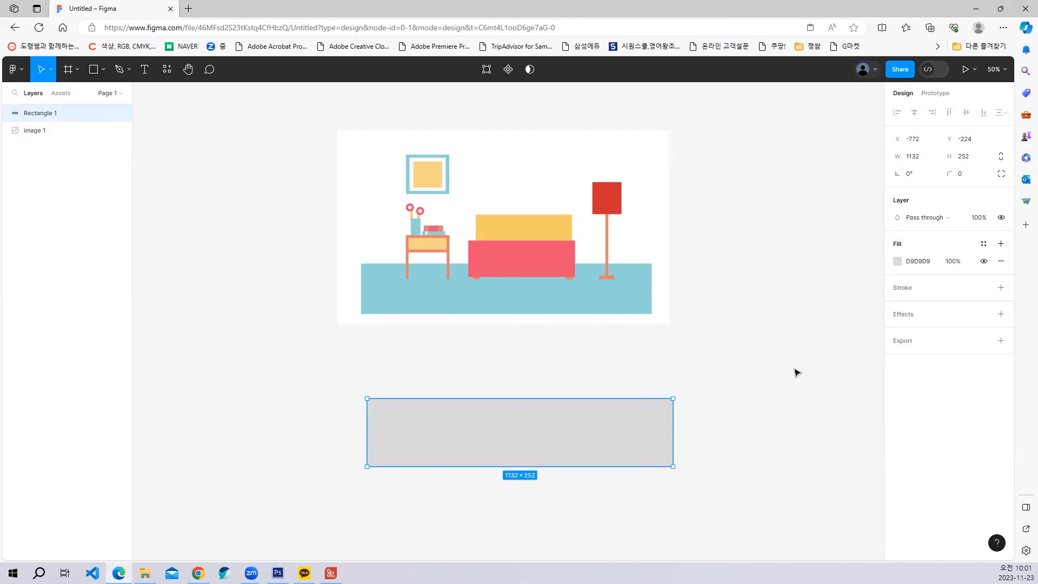
pyautogui.click(898, 263)
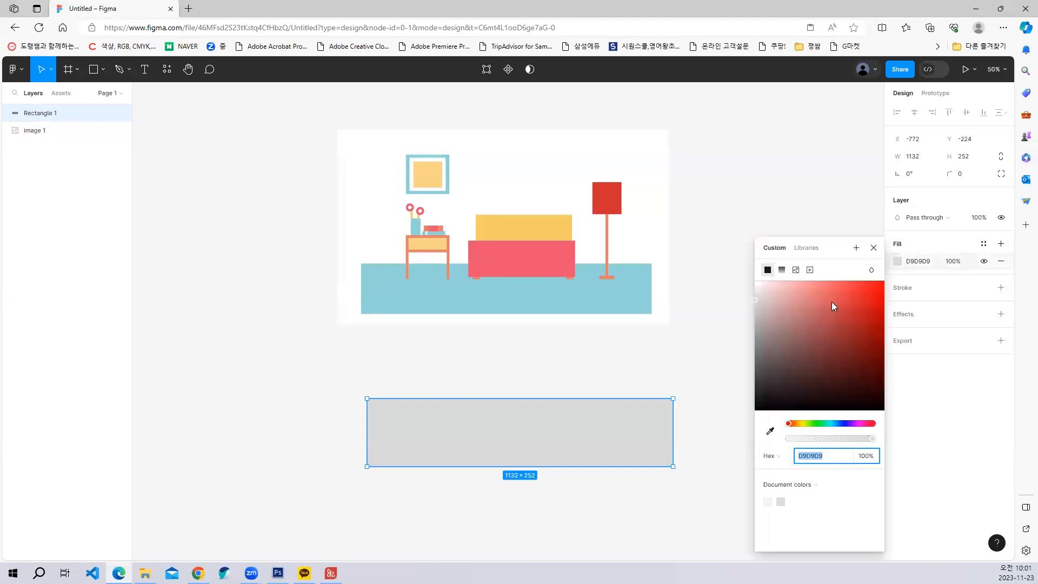
pyautogui.click(813, 210)
pyautogui.click(630, 415)
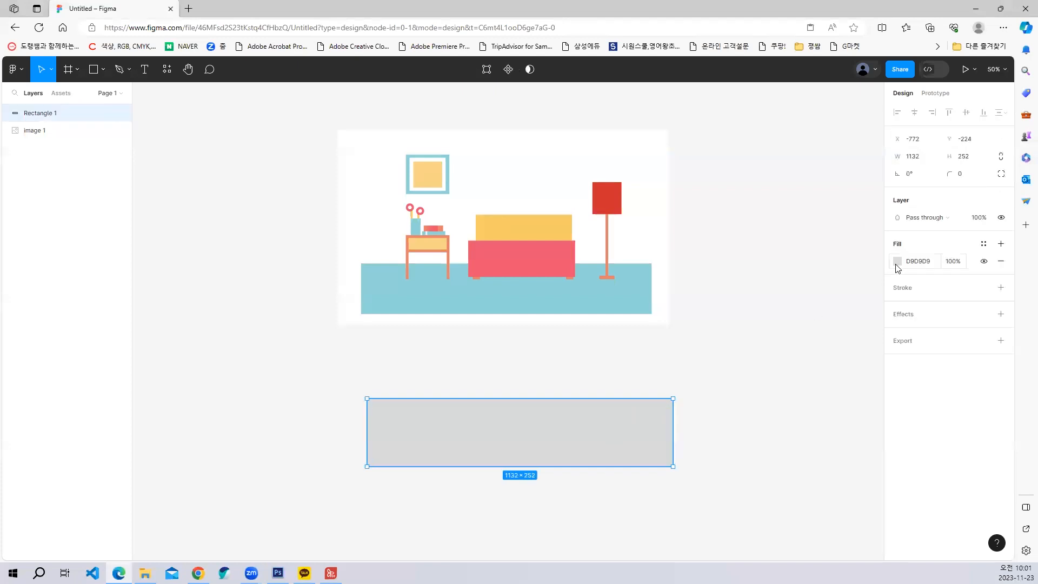
# Step: Fill the wide rectangle with the blue floor colour 8ED4D8 sampled from the room illustration, and deselect it
pyautogui.click(898, 261)
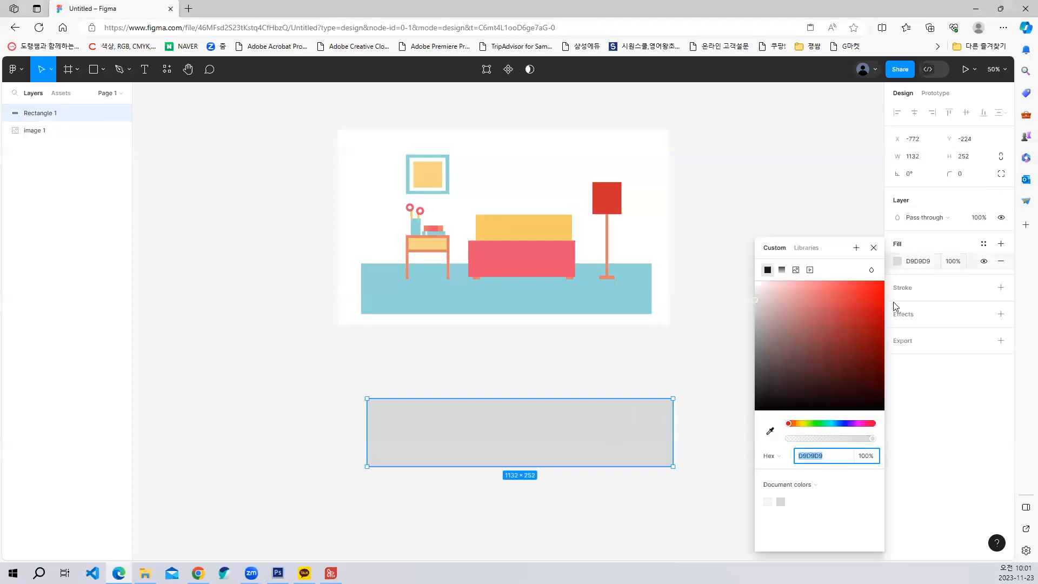
pyautogui.click(770, 432)
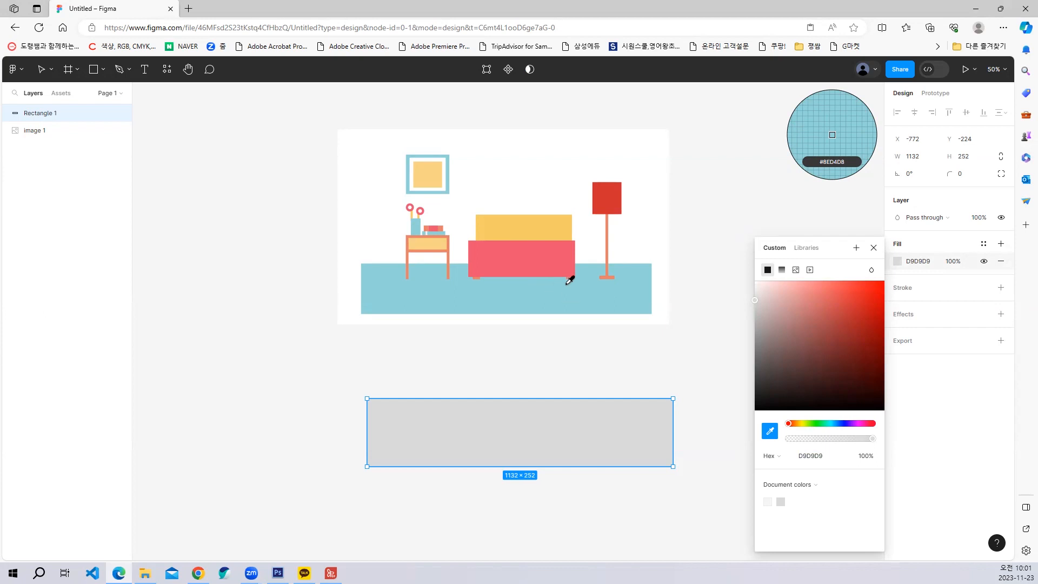
pyautogui.click(540, 290)
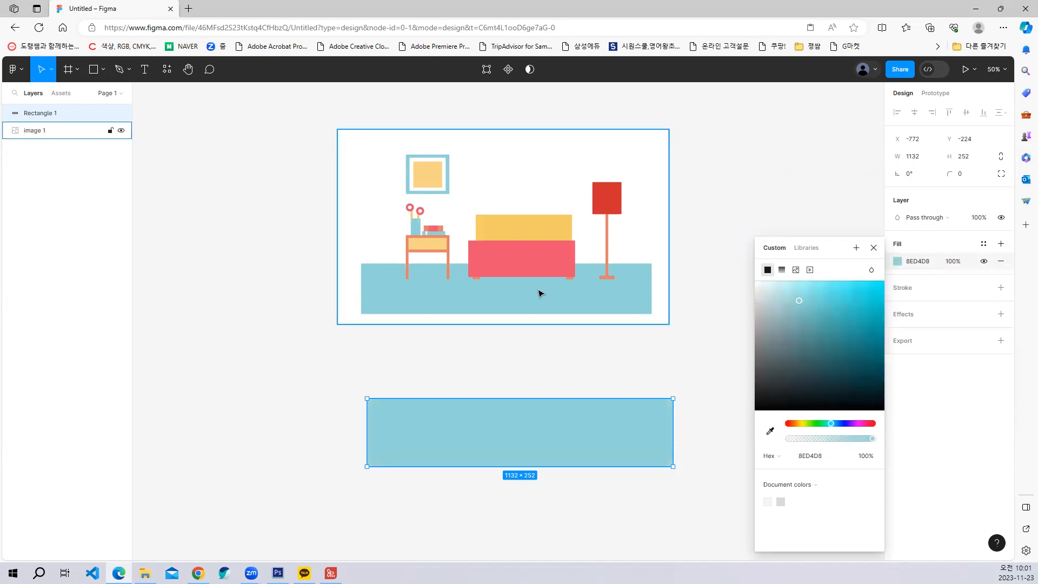
pyautogui.click(875, 248)
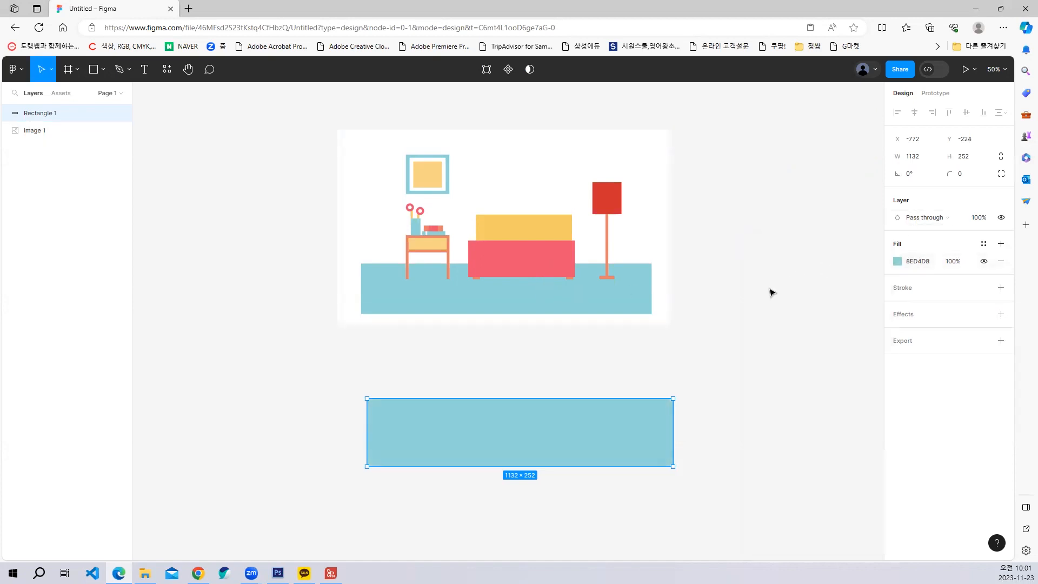
pyautogui.click(725, 322)
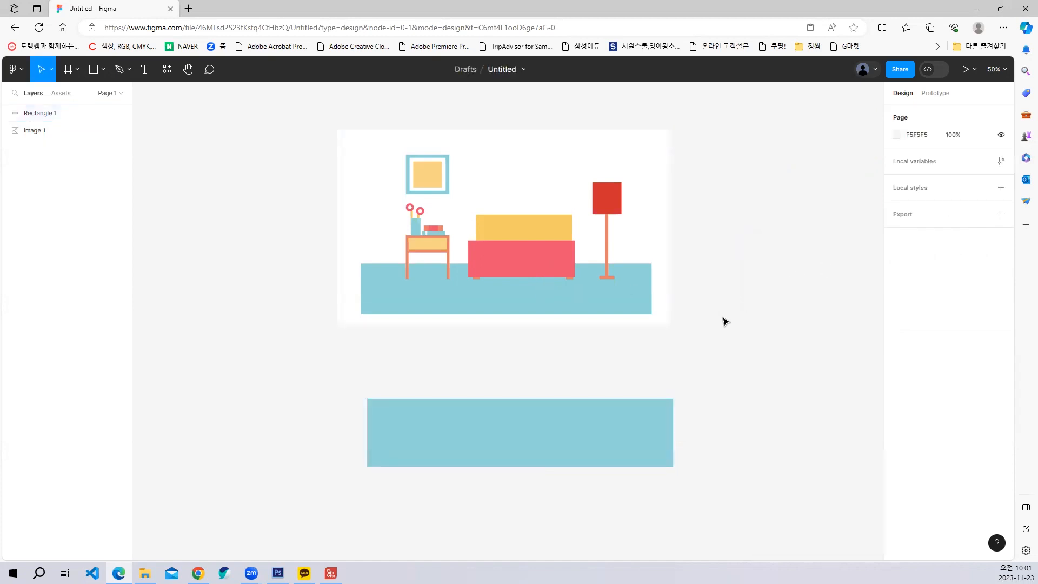
# Step: Draw a narrow upright table leg of about 18 × 226 overlapping the floor's upper edge, filled with E57F69 sampled from the illustration's table
pyautogui.click(93, 69)
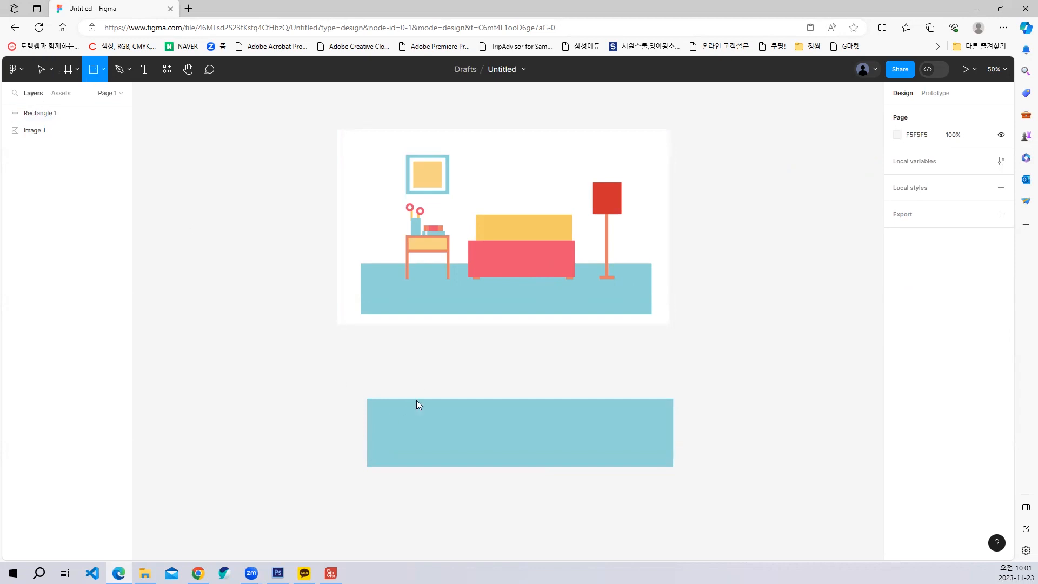
pyautogui.moveTo(414, 376); pyautogui.dragTo(418, 437)
pyautogui.click(898, 261)
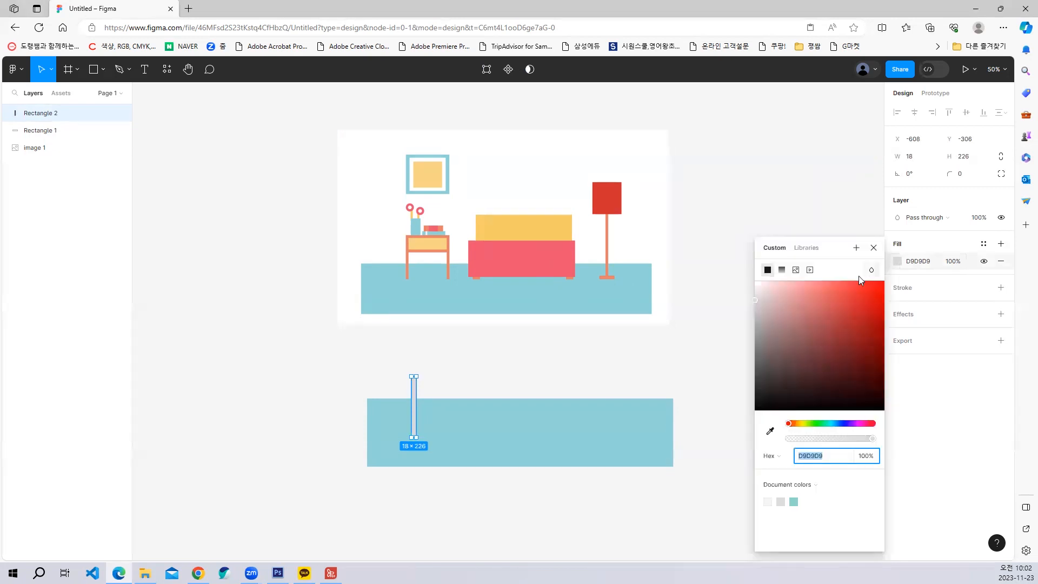
pyautogui.click(770, 431)
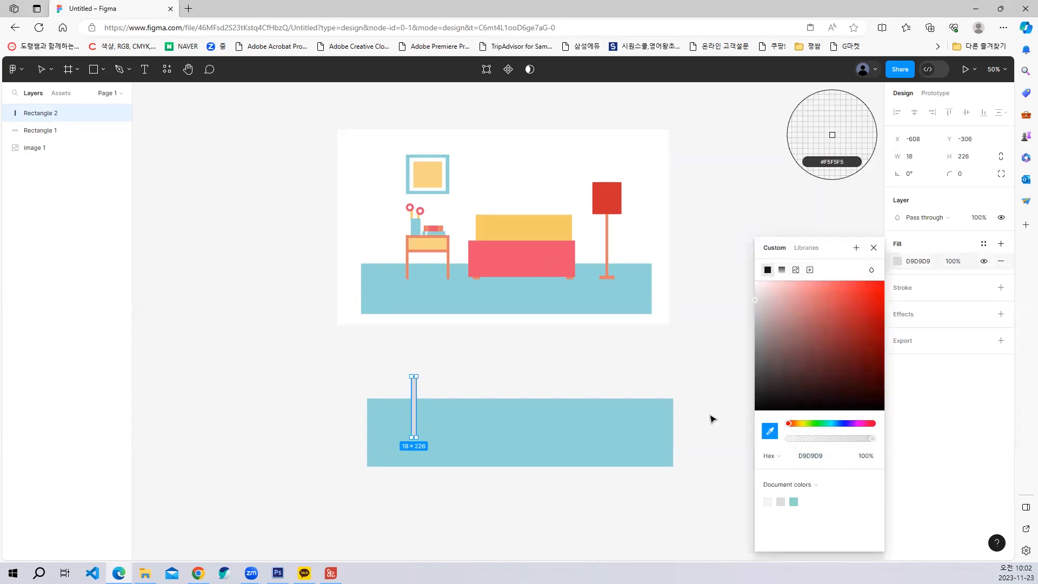
pyautogui.click(411, 265)
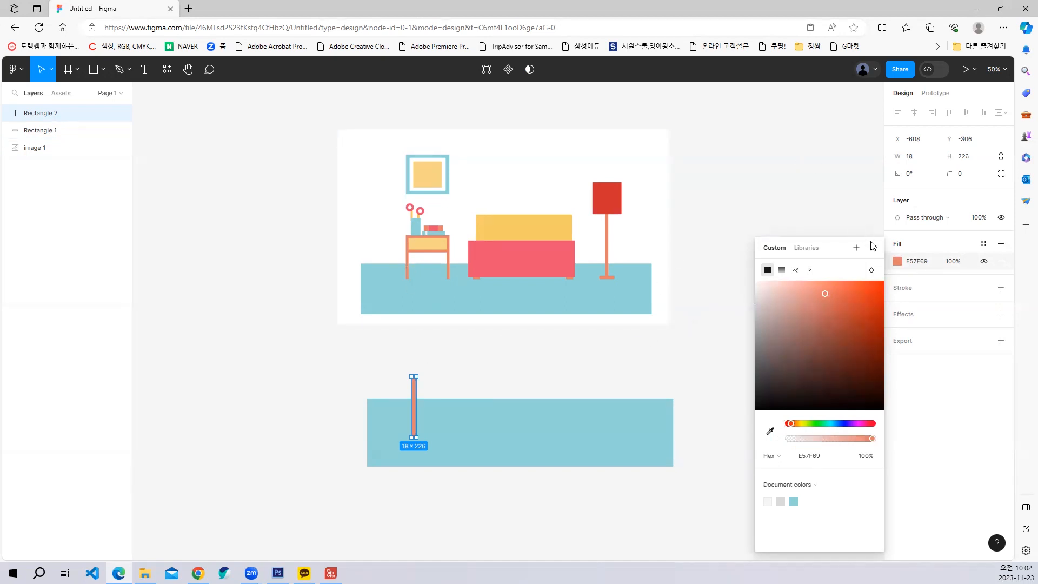
pyautogui.click(815, 292)
pyautogui.click(429, 387)
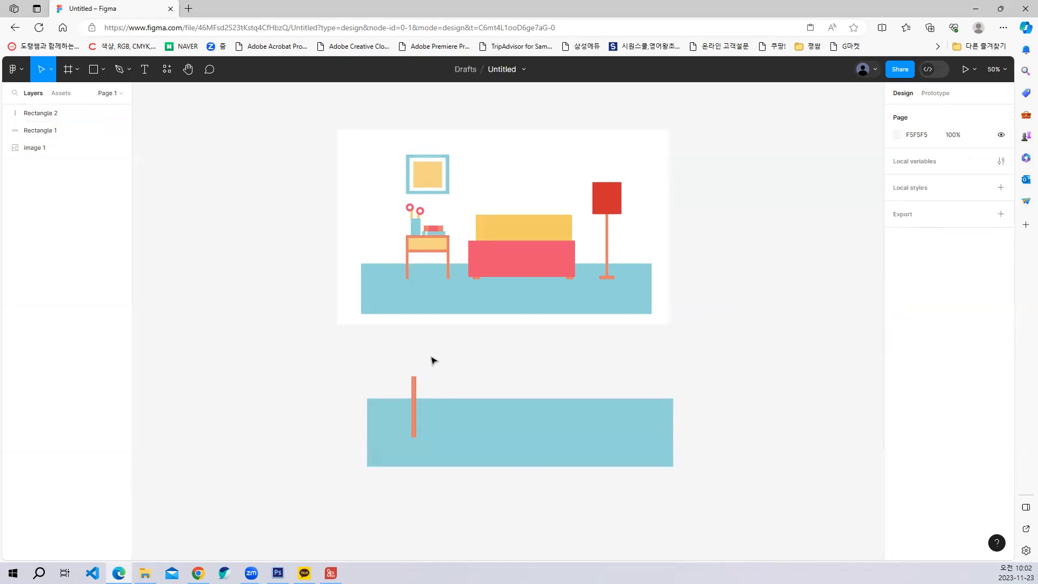
# Step: Duplicate the orange table leg about 164 px to its right at the same height
pyautogui.hotkey('shift', '0')
pyautogui.scroll(-1, 453, 325)
pyautogui.click(342, 443)
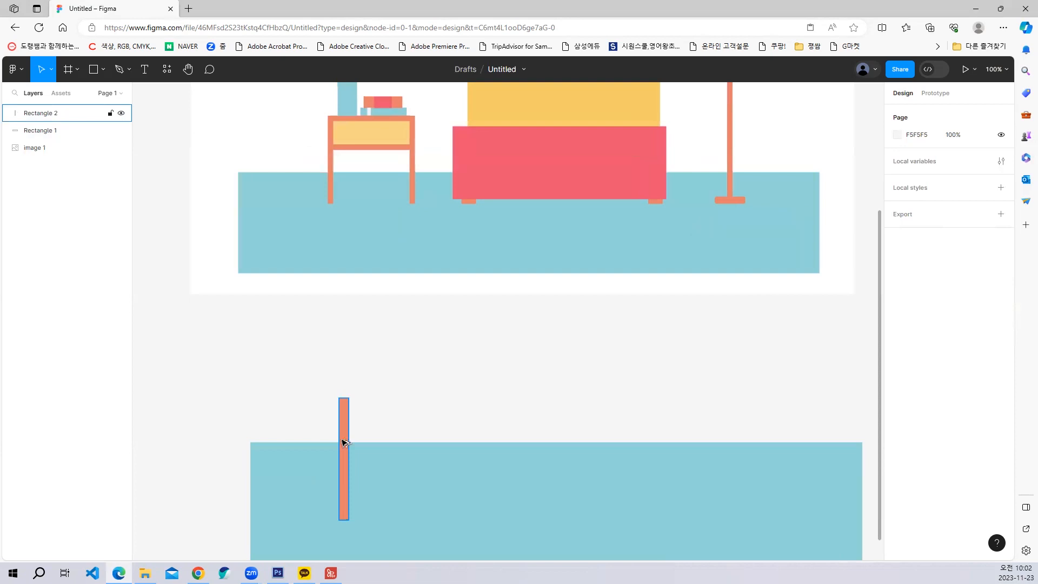
pyautogui.moveTo(345, 442); pyautogui.dragTo(433, 442)
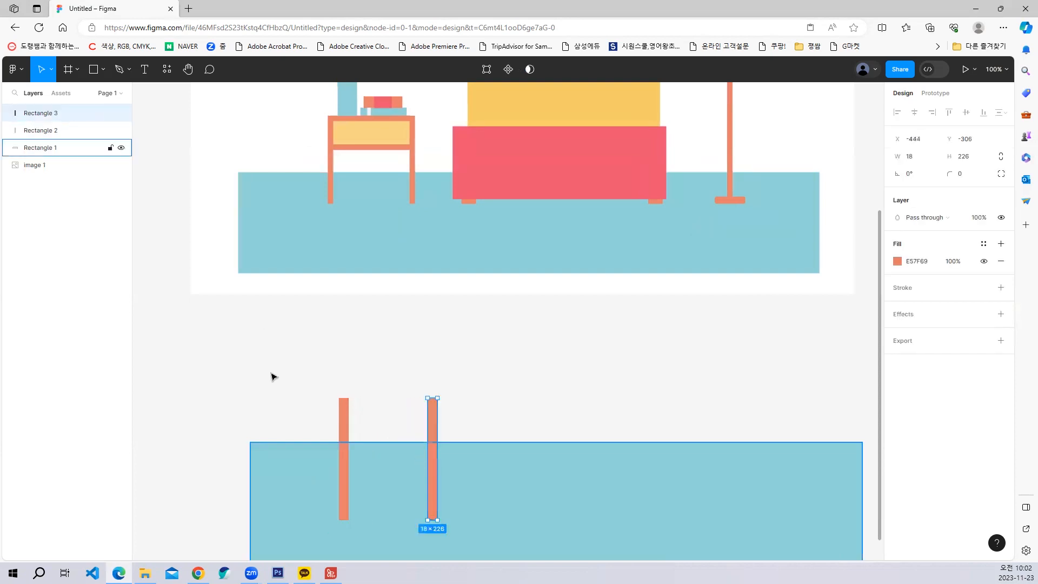
# Step: Draw a rectangle of about 182 × 107 across the tops of both table legs and fill it with the sampled orange E57F69
pyautogui.press('r')
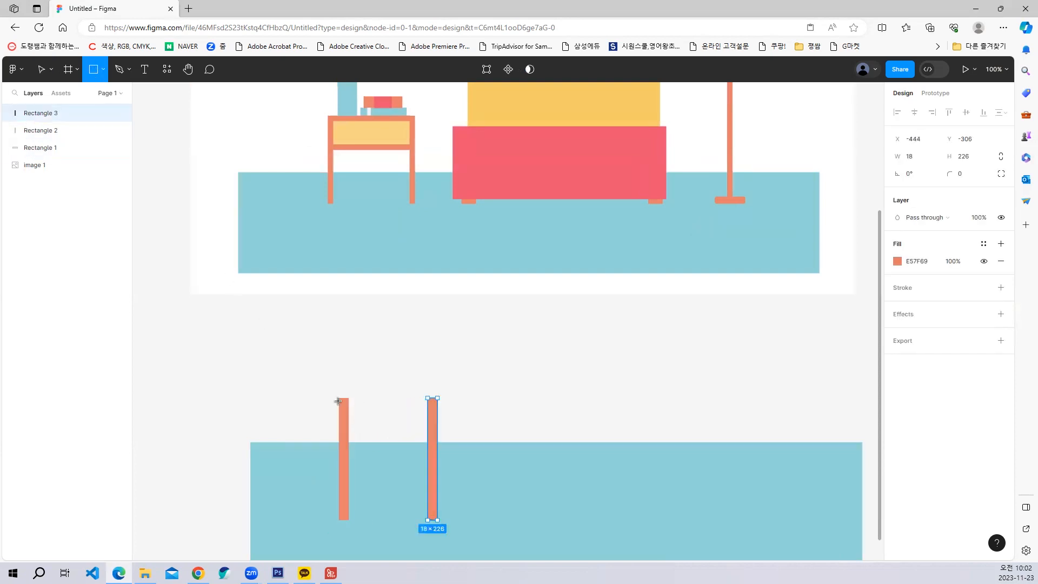
pyautogui.moveTo(338, 398)
pyautogui.mouseDown()
pyautogui.moveTo(438, 519)
pyautogui.moveTo(441, 404)
pyautogui.moveTo(439, 455)
pyautogui.mouseUp()
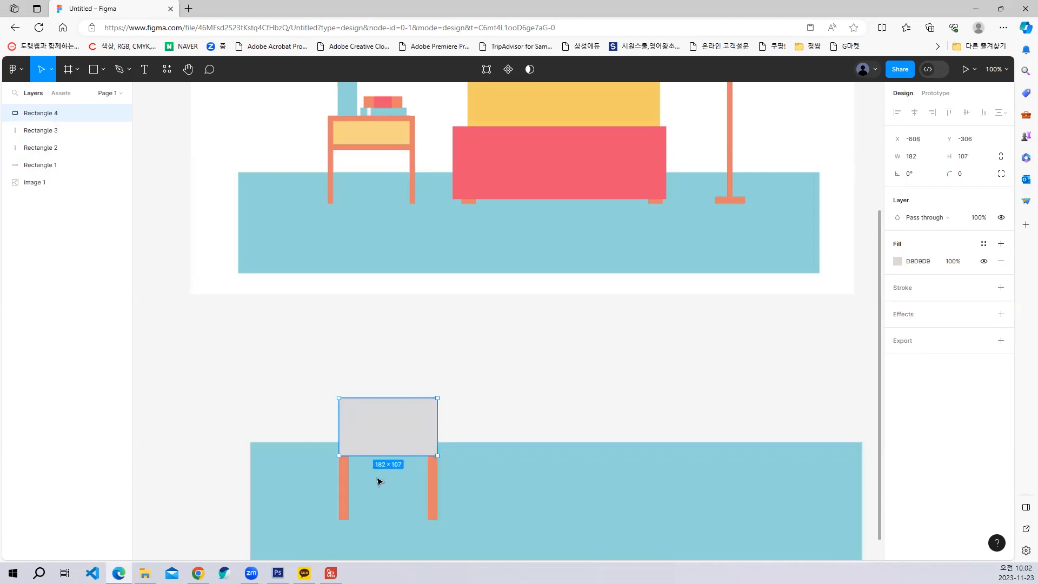
pyautogui.click(901, 262)
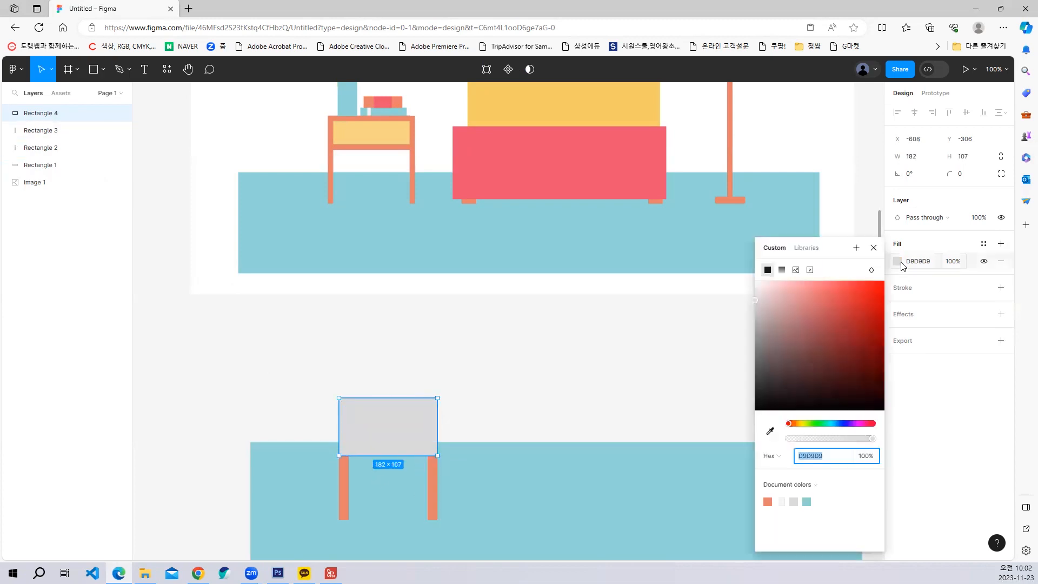
pyautogui.click(771, 431)
pyautogui.click(433, 465)
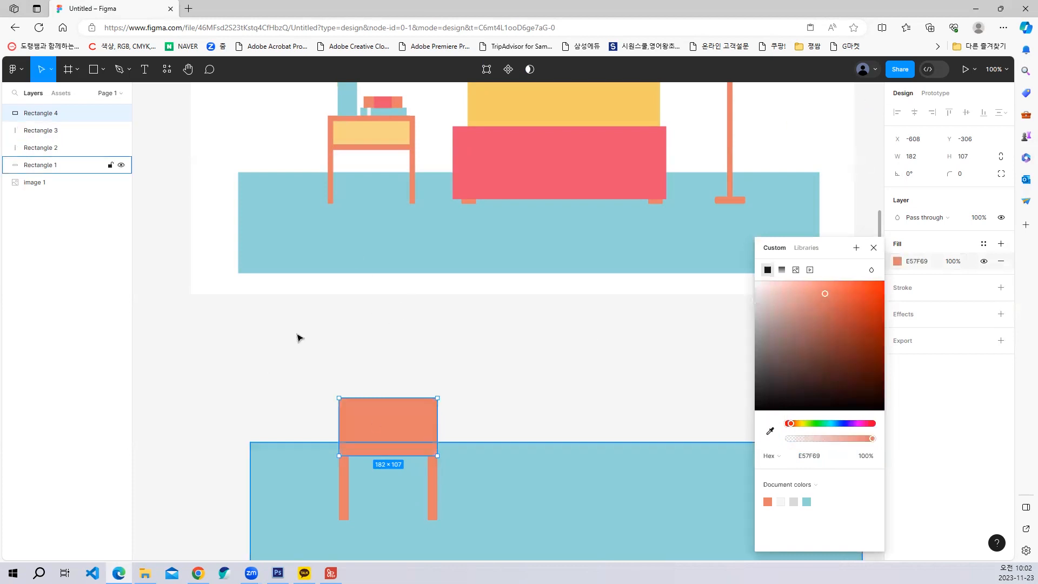
# Step: Draw a drawer panel of about 155 × 70 inside the orange table body, fill it with the sampled yellow F5D484, and centre it within the frame
pyautogui.click(93, 69)
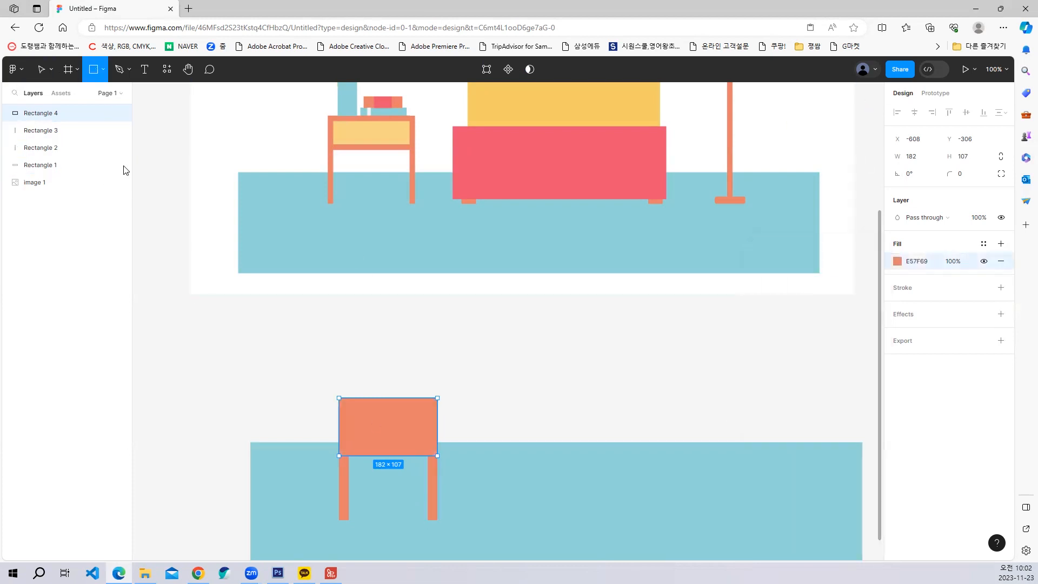
pyautogui.moveTo(343, 404); pyautogui.dragTo(427, 442)
pyautogui.click(896, 262)
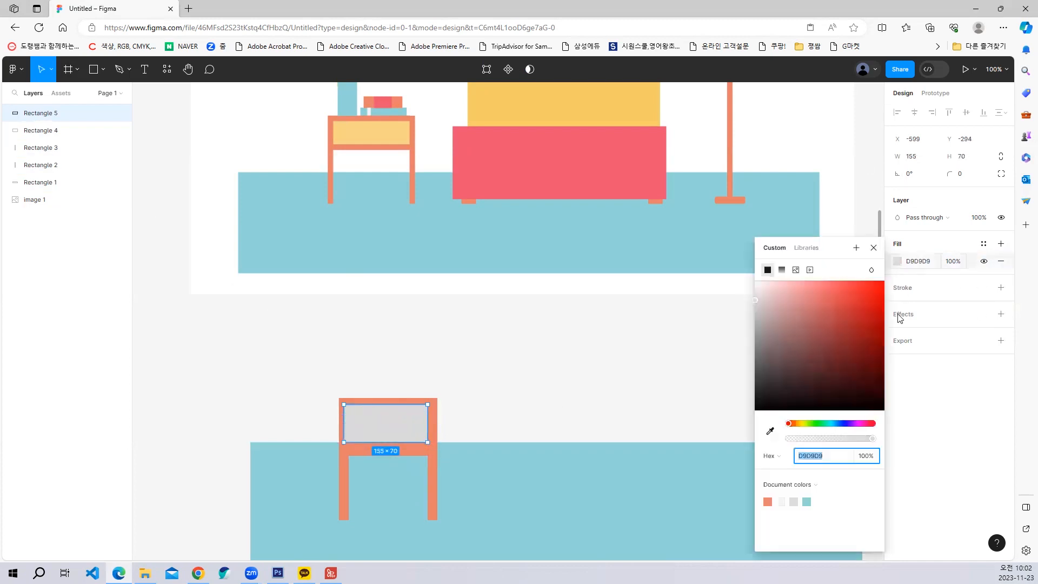
pyautogui.click(769, 430)
pyautogui.click(399, 134)
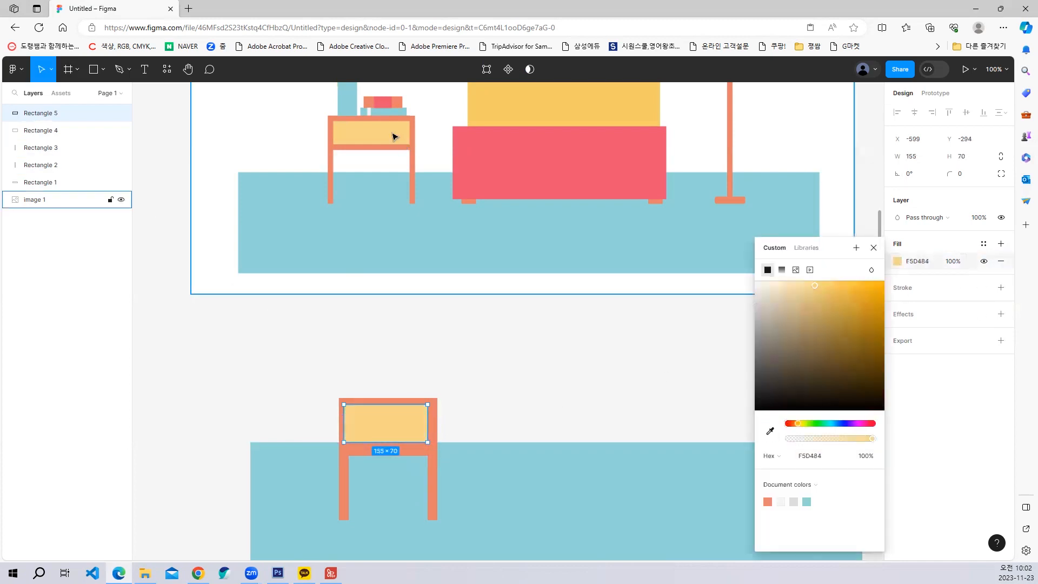
pyautogui.click(319, 355)
pyautogui.moveTo(403, 434); pyautogui.dragTo(408, 438)
pyautogui.click(469, 394)
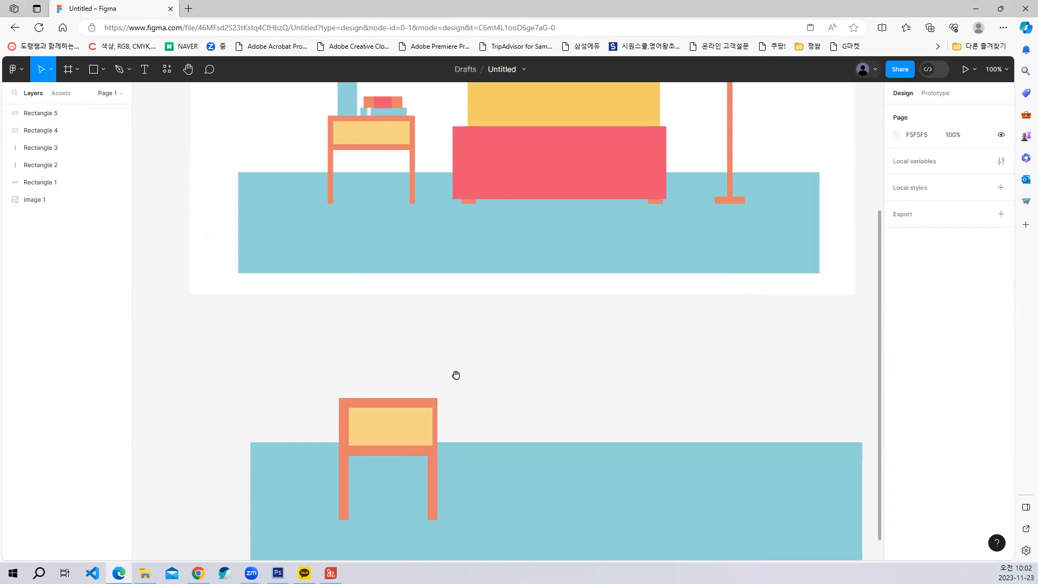
# Step: Draw an upright vase rectangle of about 47 × 82 standing on the table's left part, filled with the sampled blue 8ED4D8
pyautogui.moveTo(456, 375)
pyautogui.mouseDown()
pyautogui.moveTo(470, 392)
pyautogui.moveTo(457, 366)
pyautogui.mouseUp()
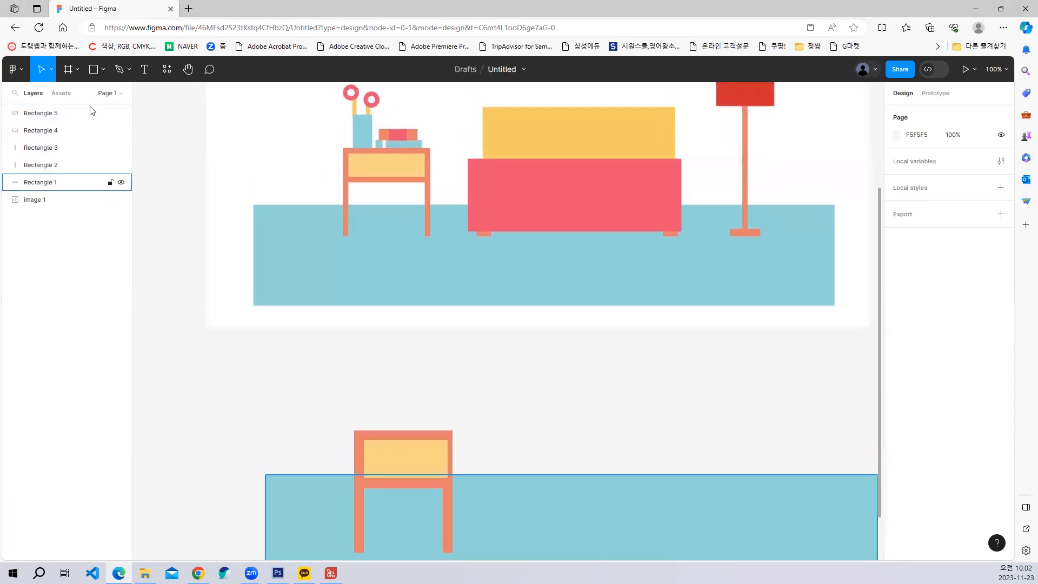
pyautogui.click(93, 70)
pyautogui.moveTo(364, 387); pyautogui.dragTo(390, 431)
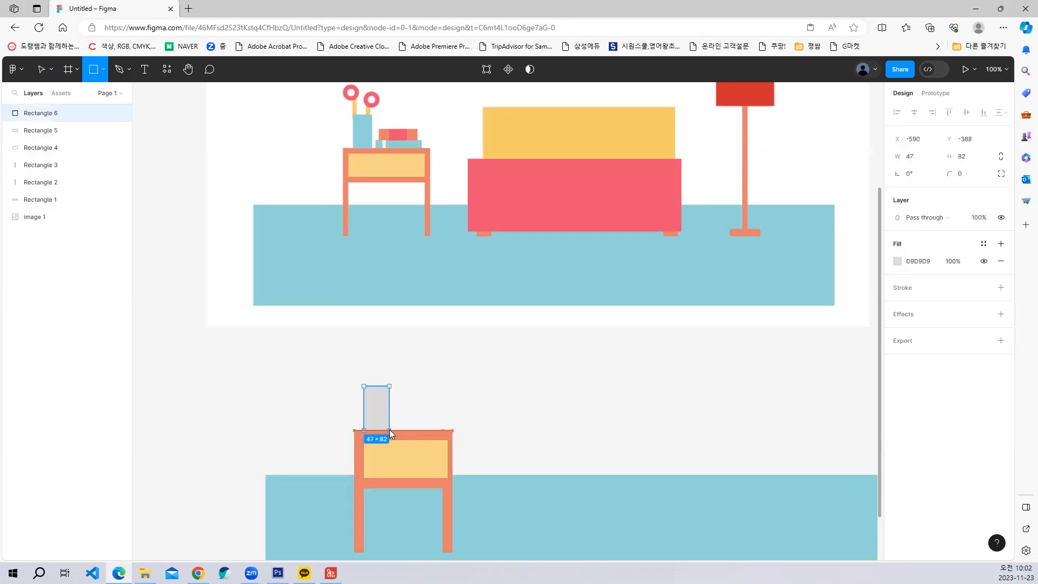
pyautogui.click(897, 262)
pyautogui.click(770, 431)
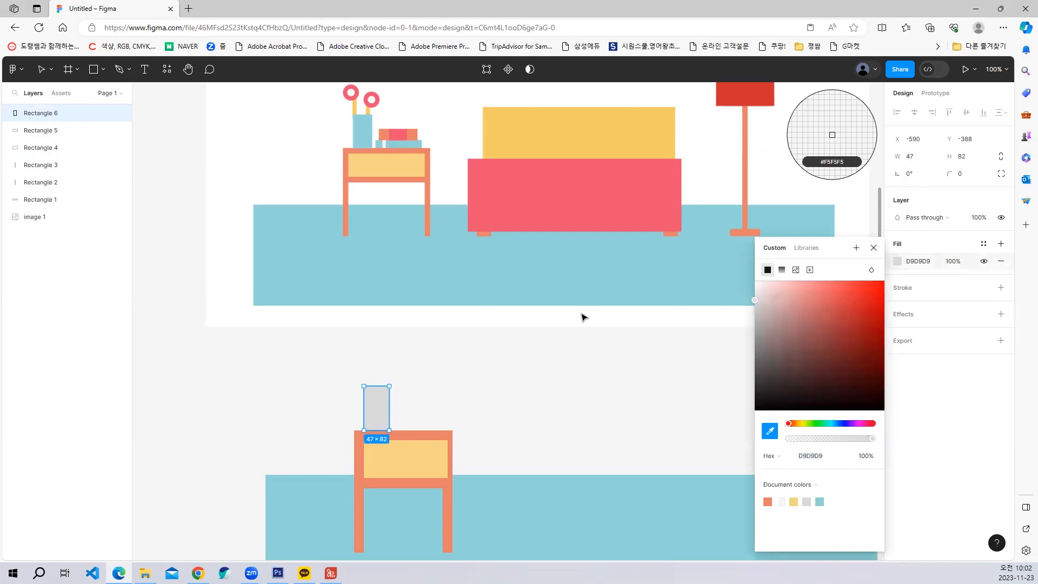
pyautogui.click(362, 140)
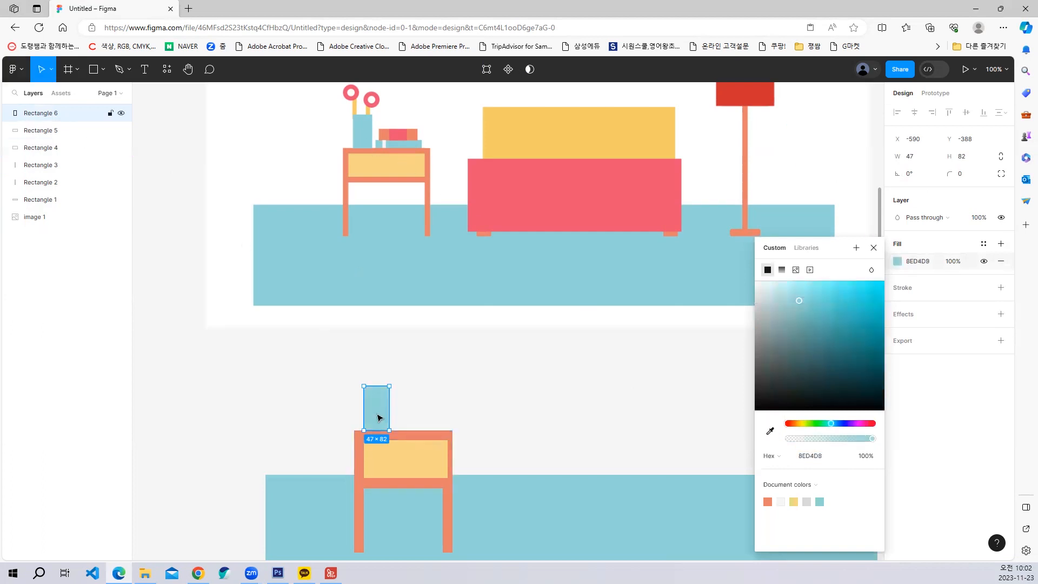
# Step: Duplicate the vase as a flat blue book of about 73 × 18 beside it, and add a 9 × 18 stripe filled with sampled F3F4F5
pyautogui.keyDown('alt'); pyautogui.moveTo(380, 414); pyautogui.dragTo(402, 421); pyautogui.keyUp('alt')
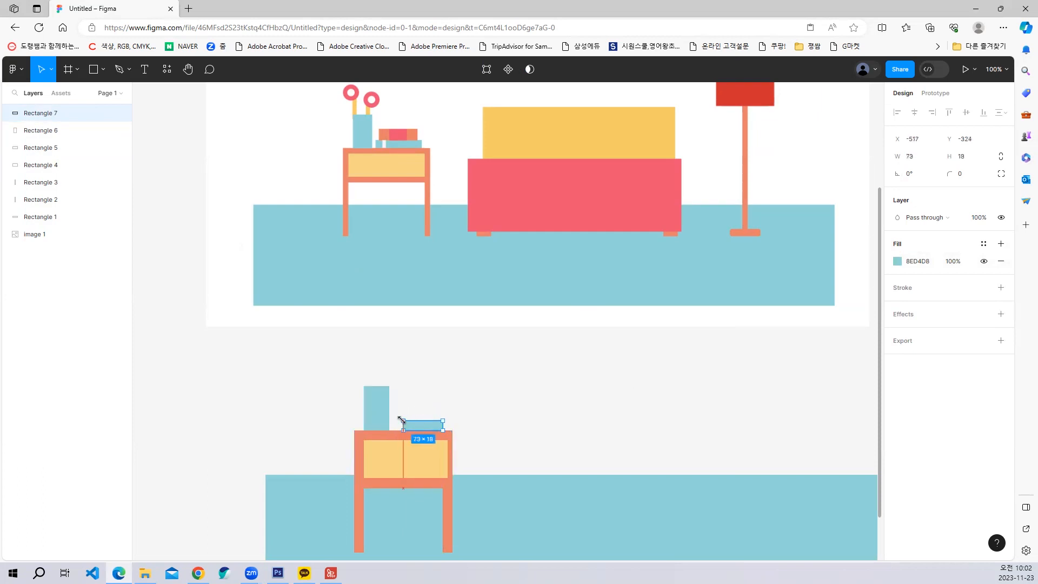
pyautogui.click(100, 78)
pyautogui.moveTo(410, 420); pyautogui.dragTo(416, 429)
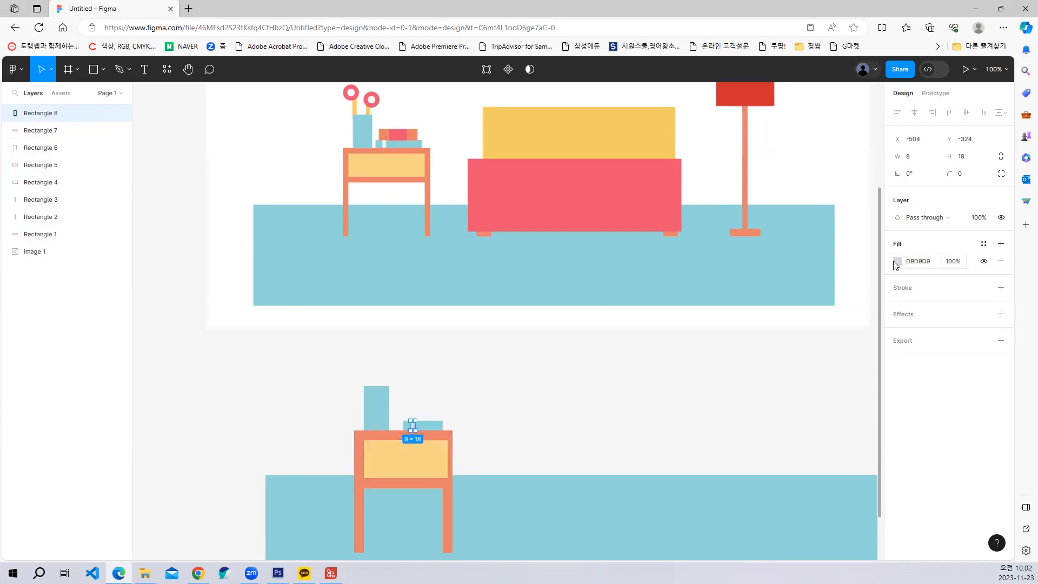
pyautogui.click(898, 261)
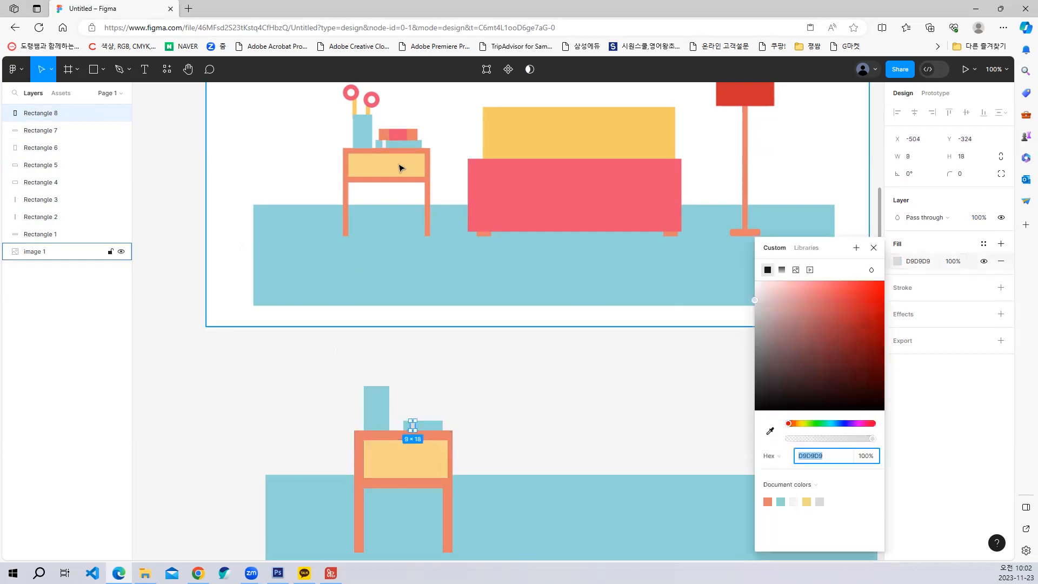
pyautogui.click(771, 433)
pyautogui.click(385, 145)
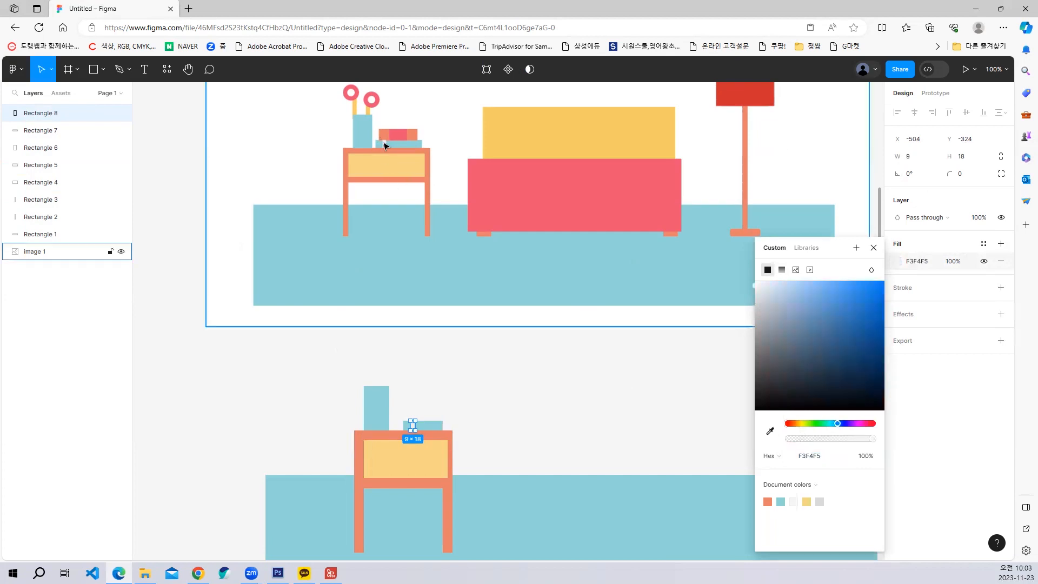
pyautogui.click(457, 357)
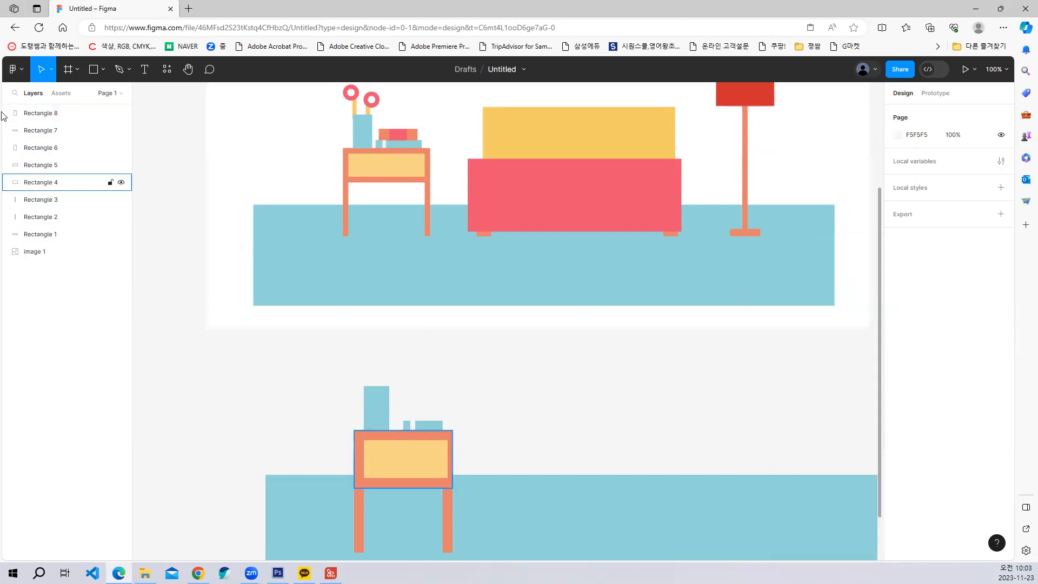
# Step: Draw a second book of about 63 × 23 on top of the blue book, filled with the sampled orange E57F69, and deselect it
pyautogui.press('r')
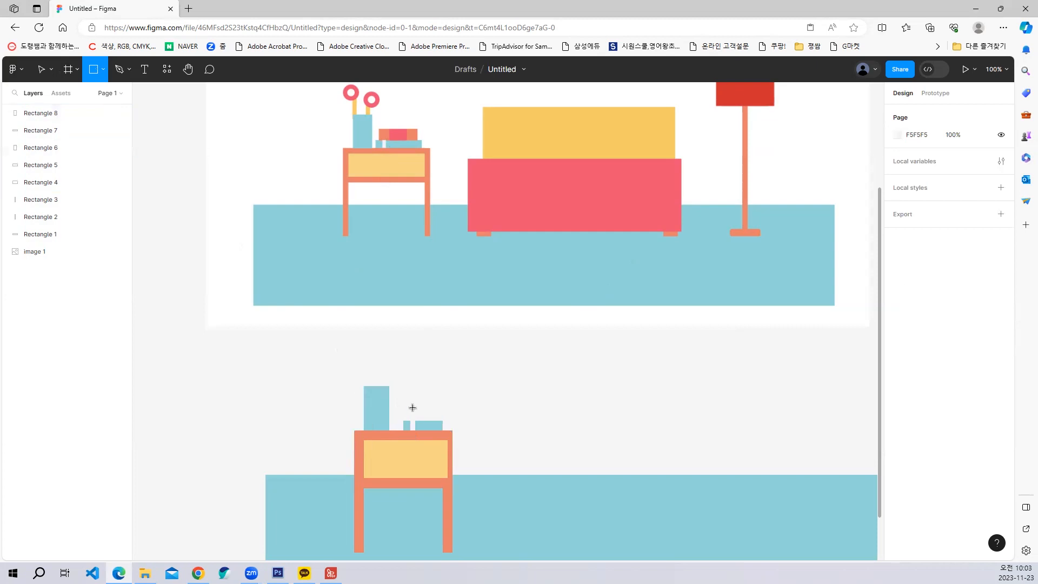
pyautogui.moveTo(404, 409); pyautogui.dragTo(440, 424)
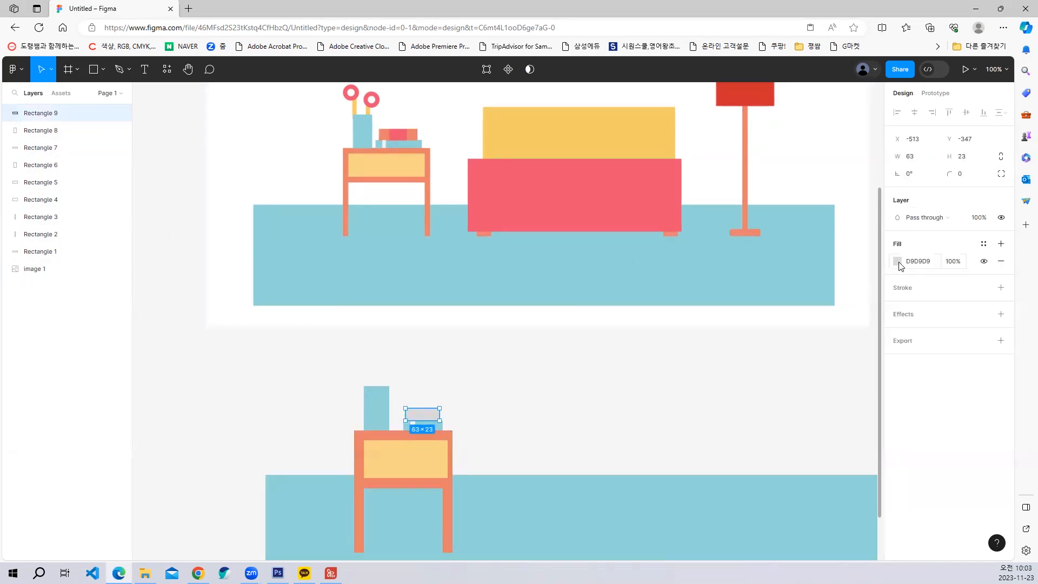
pyautogui.click(899, 262)
pyautogui.click(771, 432)
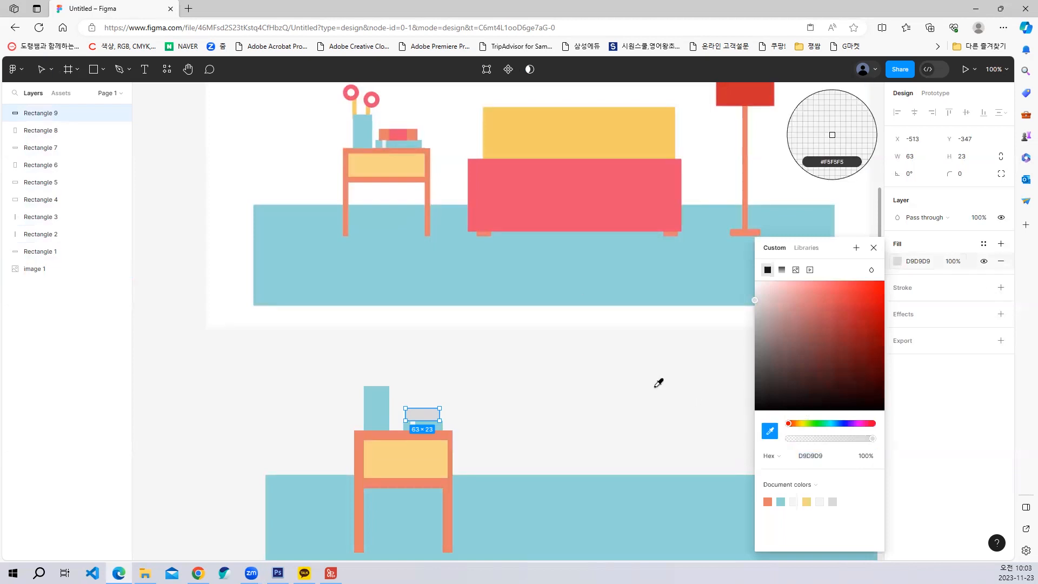
pyautogui.click(386, 134)
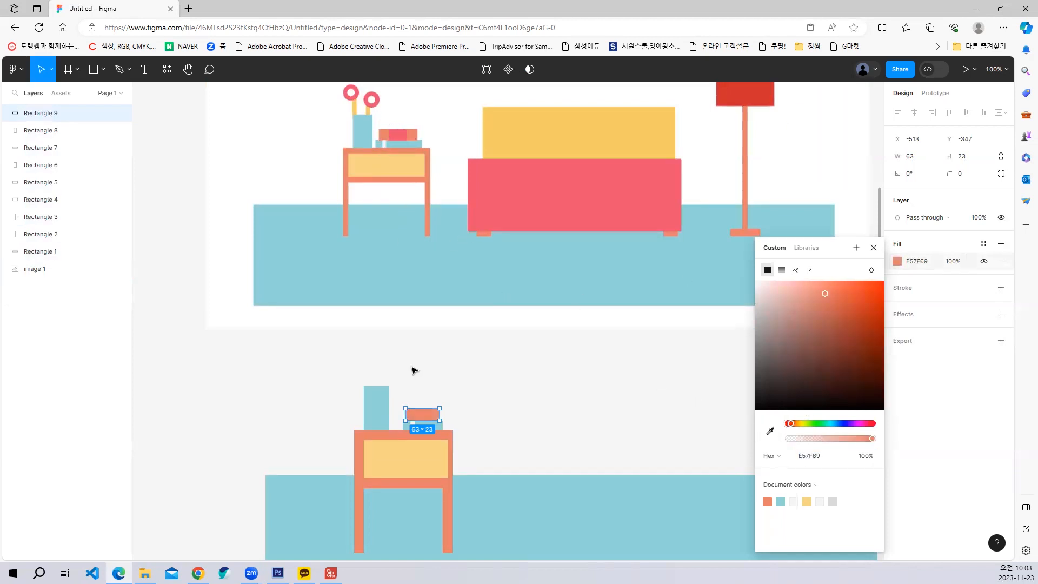
pyautogui.click(421, 381)
# Step: Draw a band of about 38 × 23 over the orange book and fill it with the sampled pink E95272
pyautogui.click(95, 73)
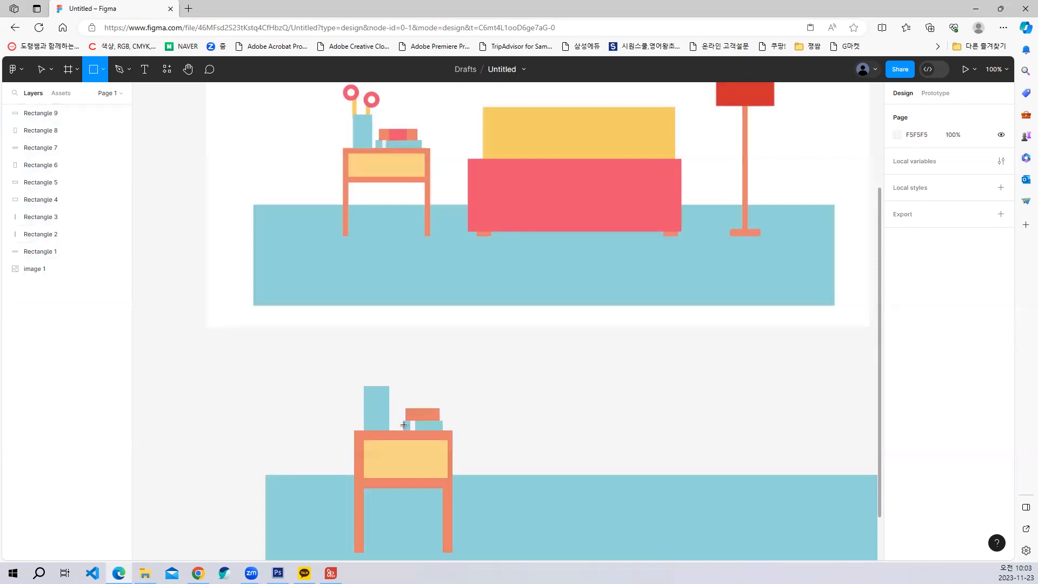
pyautogui.moveTo(410, 408); pyautogui.dragTo(431, 421)
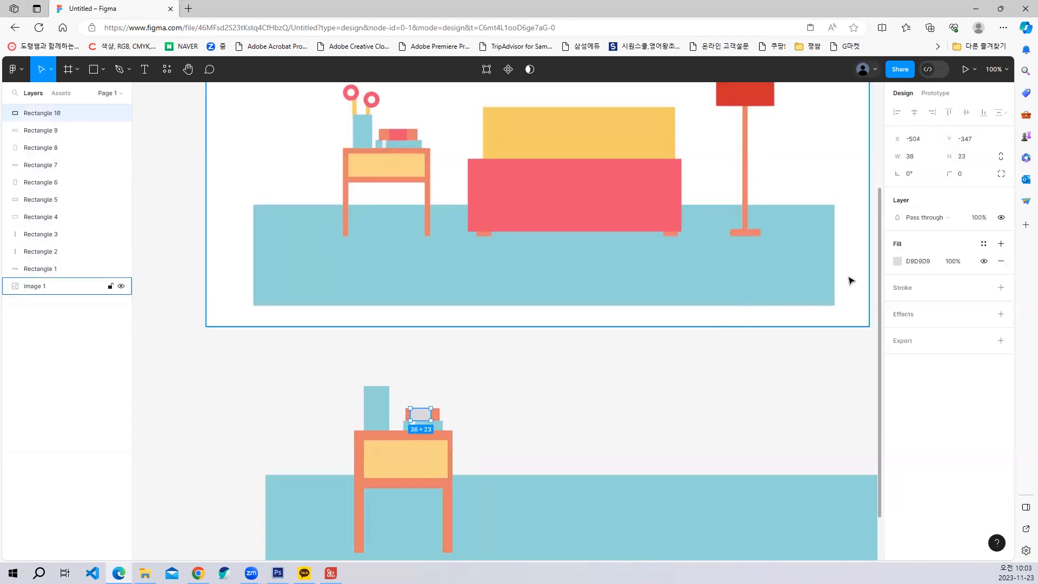
pyautogui.click(898, 261)
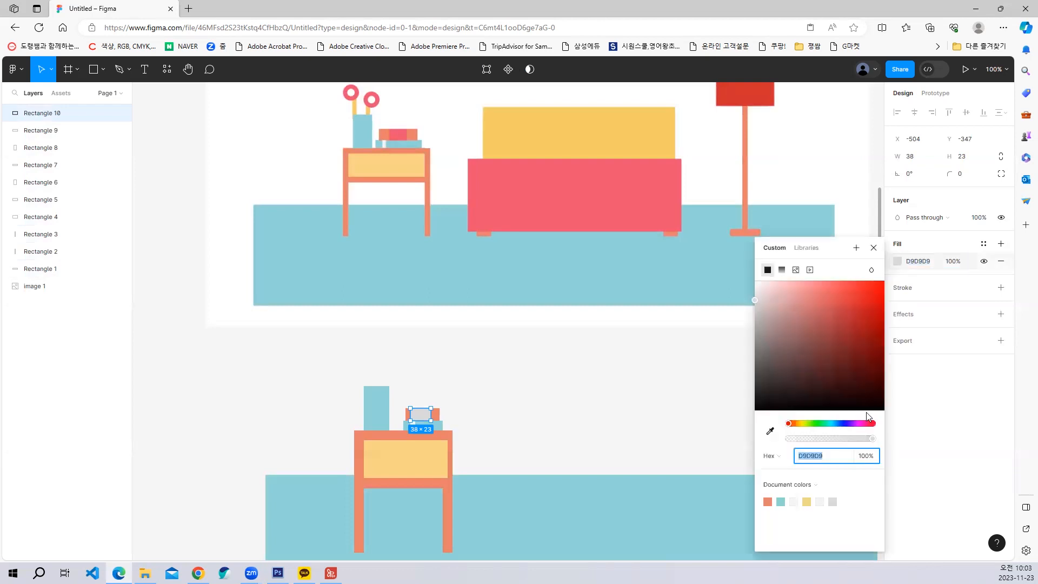
pyautogui.click(771, 431)
pyautogui.click(397, 133)
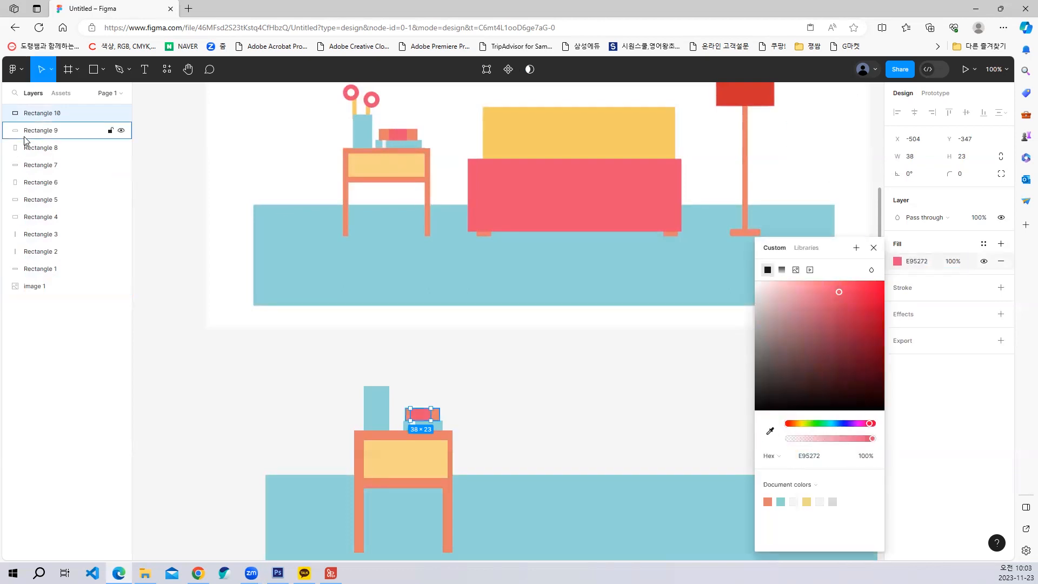
# Step: Draw a flower stem of about 9 × 37 rising from the vase, filled with the yellow F5CB67 sampled from the illustration, and deselect it
pyautogui.click(93, 70)
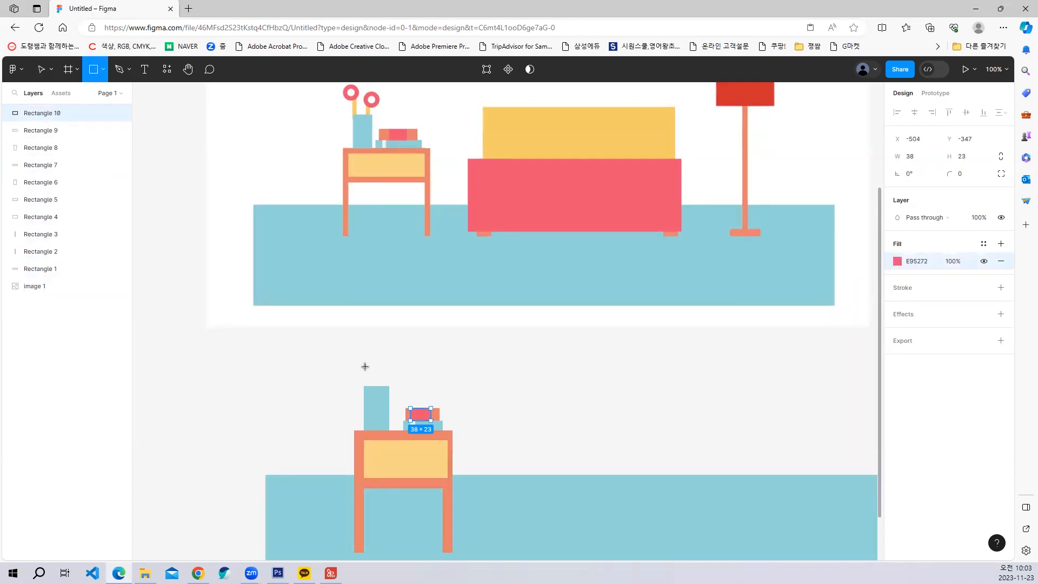
pyautogui.moveTo(365, 367); pyautogui.dragTo(374, 385)
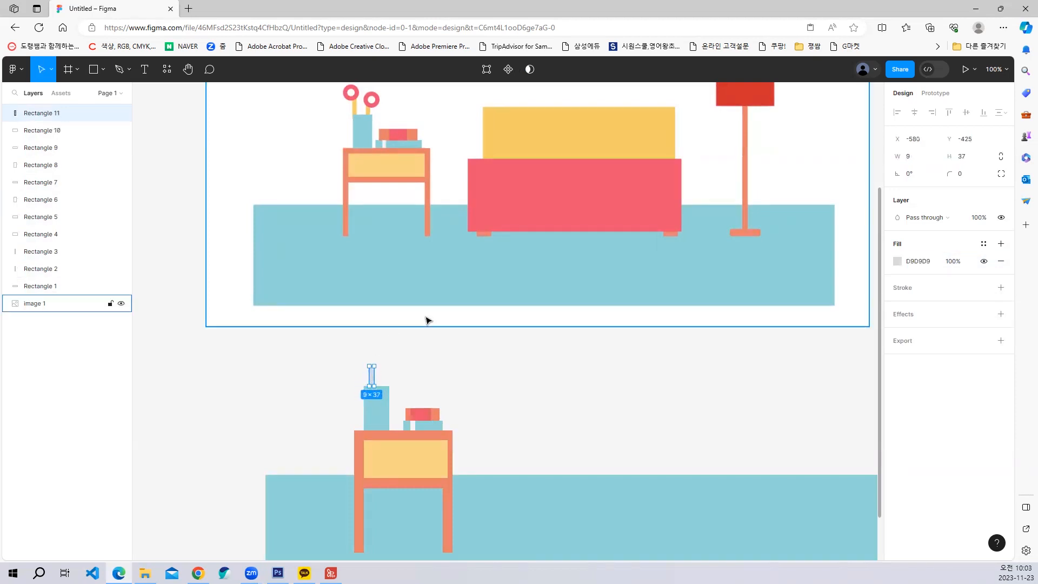
pyautogui.click(898, 261)
pyautogui.click(827, 455)
pyautogui.click(770, 431)
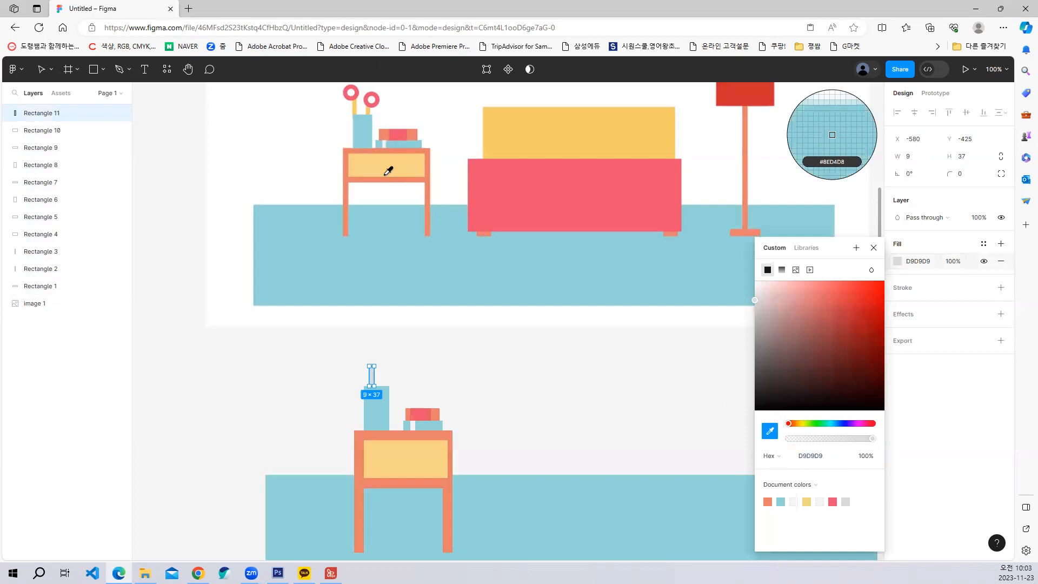
pyautogui.click(355, 108)
pyautogui.click(338, 344)
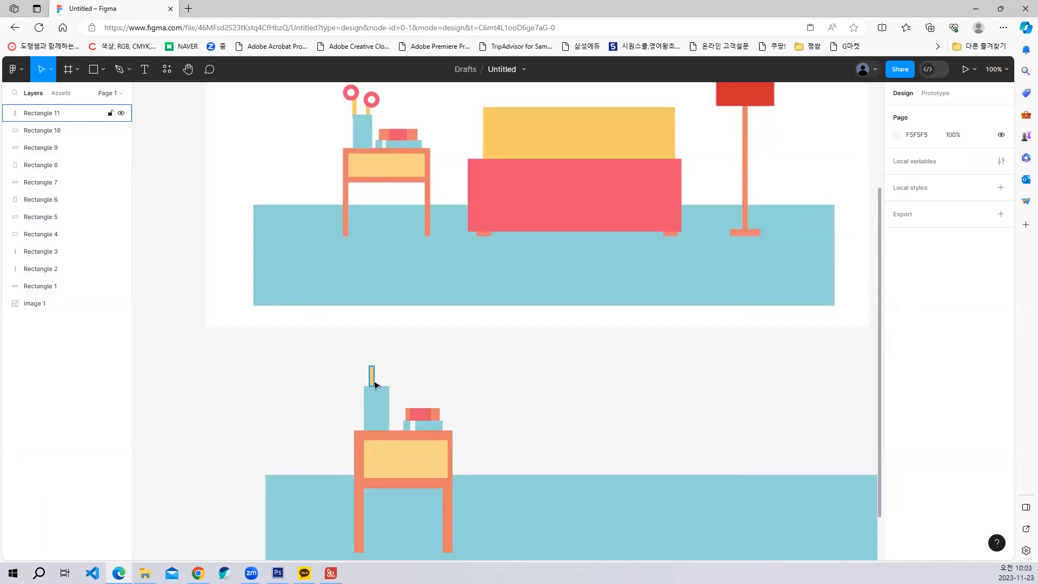
# Step: Duplicate the yellow stem to its right at the same height with a 10 px gap, and deselect it
pyautogui.click(372, 378)
pyautogui.moveTo(381, 381); pyautogui.dragTo(393, 382)
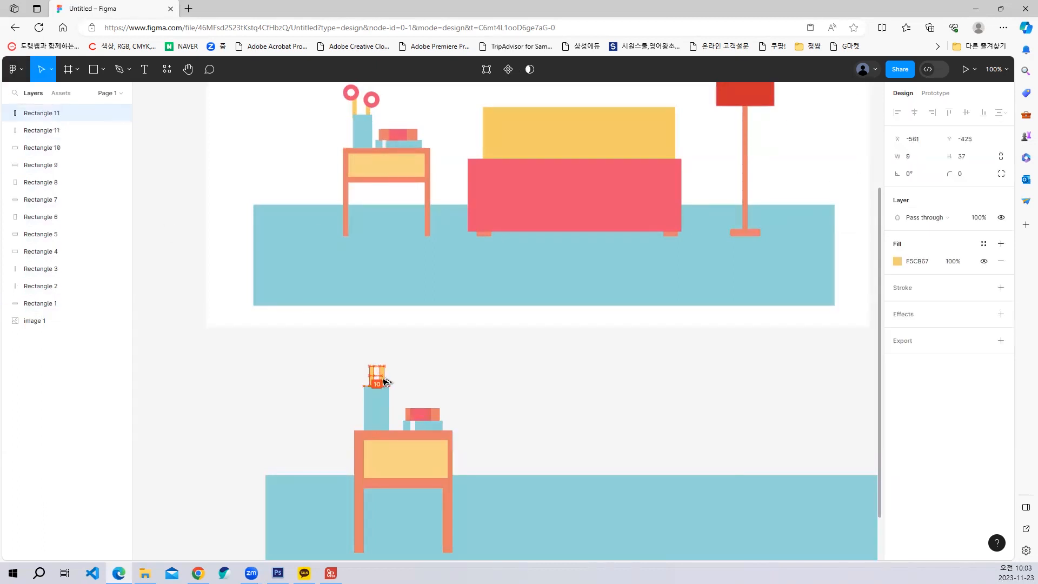
pyautogui.click(429, 371)
# Step: Draw a flower-head circle of about 37 × 37 on top of the left stem, filled with the pink E95272 sampled from the illustration's flower
pyautogui.click(103, 69)
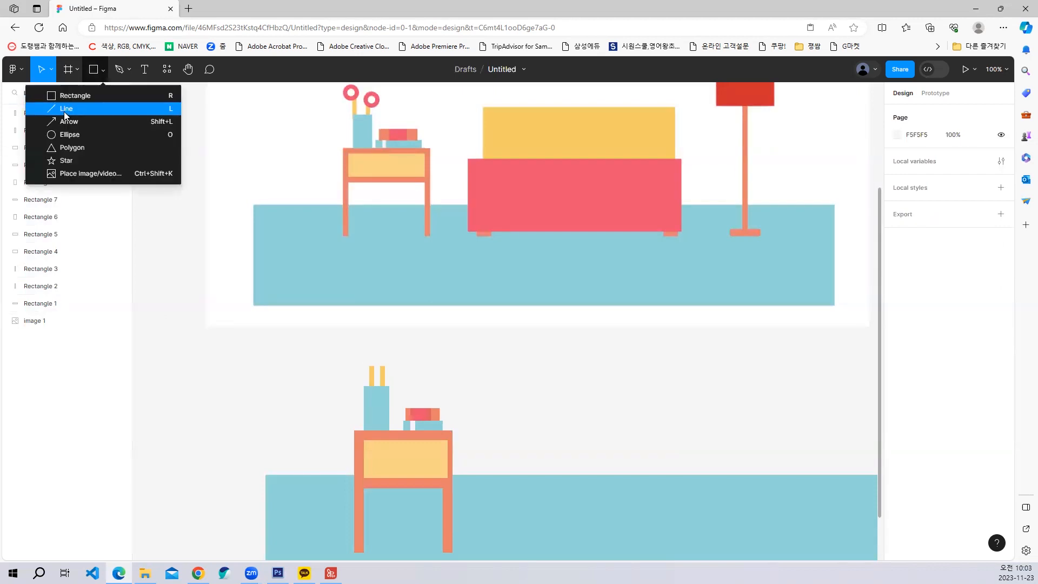
pyautogui.click(61, 135)
pyautogui.moveTo(354, 343); pyautogui.dragTo(372, 356)
pyautogui.click(278, 379)
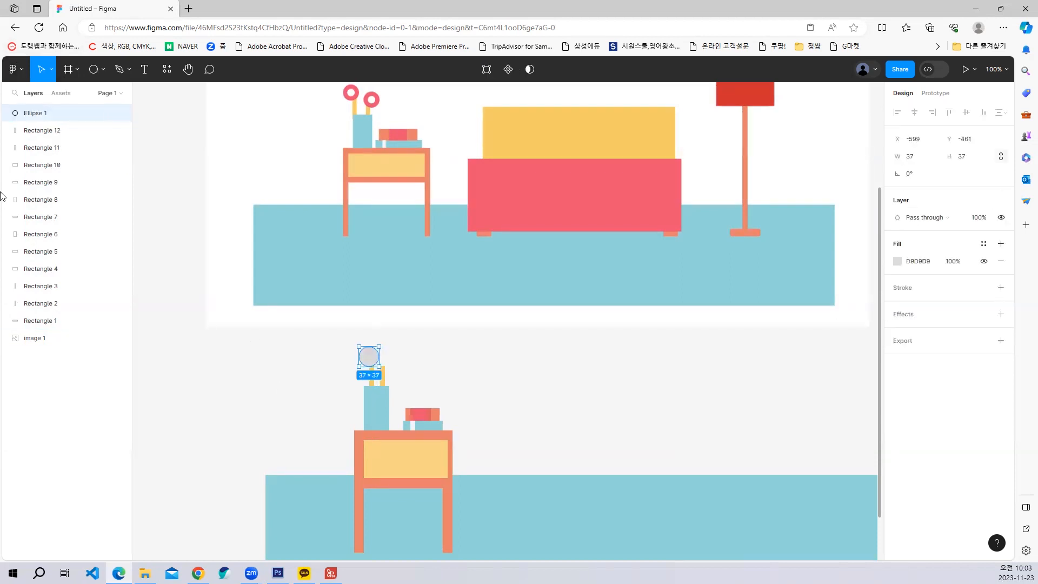
pyautogui.click(898, 261)
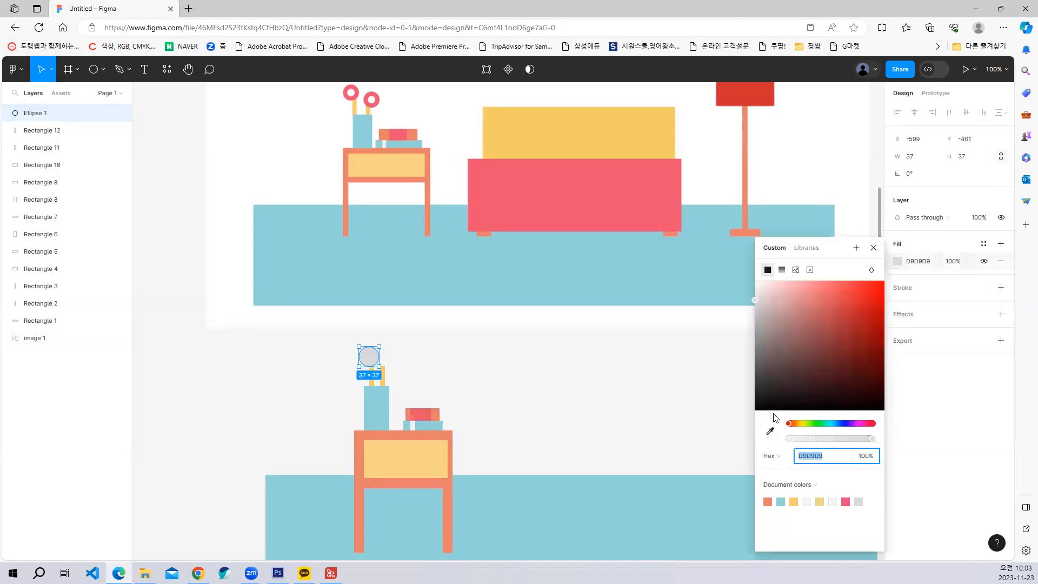
pyautogui.click(771, 432)
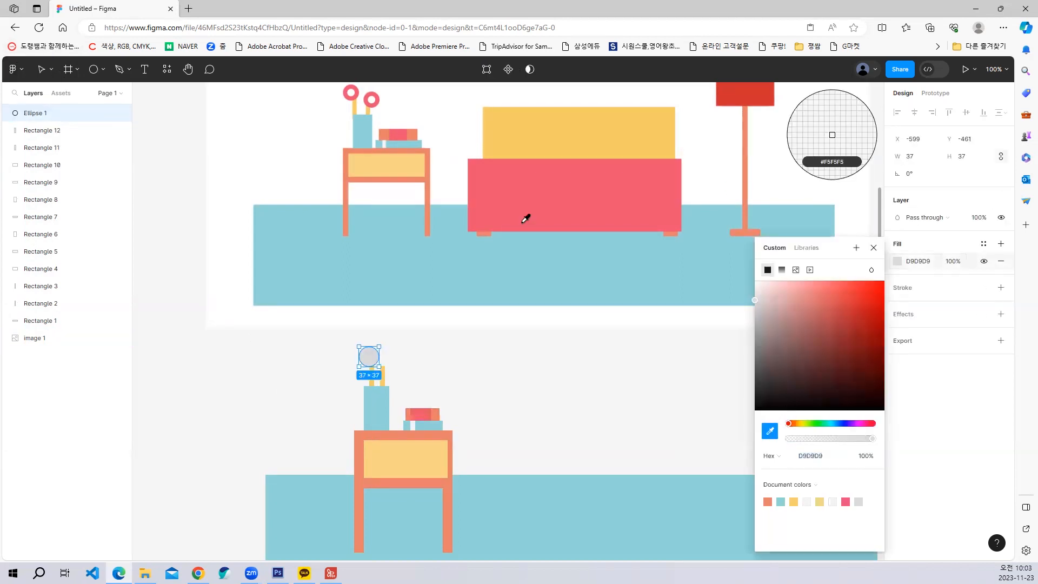
pyautogui.click(357, 96)
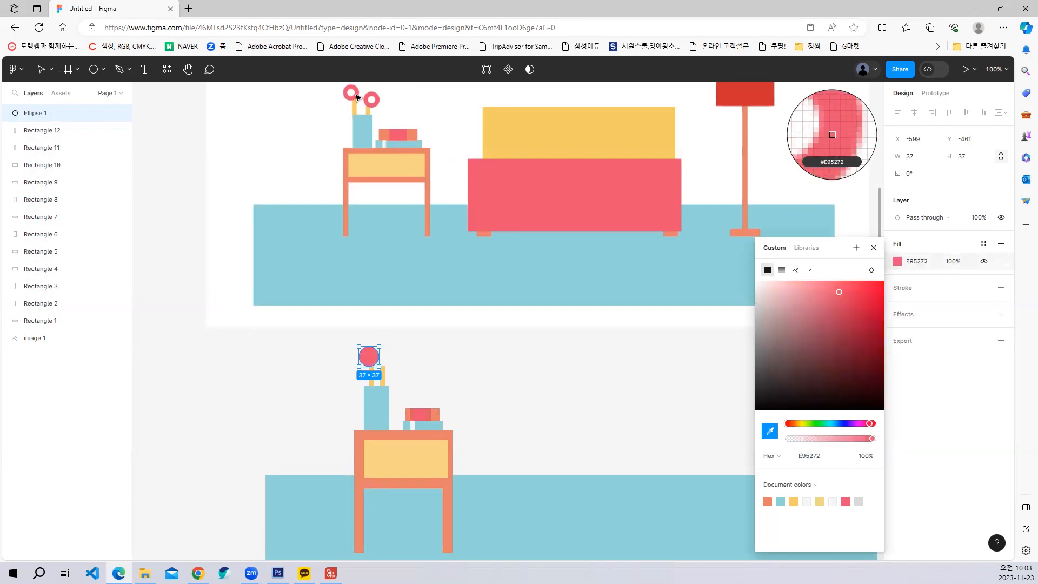
pyautogui.click(416, 359)
pyautogui.moveTo(371, 356); pyautogui.dragTo(390, 358)
pyautogui.click(404, 361)
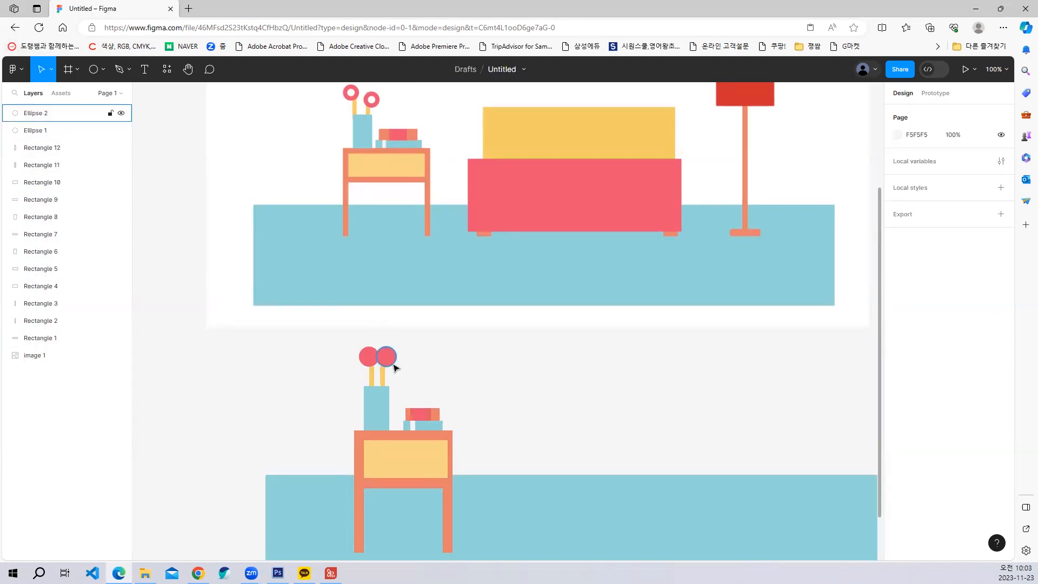
pyautogui.click(393, 361)
pyautogui.press('Delete')
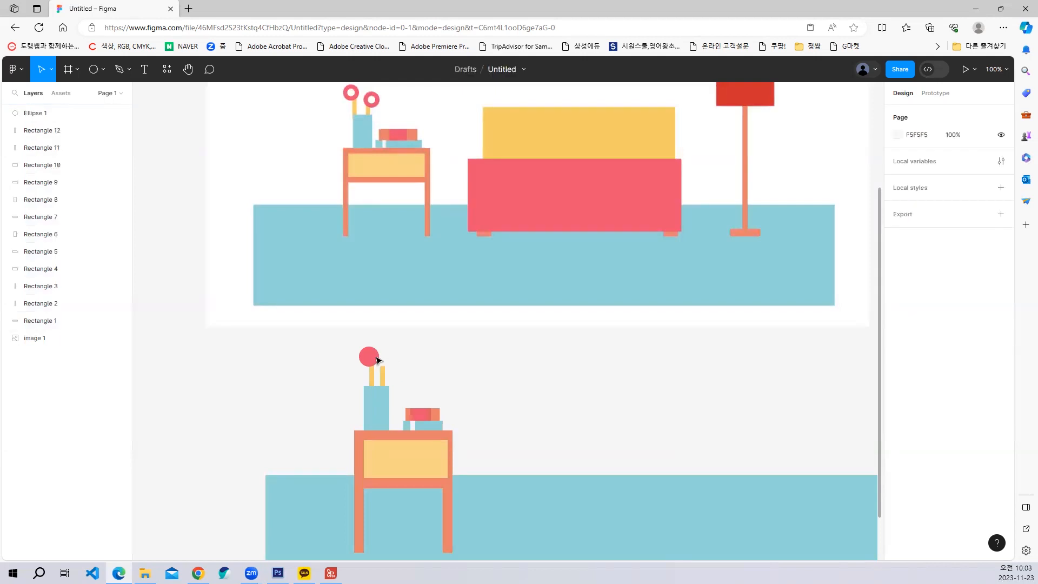
# Step: Duplicate the pink flower circle in place, shrink the copy to 27 × 27 and fill it with white FFFFFF sampled from the illustration
pyautogui.moveTo(371, 358)
pyautogui.mouseDown()
pyautogui.moveTo(451, 363)
pyautogui.moveTo(371, 360)
pyautogui.mouseUp()
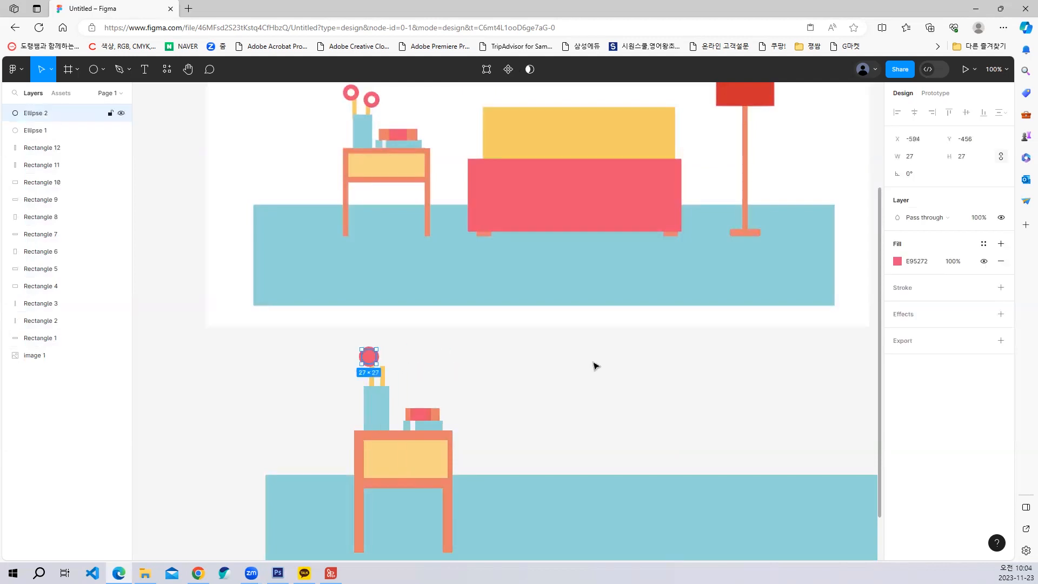
pyautogui.click(898, 261)
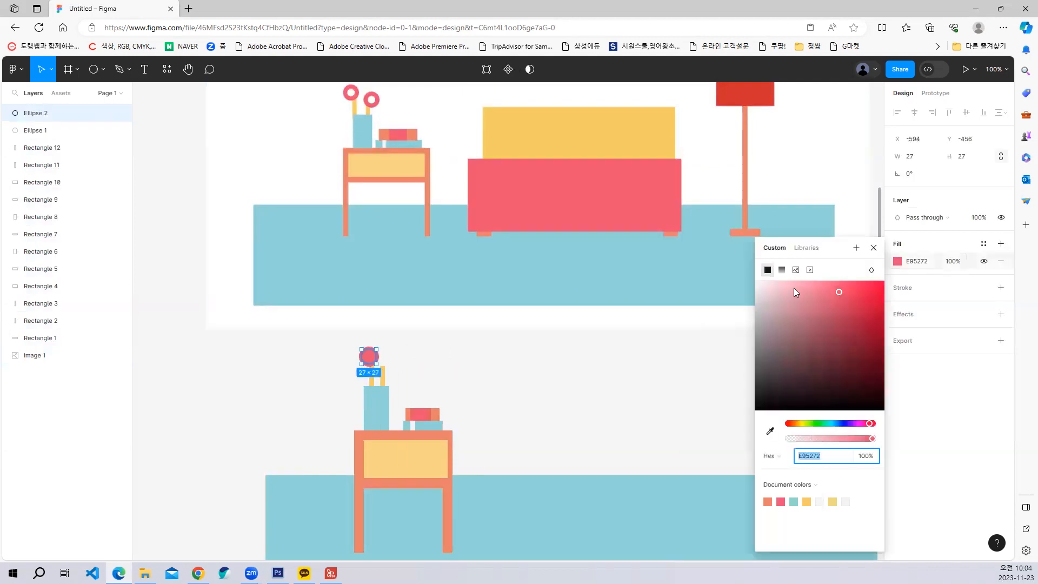
pyautogui.click(770, 431)
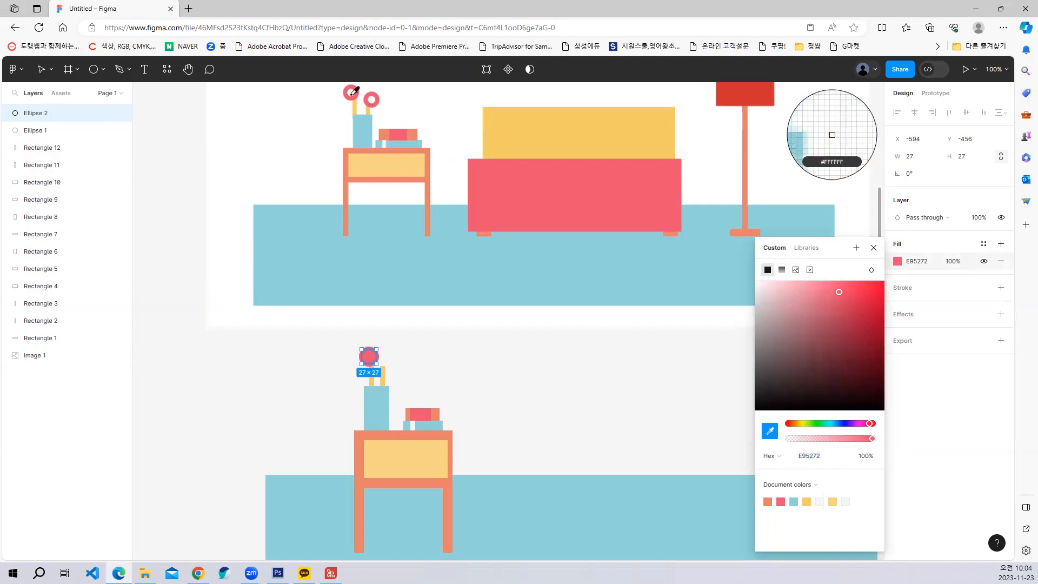
pyautogui.click(833, 133)
pyautogui.click(481, 380)
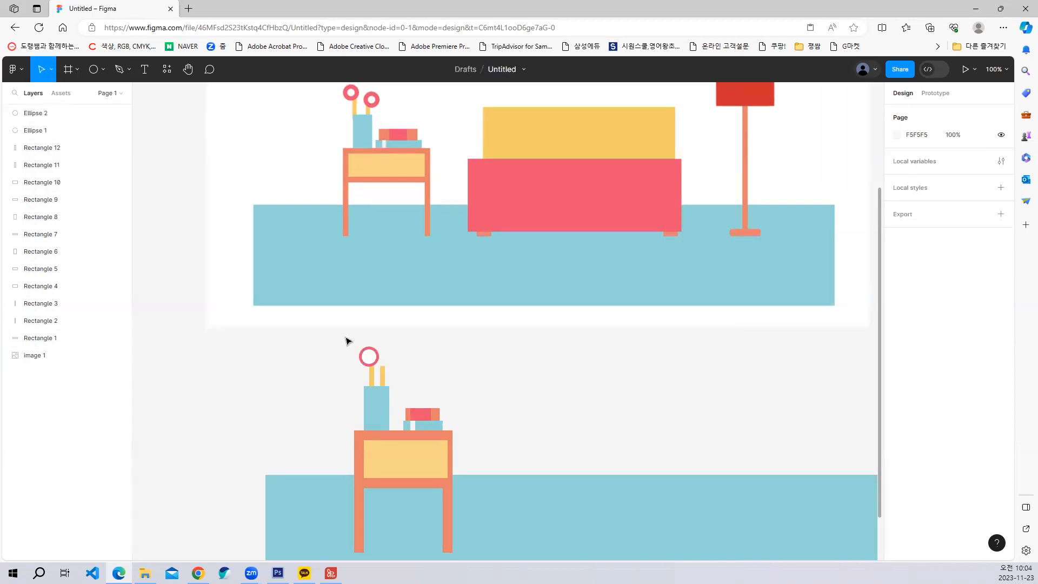
# Step: Duplicate both circles of the flower head onto the right stem, slightly lower than the original, and deselect them
pyautogui.moveTo(349, 339); pyautogui.dragTo(388, 372)
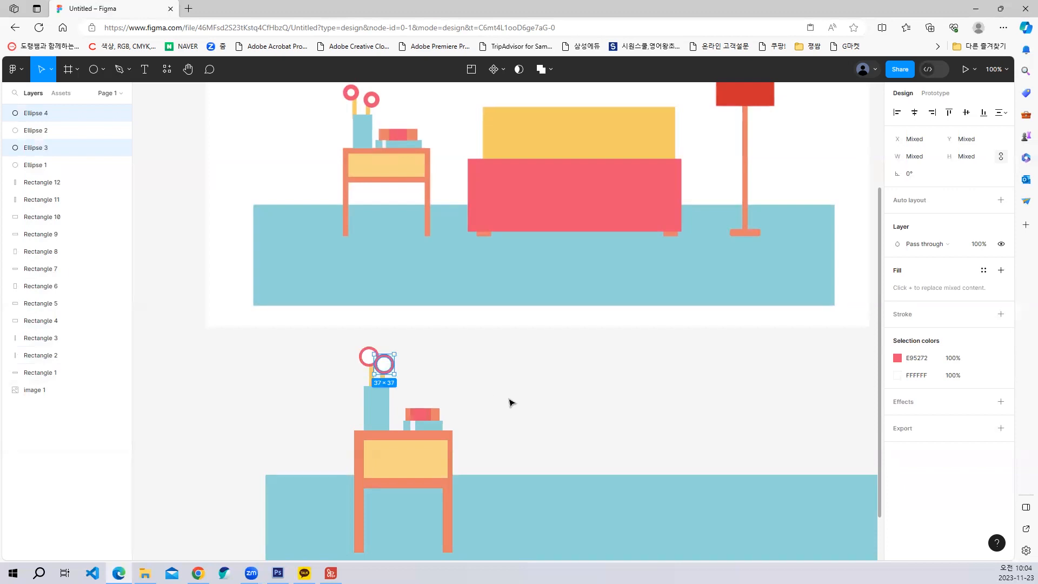
pyautogui.click(511, 402)
pyautogui.scroll(2, 513, 403)
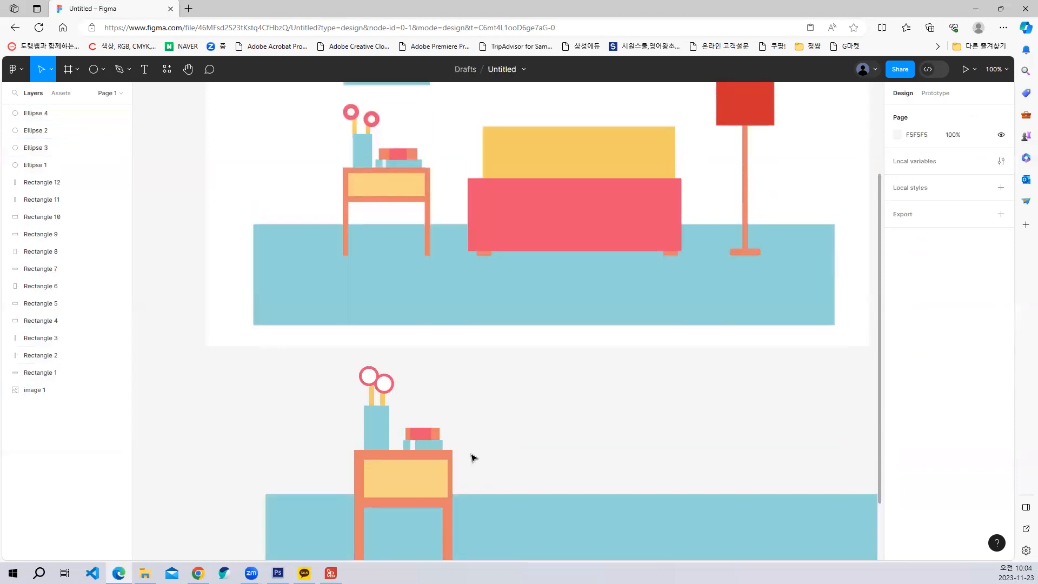
# Step: Move the whole recreated drawing down to leave room for the wall picture above it, and deselect it
pyautogui.press('-')
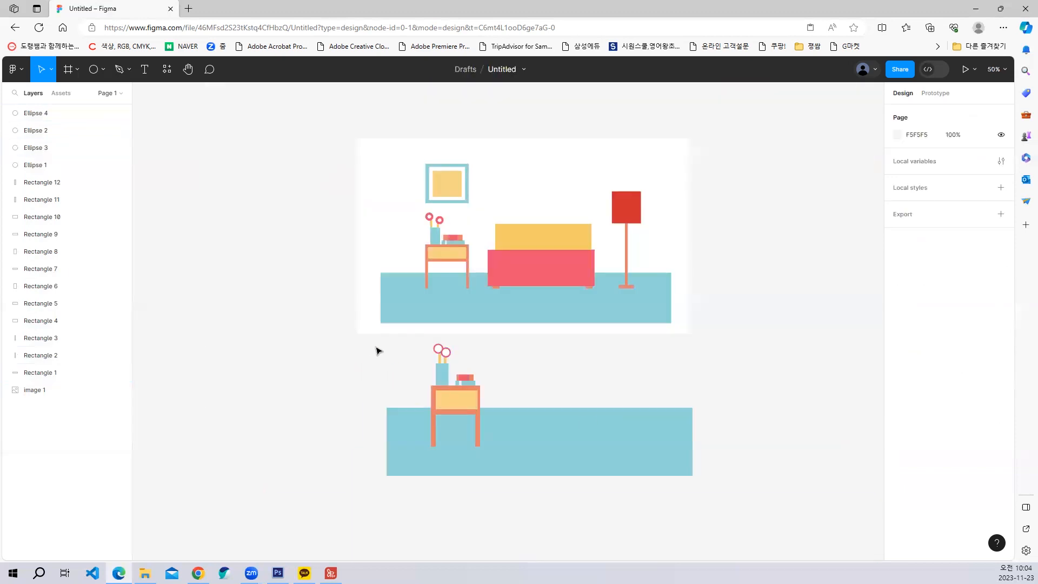
pyautogui.moveTo(371, 342); pyautogui.dragTo(594, 437)
pyautogui.moveTo(501, 450); pyautogui.dragTo(506, 518)
pyautogui.click(243, 262)
# Step: Draw a picture-frame rectangle of about 294 × 244 above the flowers and fill it with the blue 8ED4D8 sampled from the illustration's frame
pyautogui.click(92, 71)
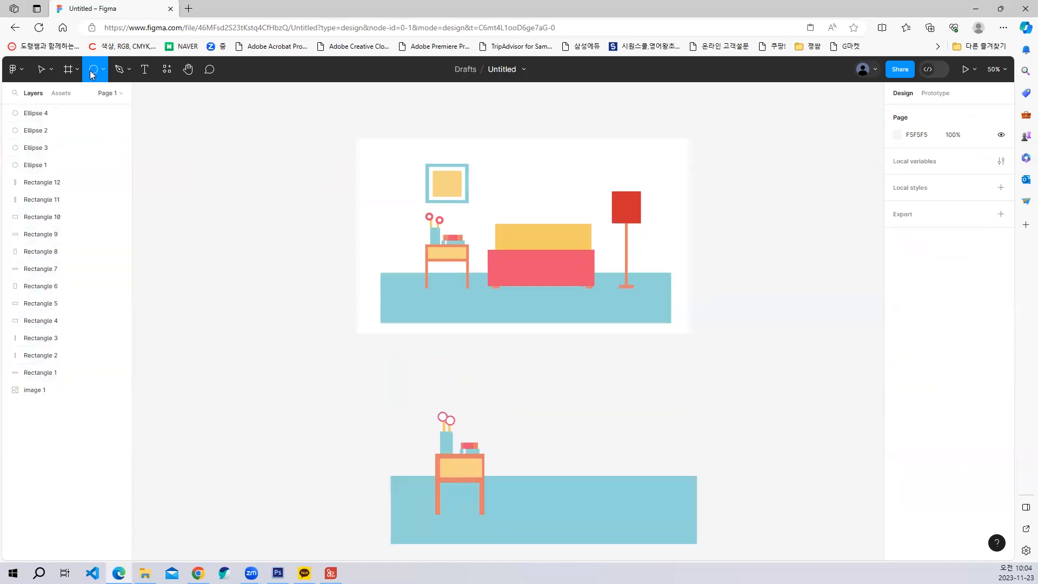
pyautogui.click(102, 70)
pyautogui.click(62, 95)
pyautogui.moveTo(399, 340); pyautogui.dragTo(478, 405)
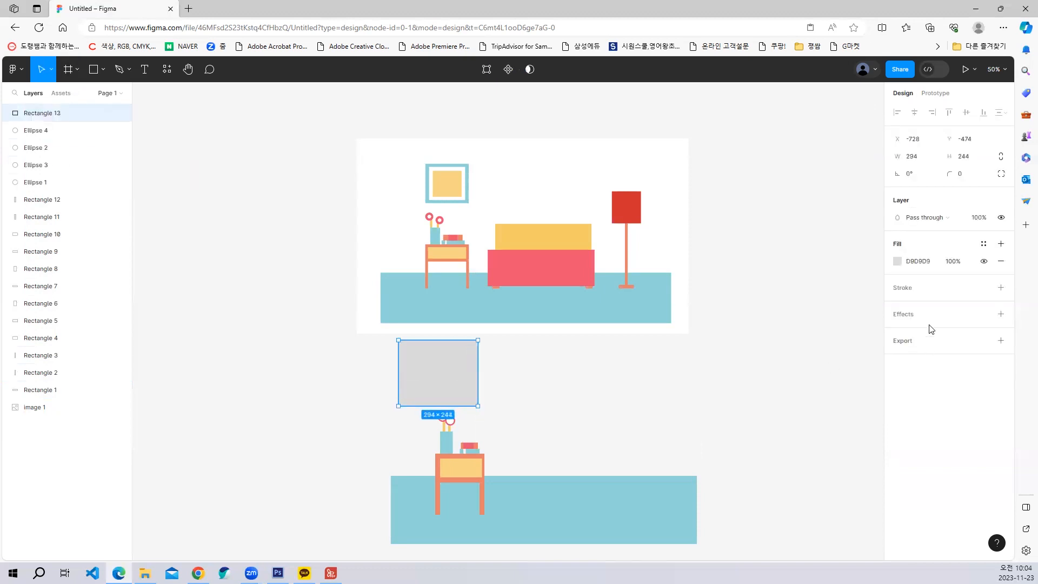
pyautogui.click(898, 262)
pyautogui.click(771, 432)
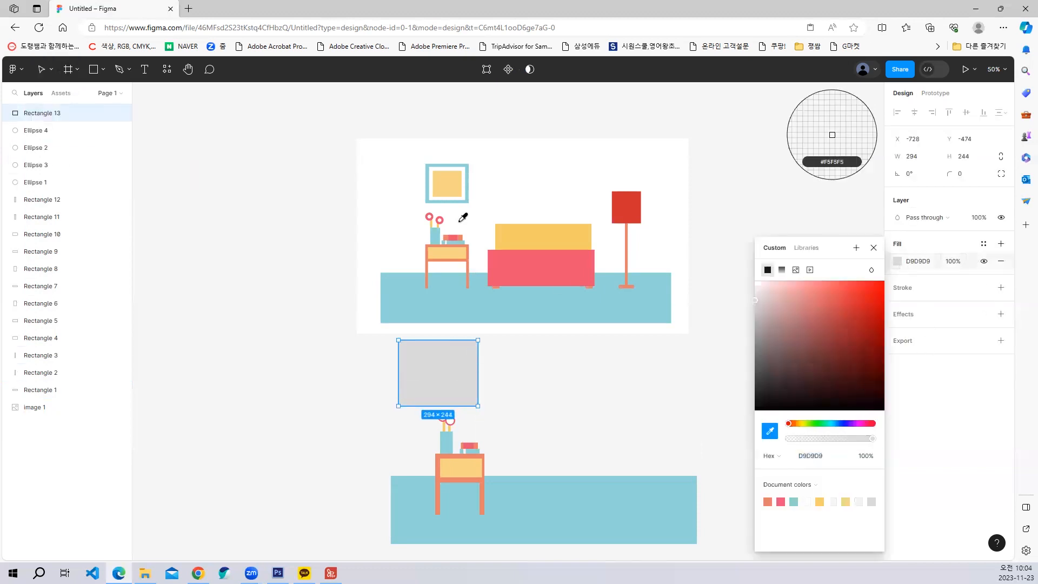
pyautogui.click(431, 174)
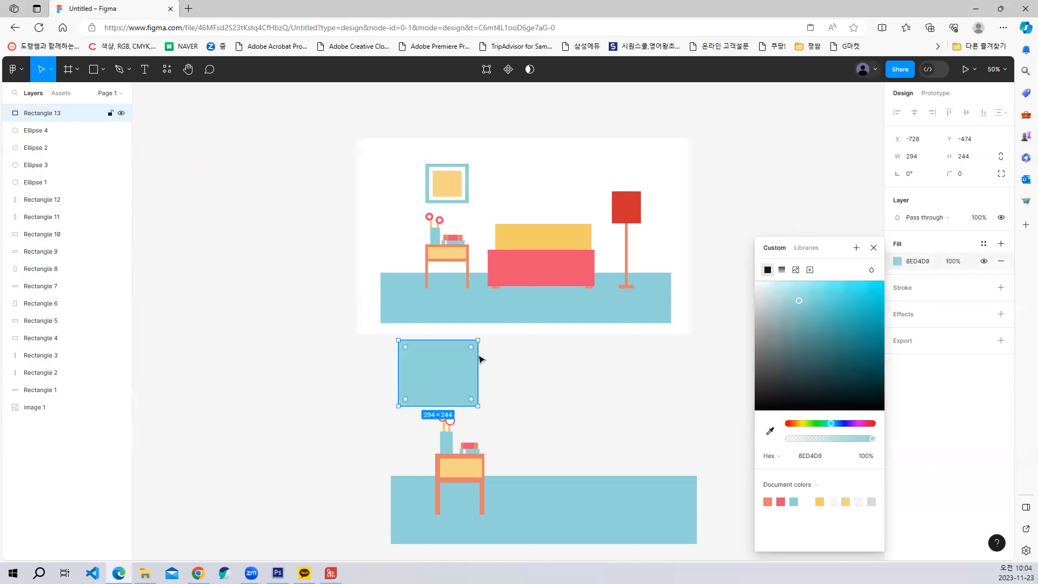
# Step: Draw a rectangle of about 248 × 190 inside the blue frame, fill it with sampled white FFFFFF and shift it slightly left
pyautogui.click(101, 65)
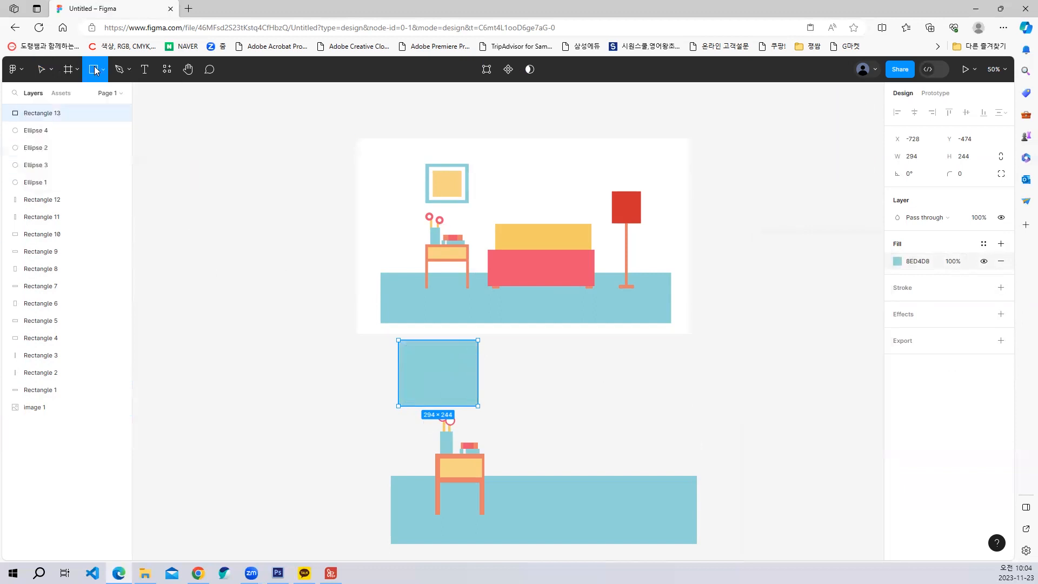
pyautogui.moveTo(407, 346); pyautogui.dragTo(474, 397)
pyautogui.click(897, 261)
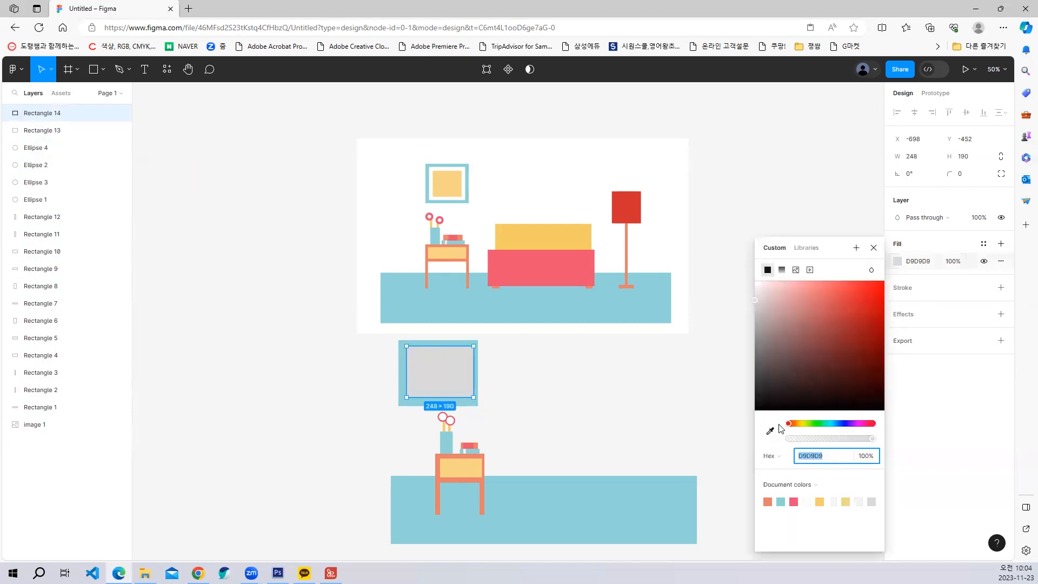
pyautogui.click(770, 431)
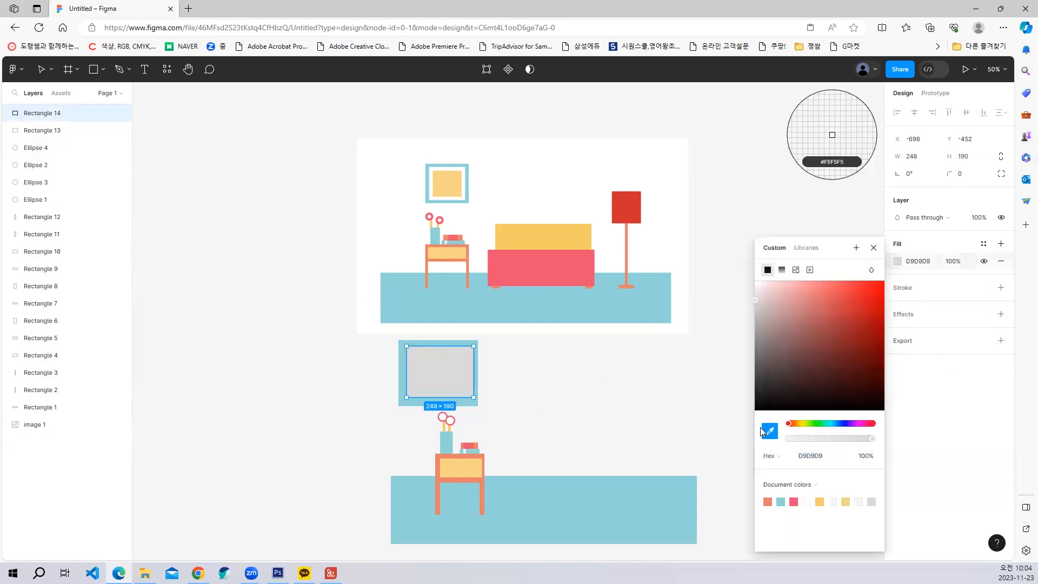
pyautogui.click(431, 184)
pyautogui.moveTo(441, 374); pyautogui.dragTo(438, 375)
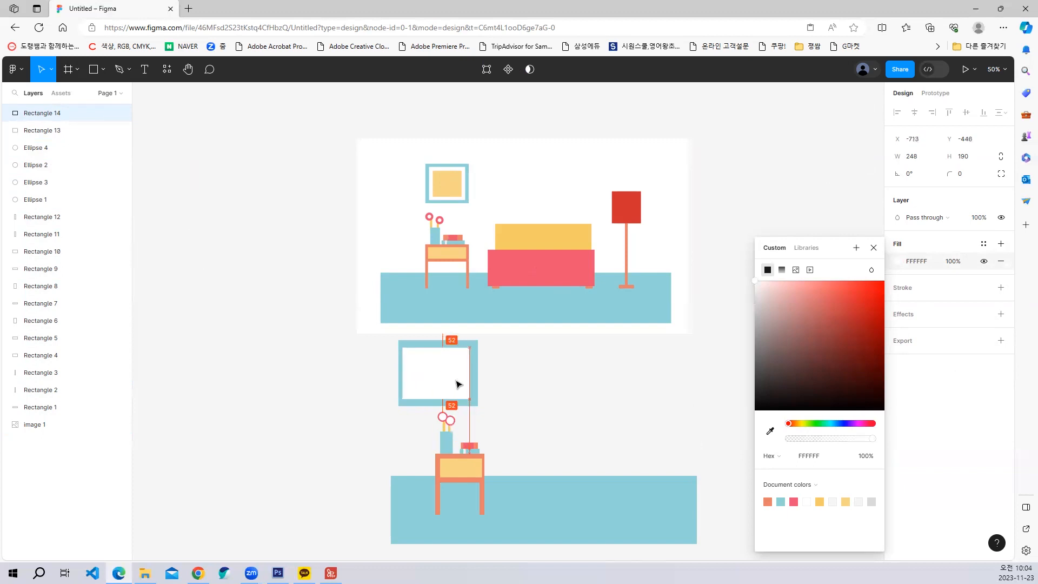
pyautogui.click(350, 346)
# Step: Draw a rectangle of about 192 × 170 inside the white area and fill it with the yellow F5D484 sampled from the illustration's picture
pyautogui.click(94, 69)
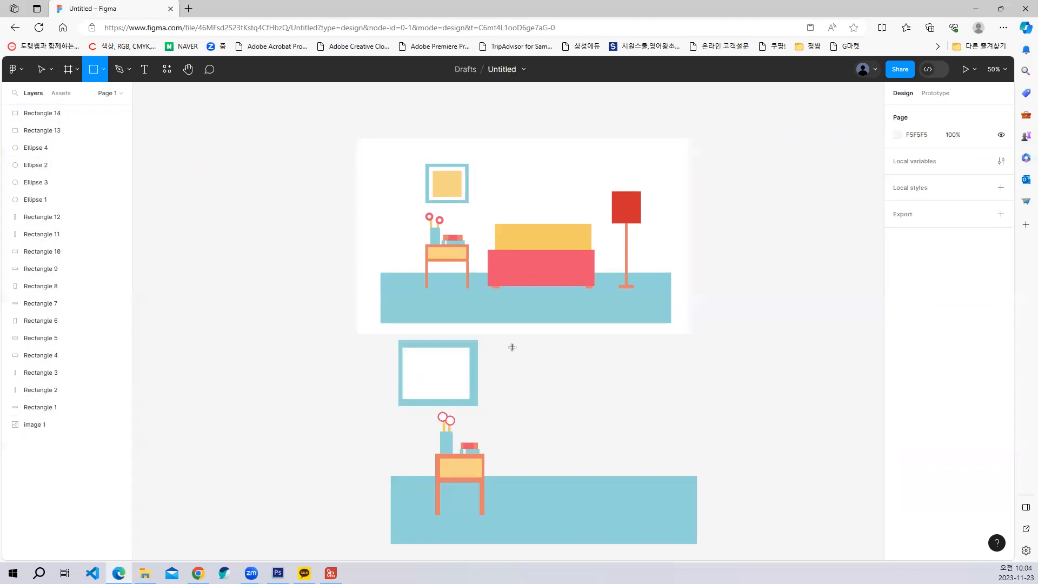
pyautogui.moveTo(512, 347)
pyautogui.mouseDown()
pyautogui.moveTo(564, 393)
pyautogui.moveTo(450, 378)
pyautogui.mouseUp()
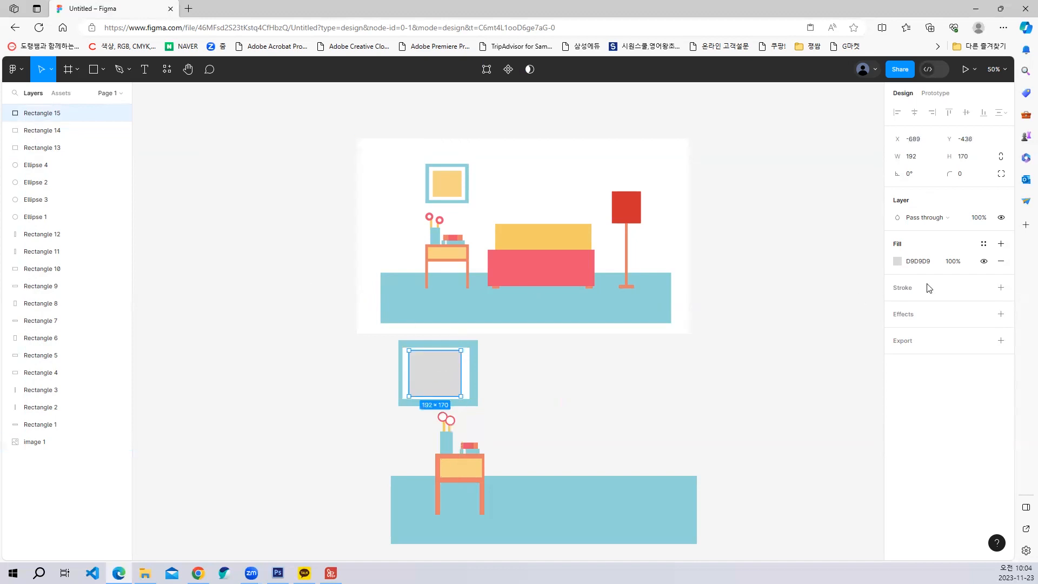
pyautogui.click(899, 263)
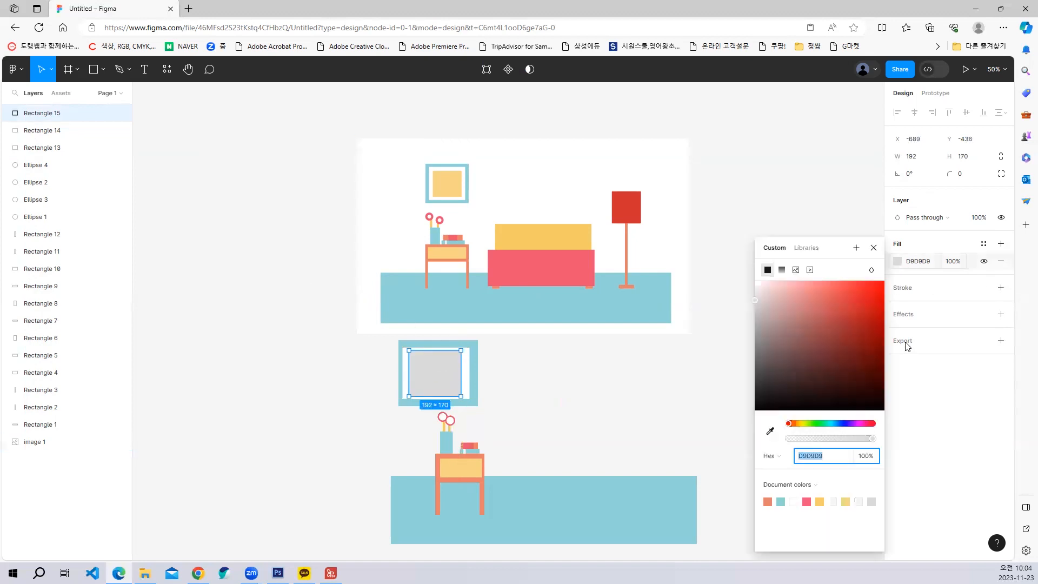
pyautogui.click(770, 433)
pyautogui.click(447, 184)
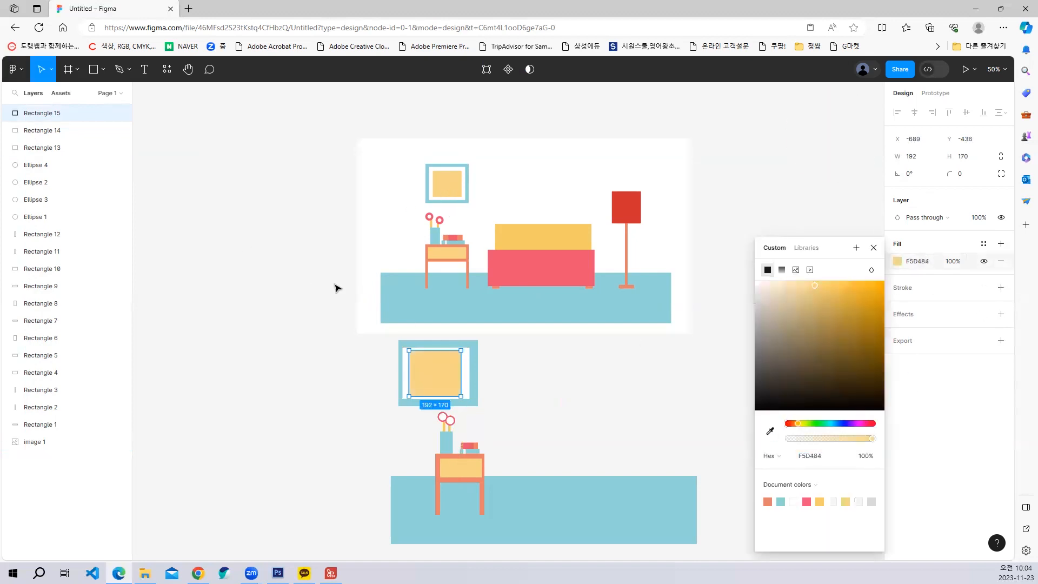
pyautogui.click(374, 365)
# Step: Align the three picture-frame rectangles on a common horizontal centre and deselect them
pyautogui.moveTo(379, 348); pyautogui.dragTo(440, 372)
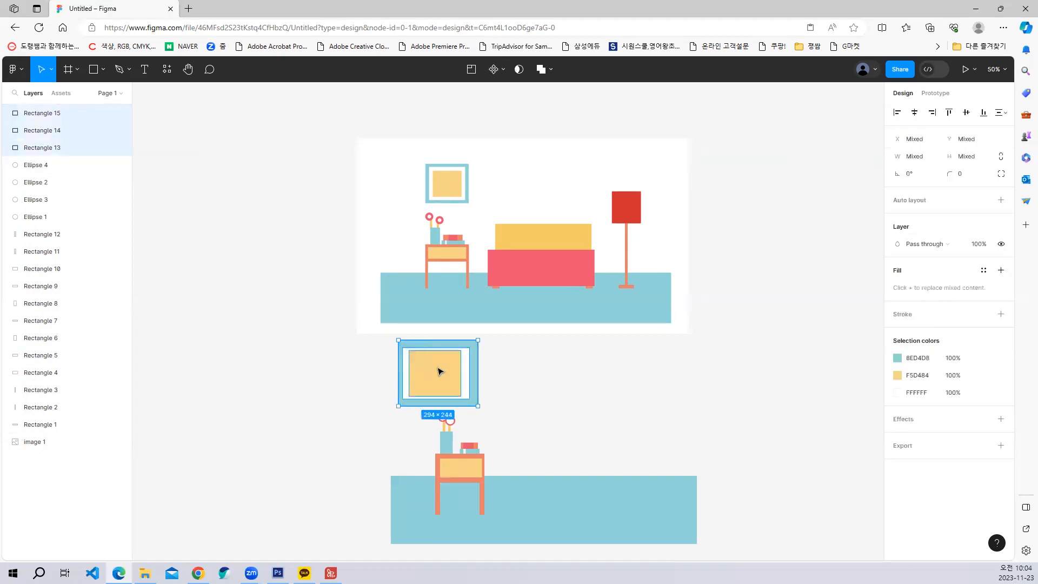
pyautogui.click(915, 112)
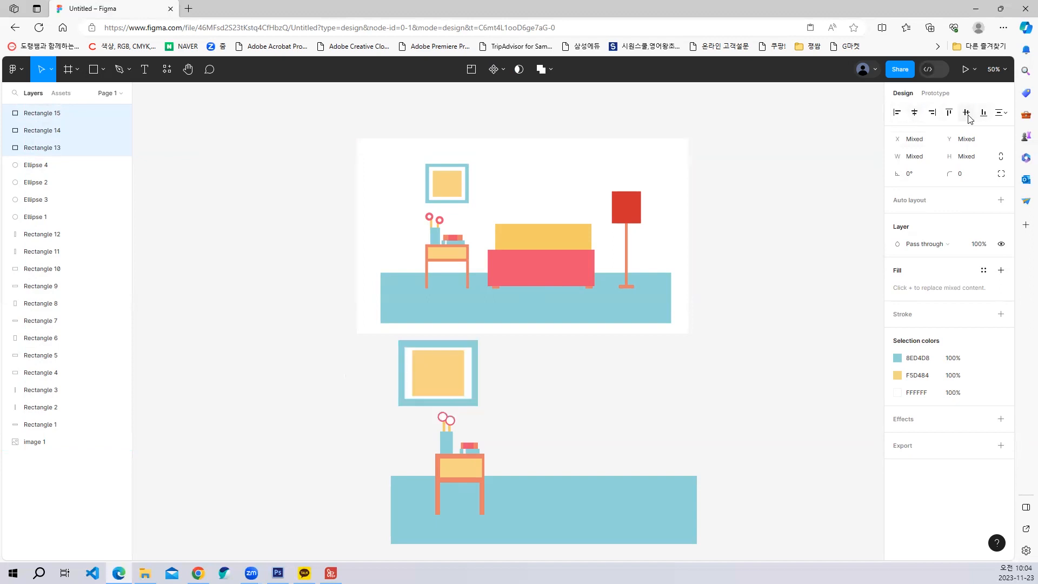
pyautogui.click(638, 349)
# Step: Draw a sofa leg of about 36 × 78 on the floor, fill it with the sampled orange E57F69, and duplicate it to the right
pyautogui.scroll(-1, 606, 411)
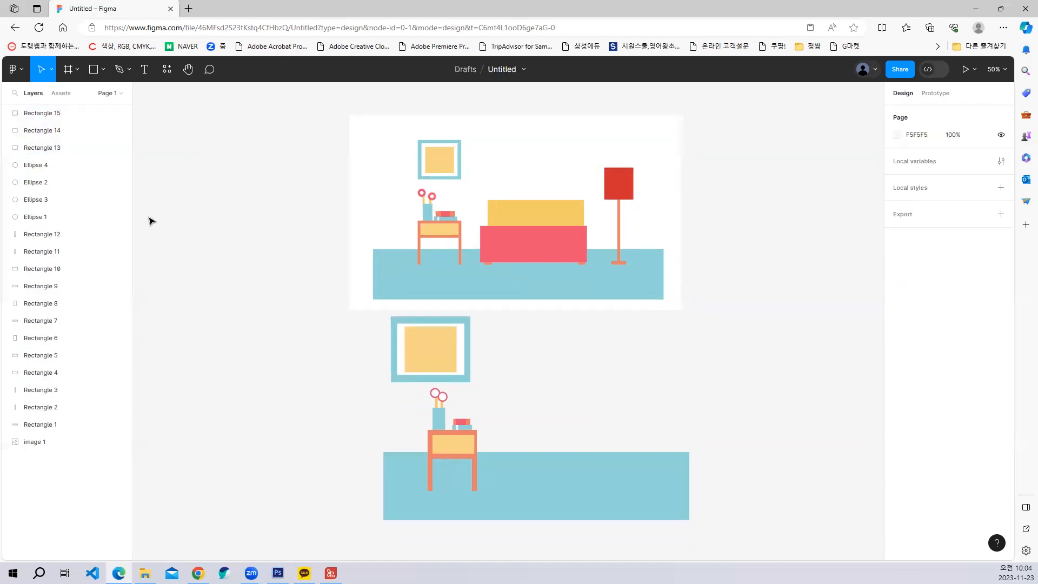
pyautogui.click(92, 71)
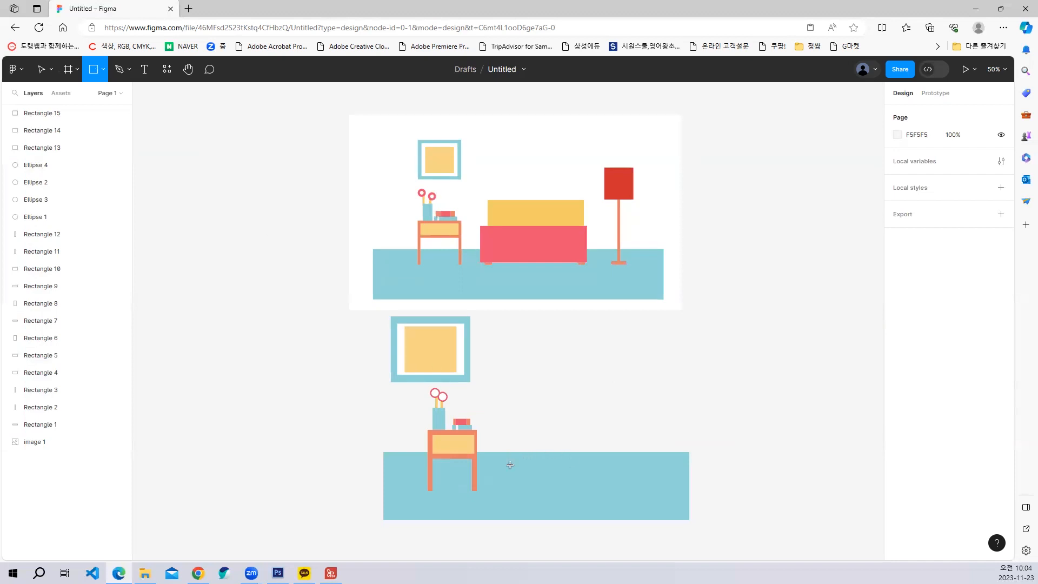
pyautogui.moveTo(510, 465); pyautogui.dragTo(519, 485)
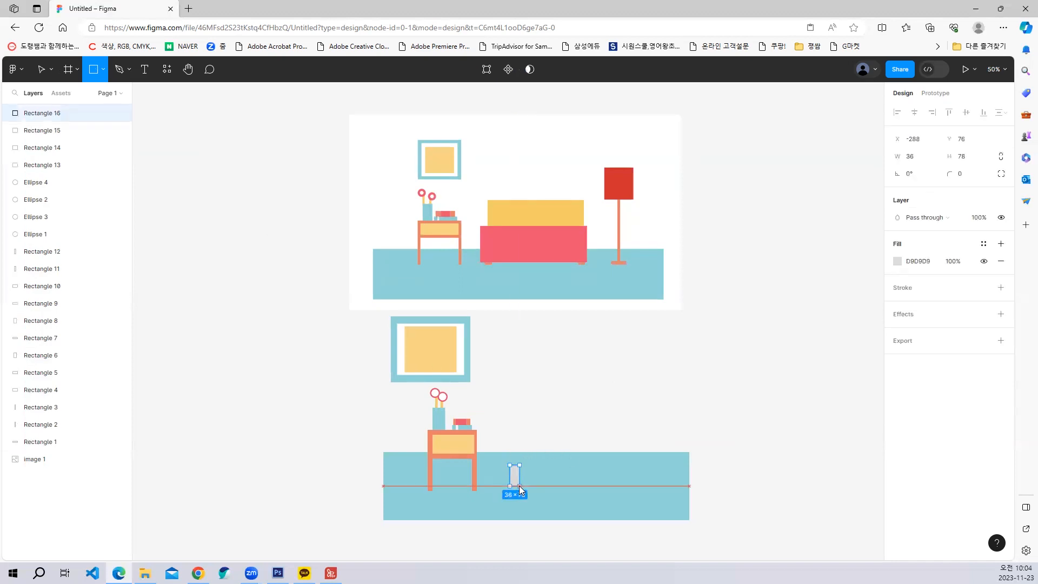
pyautogui.click(898, 262)
pyautogui.click(771, 431)
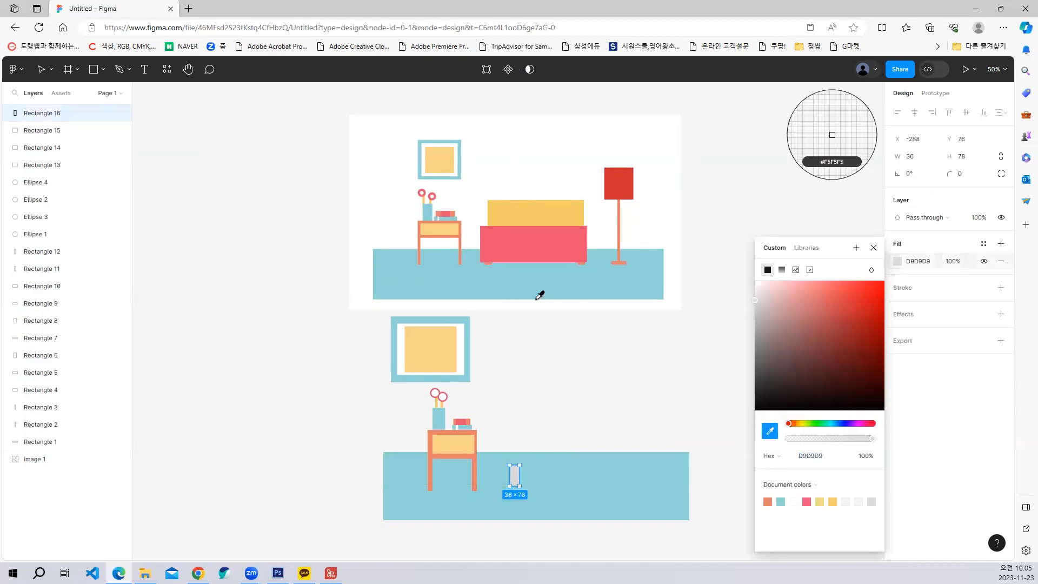
pyautogui.click(489, 263)
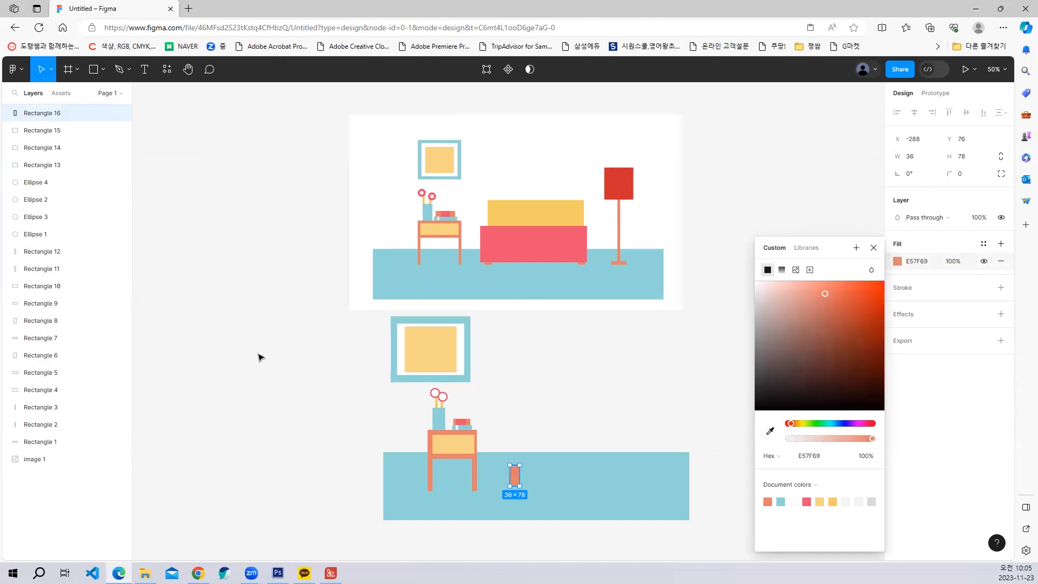
pyautogui.click(221, 353)
pyautogui.moveTo(514, 475); pyautogui.dragTo(601, 476)
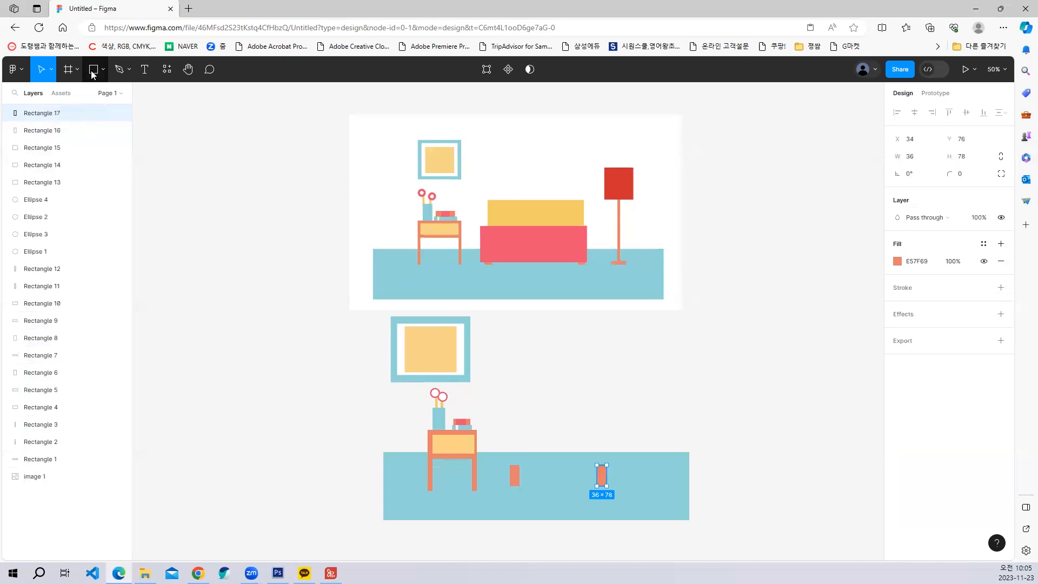
# Step: Draw the sofa body of about 490 × 238 over the legs and fill it with the pink E95272 sampled from the illustration's sofa
pyautogui.press('r')
pyautogui.moveTo(489, 408); pyautogui.dragTo(621, 472)
pyautogui.click(898, 262)
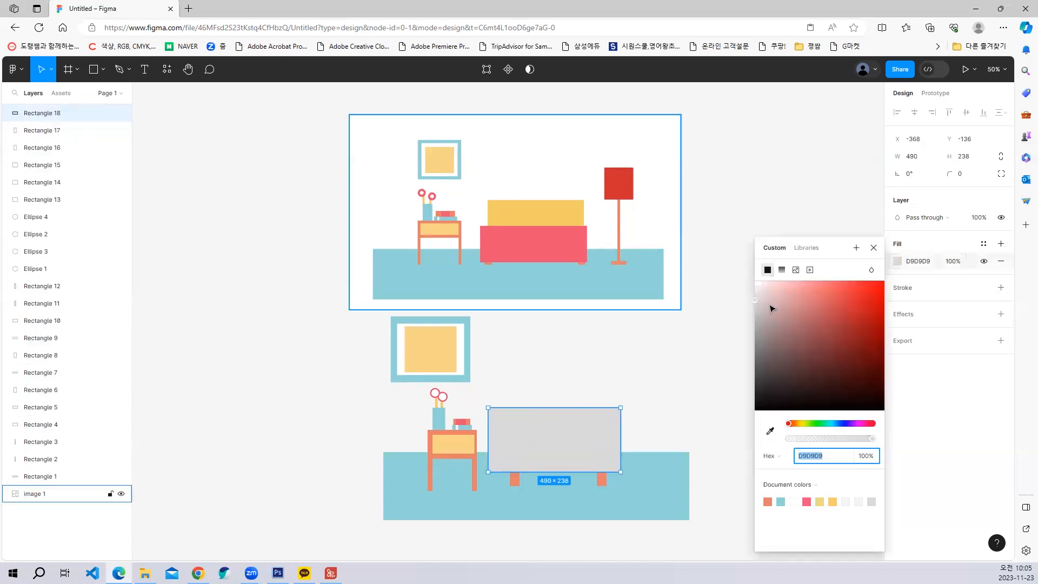
pyautogui.click(770, 431)
pyautogui.click(523, 251)
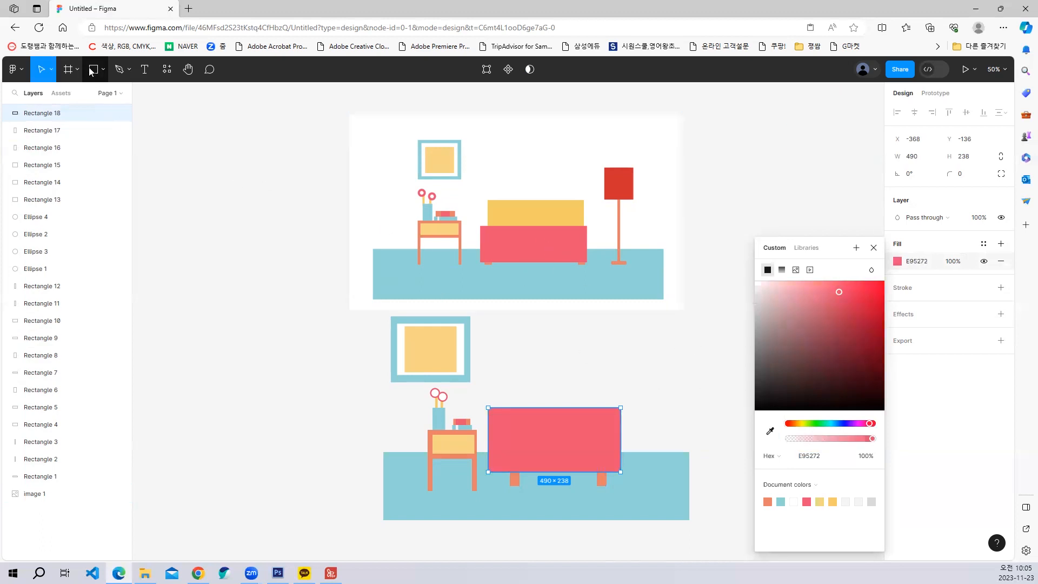
# Step: Draw the sofa backrest of about 340 × 135 over the pink body's upper edge and fill it with the sampled yellow F4CC66
pyautogui.click(92, 70)
pyautogui.moveTo(510, 383); pyautogui.dragTo(601, 418)
pyautogui.click(900, 263)
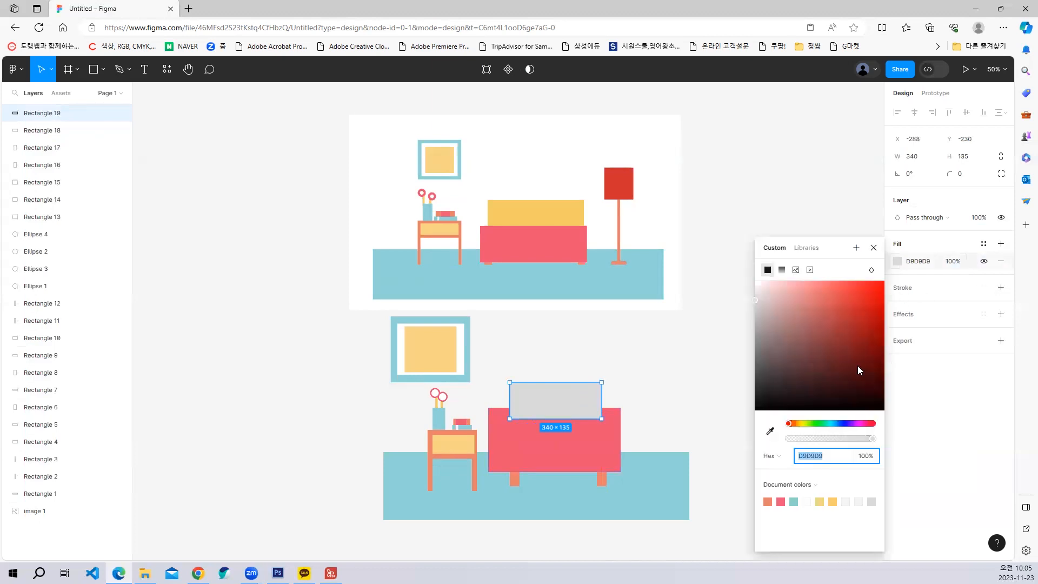
pyautogui.click(770, 437)
pyautogui.click(562, 213)
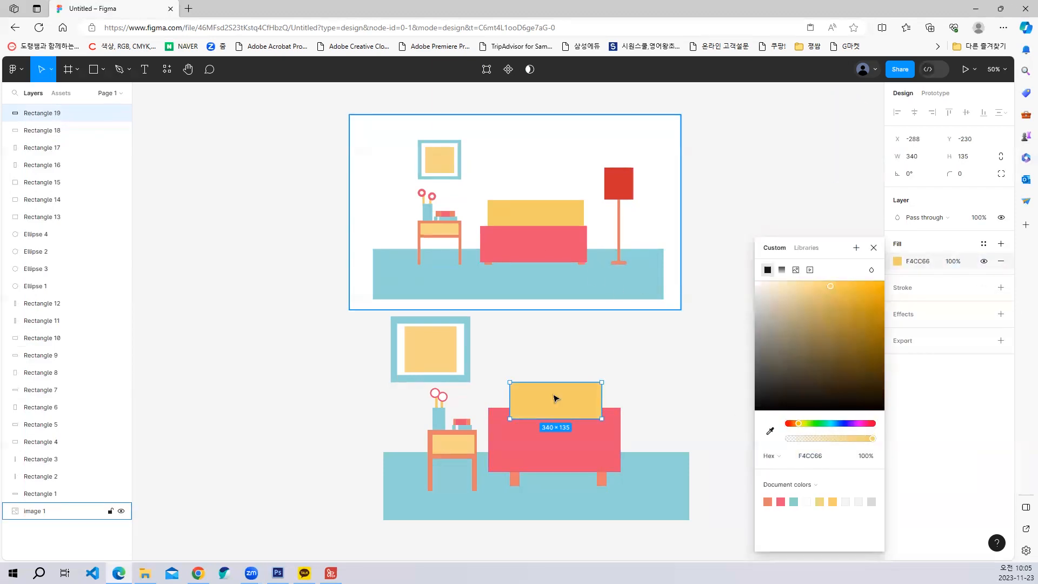
# Step: Draw the floor lamp's base of about 88 × 26 on the floor beside the sofa and fill it with the sampled orange E57F69
pyautogui.click(93, 69)
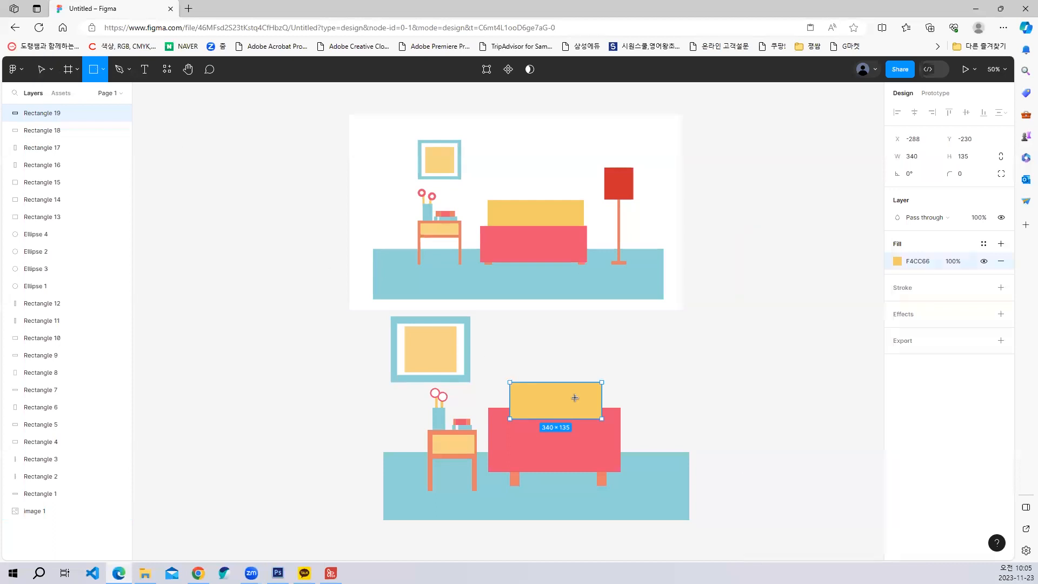
pyautogui.moveTo(646, 465); pyautogui.dragTo(670, 472)
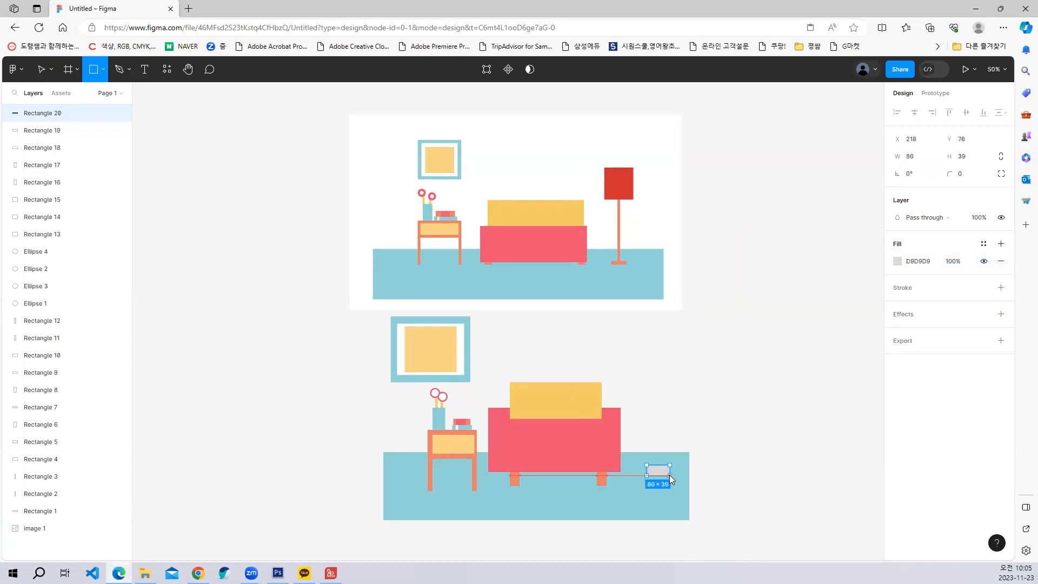
pyautogui.click(899, 262)
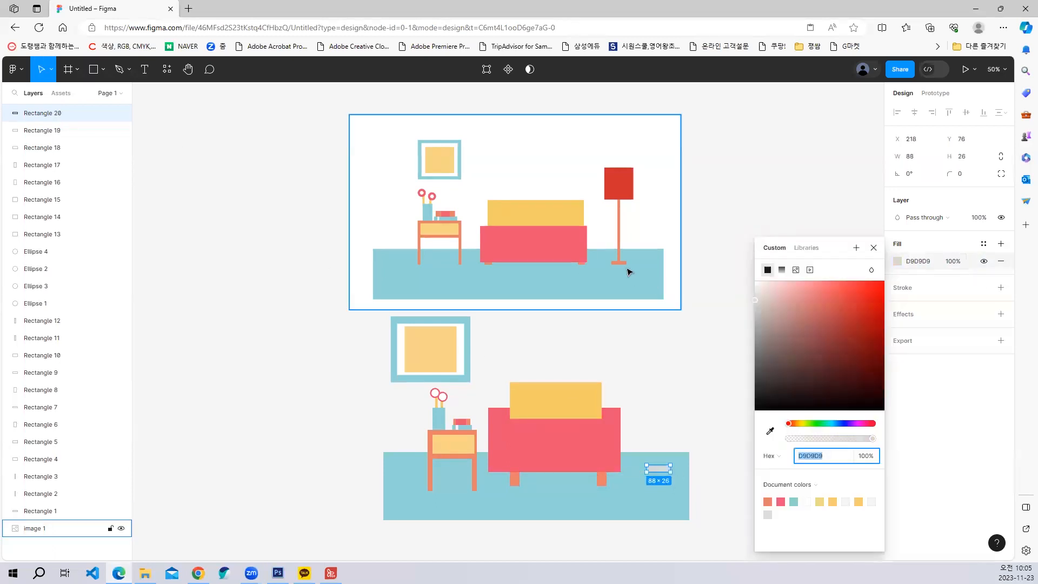
pyautogui.click(771, 431)
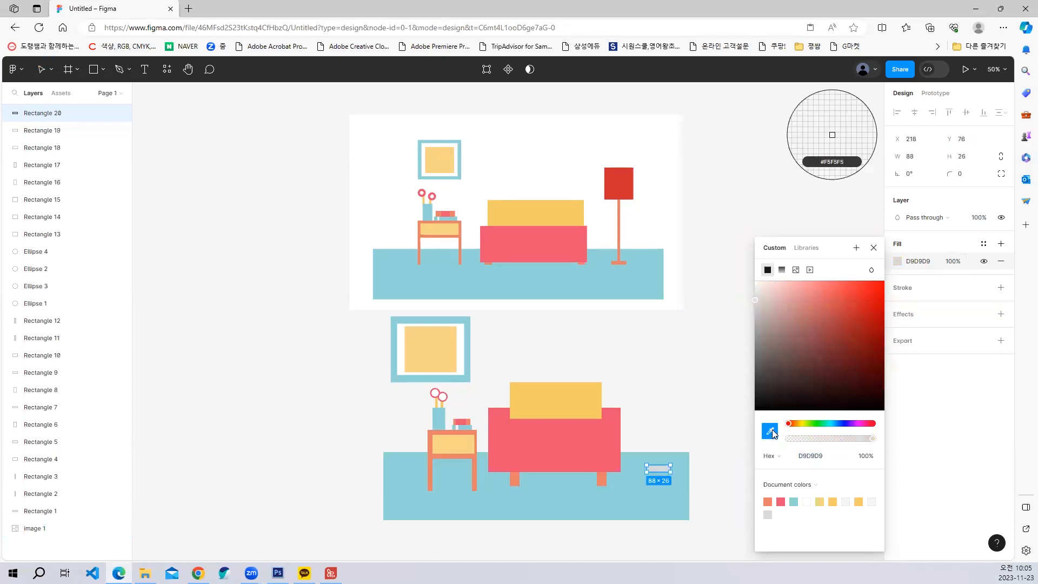
pyautogui.click(617, 266)
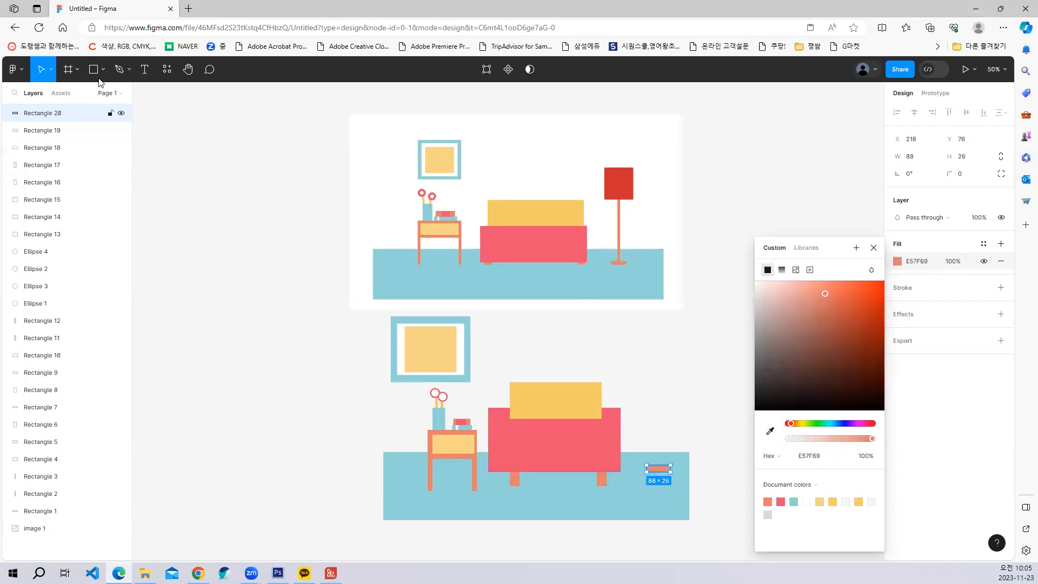
# Step: Draw the lamp pole of about 38 × 319 above the base, fill it with the sampled orange E57F69, and centre it over the base
pyautogui.press('r')
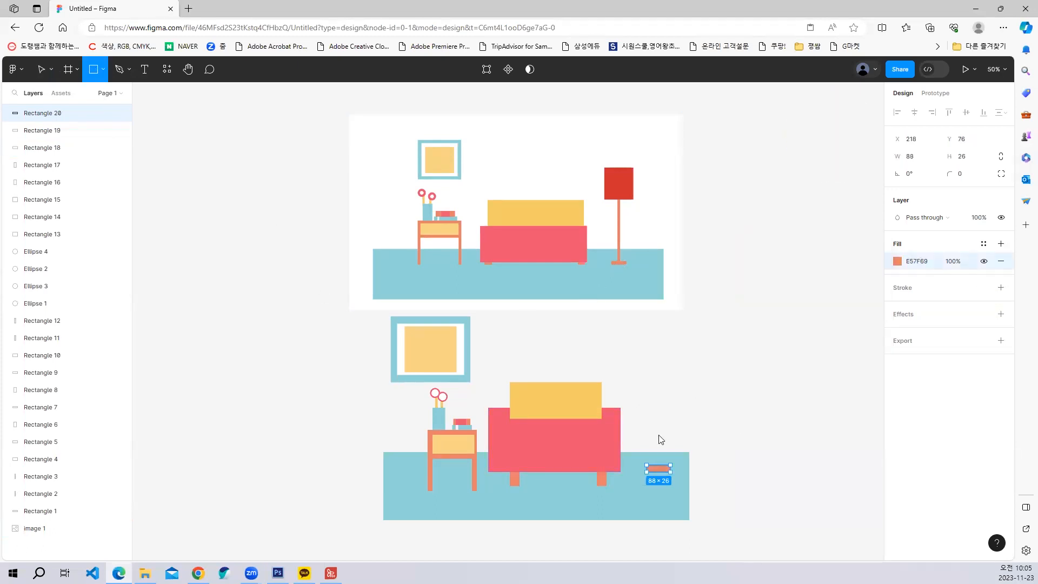
pyautogui.moveTo(663, 469); pyautogui.dragTo(652, 382)
pyautogui.click(897, 261)
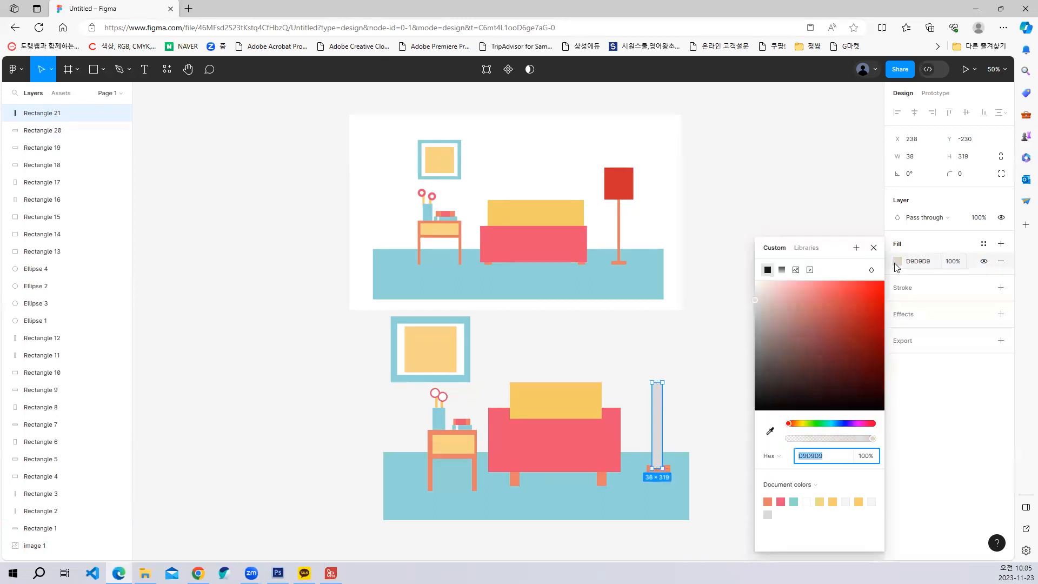
pyautogui.click(769, 432)
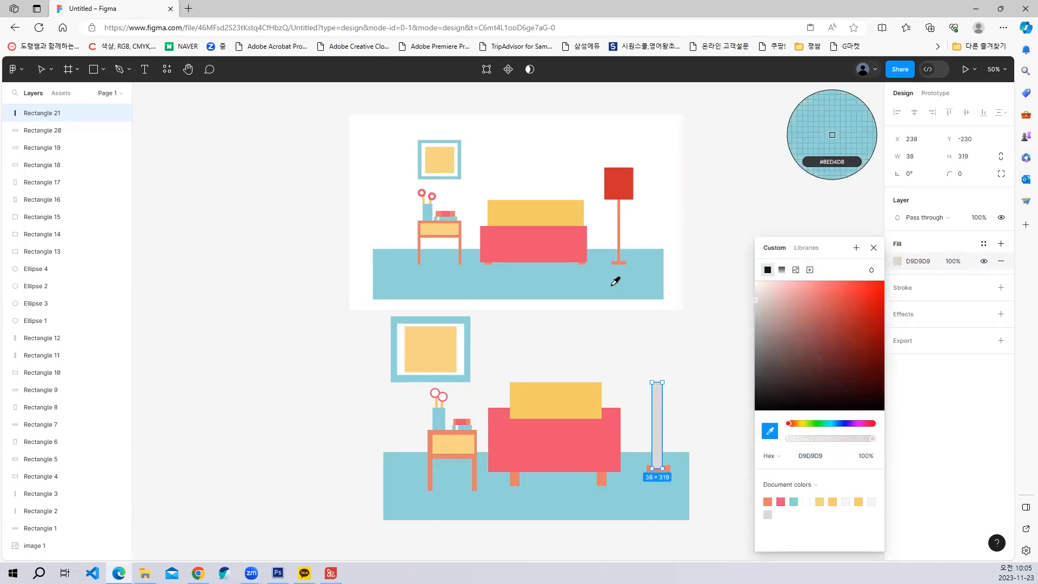
pyautogui.click(619, 260)
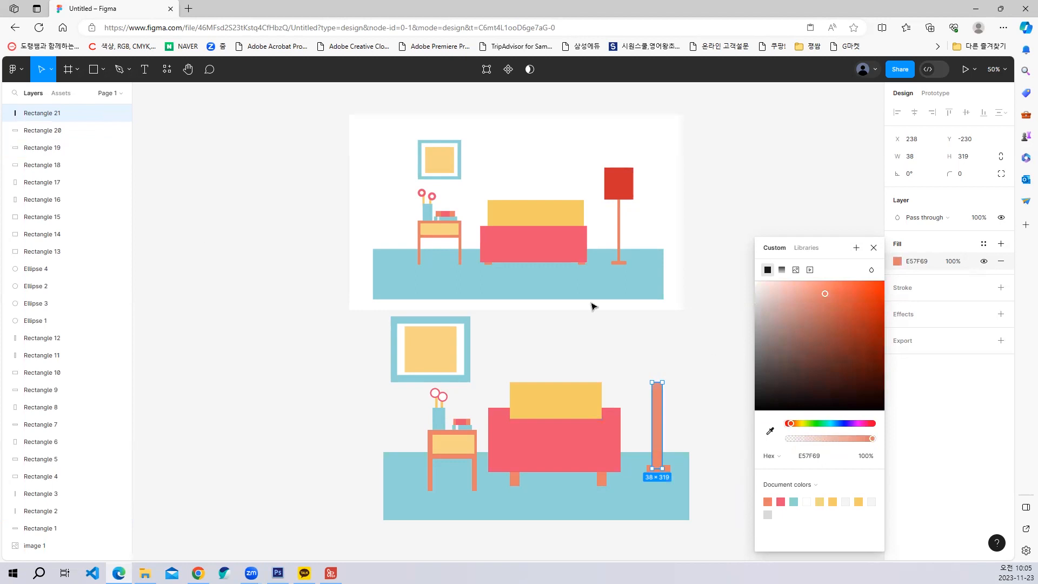
pyautogui.moveTo(661, 422); pyautogui.dragTo(663, 421)
# Step: Draw the lampshade of about 214 × 182 over the pole's upper end and fill it with the red CC2C2F sampled from the illustration's lamp
pyautogui.click(89, 67)
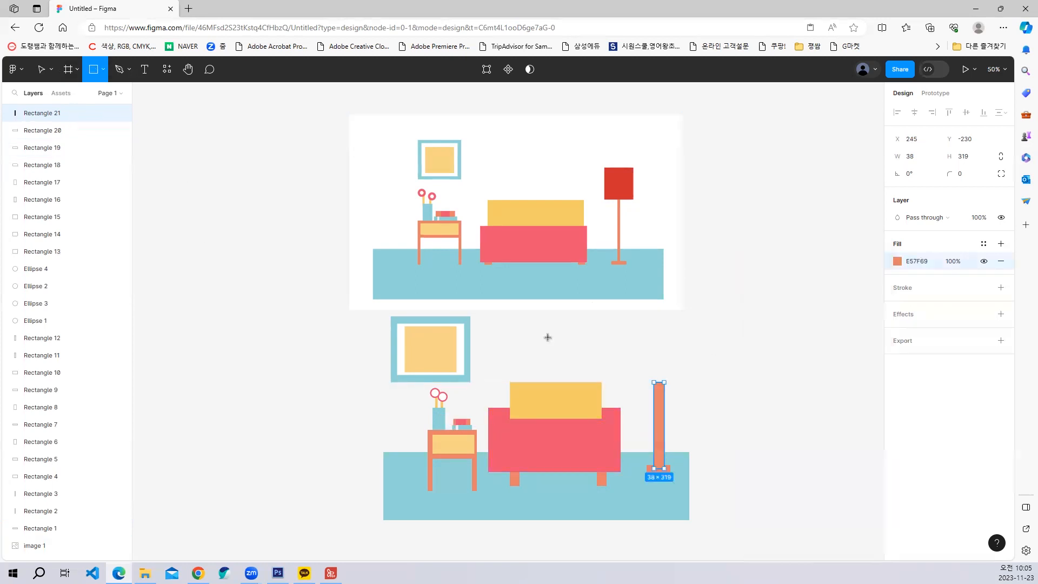
pyautogui.moveTo(628, 344); pyautogui.dragTo(687, 393)
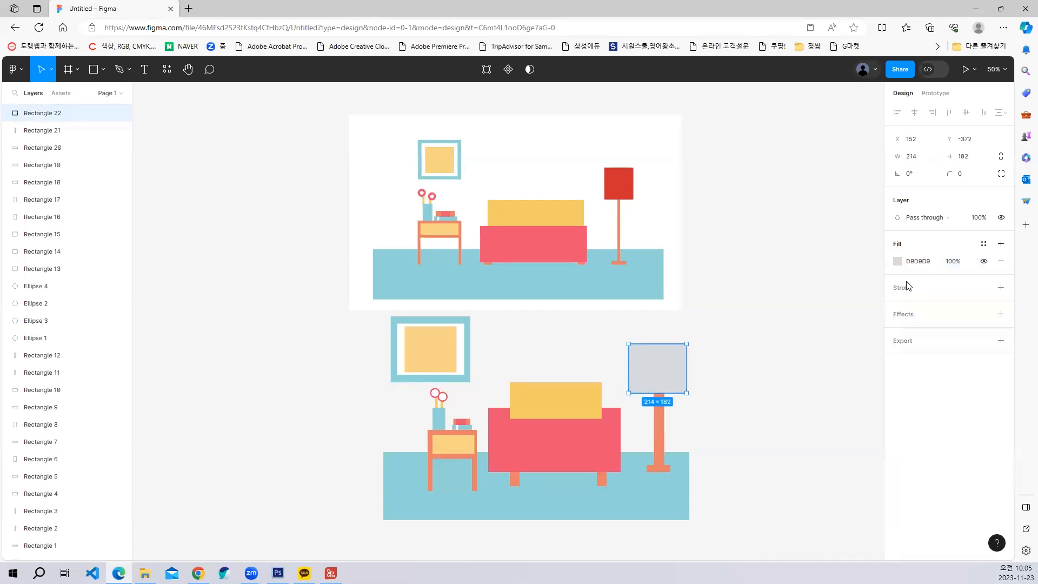
pyautogui.click(897, 262)
pyautogui.click(812, 454)
pyautogui.click(771, 431)
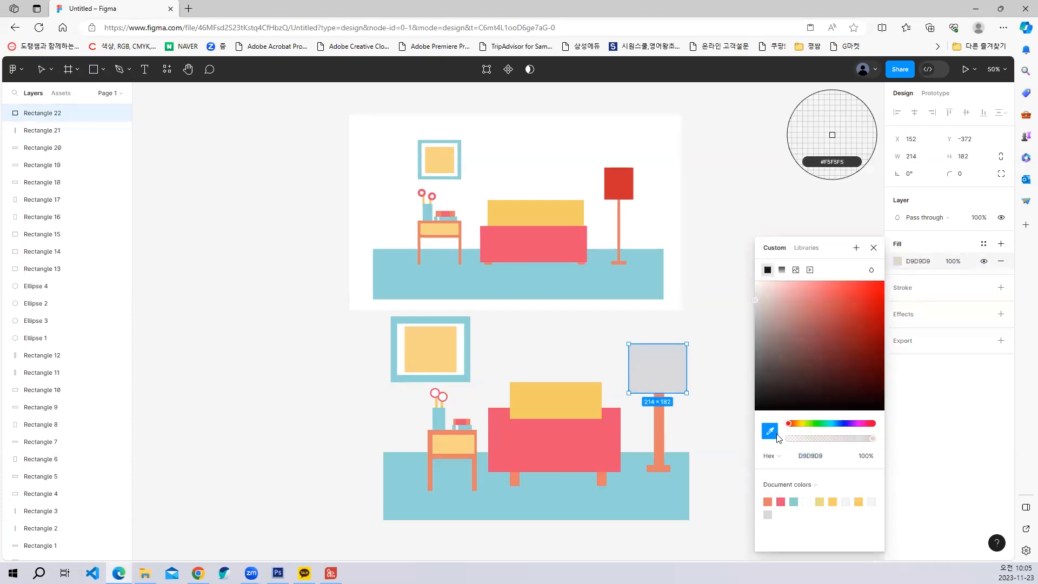
pyautogui.click(622, 180)
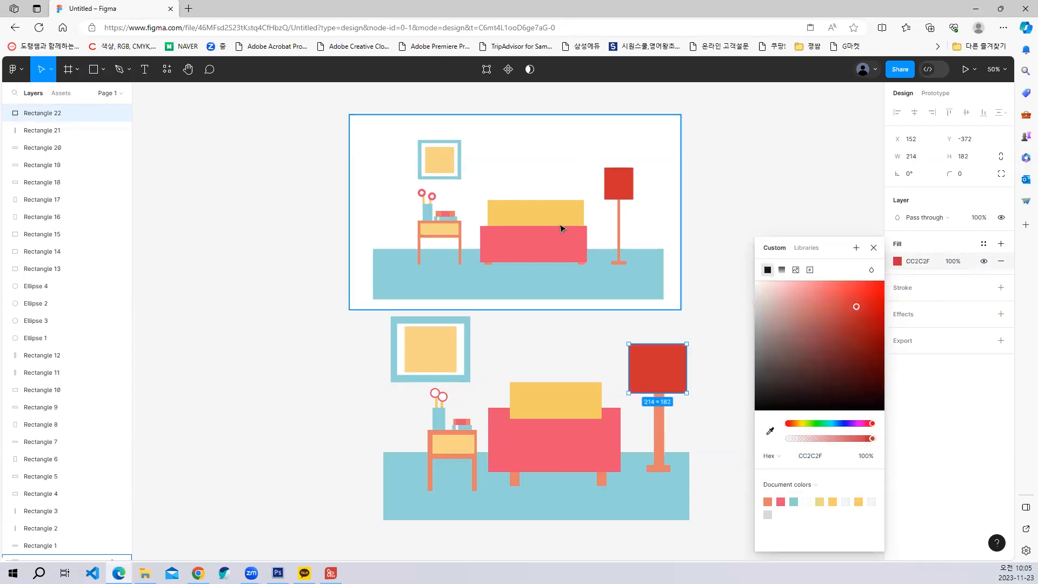
pyautogui.click(261, 253)
pyautogui.moveTo(649, 383); pyautogui.dragTo(653, 383)
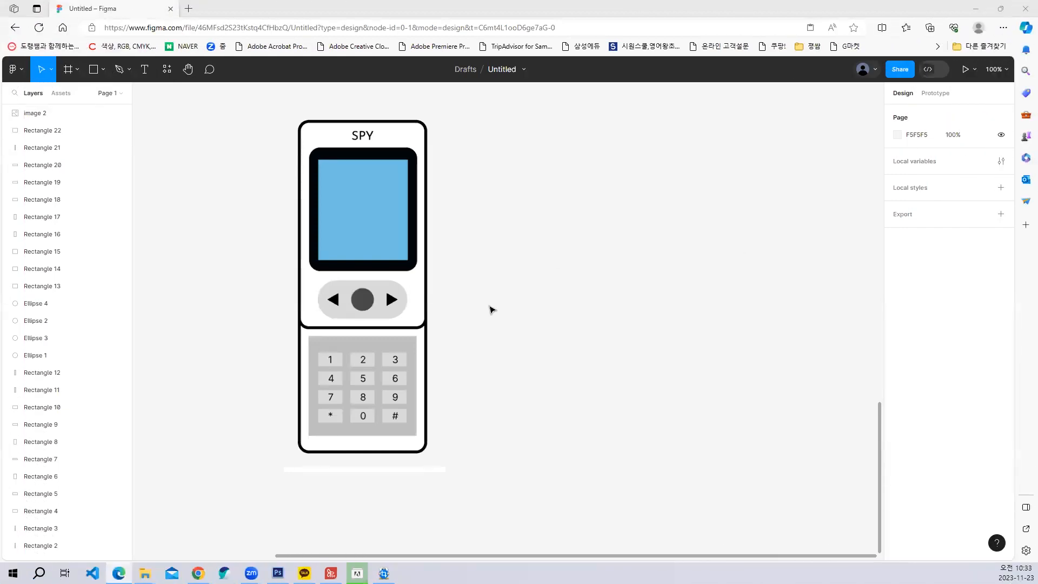
pyautogui.click(427, 303)
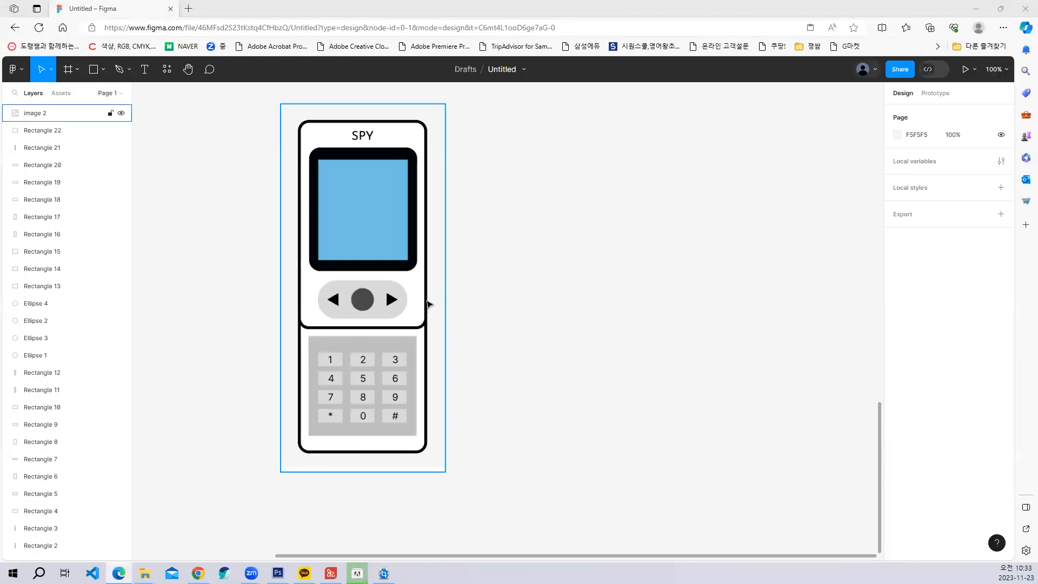
pyautogui.click(523, 280)
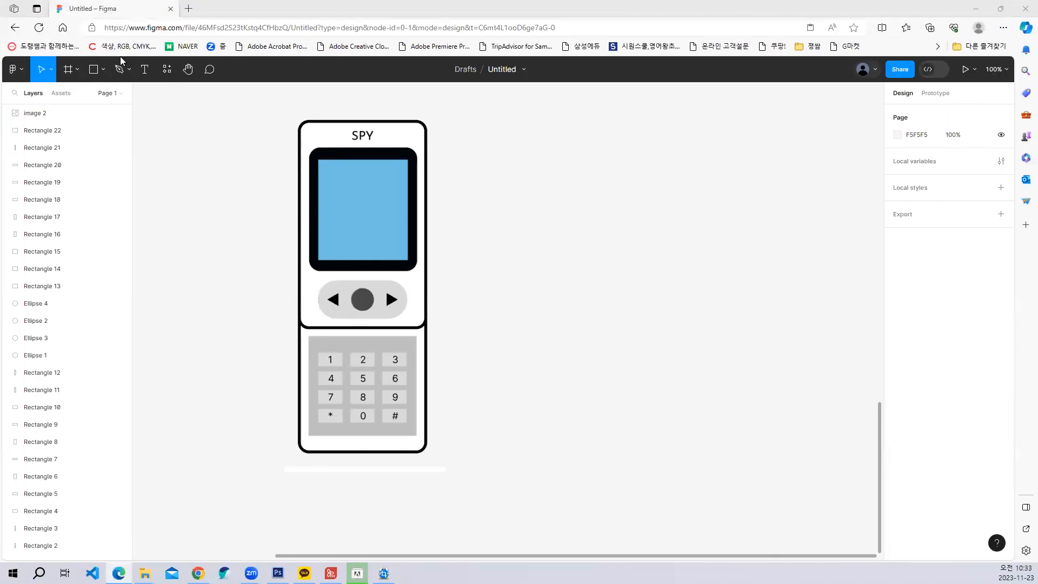
# Step: Draw a rectangle about 311 × 523 on the empty canvas beside the reference phone
pyautogui.scroll(-1, 191, 285)
pyautogui.scroll(1, 207, 279)
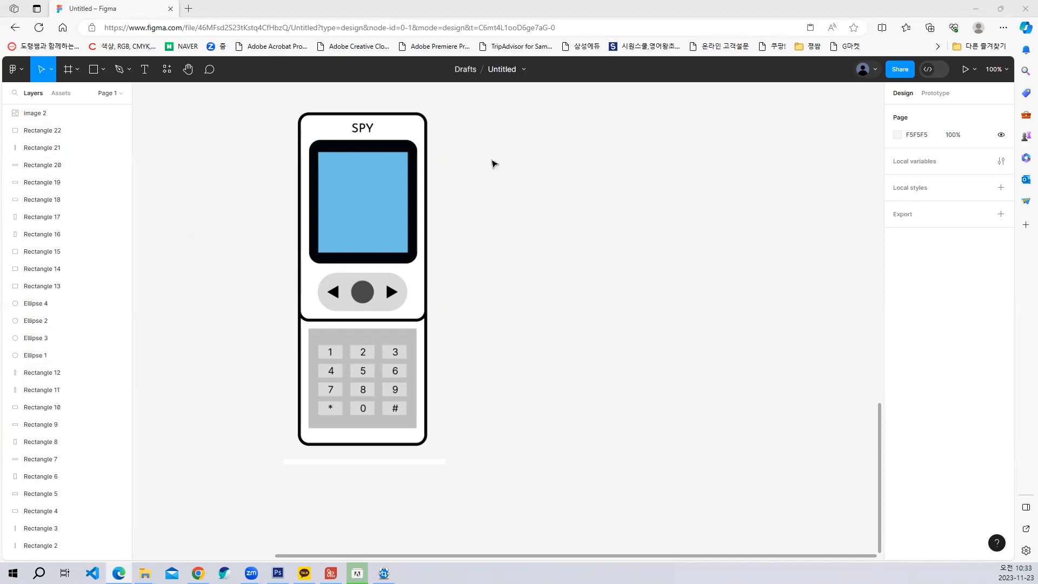
pyautogui.hscroll(2, 495, 222)
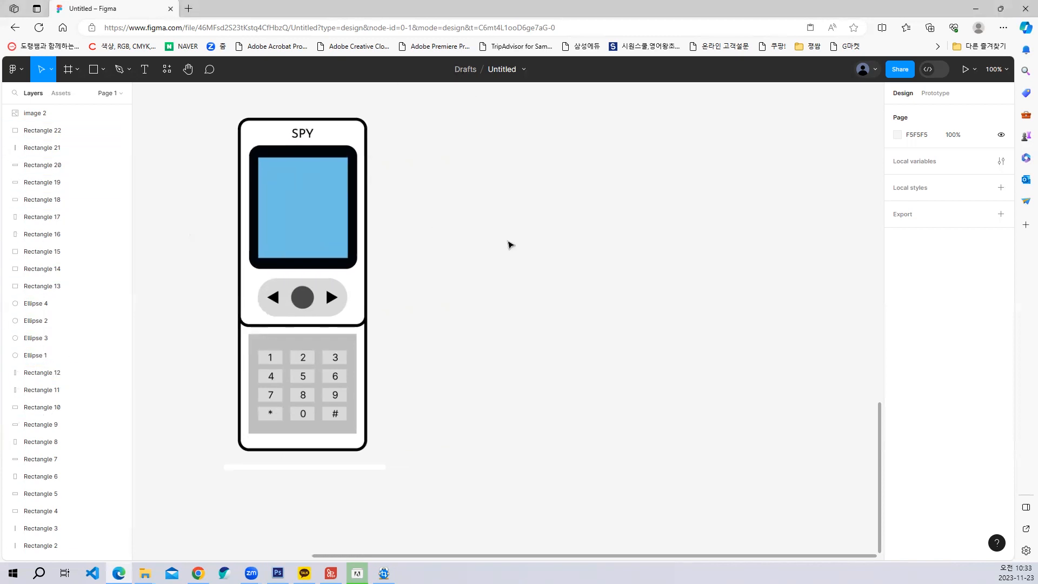
pyautogui.click(107, 73)
pyautogui.click(43, 93)
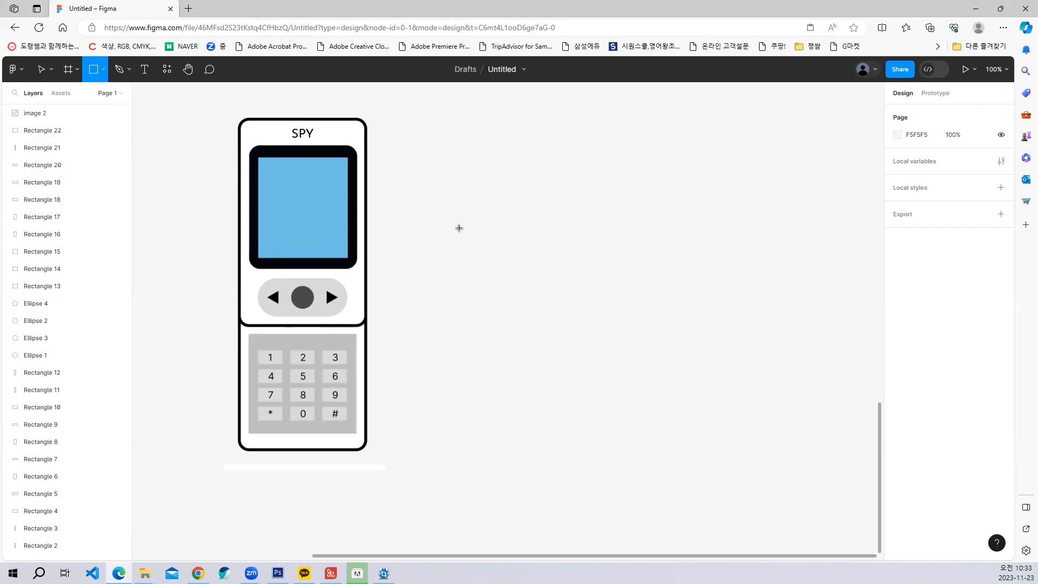
pyautogui.moveTo(436, 158); pyautogui.dragTo(512, 301)
pyautogui.moveTo(532, 336)
pyautogui.mouseDown()
pyautogui.moveTo(613, 432)
pyautogui.moveTo(605, 441)
pyautogui.mouseUp()
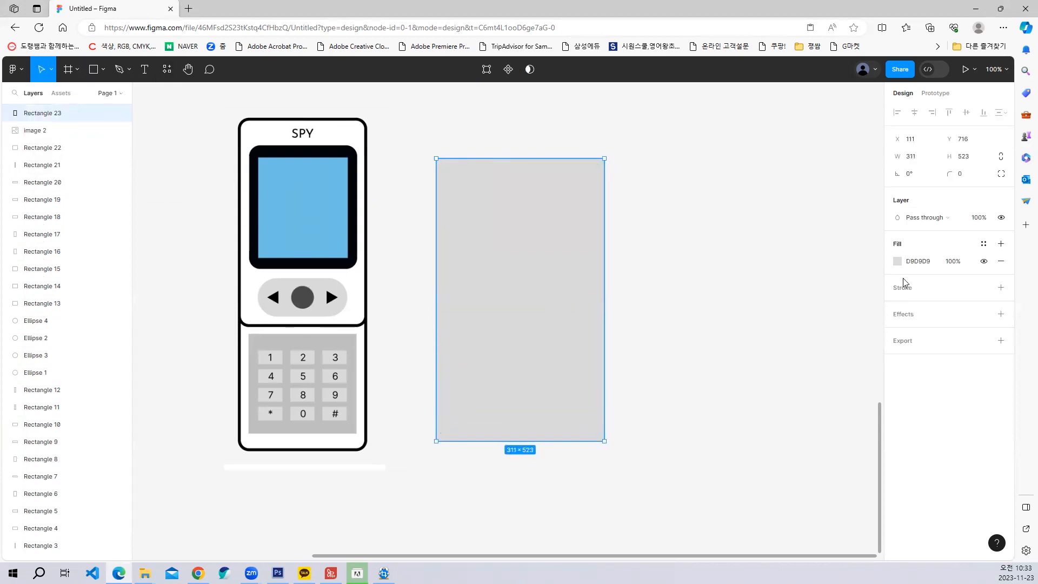
# Step: Fill the new rectangle with the pale pink FDF3F3
pyautogui.click(897, 262)
pyautogui.moveTo(774, 300); pyautogui.dragTo(757, 284)
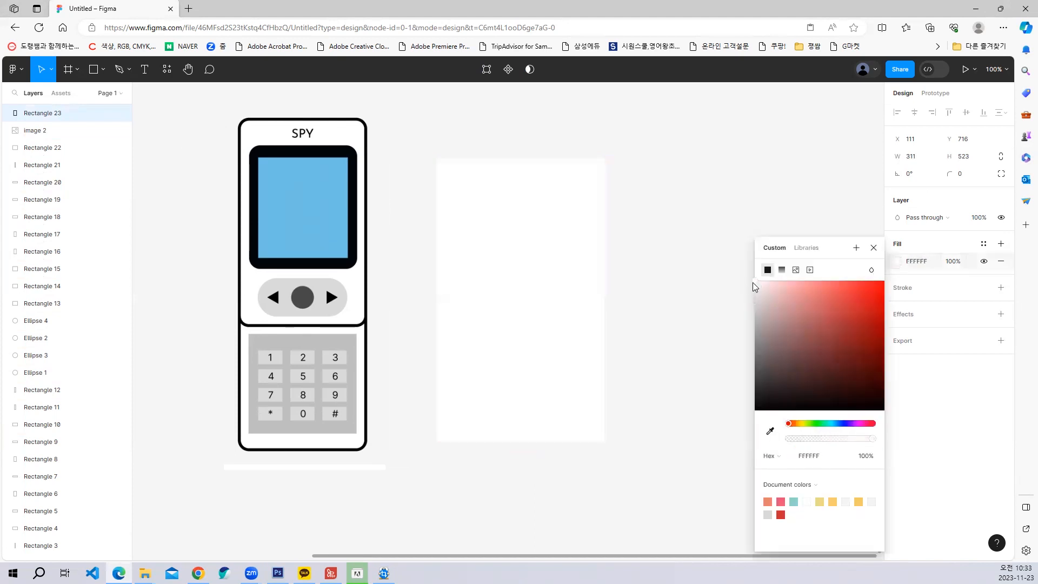
pyautogui.click(924, 290)
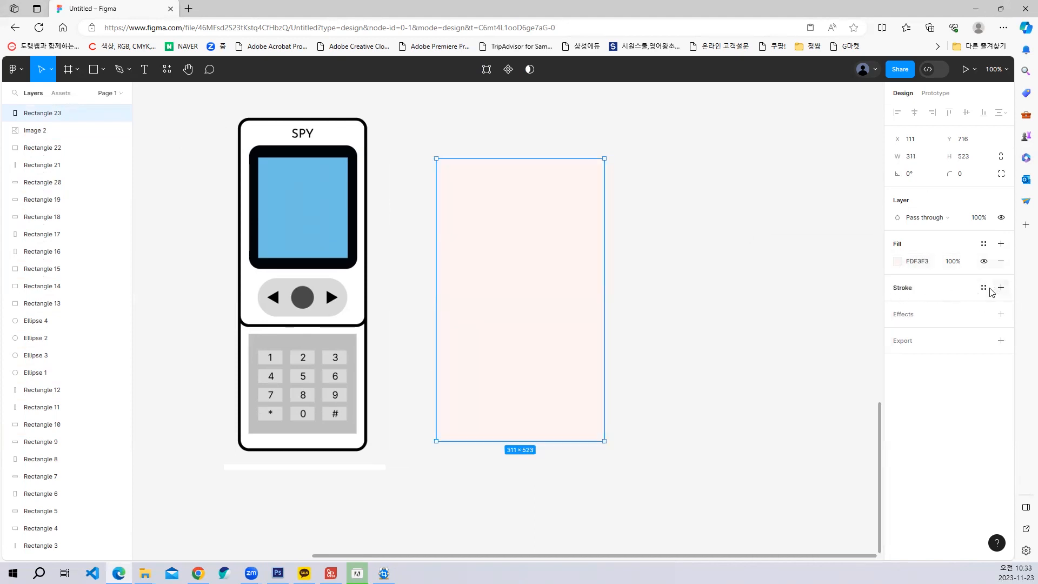
# Step: Add a black inside stroke of width 7 to the pink rectangle and round its corners to radius 19
pyautogui.click(899, 288)
pyautogui.moveTo(949, 323); pyautogui.dragTo(954, 325)
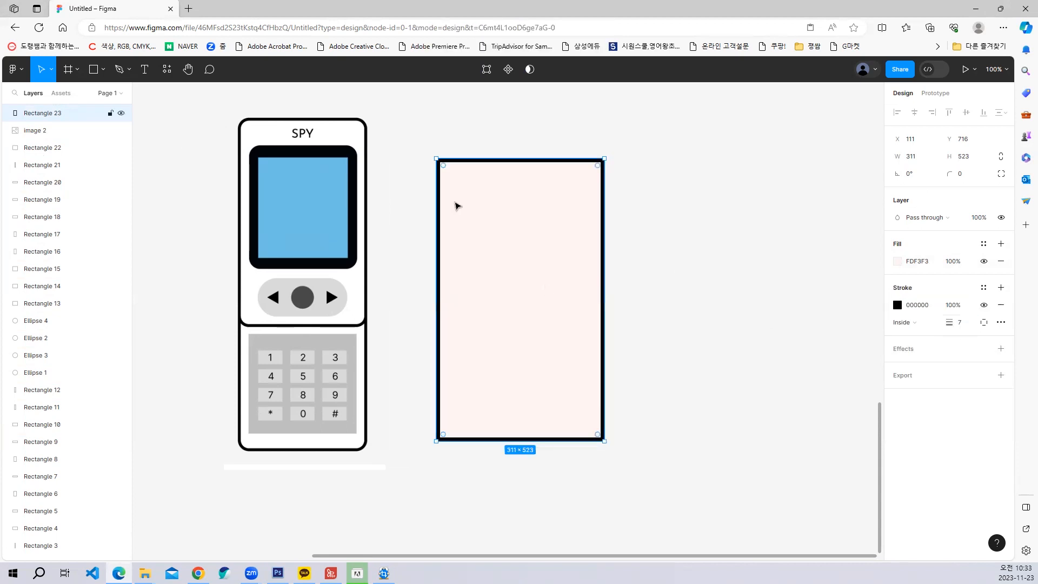
pyautogui.moveTo(446, 169); pyautogui.dragTo(447, 171)
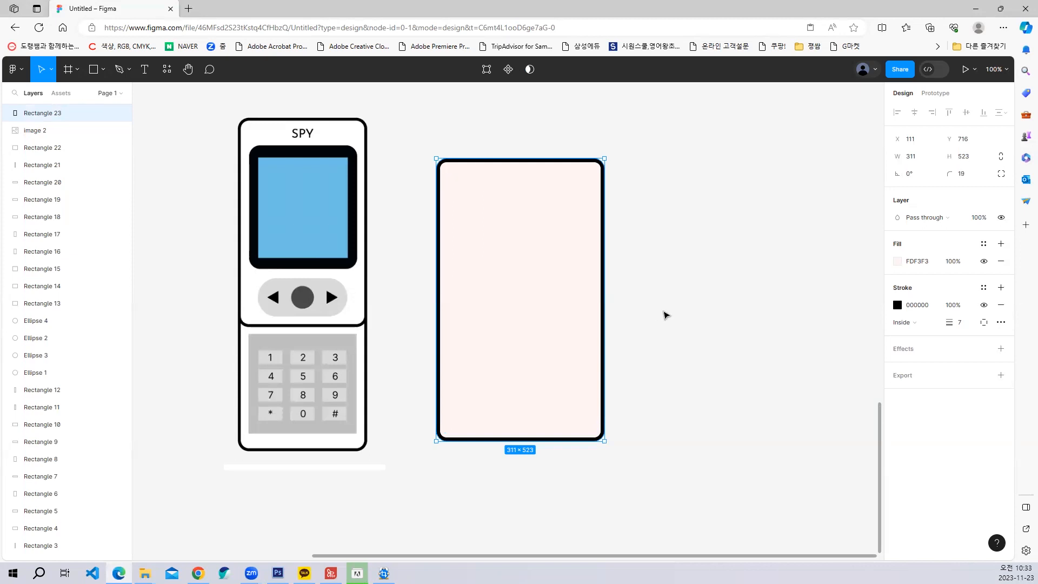
pyautogui.click(662, 316)
# Step: Duplicate the rounded pink rectangle straight upward so the copy overlaps the original as the phone's upper body
pyautogui.click(488, 333)
pyautogui.moveTo(624, 319); pyautogui.dragTo(623, 345)
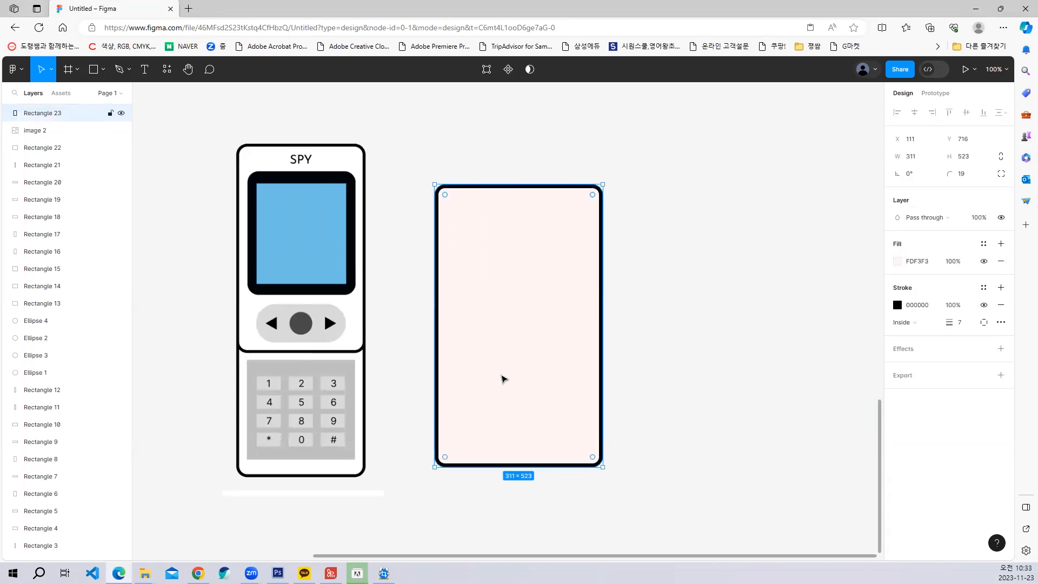
pyautogui.moveTo(621, 328); pyautogui.dragTo(602, 362)
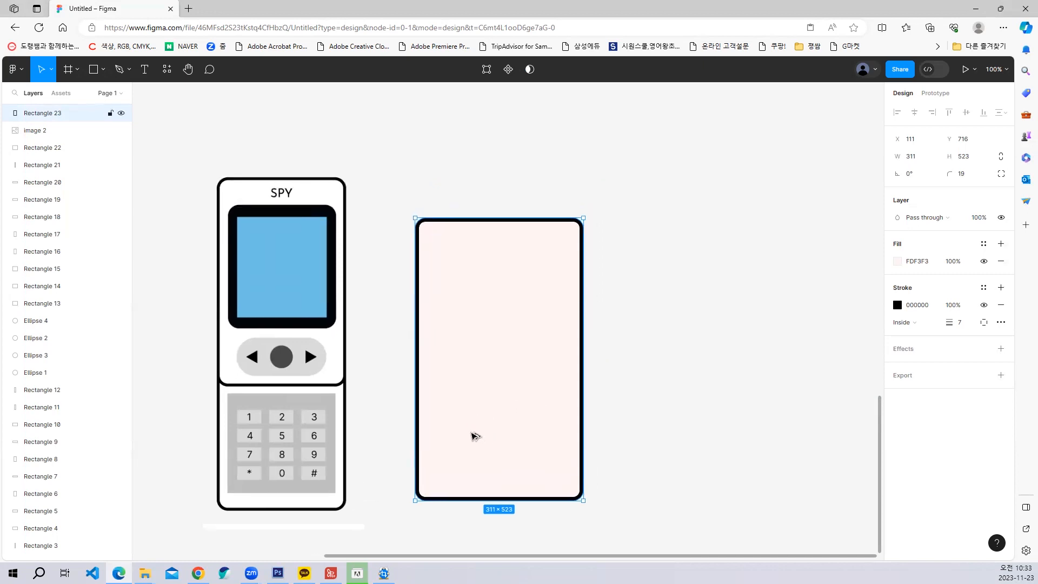
pyautogui.moveTo(476, 436); pyautogui.dragTo(475, 301)
pyautogui.click(678, 347)
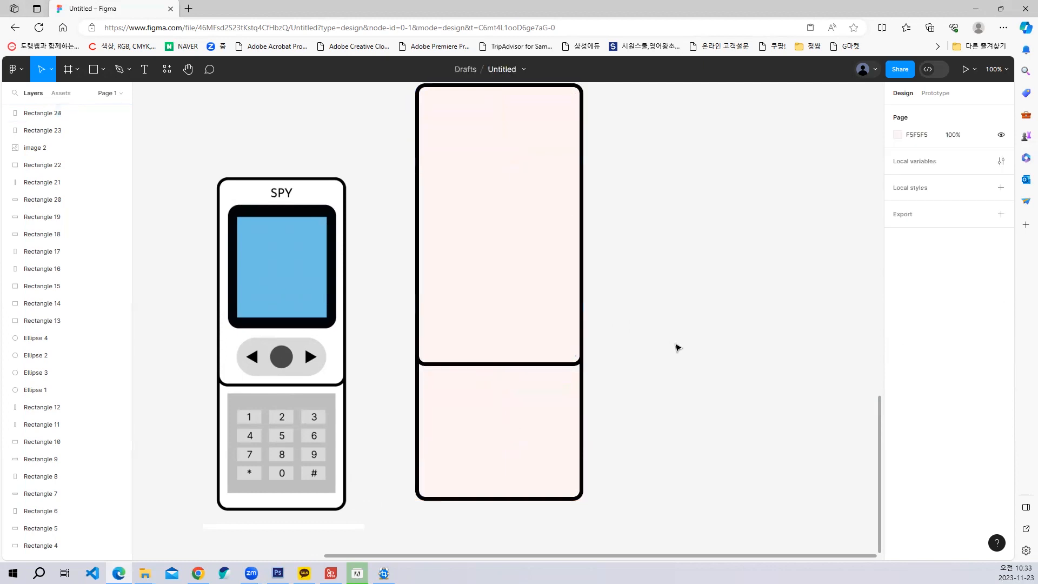
# Step: Add the text "SPY" on the empty canvas beside the new phone body
pyautogui.moveTo(645, 365); pyautogui.dragTo(601, 379)
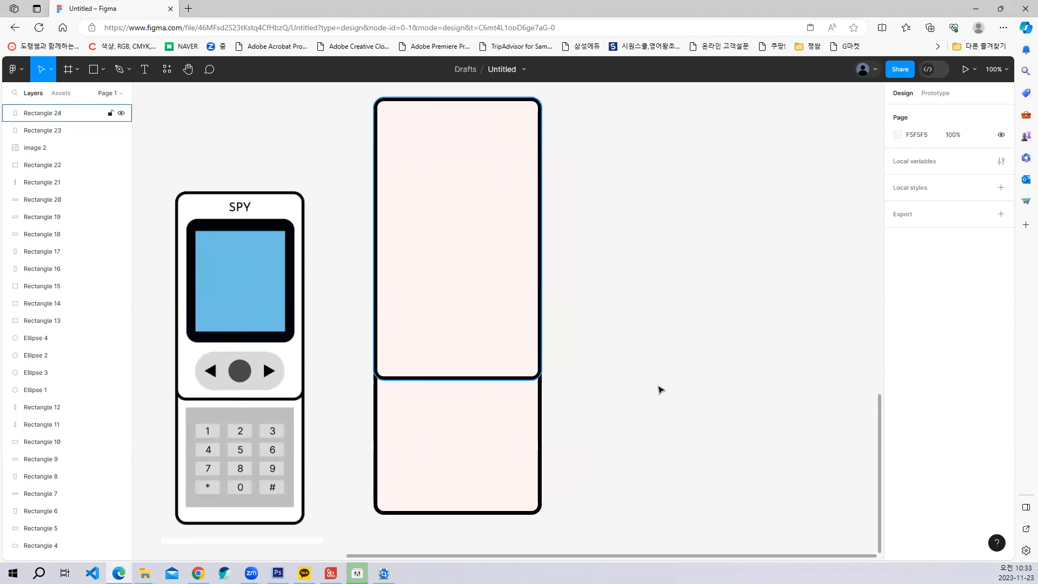
pyautogui.click(144, 69)
pyautogui.click(612, 197)
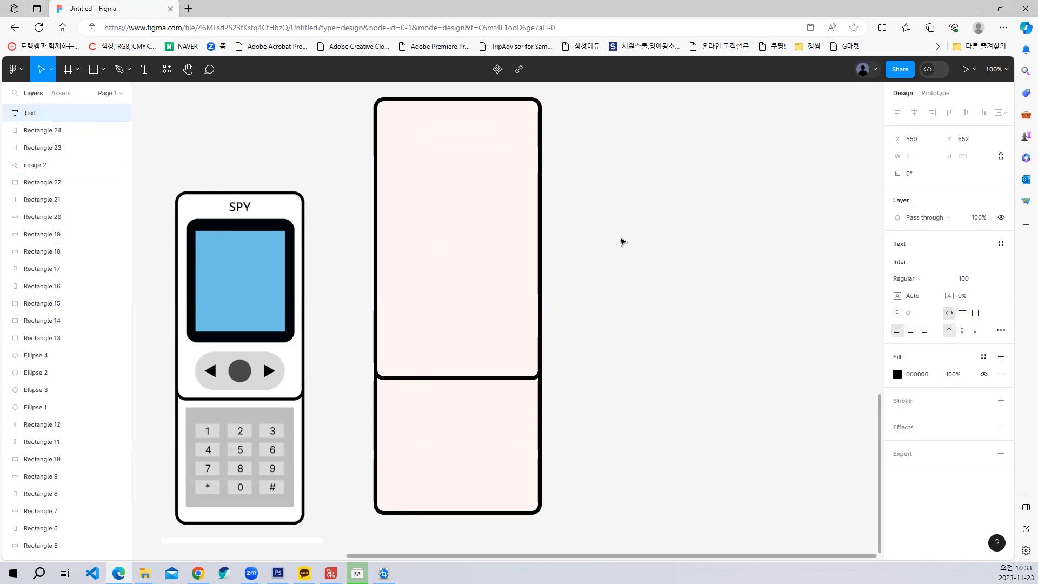
pyautogui.write('ㄴ')
pyautogui.press('BackSpace')
pyautogui.write('SPY')
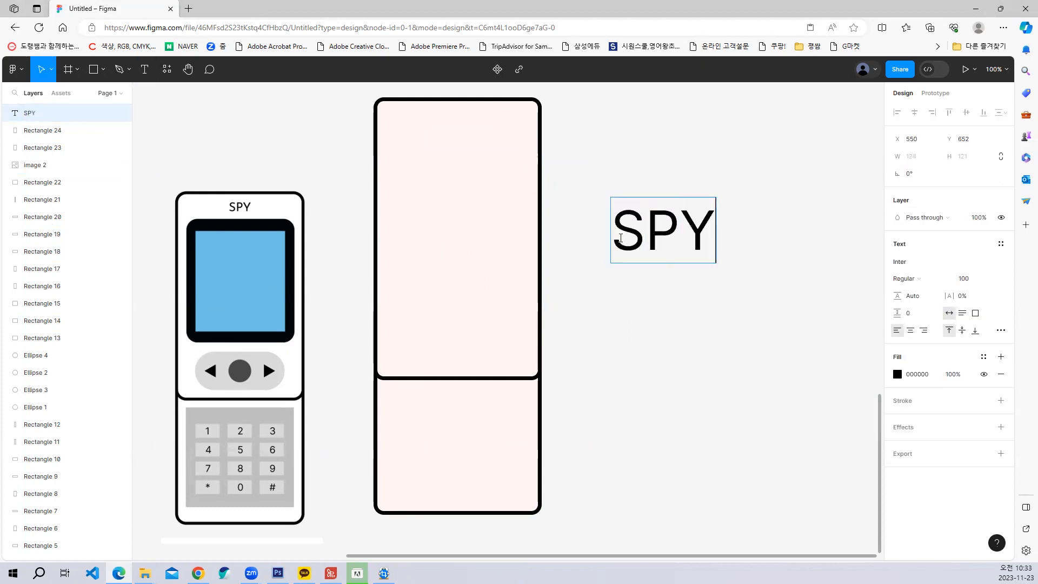
# Step: Reduce the SPY text's font size to 41
pyautogui.hotkey('ctrl', 'a')
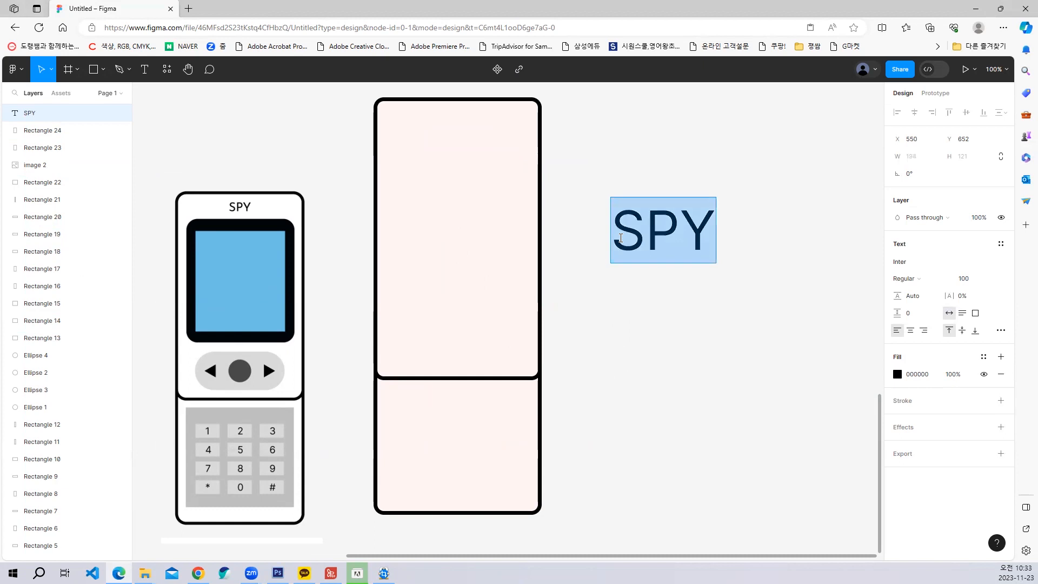
pyautogui.hotkey('ctrl', 'shift', ',')
pyautogui.hotkey('ctrl', 'shift', ',')
pyautogui.hotkey('ctrl', 'shift', ',')
pyautogui.hotkey('ctrl', 'shift', ',')
pyautogui.hotkey('ctrl', 'shift', ',')
pyautogui.hotkey('ctrl', 'shift', ',')
pyautogui.hotkey('ctrl', 'shift', ',')
pyautogui.hotkey('ctrl', 'shift', ',')
pyautogui.hotkey('ctrl', 'shift', ',')
pyautogui.hotkey('ctrl', 'shift', ',')
pyautogui.hotkey('ctrl', 'shift', ',')
pyautogui.hotkey('ctrl', 'shift', ',')
pyautogui.hotkey('ctrl', 'shift', ',')
pyautogui.hotkey('ctrl', 'shift', ',')
pyautogui.hotkey('ctrl', 'shift', ',')
pyautogui.hotkey('ctrl', 'shift', ',')
pyautogui.hotkey('ctrl', 'shift', ',')
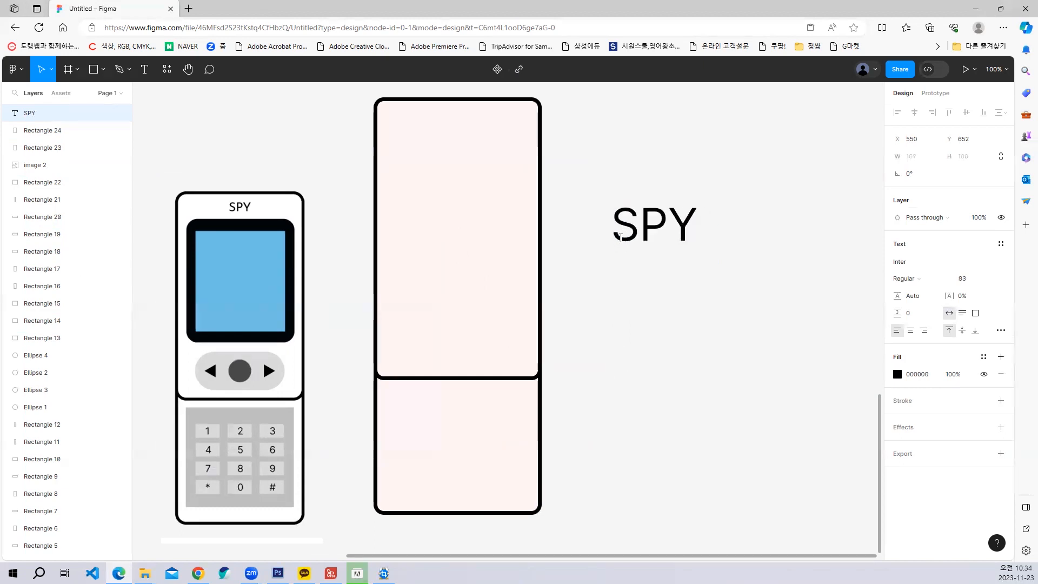
pyautogui.hotkey('ctrl', 'shift', ',')
pyautogui.hotkey('ctrl', 'shift', ',')
pyautogui.hotkey('ctrl', 'shift', ',')
pyautogui.hotkey('ctrl', 'shift', ',')
pyautogui.hotkey('ctrl', 'shift', ',')
pyautogui.hotkey('ctrl', 'shift', ',')
pyautogui.hotkey('ctrl', 'shift', ',')
pyautogui.hotkey('ctrl', 'shift', ',')
pyautogui.hotkey('ctrl', 'shift', ',')
pyautogui.hotkey('ctrl', 'shift', ',')
pyautogui.hotkey('ctrl', 'shift', ',')
pyautogui.hotkey('ctrl', 'shift', ',')
pyautogui.hotkey('ctrl', 'shift', ',')
pyautogui.hotkey('ctrl', 'shift', ',')
pyautogui.hotkey('ctrl', 'shift', ',')
pyautogui.hotkey('ctrl', 'shift', ',')
pyautogui.hotkey('ctrl', 'shift', ',')
pyautogui.hotkey('ctrl', 'shift', ',')
pyautogui.hotkey('ctrl', 'shift', ',')
pyautogui.hotkey('ctrl', 'shift', ',')
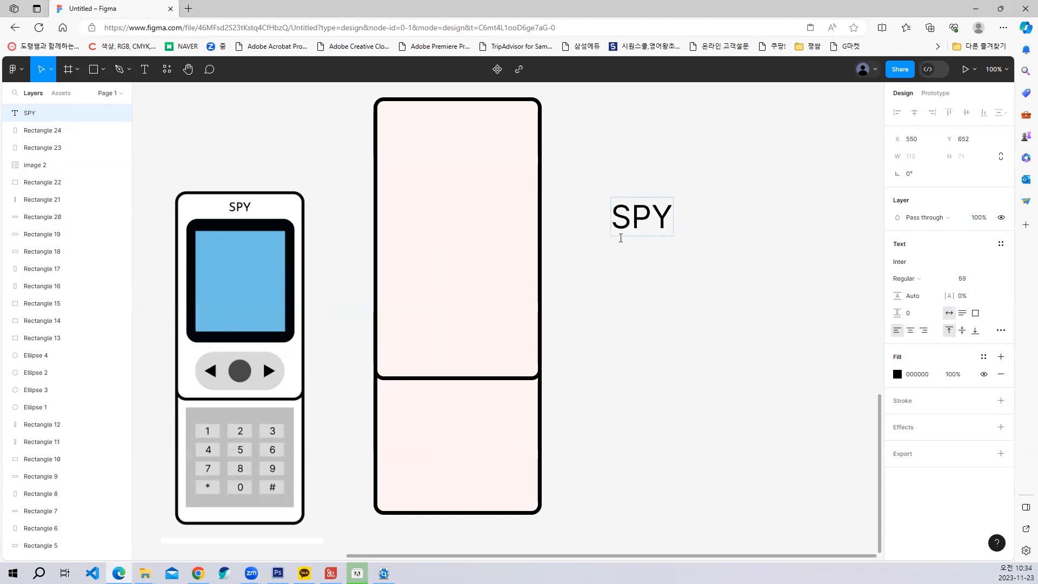
pyautogui.hotkey('ctrl', 'shift', ',')
pyautogui.hotkey('ctrl', 'shift', ',')
pyautogui.hotkey('ctrl', 'shift', ',')
pyautogui.hotkey('ctrl', 'shift', ',')
pyautogui.hotkey('ctrl', 'shift', ',')
pyautogui.hotkey('ctrl', 'shift', ',')
pyautogui.hotkey('ctrl', 'shift', ',')
pyautogui.hotkey('ctrl', 'shift', ',')
pyautogui.hotkey('ctrl', 'shift', ',')
pyautogui.hotkey('ctrl', 'shift', ',')
pyautogui.hotkey('ctrl', 'shift', ',')
pyautogui.hotkey('ctrl', 'shift', ',')
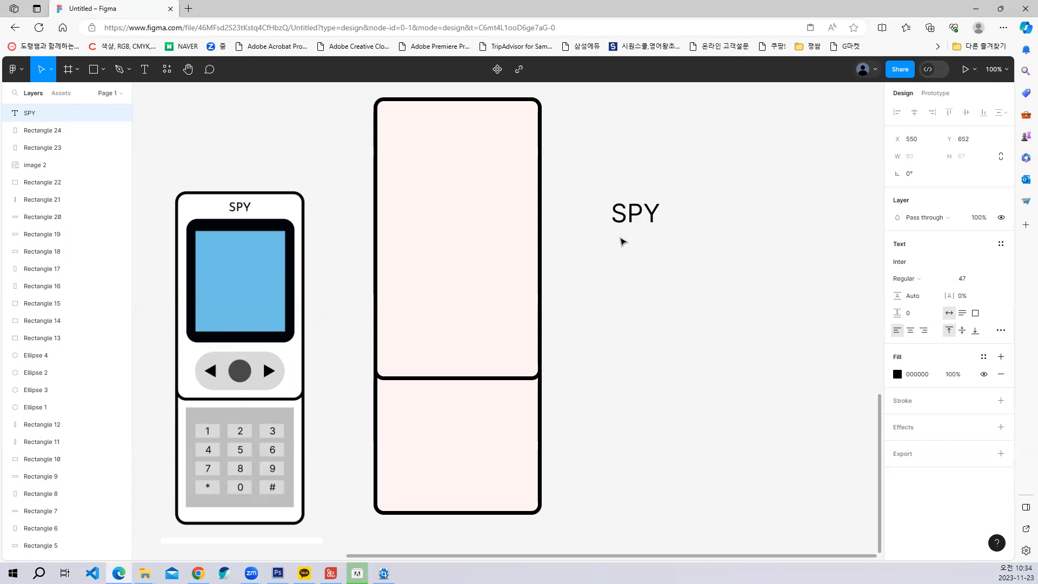
pyautogui.hotkey('ctrl', 'shift', ',')
pyautogui.hotkey('ctrl', 'shift', ',')
pyautogui.hotkey('ctrl', 'shift', ',')
pyautogui.hotkey('ctrl', 'shift', ',')
pyautogui.hotkey('ctrl', 'shift', ',')
pyautogui.hotkey('ctrl', 'shift', ',')
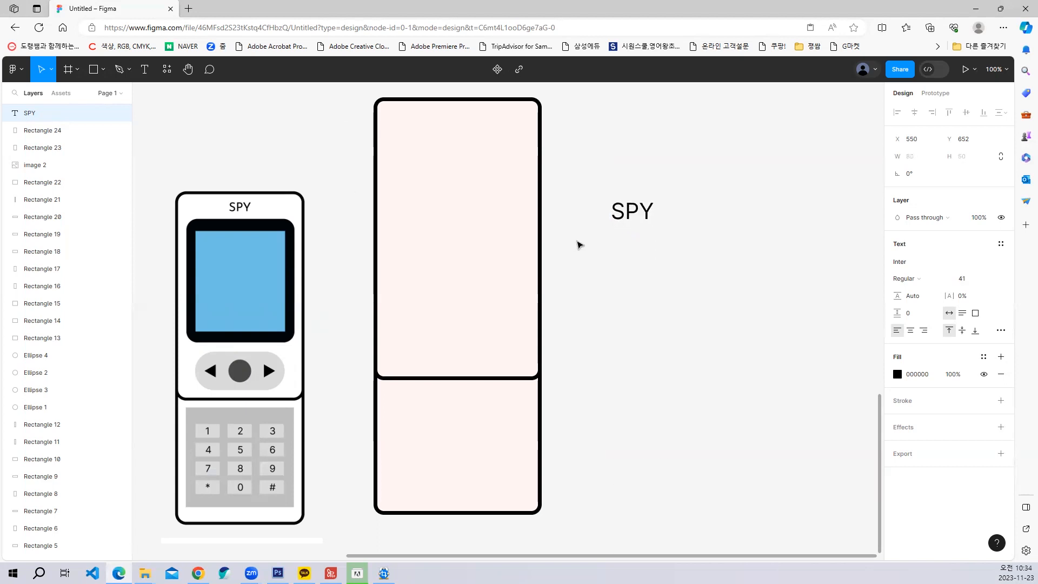
# Step: Move the SPY text to the top centre of the phone's upper body
pyautogui.doubleClick(636, 215)
pyautogui.press('Escape')
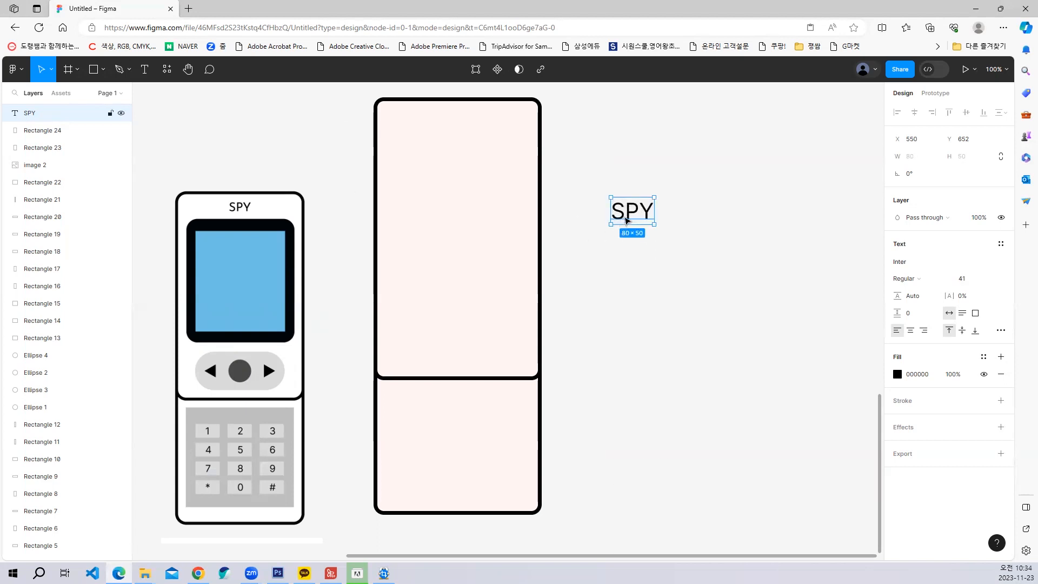
pyautogui.moveTo(627, 219); pyautogui.dragTo(455, 129)
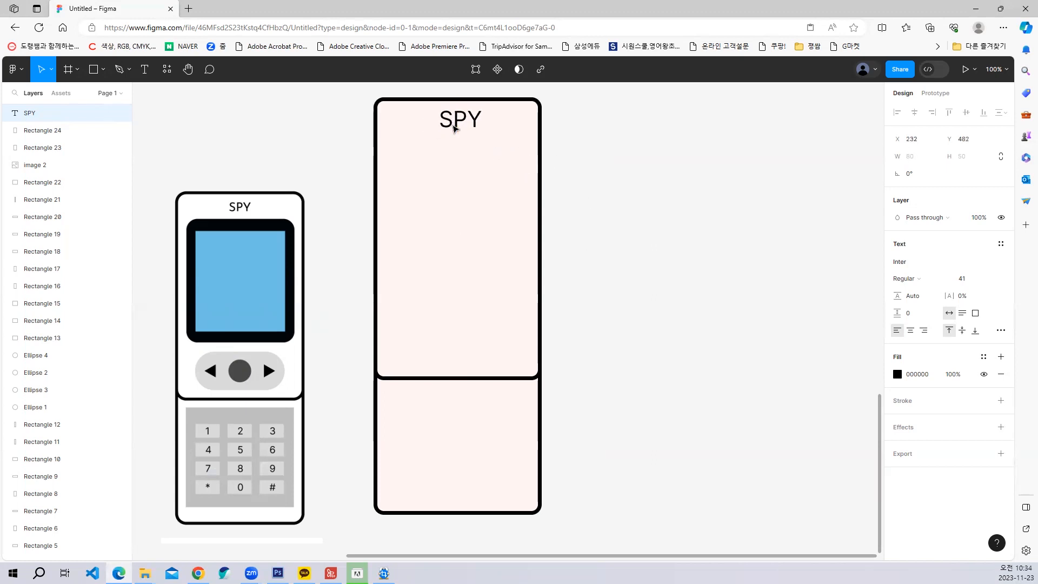
# Step: Draw a rectangle about 213 × 273 below the SPY text and fill it with black 000000
pyautogui.click(93, 70)
pyautogui.moveTo(399, 146); pyautogui.dragTo(514, 293)
pyautogui.click(898, 261)
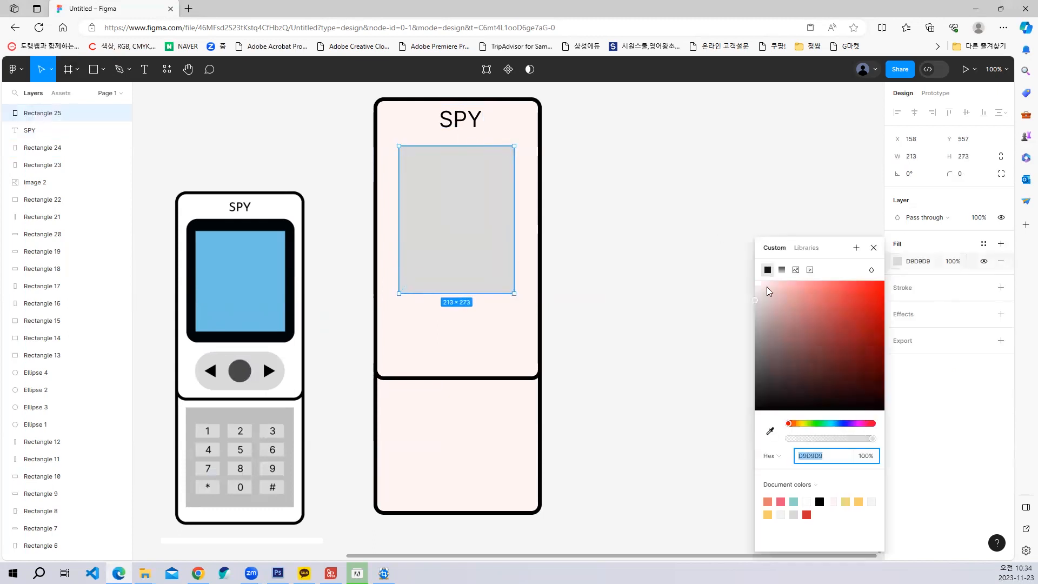
pyautogui.moveTo(768, 290); pyautogui.dragTo(893, 423)
# Step: Round the black rectangle's corners to radius 26 and shift it to the centre of the upper body
pyautogui.moveTo(407, 154); pyautogui.dragTo(416, 171)
pyautogui.click(623, 167)
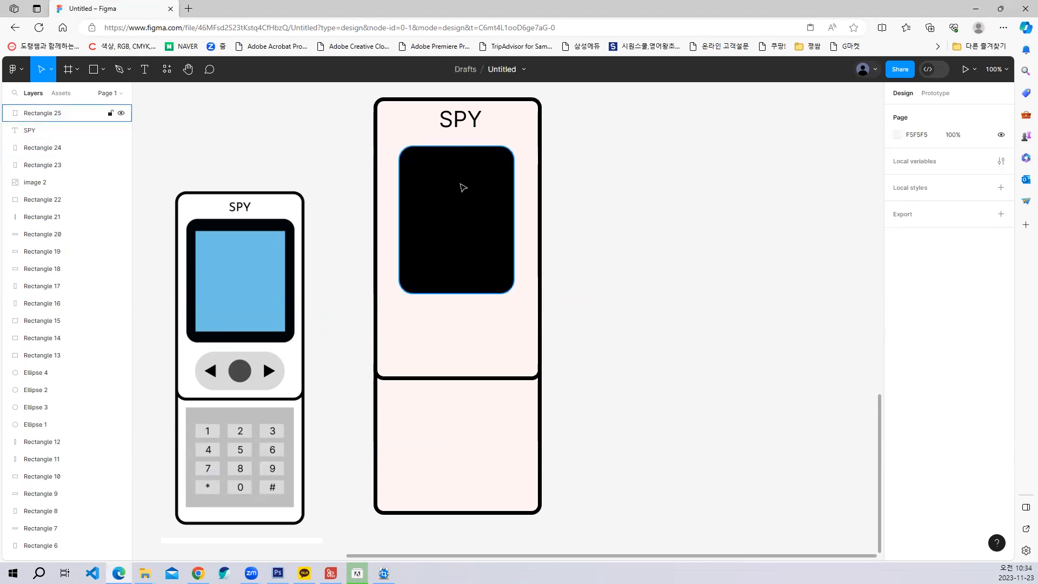
pyautogui.moveTo(457, 213); pyautogui.dragTo(461, 214)
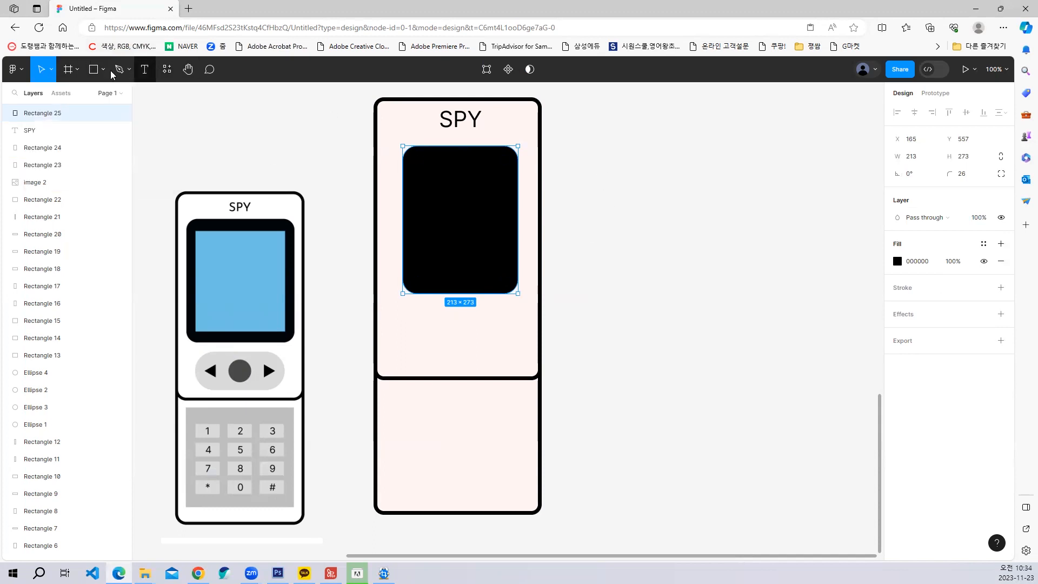
# Step: Draw a rectangle about 164 × 207, fill it with 4FC6E0 and centre it on the black frame as the screen
pyautogui.click(95, 70)
pyautogui.moveTo(607, 170); pyautogui.dragTo(696, 282)
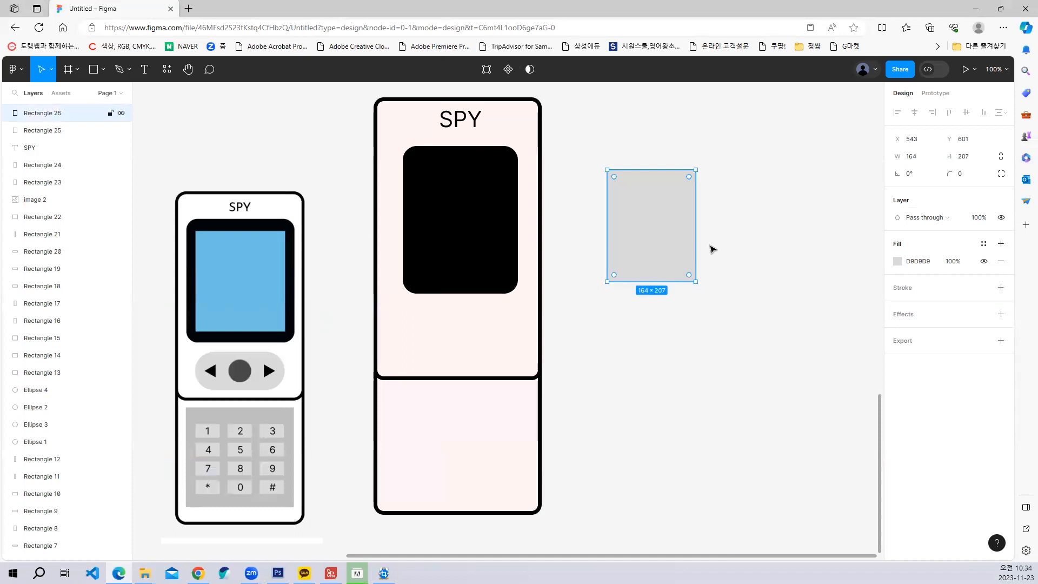
pyautogui.click(899, 262)
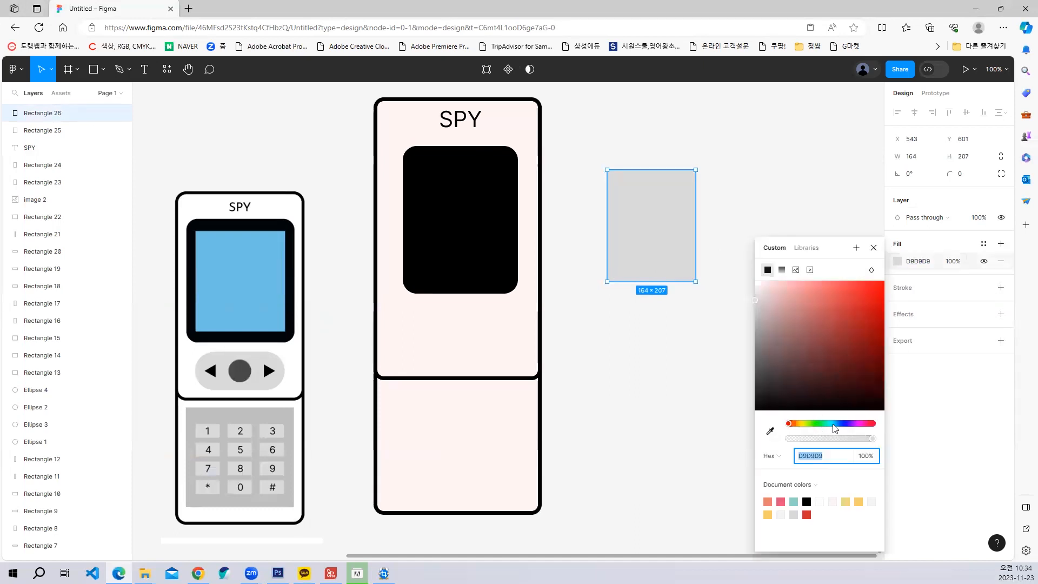
pyautogui.write('4FC6E0')
pyautogui.press('Return')
pyautogui.press('Escape')
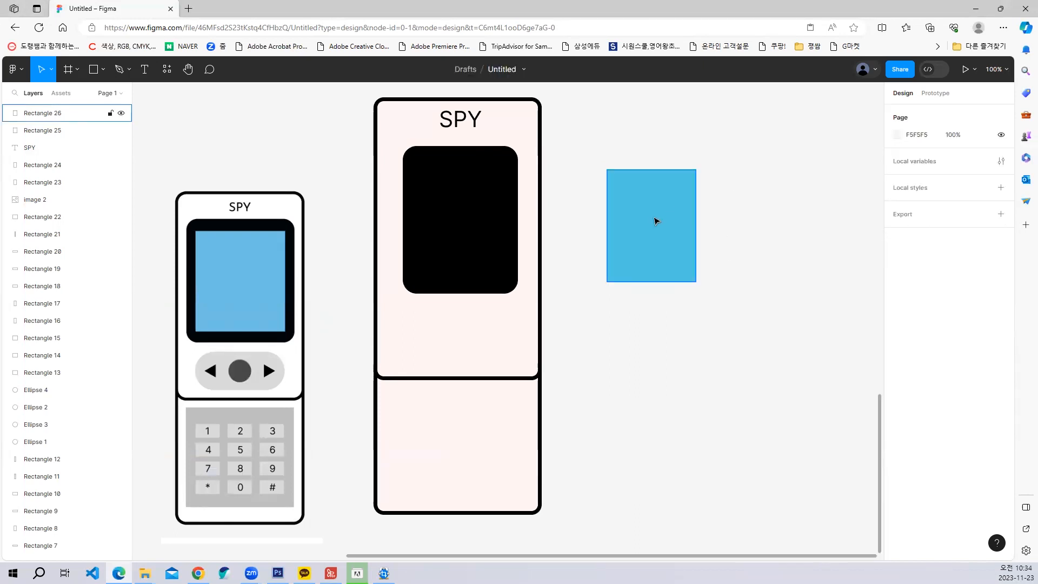
pyautogui.moveTo(673, 212); pyautogui.dragTo(452, 234)
pyautogui.click(308, 200)
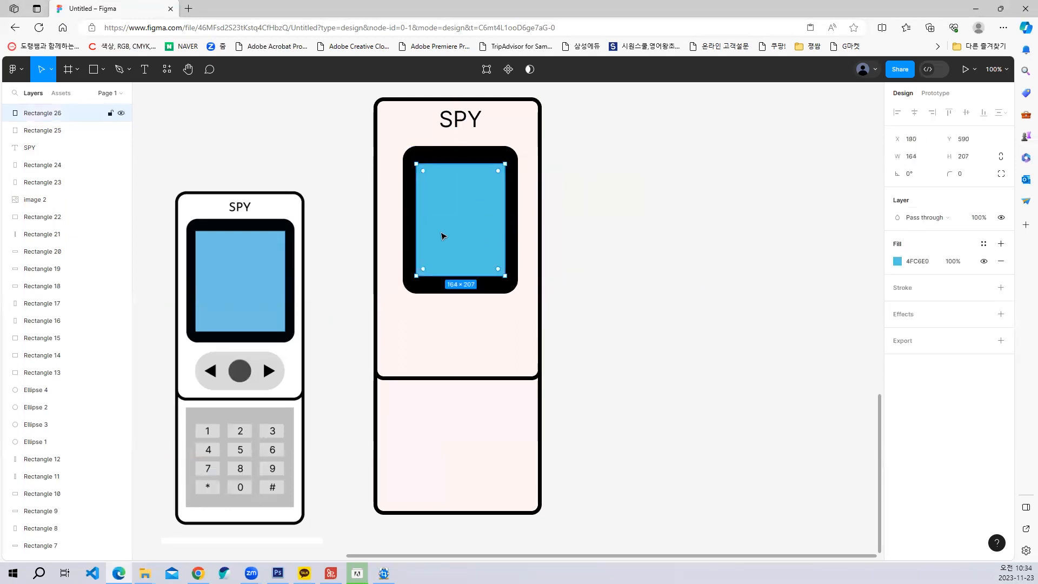
# Step: Draw a pill-shaped rectangle about 238 × 100 with corner radius 92.5 and place it below the phone's screen
pyautogui.click(94, 73)
pyautogui.click(103, 71)
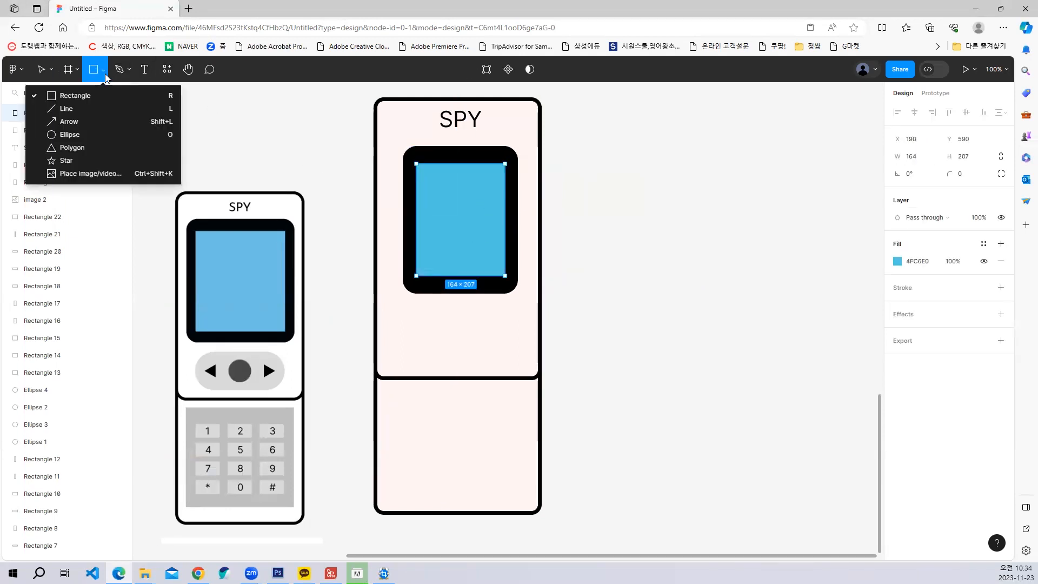
pyautogui.click(74, 96)
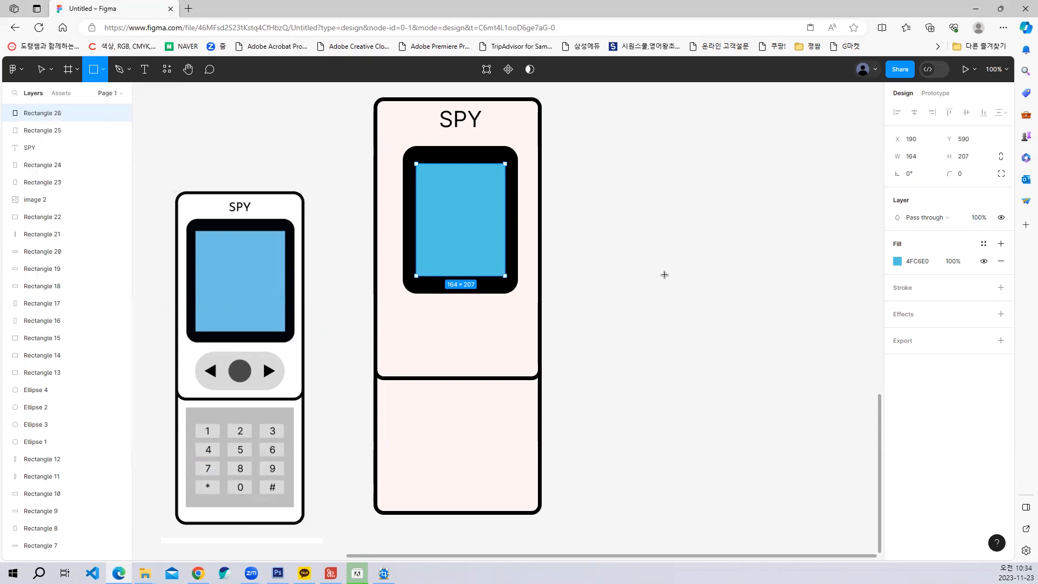
pyautogui.moveTo(614, 249)
pyautogui.mouseDown()
pyautogui.moveTo(716, 329)
pyautogui.moveTo(780, 355)
pyautogui.moveTo(621, 260)
pyautogui.moveTo(742, 290)
pyautogui.moveTo(775, 347)
pyautogui.mouseUp()
pyautogui.moveTo(774, 347); pyautogui.dragTo(497, 334)
# Step: Draw a 50 × 50 triangle on the empty canvas and fill it with black 000000
pyautogui.click(103, 70)
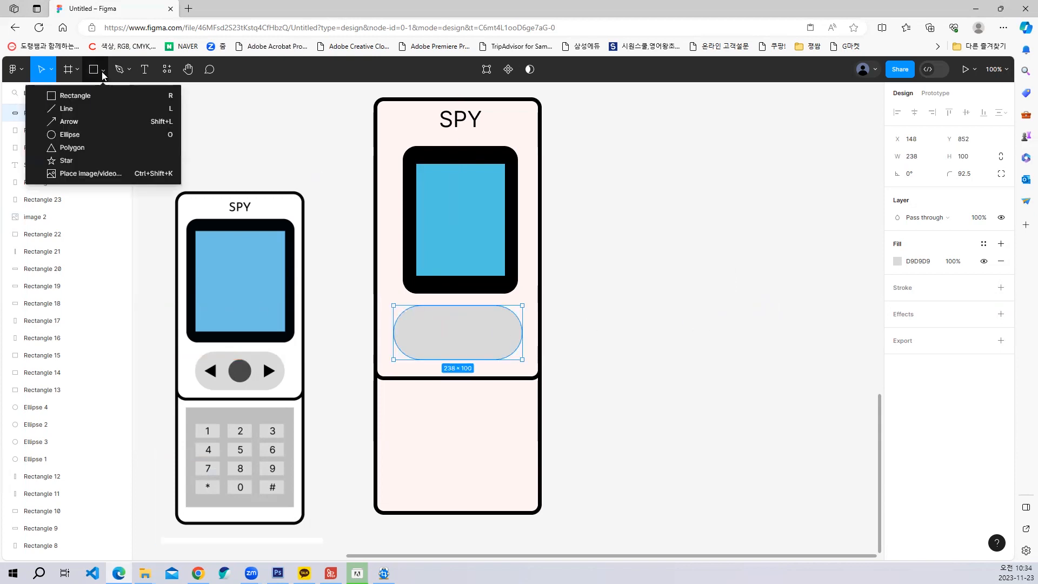
pyautogui.click(69, 147)
pyautogui.moveTo(611, 305); pyautogui.dragTo(639, 333)
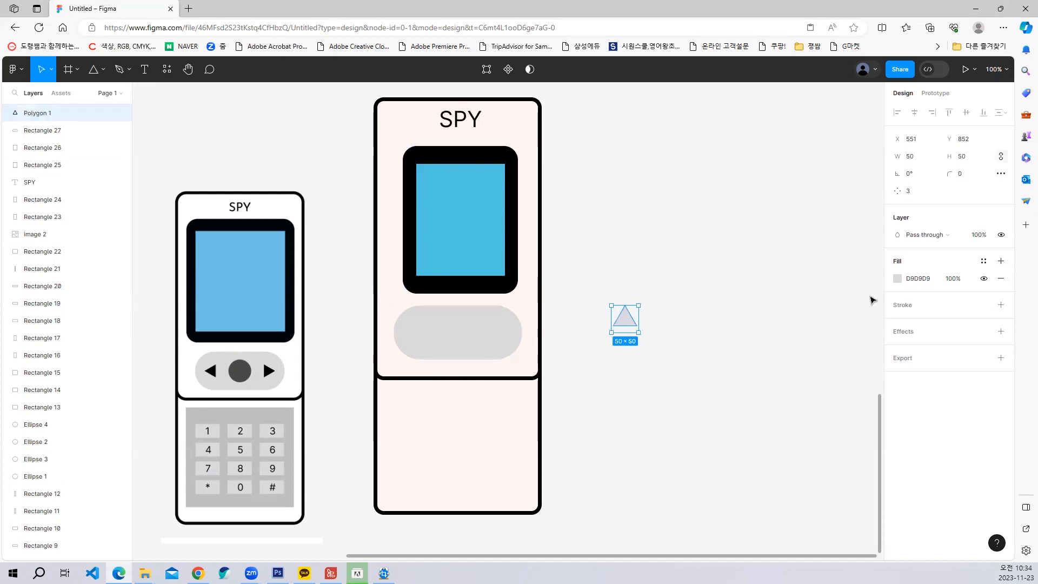
pyautogui.click(898, 279)
pyautogui.moveTo(778, 325); pyautogui.dragTo(902, 423)
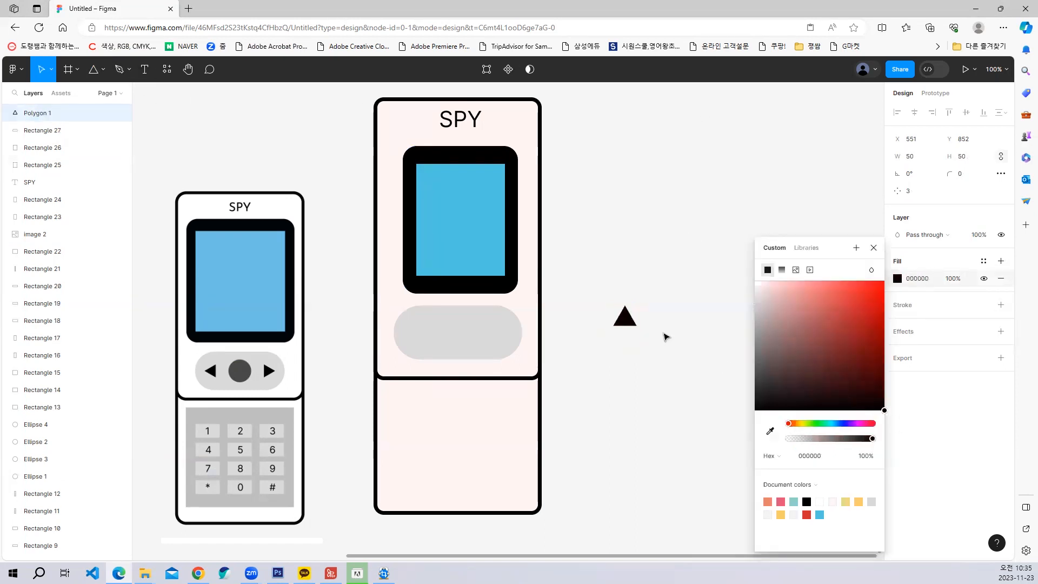
pyautogui.click(667, 337)
# Step: Rotate the black triangle sideways, duplicate it, and place outward-facing arrows at both ends of the grey pill
pyautogui.click(626, 318)
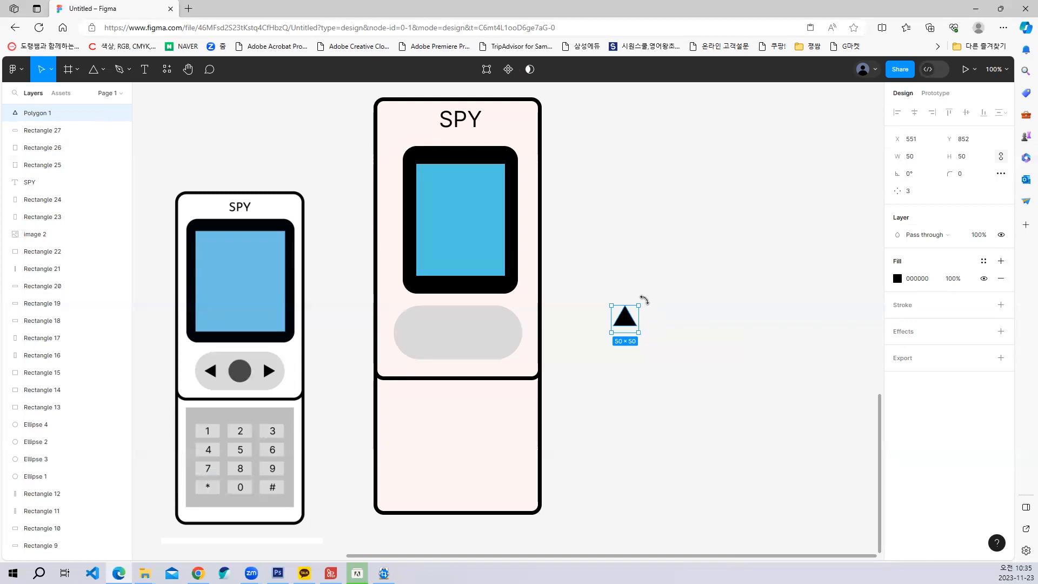
pyautogui.moveTo(644, 300); pyautogui.dragTo(422, 334)
pyautogui.click(693, 339)
pyautogui.click(490, 327)
pyautogui.click(708, 299)
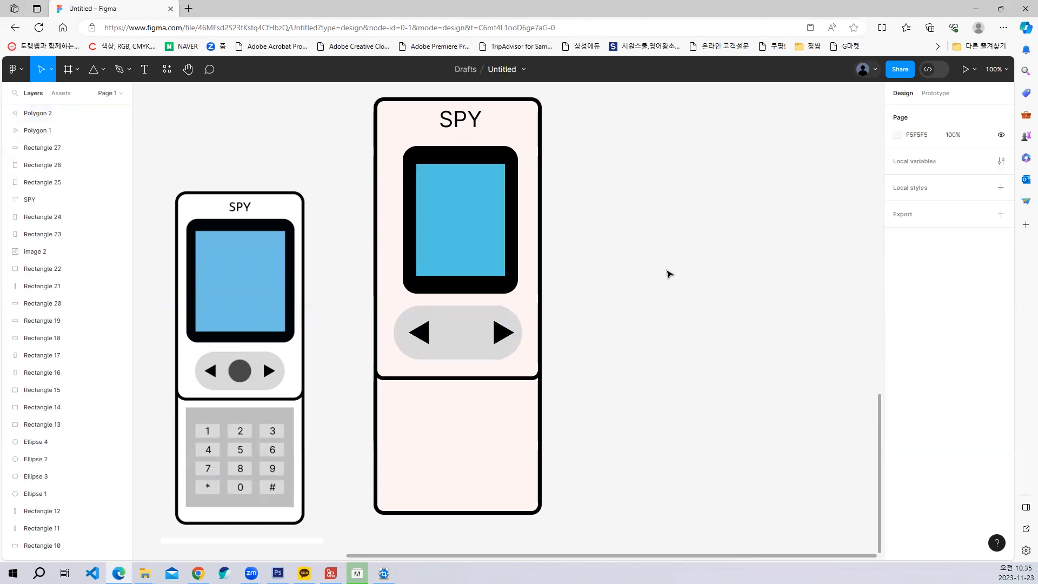
# Step: Draw a circle about 59 × 59 on the empty canvas beside the phone
pyautogui.click(103, 70)
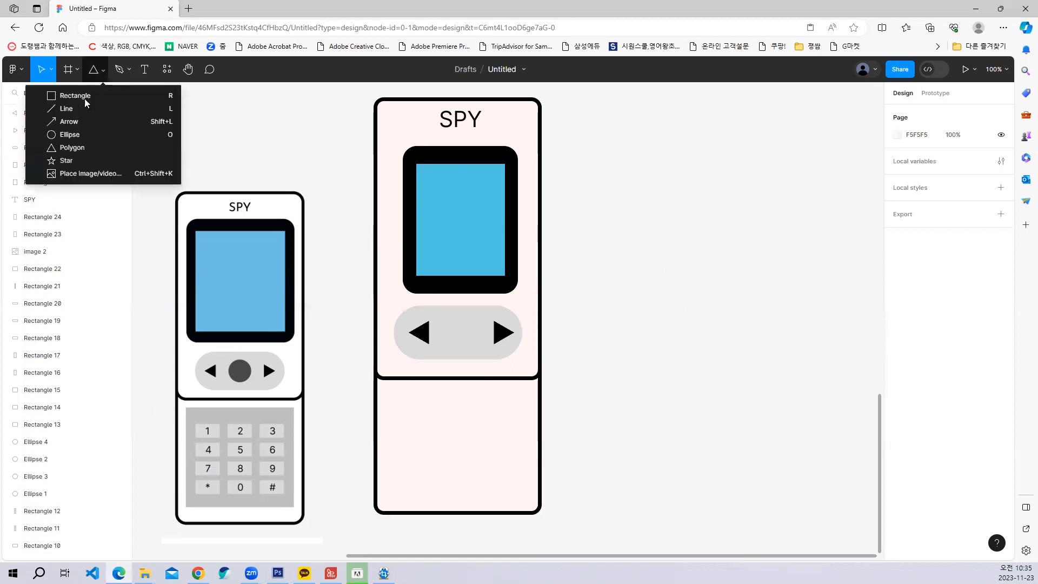
pyautogui.click(69, 140)
pyautogui.moveTo(624, 299); pyautogui.dragTo(658, 332)
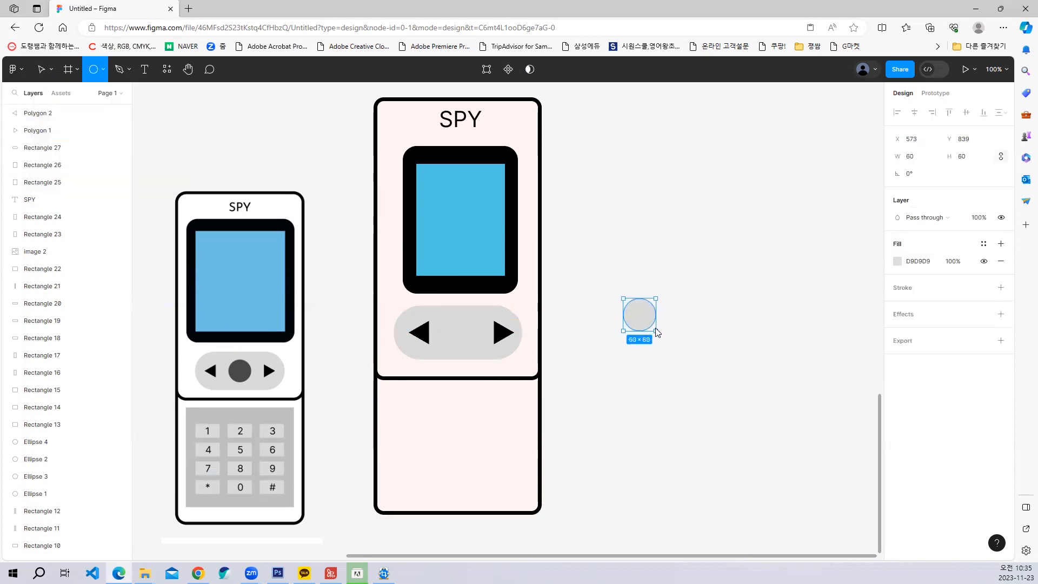
# Step: Fill the circle with dark red and place it between the two arrows on the grey pill
pyautogui.click(898, 261)
pyautogui.click(787, 308)
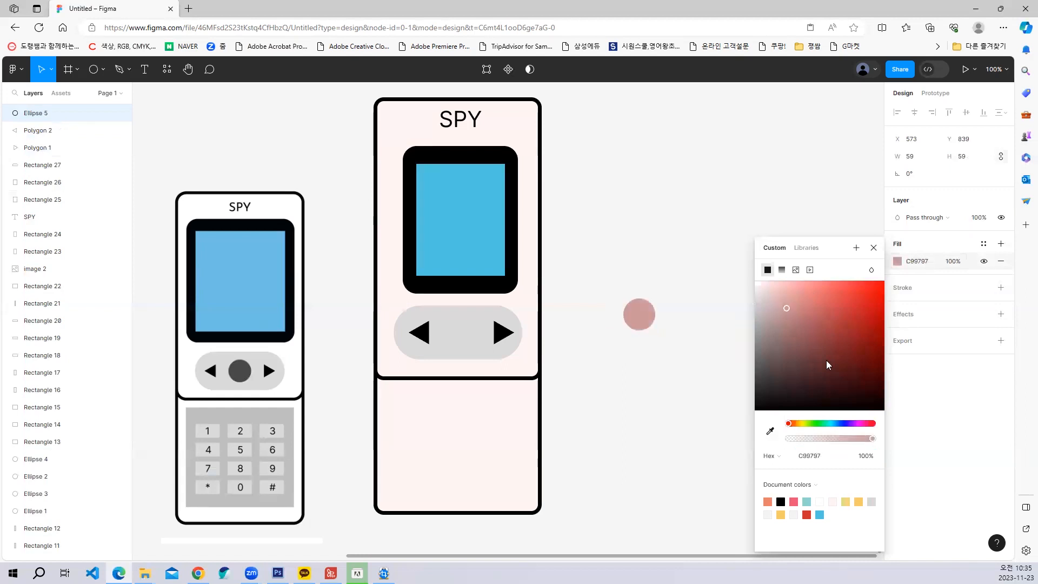
pyautogui.moveTo(827, 365); pyautogui.dragTo(871, 399)
pyautogui.click(838, 354)
pyautogui.click(698, 320)
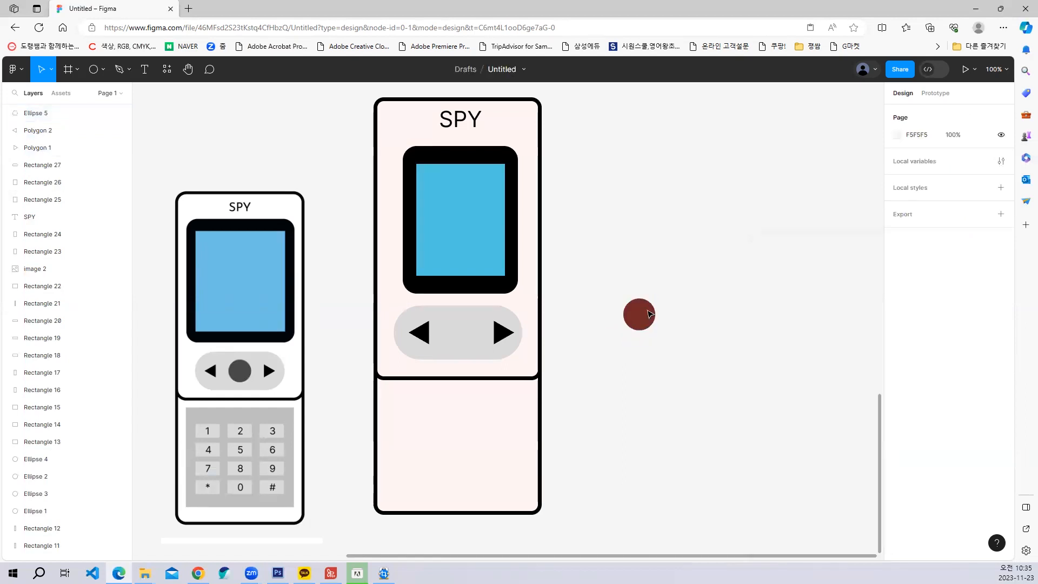
pyautogui.moveTo(649, 314); pyautogui.dragTo(464, 335)
pyautogui.click(677, 417)
# Step: Draw a grey rectangle about 263 × 204 inside the phone's lower section as the keypad panel
pyautogui.scroll(-3, 617, 355)
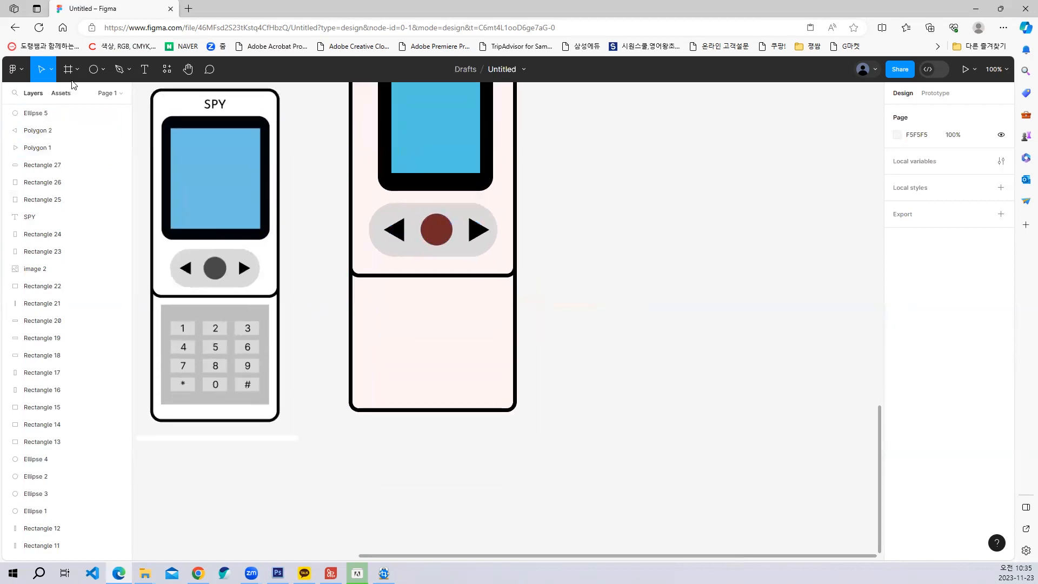
pyautogui.click(97, 70)
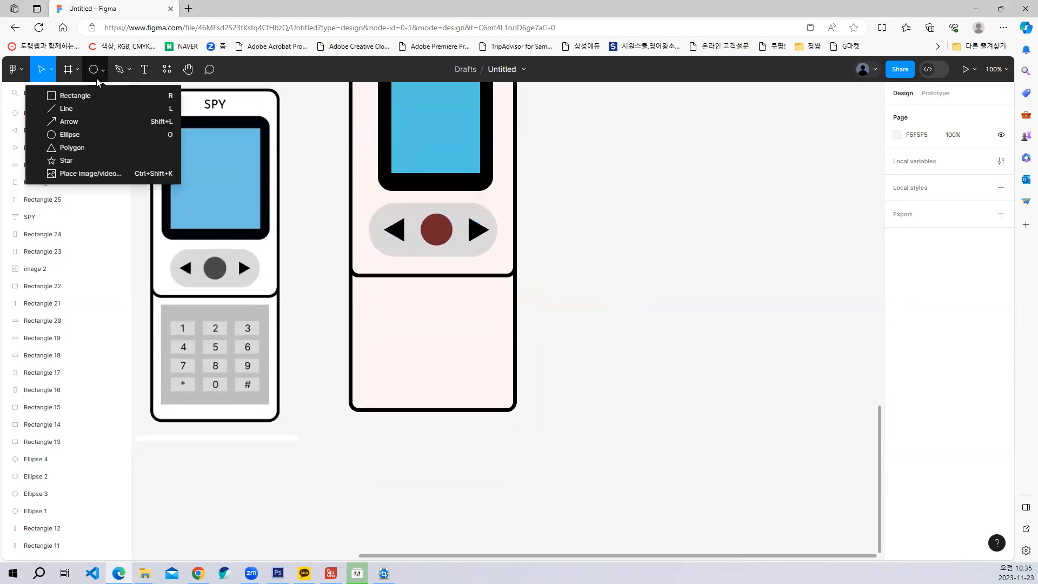
pyautogui.click(65, 97)
pyautogui.moveTo(362, 289); pyautogui.dragTo(504, 400)
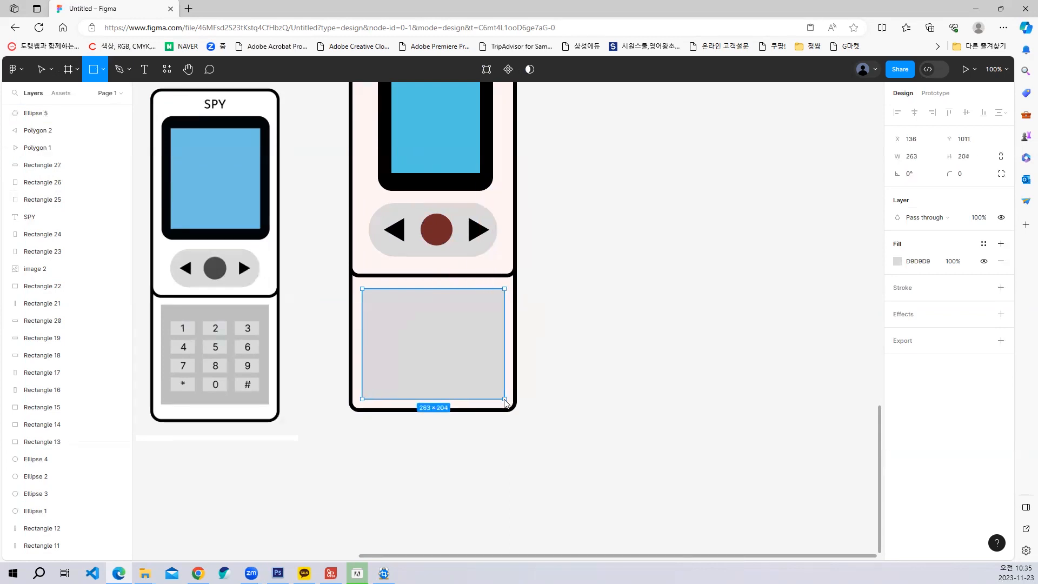
pyautogui.click(605, 301)
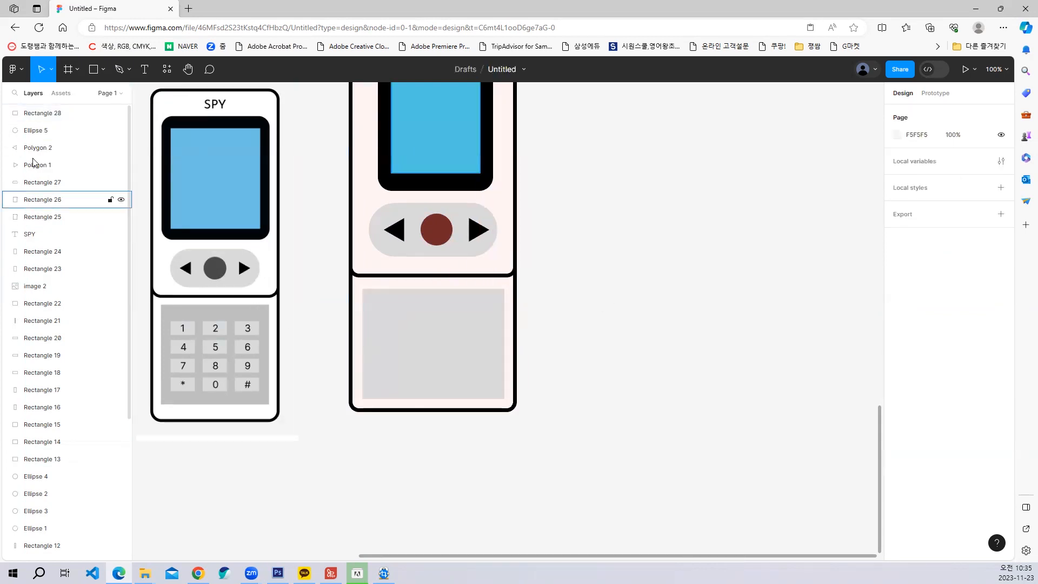
# Step: Draw a rectangle about 55 × 33 on the empty canvas as a key and fill it with B07676
pyautogui.click(93, 70)
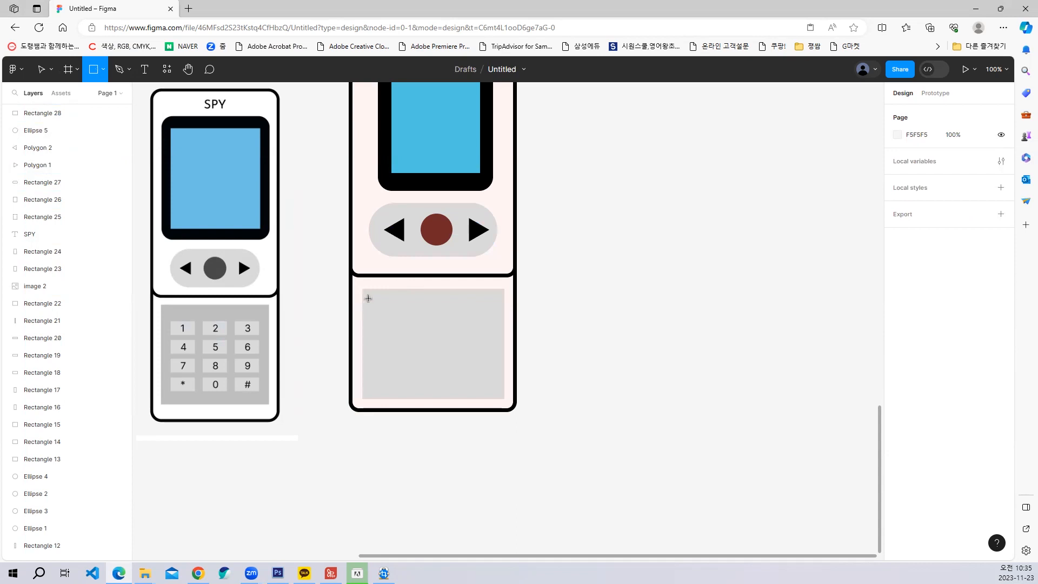
pyautogui.moveTo(560, 270); pyautogui.dragTo(612, 286)
pyautogui.click(898, 261)
pyautogui.click(798, 322)
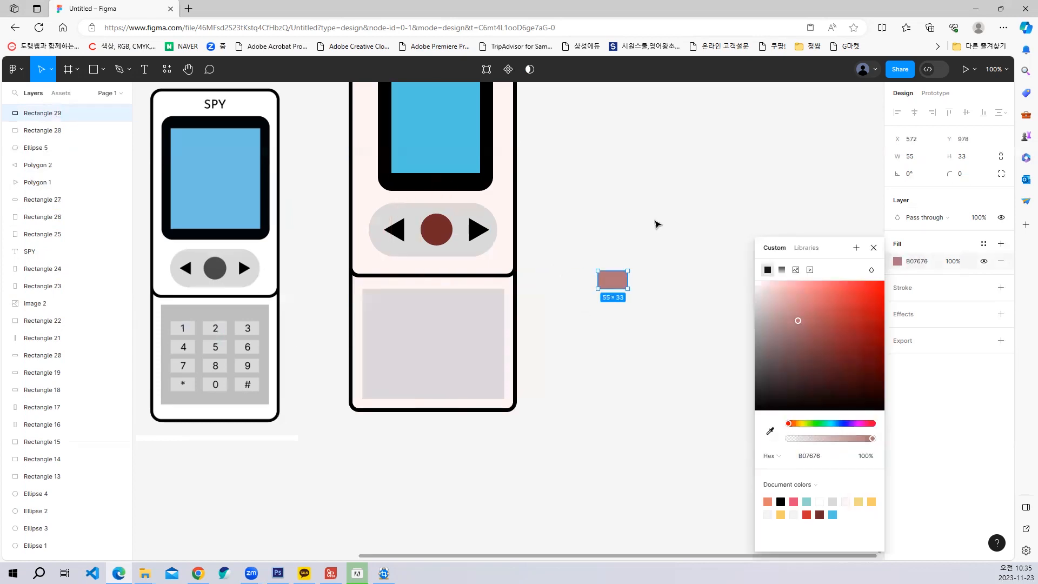
pyautogui.click(656, 225)
# Step: Change the key rectangle's fill to 8F7D7D and place it in the keypad panel's upper-left corner
pyautogui.click(614, 282)
pyautogui.click(897, 261)
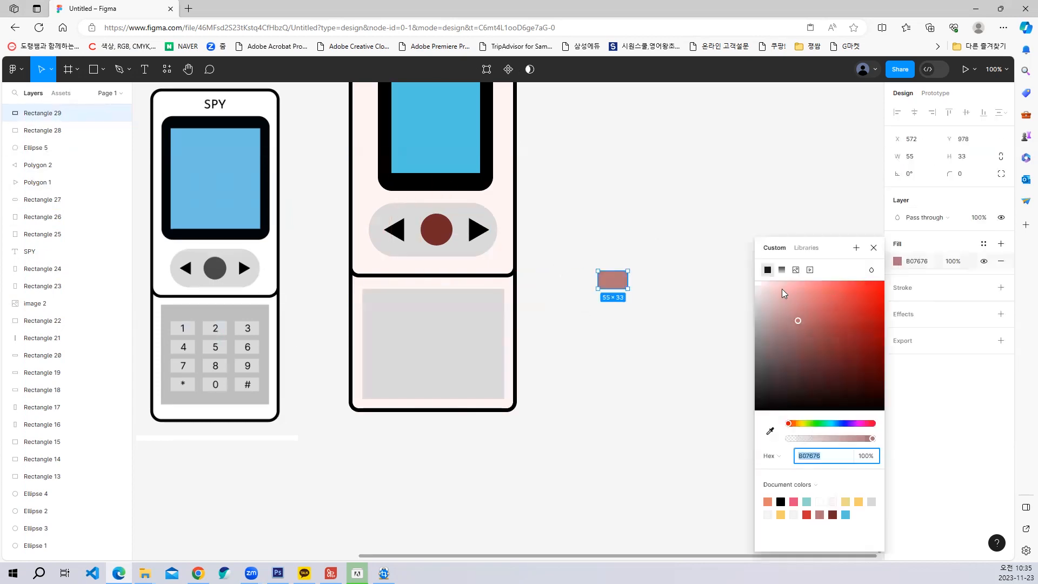
pyautogui.click(772, 336)
pyautogui.click(683, 303)
pyautogui.moveTo(613, 281); pyautogui.dragTo(388, 307)
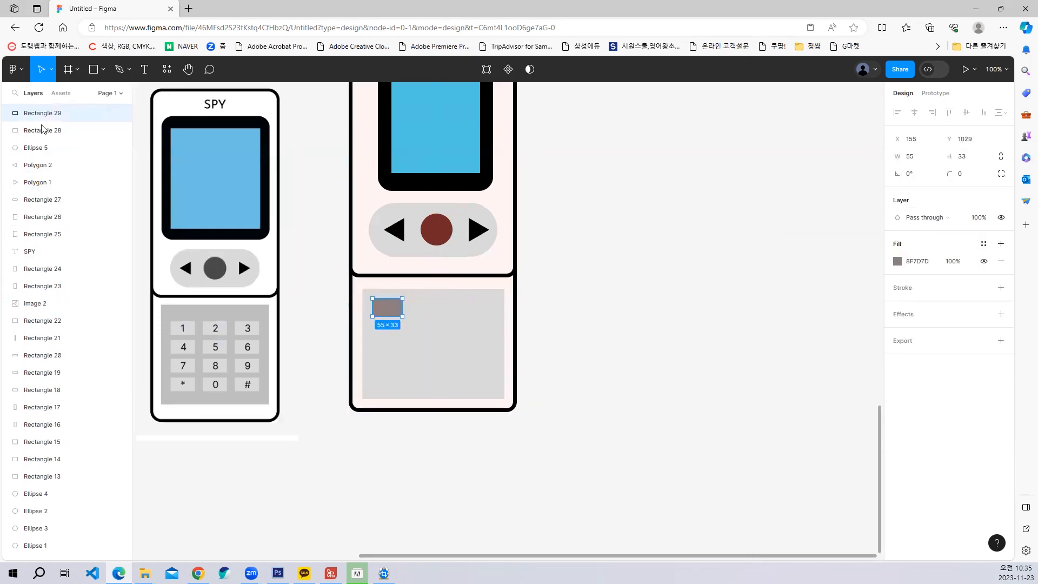
# Step: Add the text 1 on the empty canvas beside the phone and set its font size to 20
pyautogui.click(144, 69)
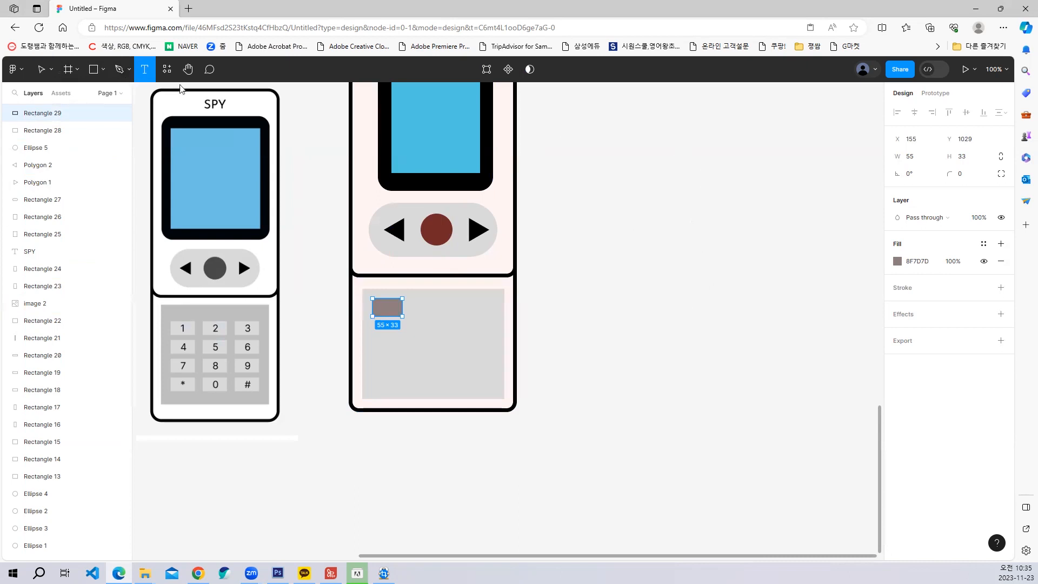
pyautogui.click(590, 255)
pyautogui.write('1')
pyautogui.press('Escape')
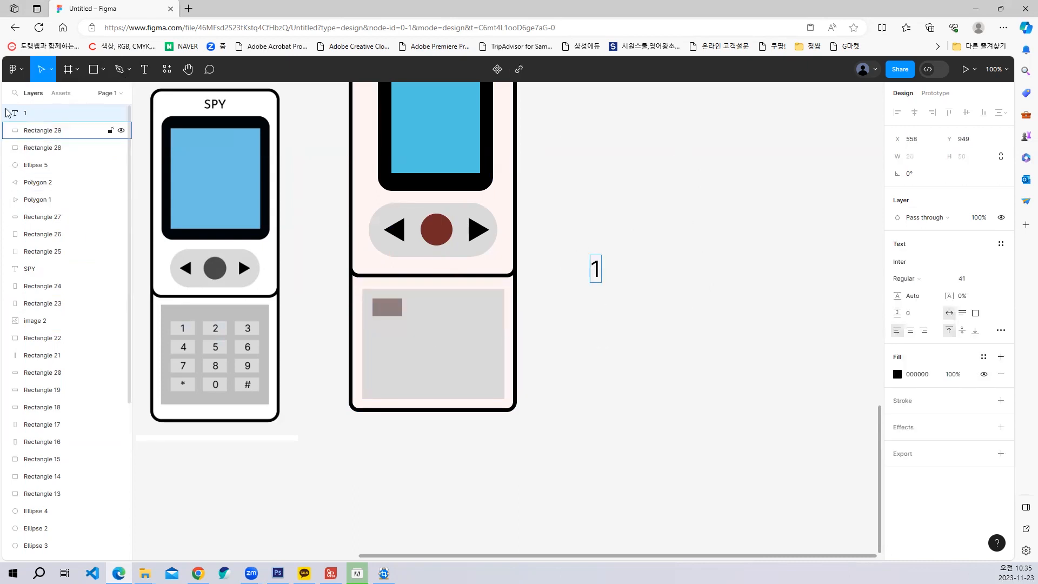
pyautogui.click(595, 269)
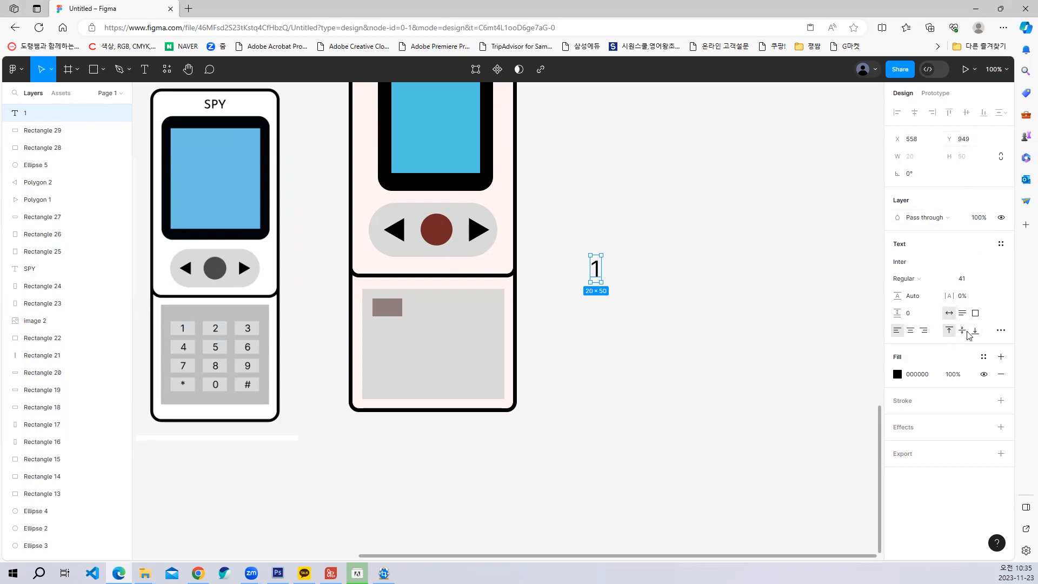
pyautogui.click(965, 280)
pyautogui.press('Return')
pyautogui.click(649, 254)
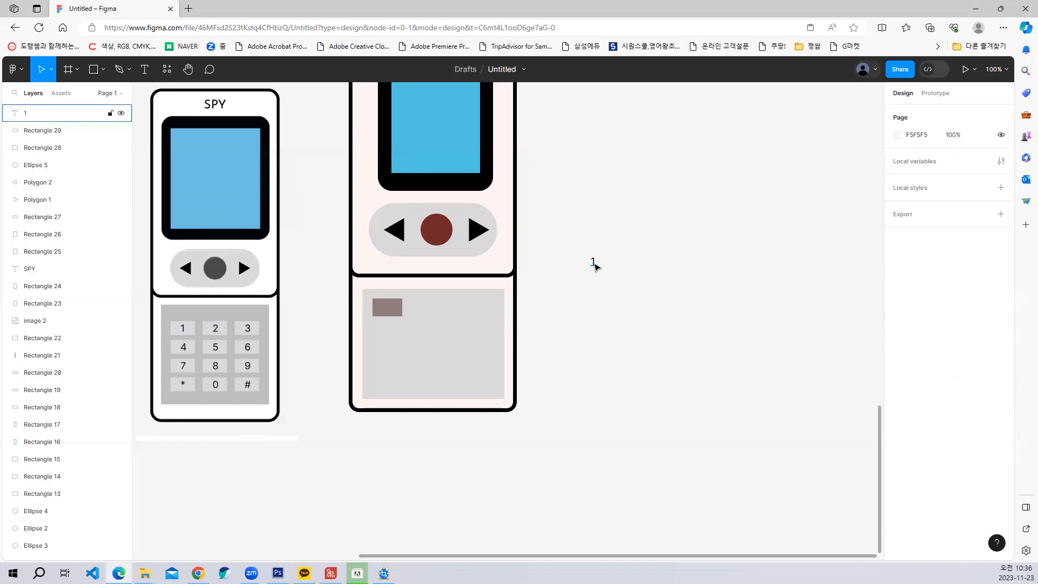
# Step: Centre-align the text 1 and place it in the middle of the key rectangle
pyautogui.click(595, 265)
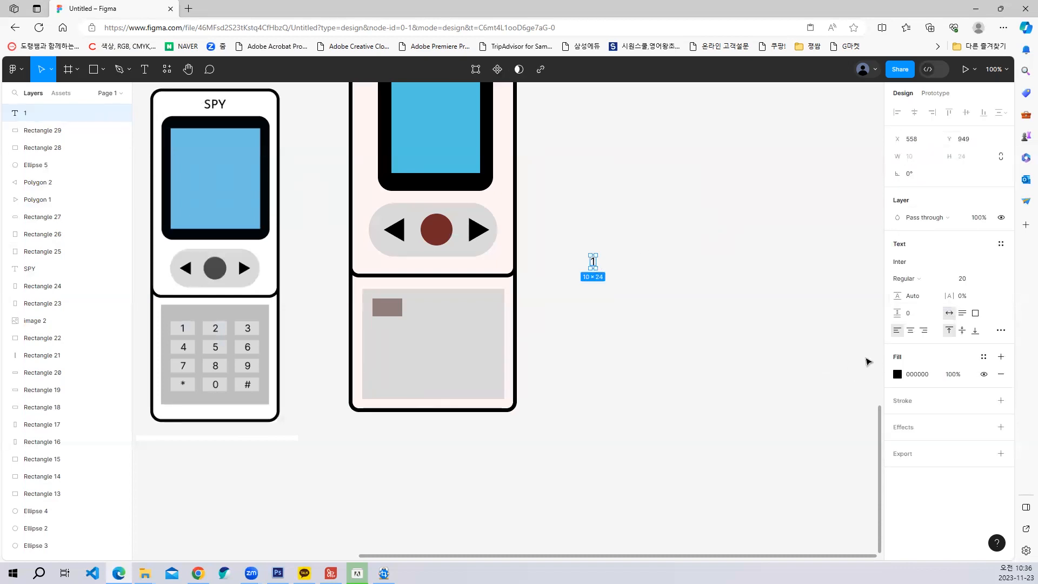
pyautogui.click(911, 331)
pyautogui.click(615, 284)
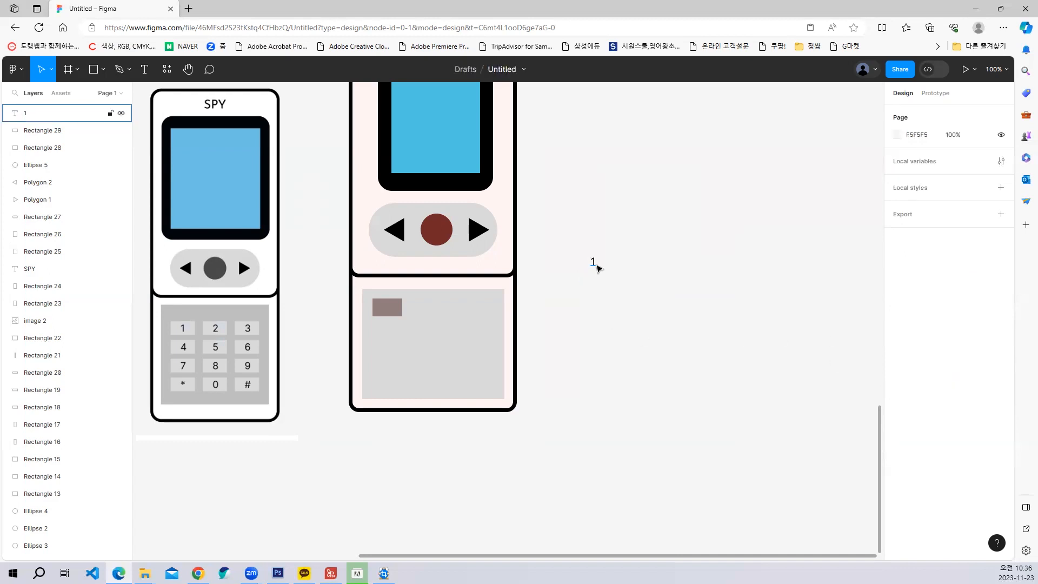
pyautogui.moveTo(594, 264); pyautogui.dragTo(388, 310)
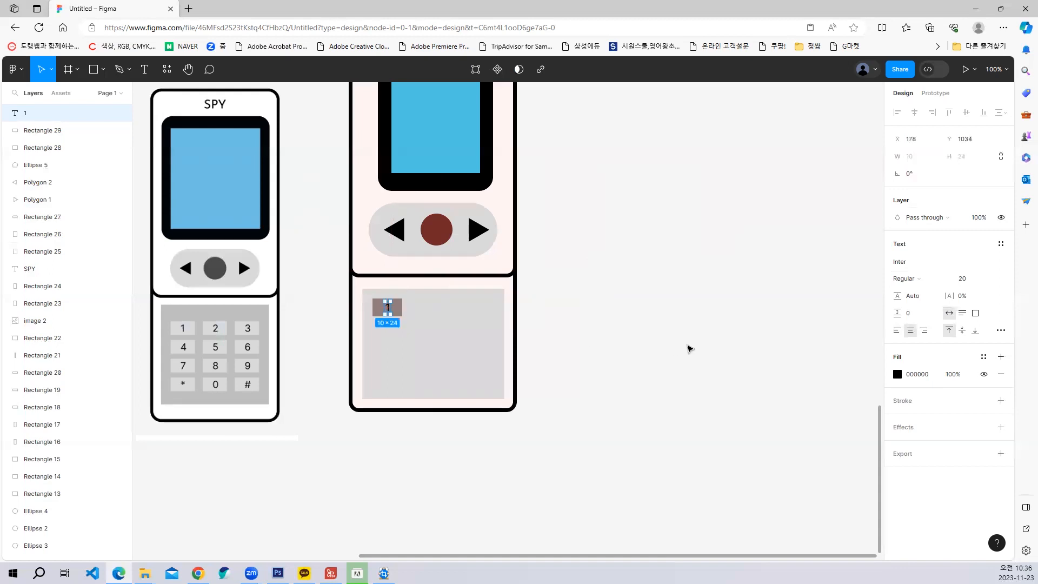
pyautogui.click(688, 346)
pyautogui.hotkey('ctrl', '=')
pyautogui.hscroll(-10, 770, 271)
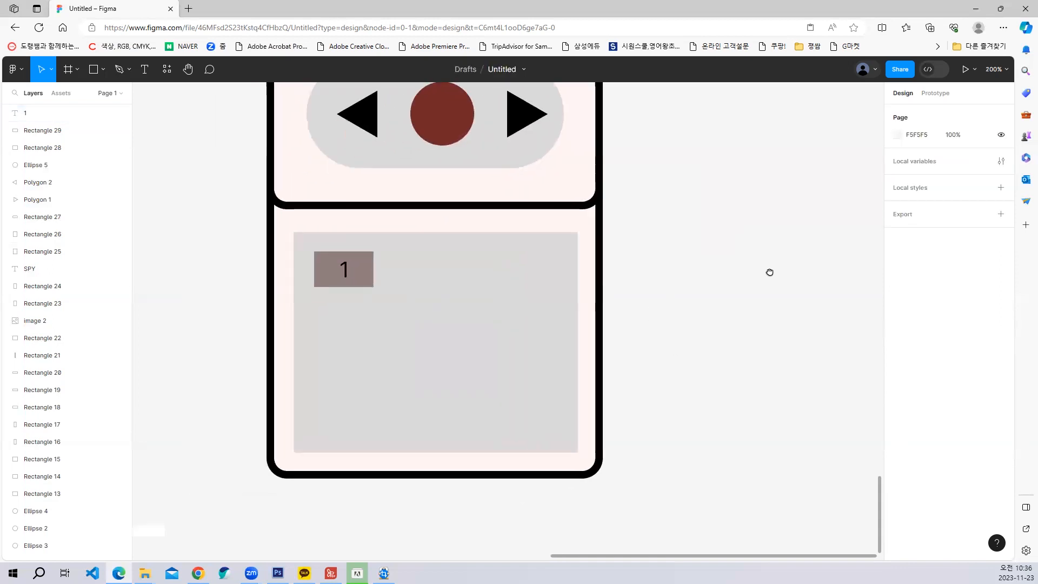
pyautogui.hscroll(-2, 876, 280)
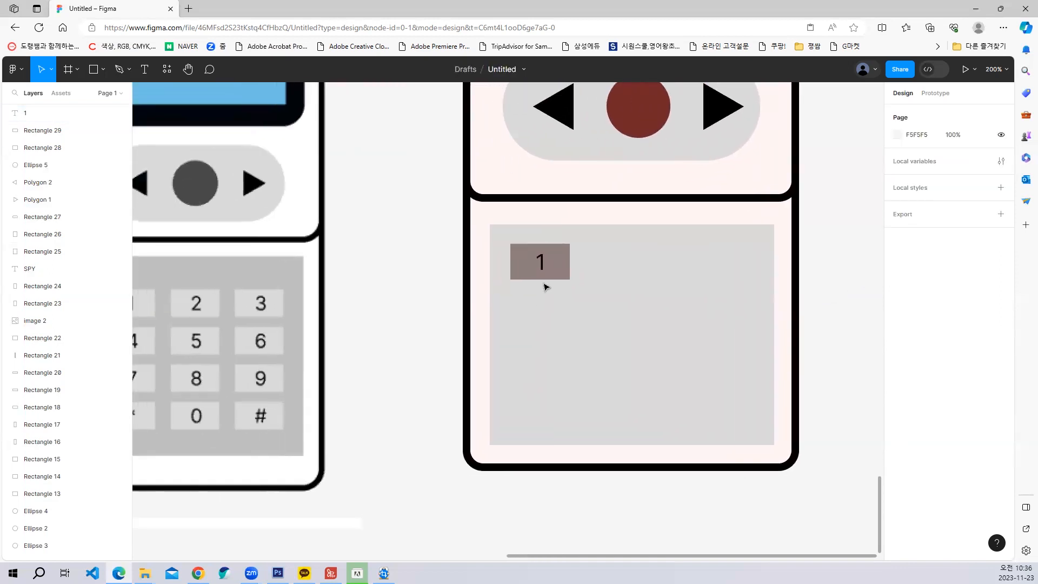
pyautogui.click(565, 265)
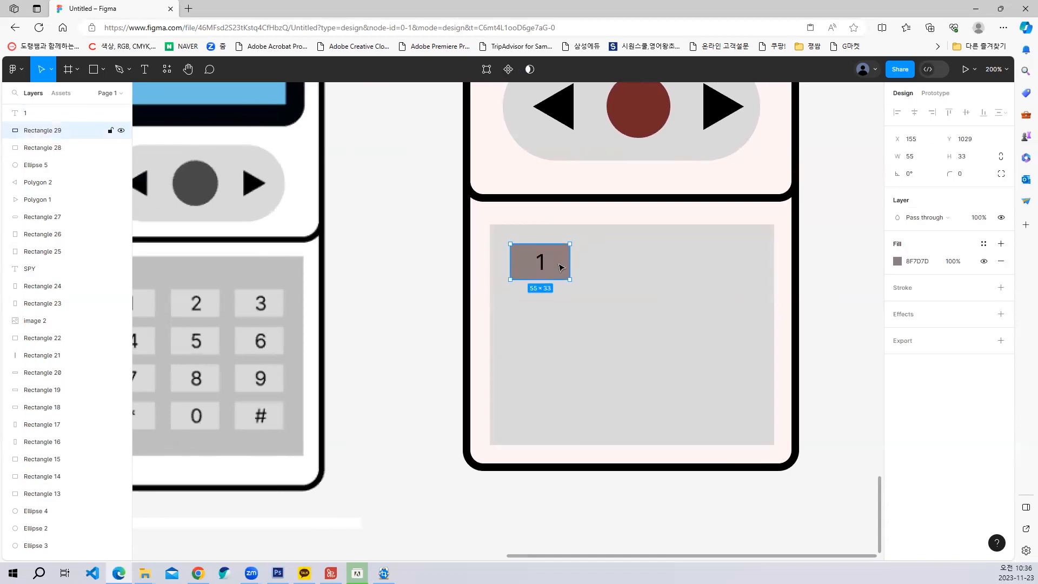
pyautogui.keyDown('shift'); pyautogui.click(542, 269); pyautogui.keyUp('shift')
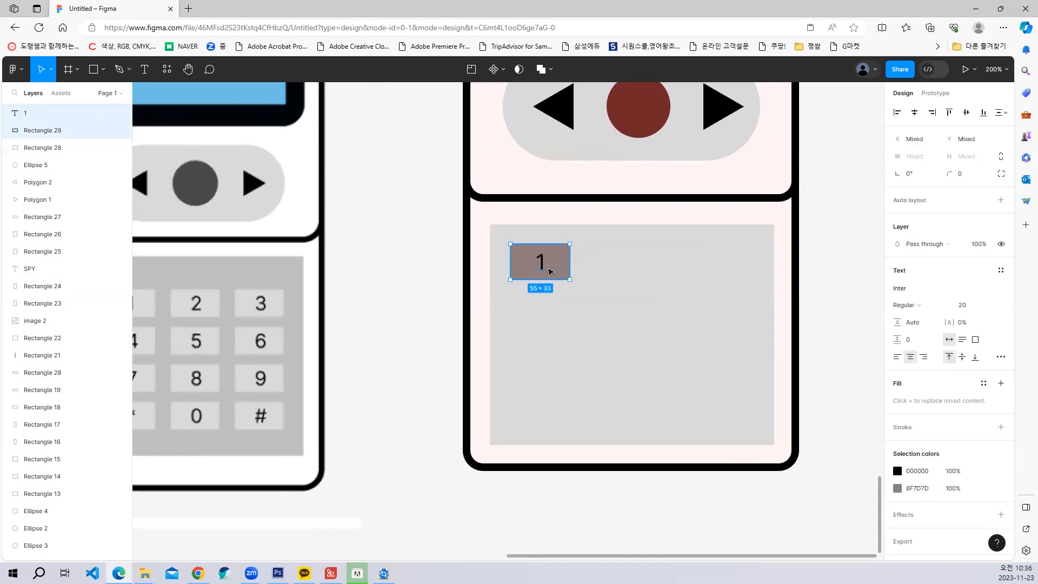
pyautogui.click(828, 276)
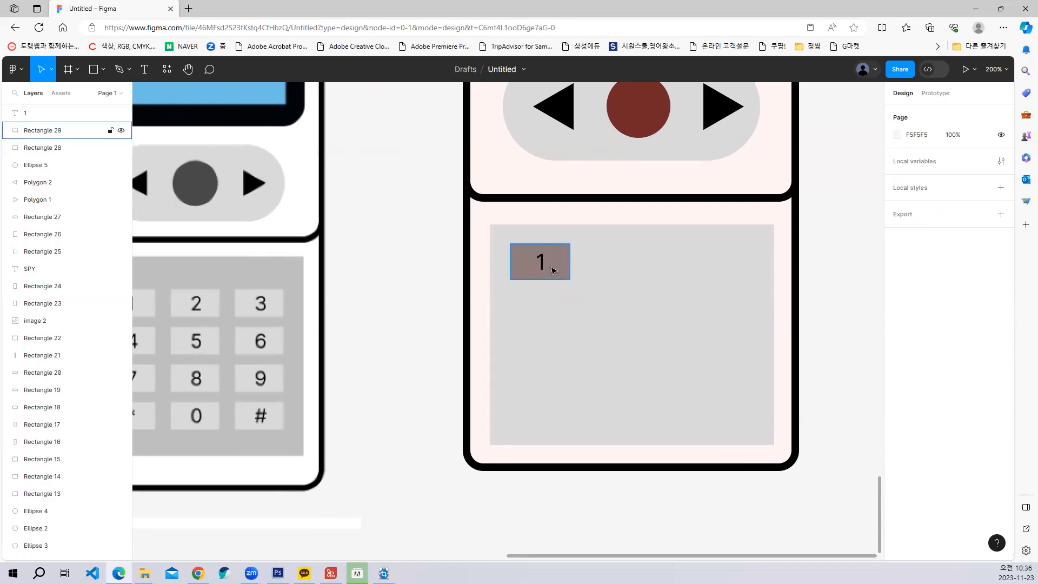
pyautogui.click(566, 265)
pyautogui.keyDown('shift'); pyautogui.click(542, 269); pyautogui.keyUp('shift')
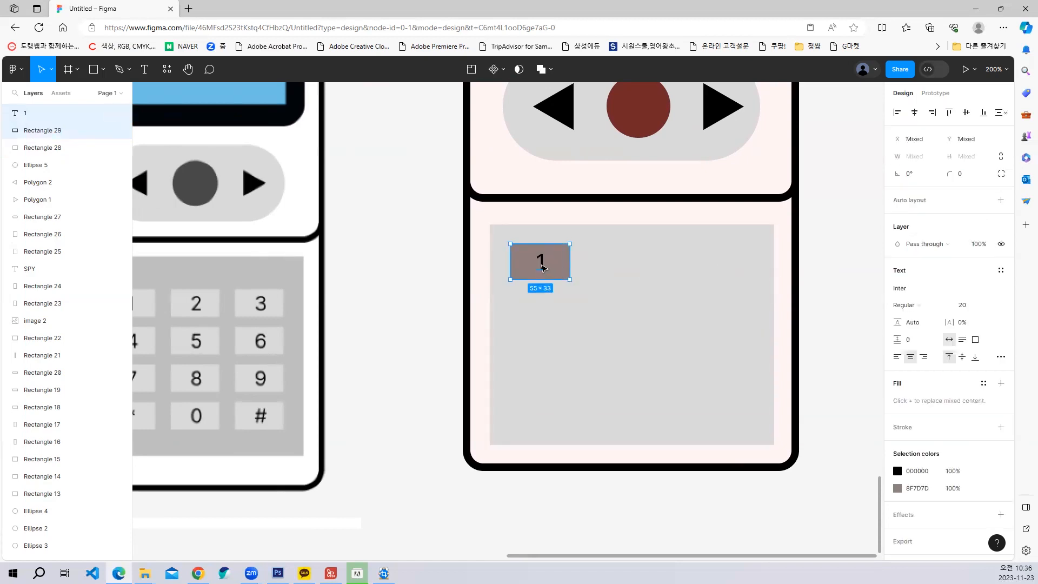
pyautogui.hscroll(5, 540, 316)
pyautogui.click(805, 304)
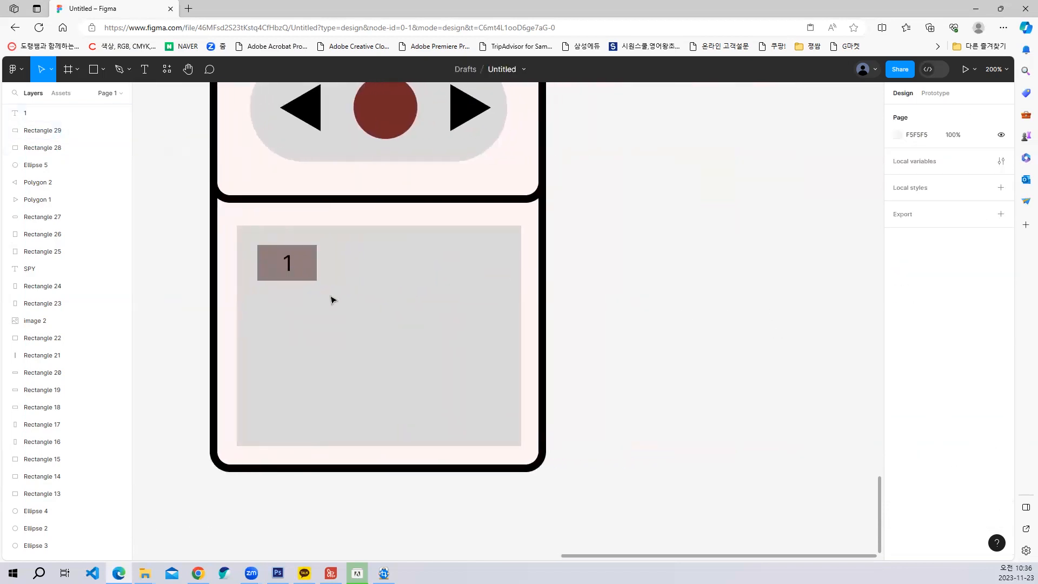
# Step: Move the key rectangle and its digit 1 out of the keypad panel onto the empty canvas
pyautogui.moveTo(317, 273); pyautogui.dragTo(703, 281)
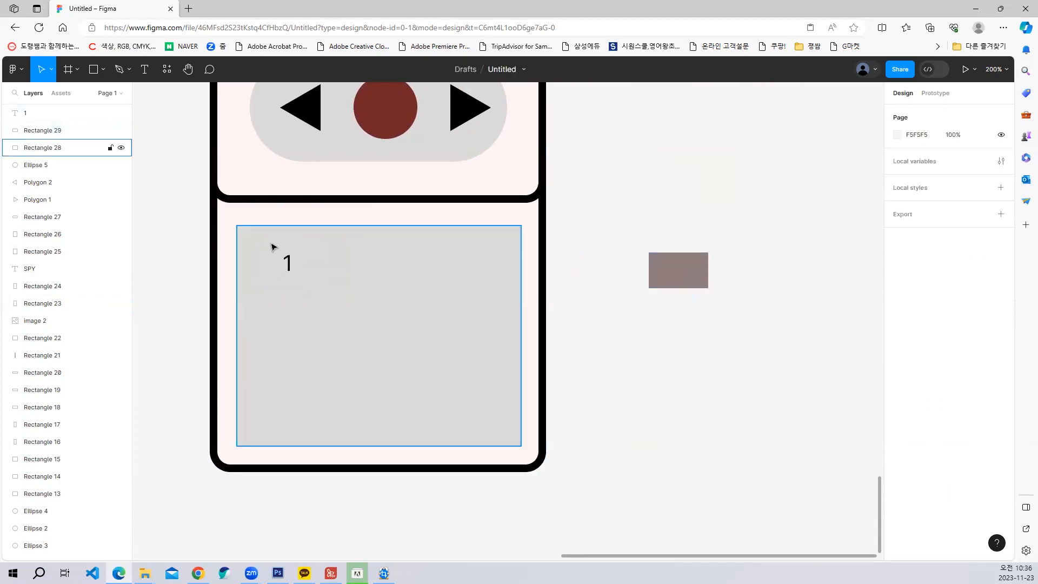
pyautogui.moveTo(288, 267); pyautogui.dragTo(679, 277)
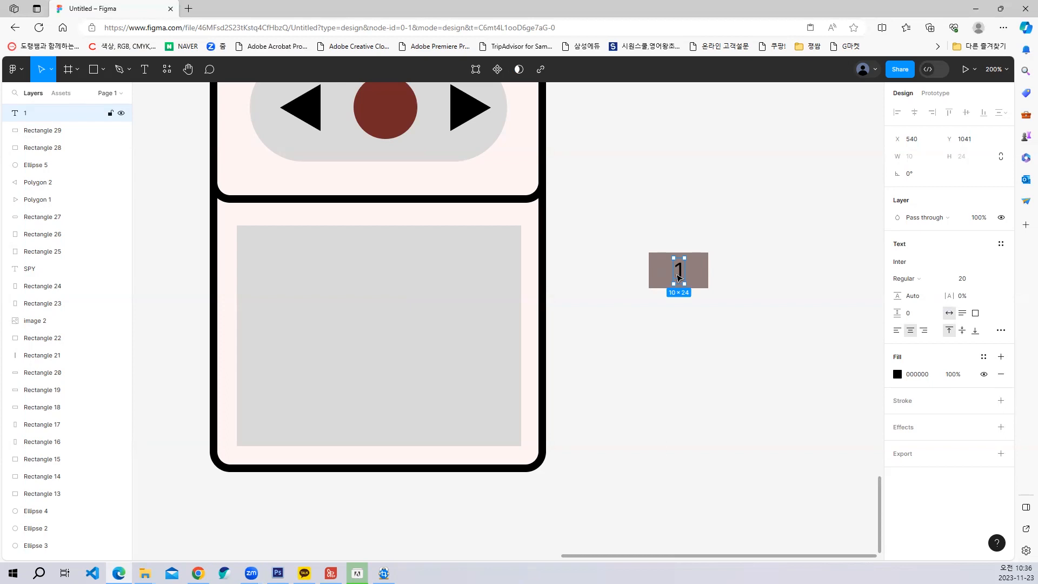
pyautogui.click(717, 396)
# Step: Duplicate the key together with its digit twice to form an evenly spaced row of three keys
pyautogui.hscroll(5, 714, 395)
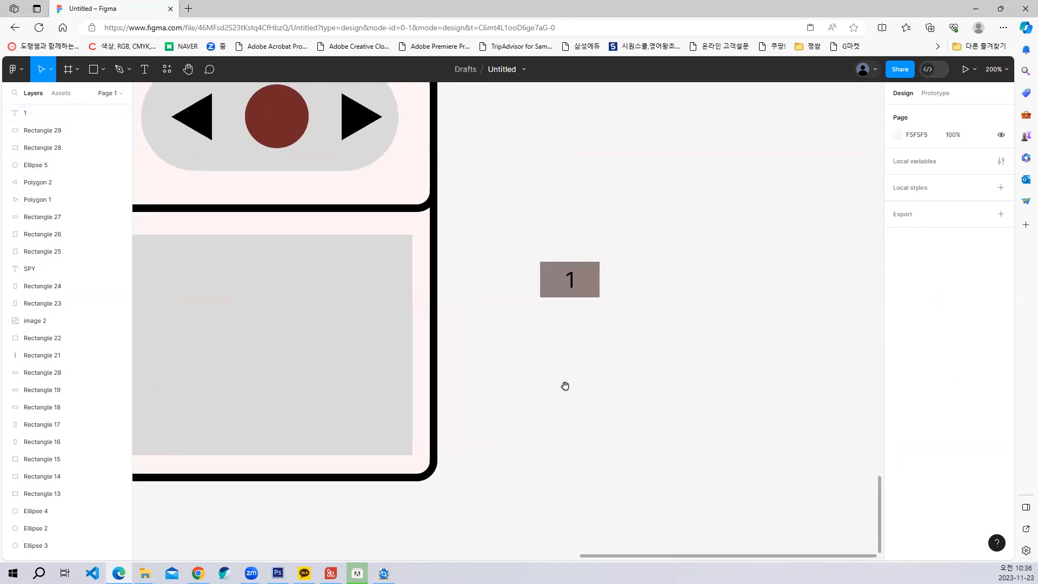
pyautogui.moveTo(514, 273); pyautogui.dragTo(710, 319)
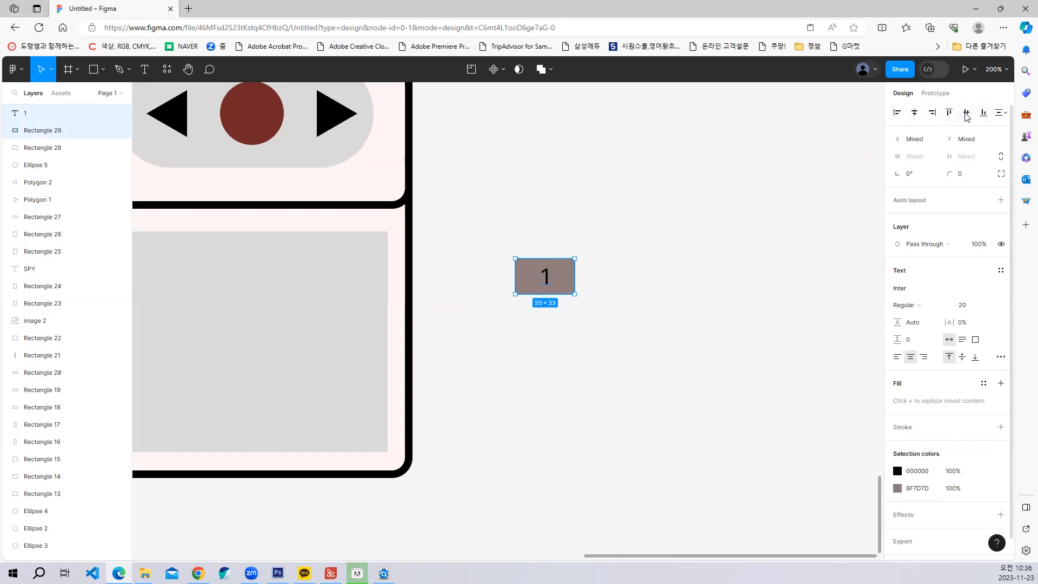
pyautogui.moveTo(505, 232); pyautogui.dragTo(637, 285)
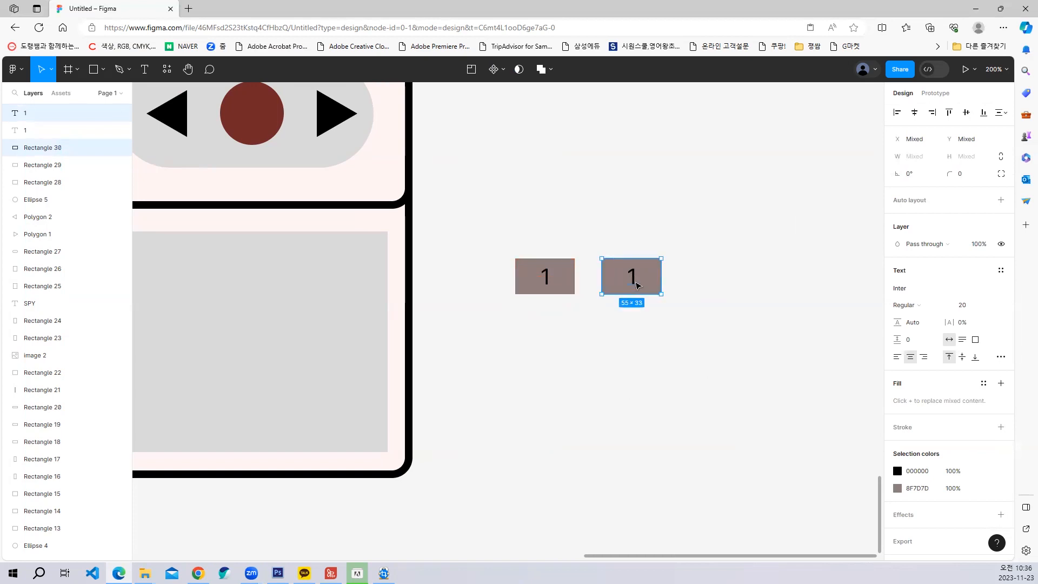
pyautogui.hotkey('ctrl', 'd')
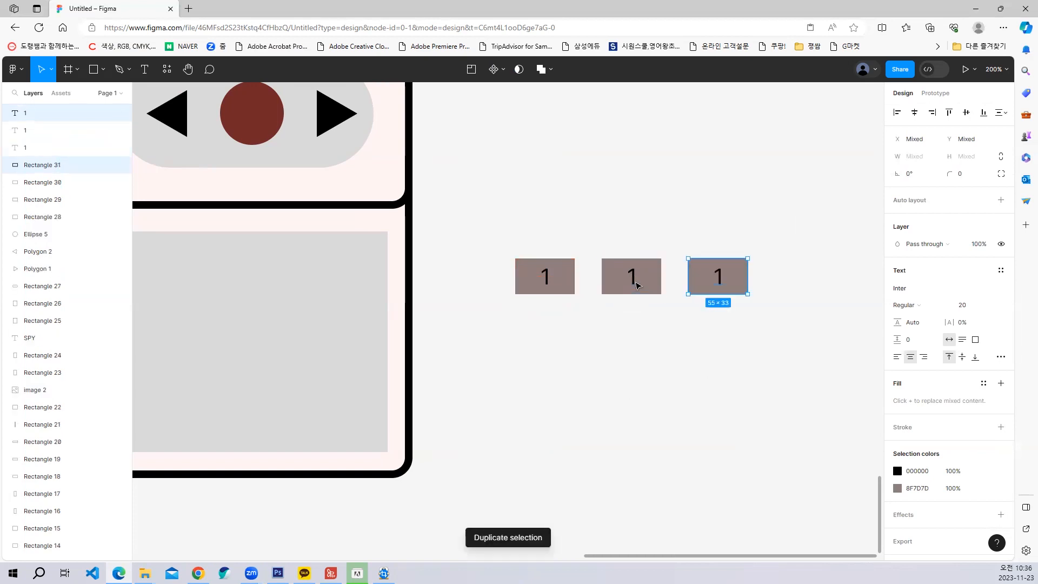
# Step: Duplicate the row of three keys downward three times to form an evenly spaced grid of four rows
pyautogui.scroll(-2, 653, 373)
pyautogui.hscroll(3, 652, 373)
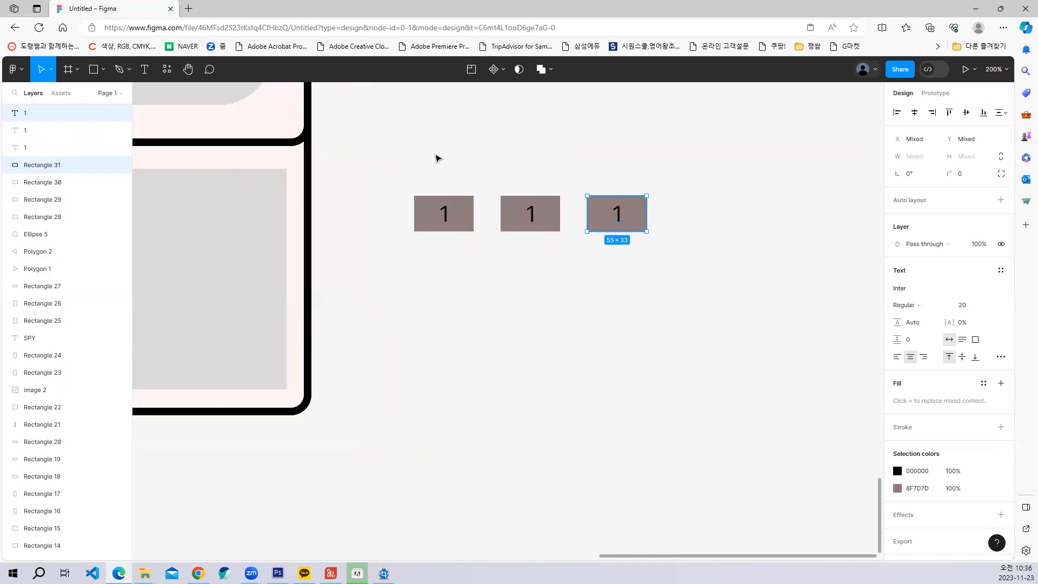
pyautogui.moveTo(436, 157); pyautogui.dragTo(649, 232)
pyautogui.keyDown('alt'); pyautogui.moveTo(543, 213); pyautogui.dragTo(544, 260); pyautogui.keyUp('alt')
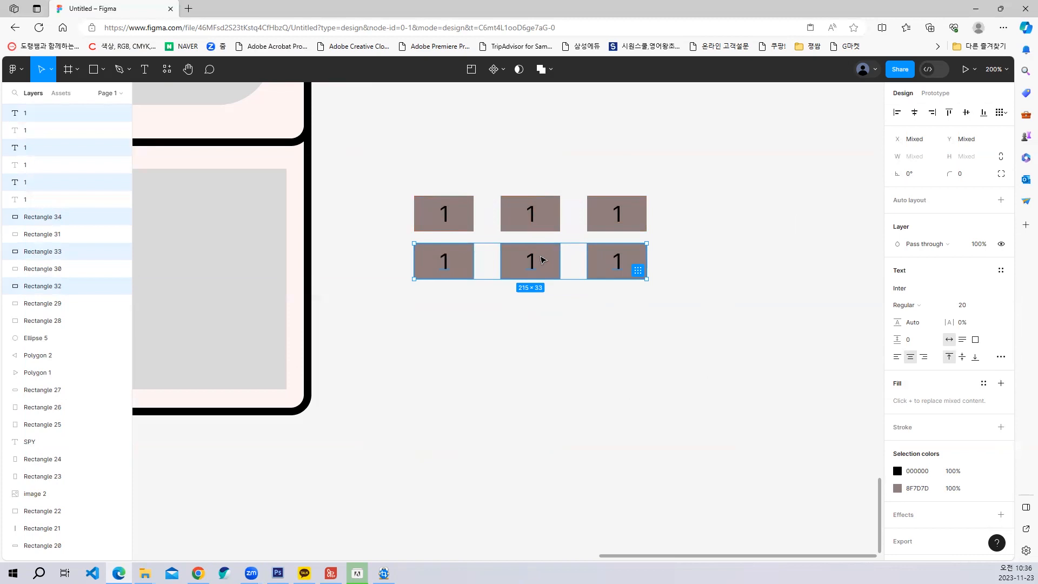
pyautogui.hotkey('ctrl', 'd')
pyautogui.hotkey('ctrl', 'd')
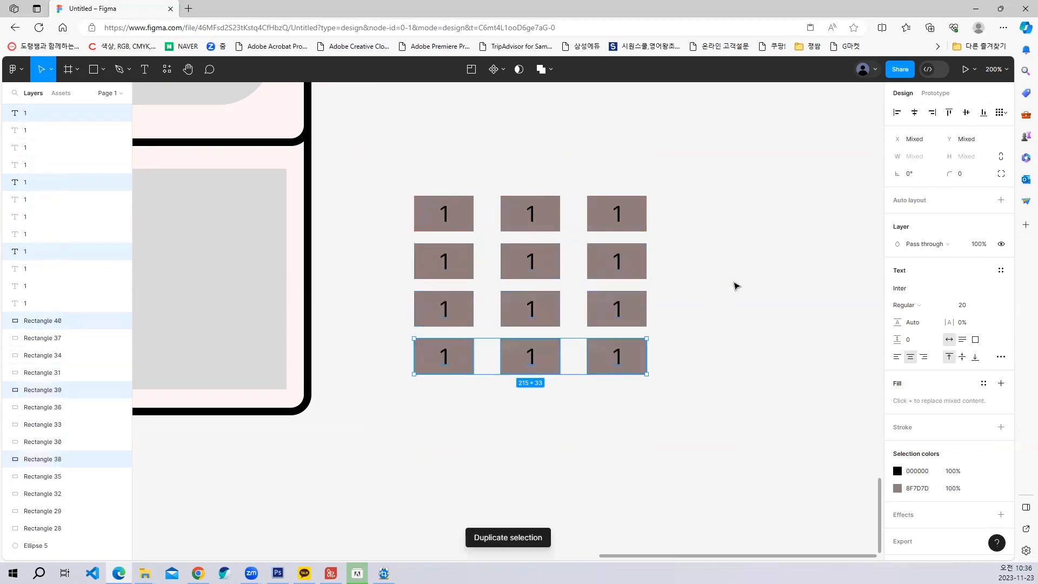
# Step: Change the digits on the second and third keys of the keypad's first row to 2 and 3
pyautogui.click(145, 70)
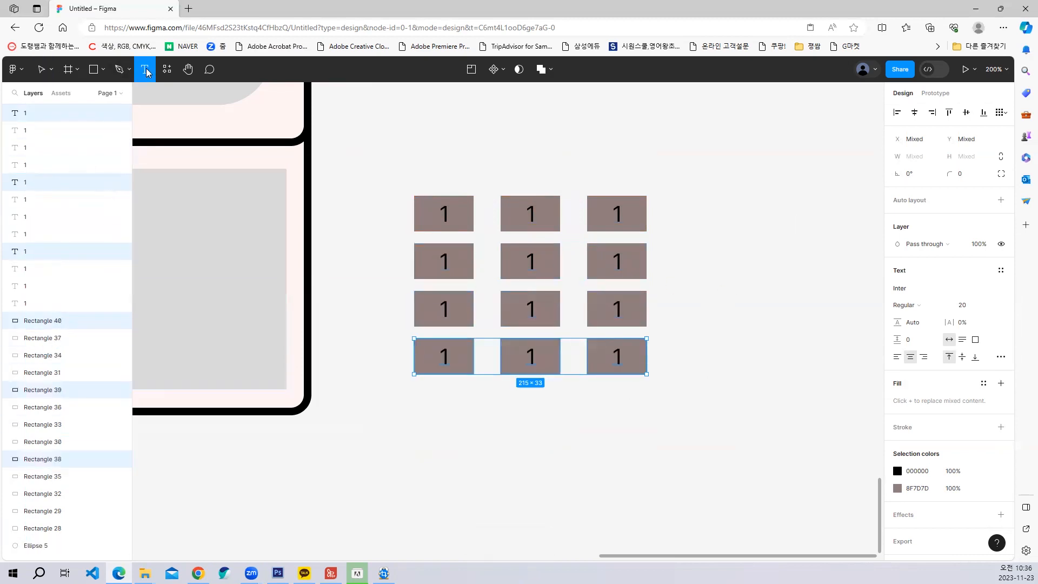
pyautogui.doubleClick(530, 217)
pyautogui.write('2')
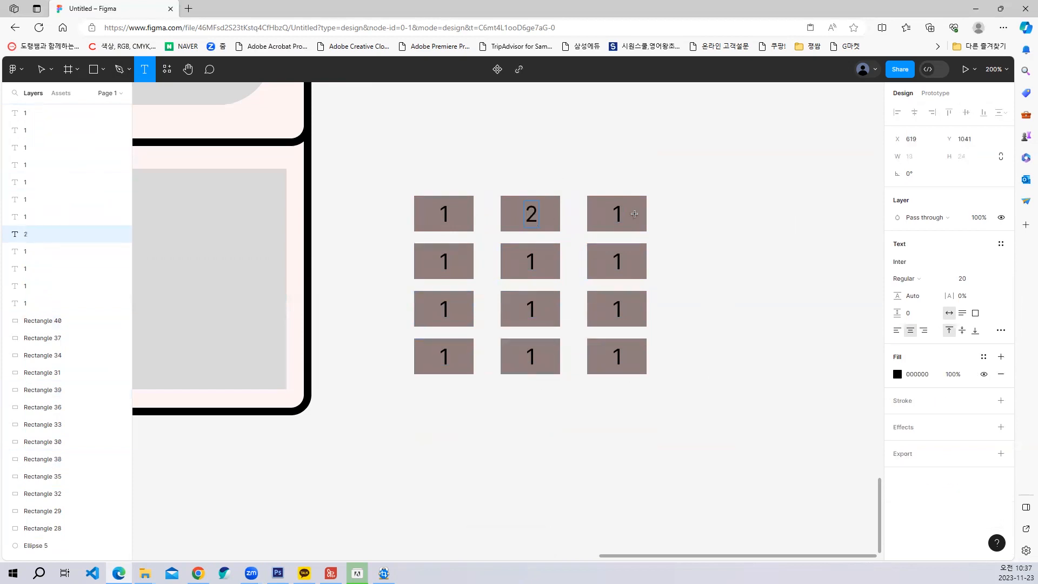
pyautogui.click(671, 183)
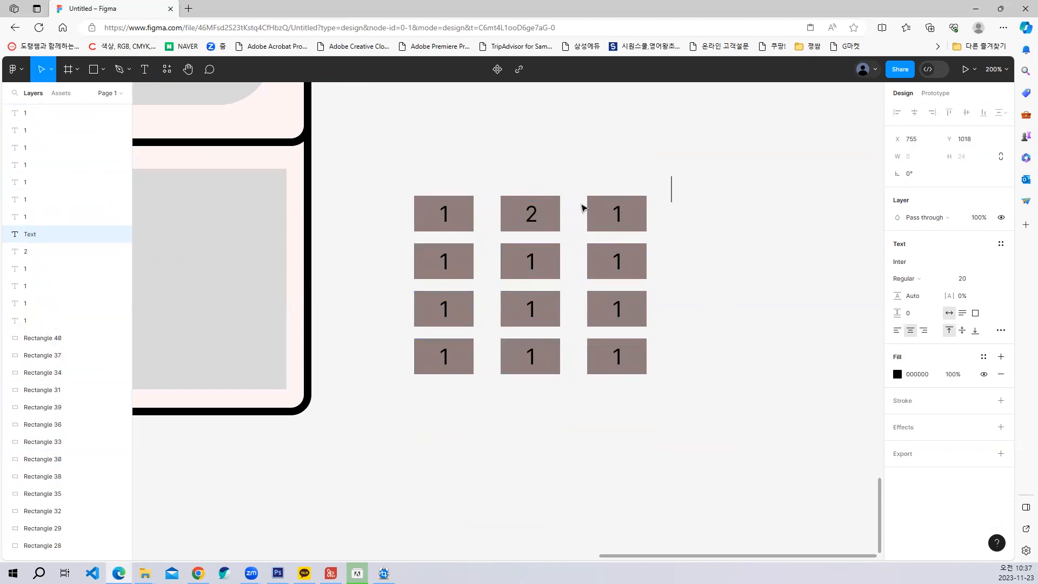
pyautogui.click(147, 79)
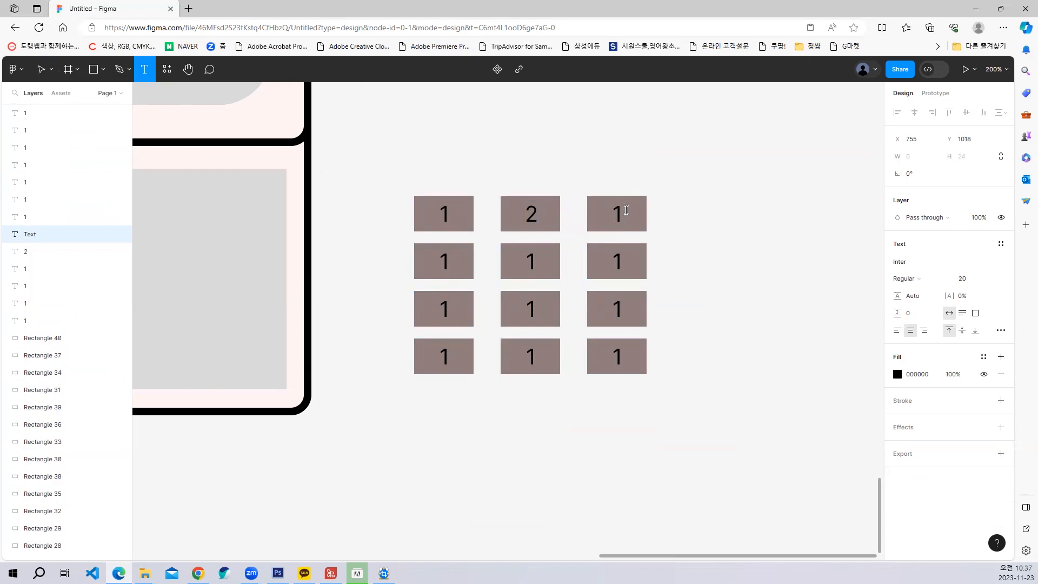
pyautogui.doubleClick(617, 213)
pyautogui.write('3')
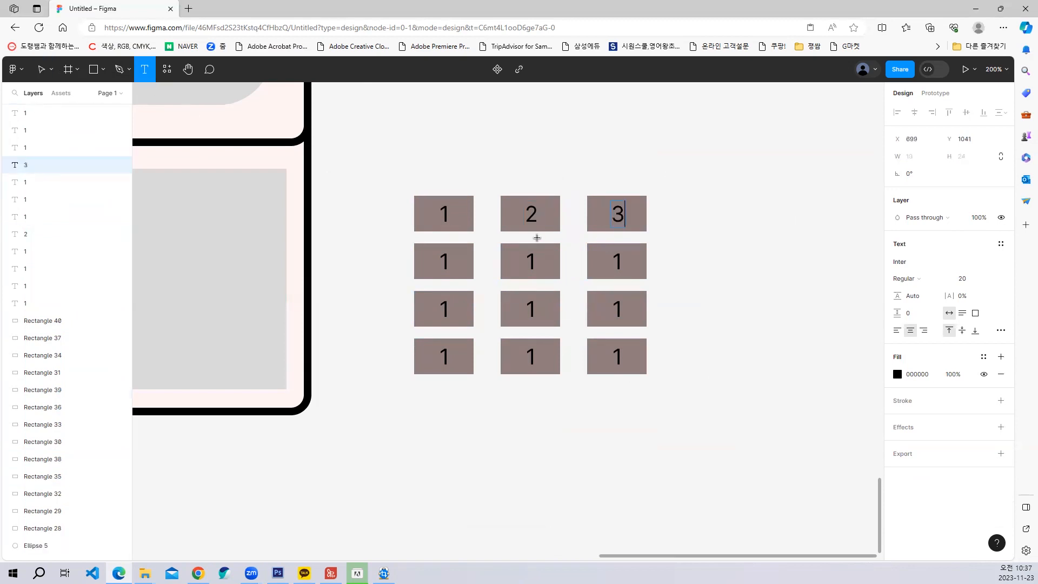
# Step: Change the digit on the first key of the second row to 4
pyautogui.doubleClick(441, 265)
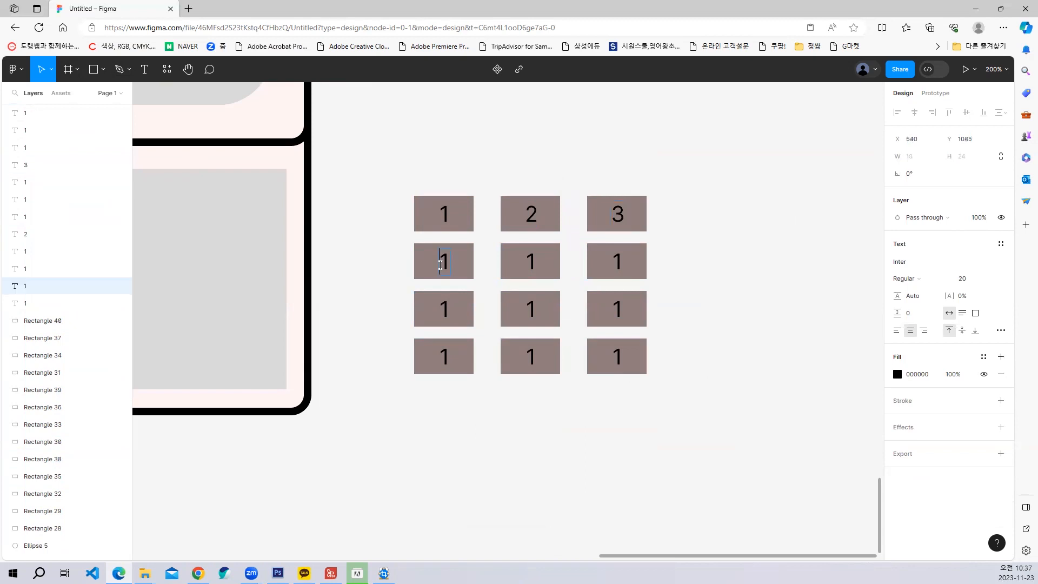
pyautogui.click(144, 69)
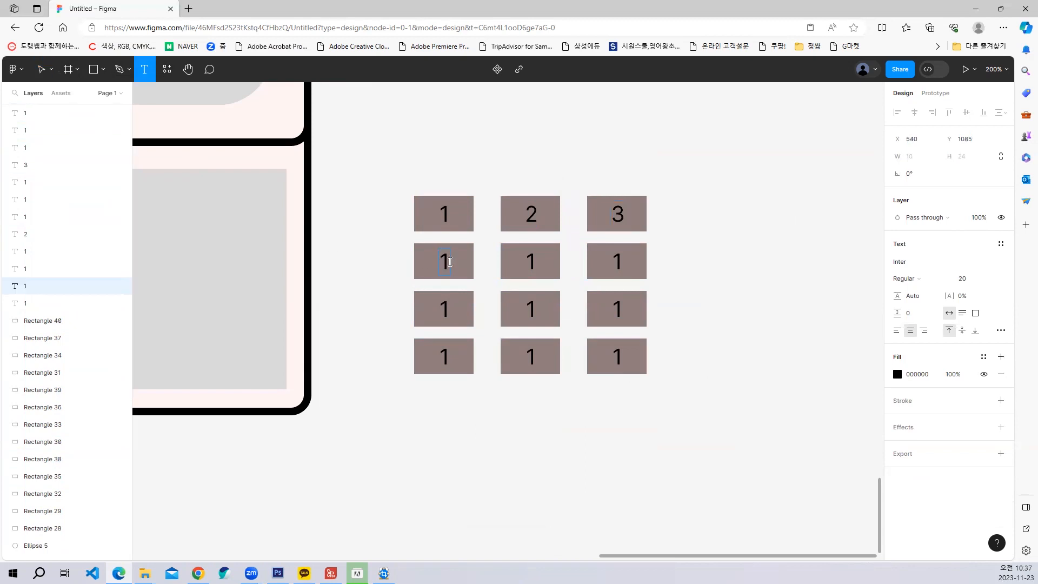
pyautogui.moveTo(442, 262); pyautogui.dragTo(450, 261)
pyautogui.write('4')
pyautogui.click(40, 69)
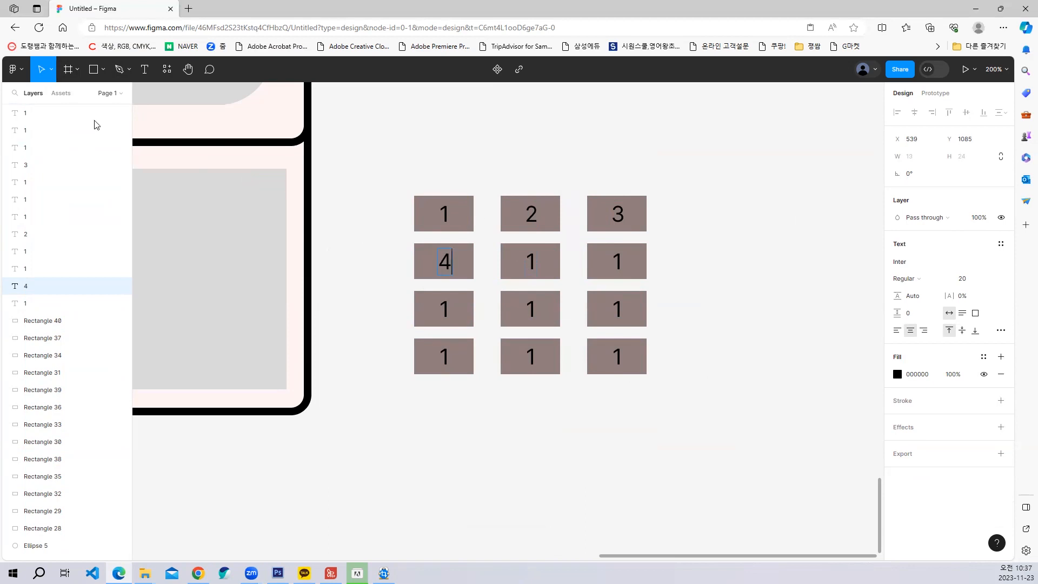
pyautogui.press('Escape')
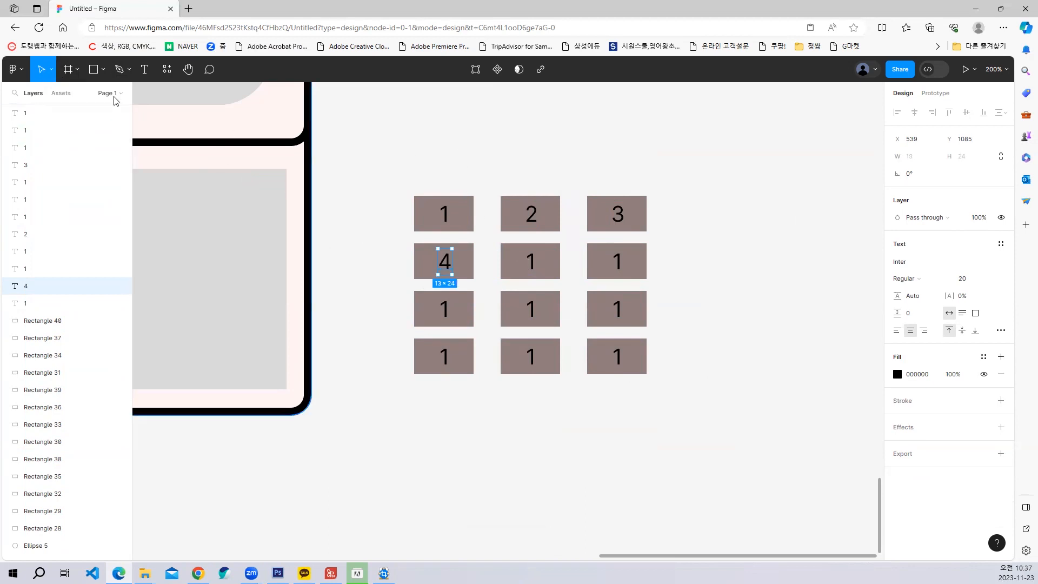
# Step: Replace the digit on the middle key of the second row with 5
pyautogui.click(145, 73)
pyautogui.doubleClick(530, 263)
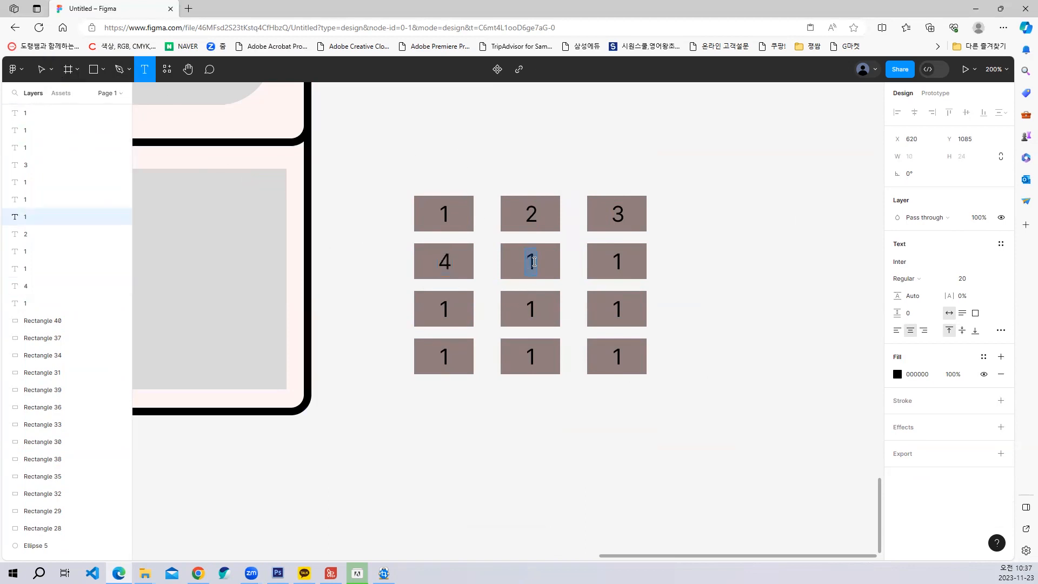
pyautogui.write('5')
pyautogui.click(41, 69)
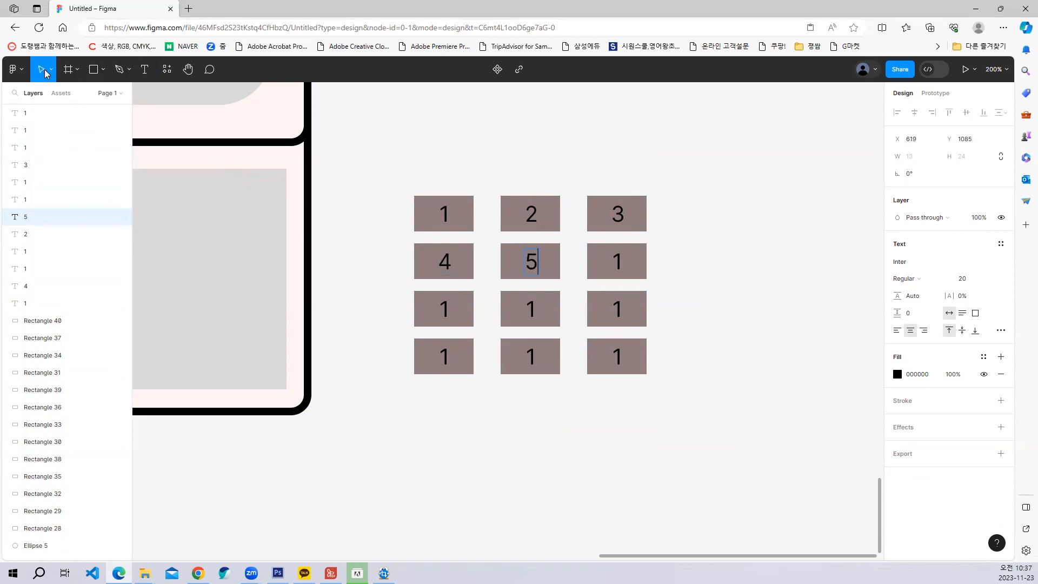
pyautogui.click(145, 69)
pyautogui.press('Escape')
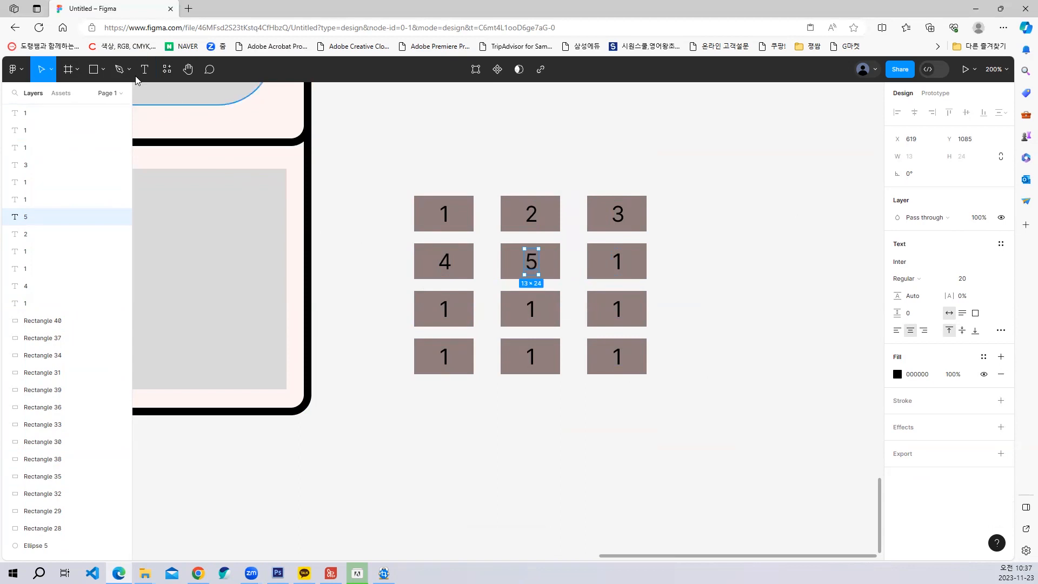
pyautogui.click(452, 123)
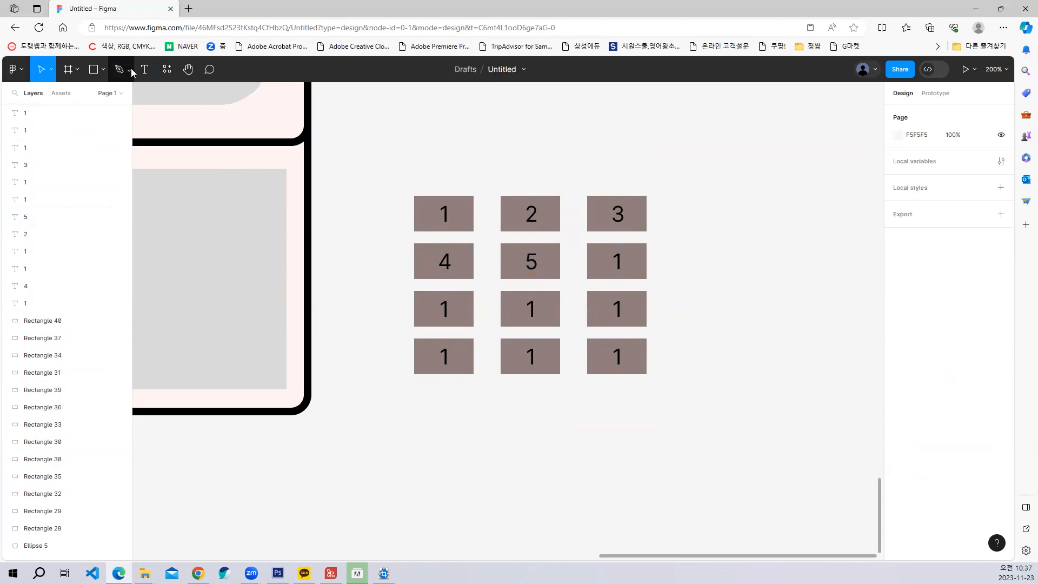
# Step: Change the digit on the last key of the second row to 6
pyautogui.click(144, 70)
pyautogui.click(614, 259)
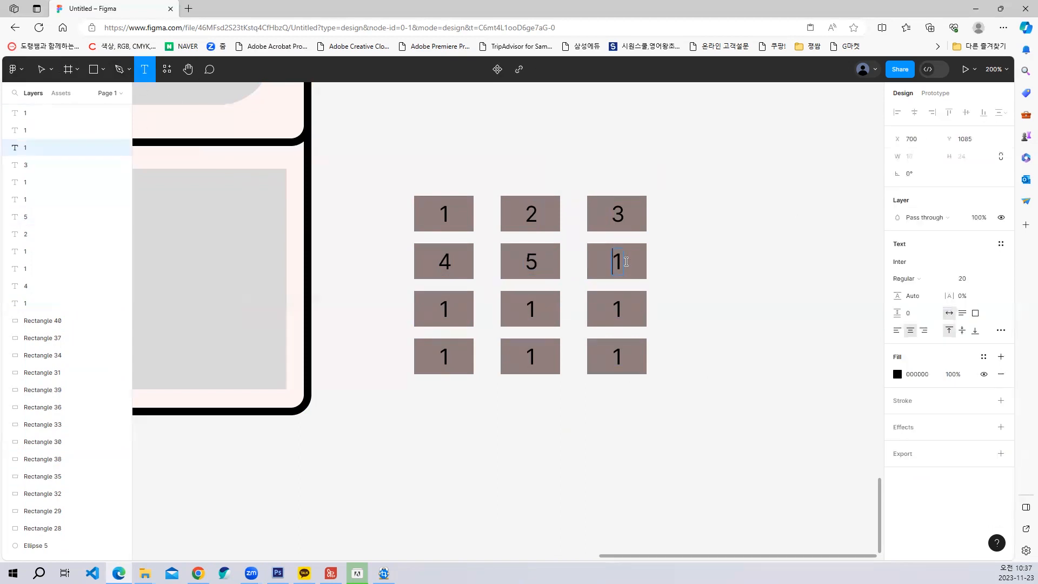
pyautogui.write('6')
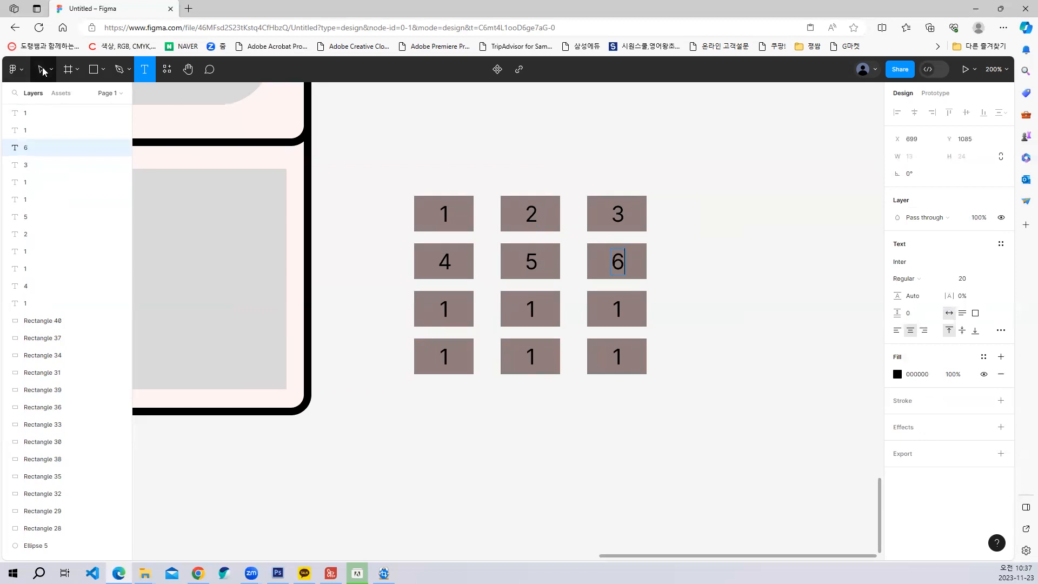
pyautogui.press('Escape')
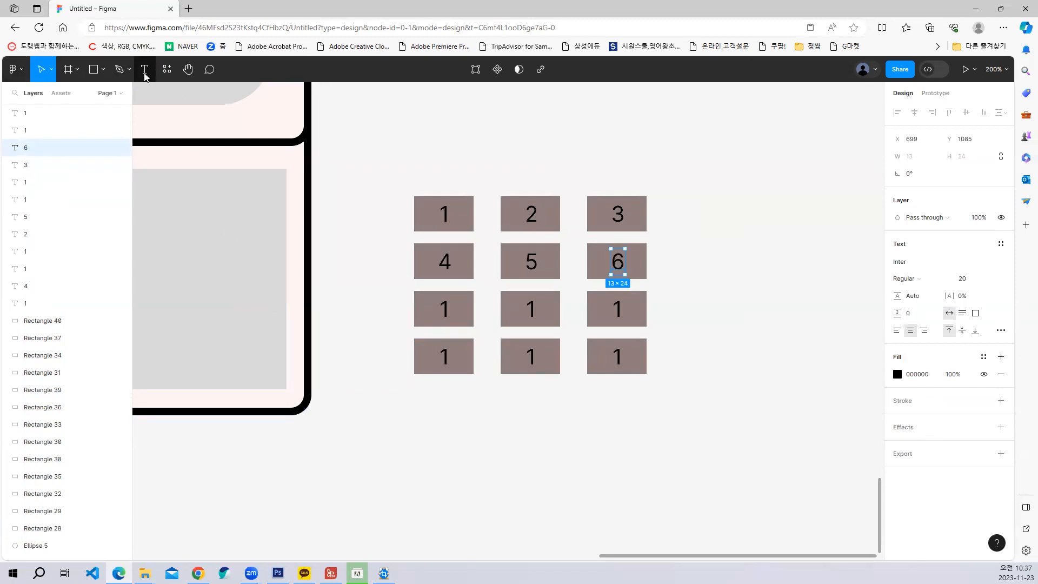
# Step: Change the digits on the first two keys of the third row to 7 and 8
pyautogui.click(144, 69)
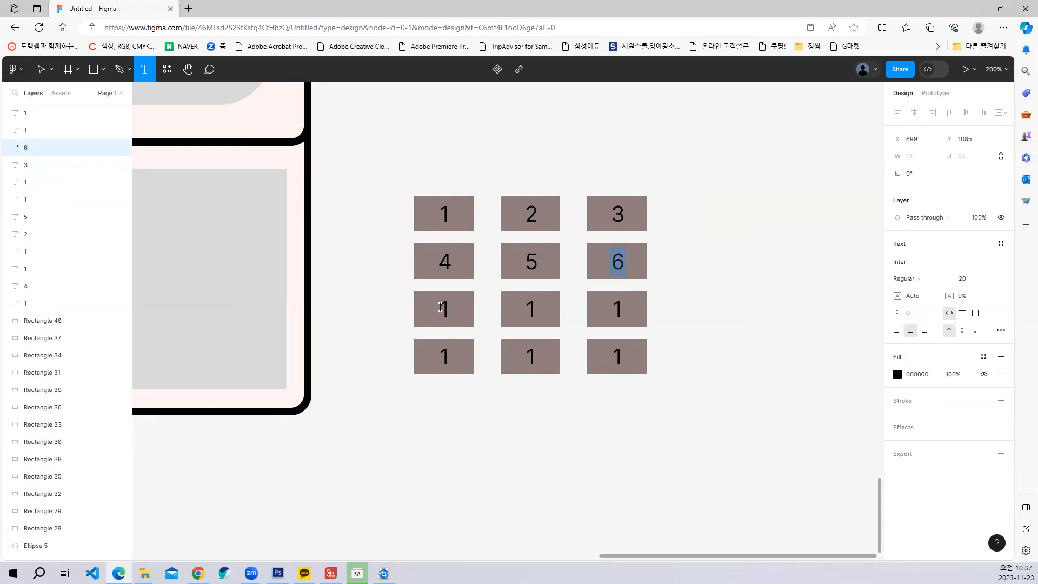
pyautogui.moveTo(441, 307); pyautogui.dragTo(451, 308)
pyautogui.write('7')
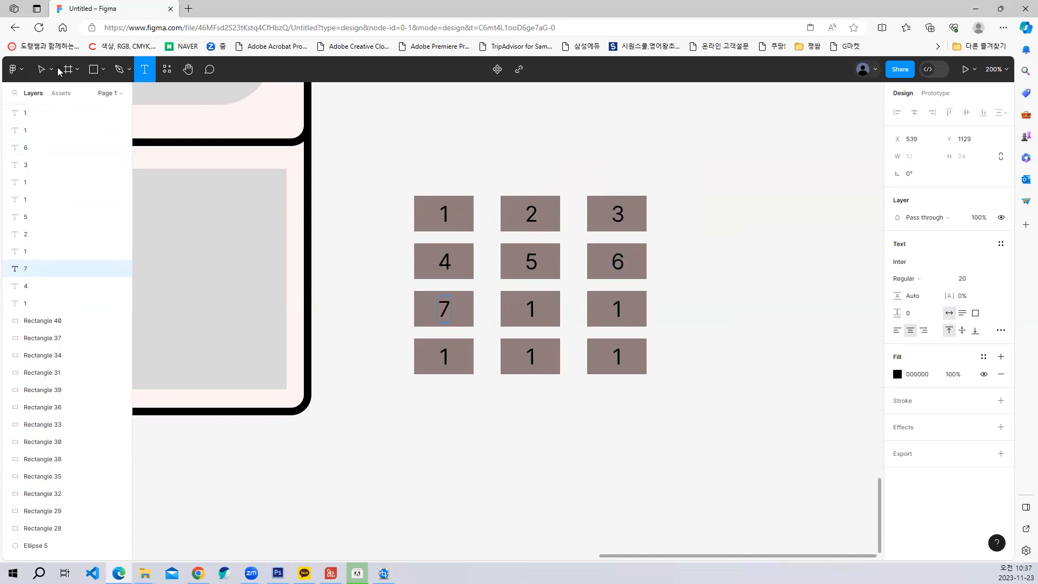
pyautogui.press('Escape')
pyautogui.click(530, 303)
pyautogui.moveTo(529, 307); pyautogui.dragTo(538, 306)
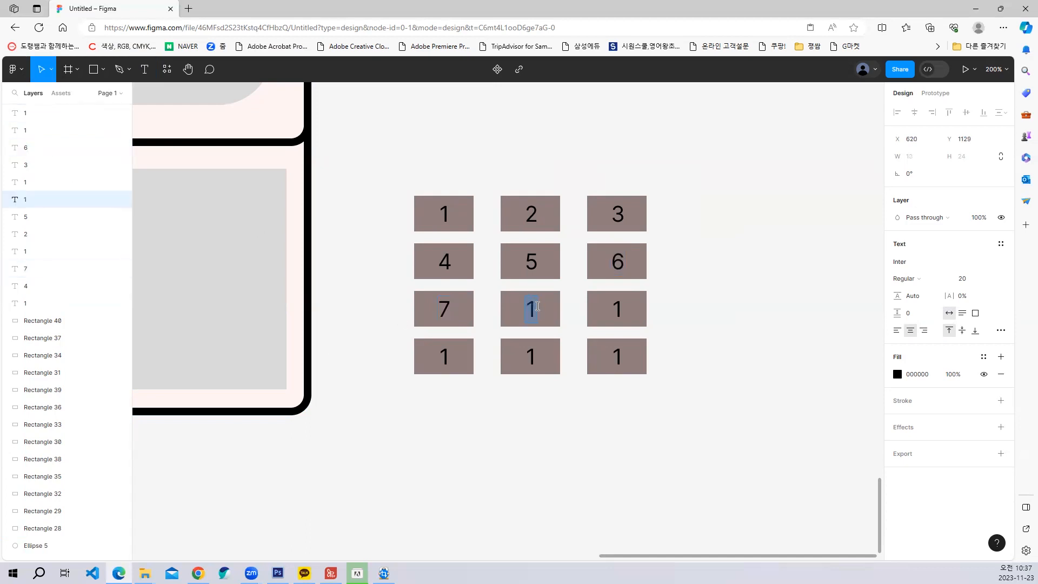
pyautogui.write('8')
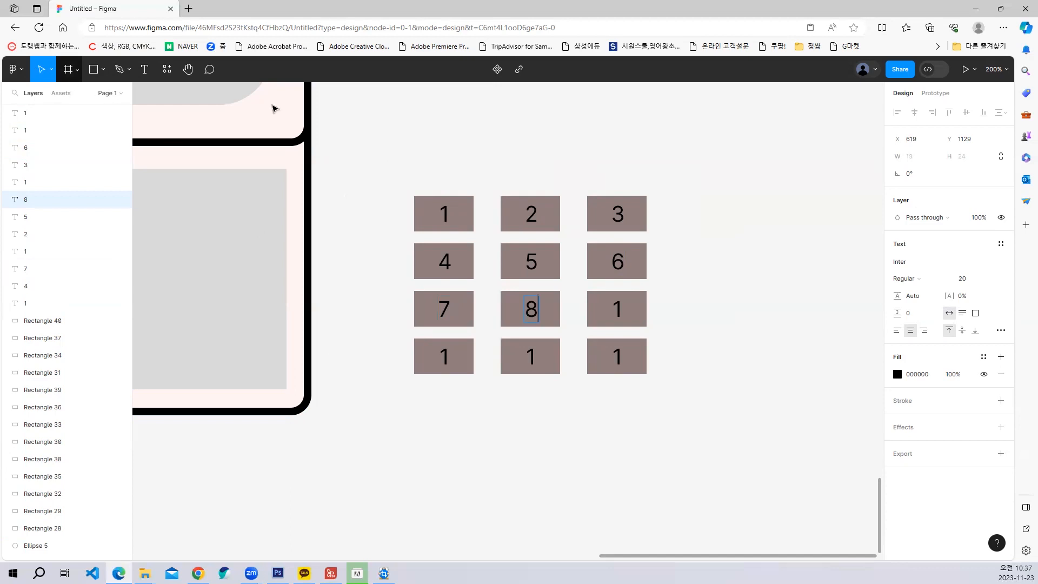
pyautogui.press('Escape')
# Step: Replace the digit on the last key of the third row with 9
pyautogui.press('Return')
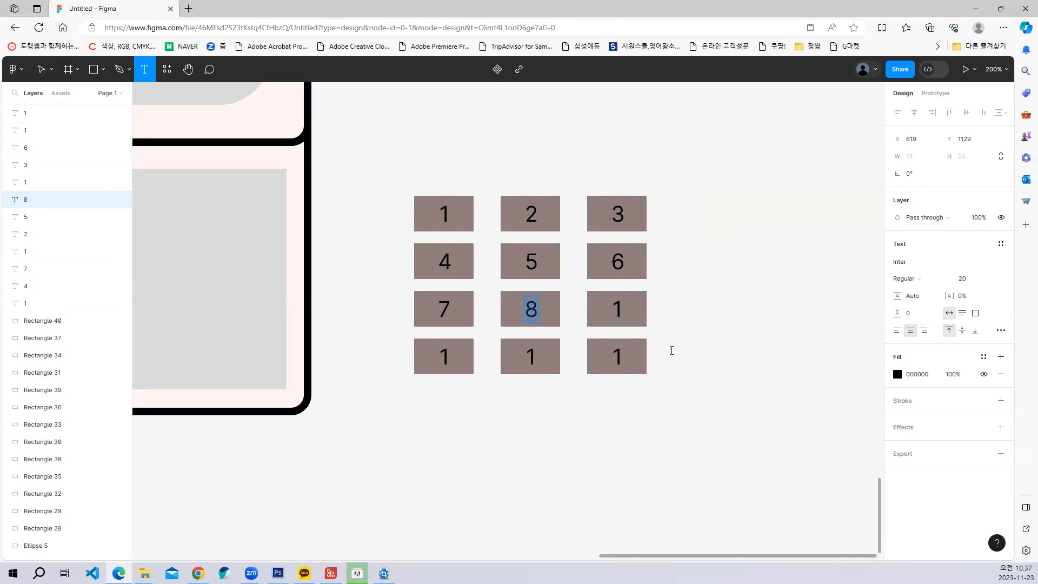
pyautogui.doubleClick(620, 314)
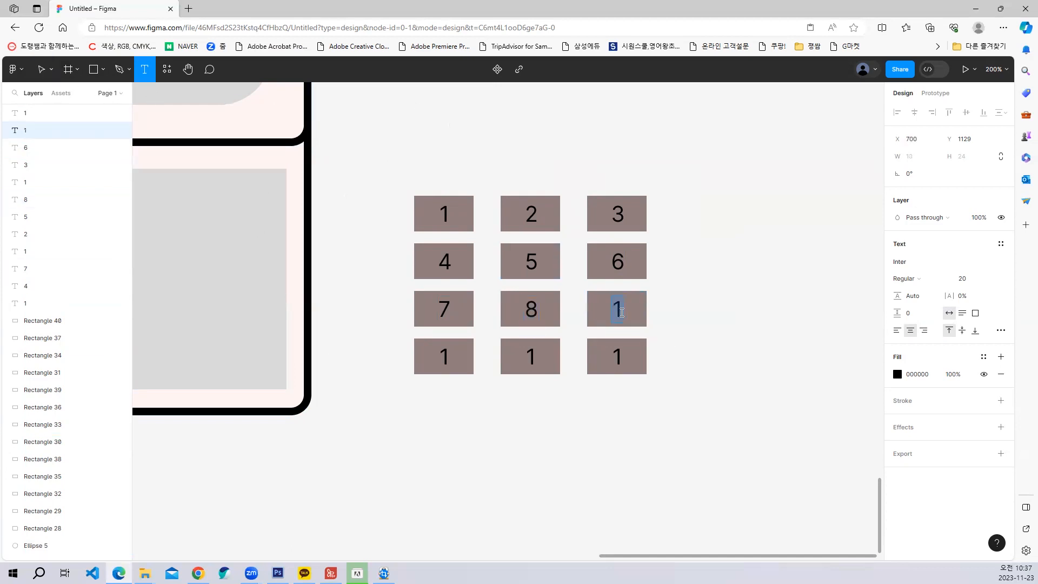
pyautogui.write('9')
pyautogui.click(41, 70)
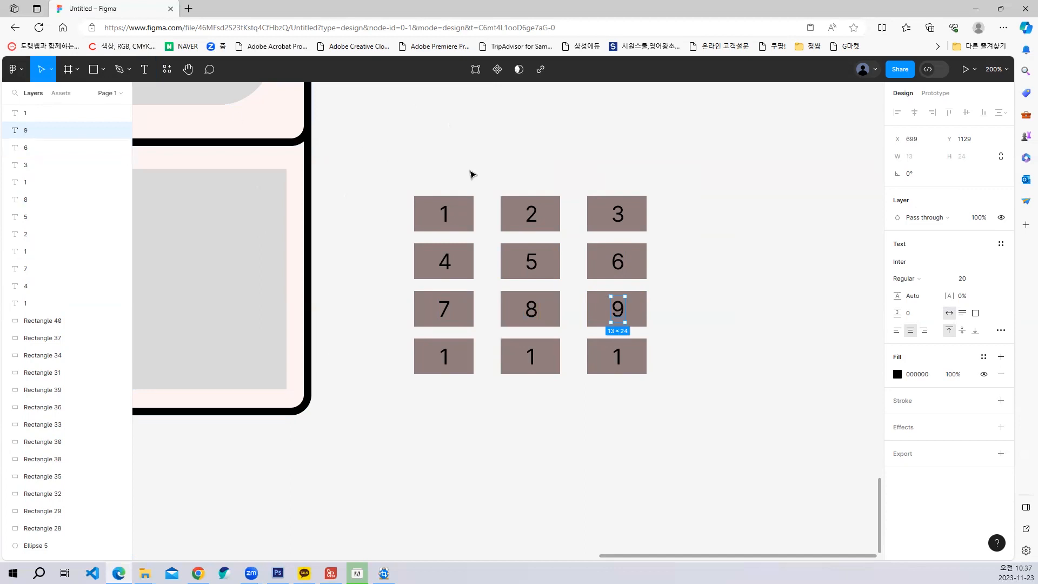
# Step: Replace the digit on the first key of the fourth row with an asterisk (*)
pyautogui.click(147, 68)
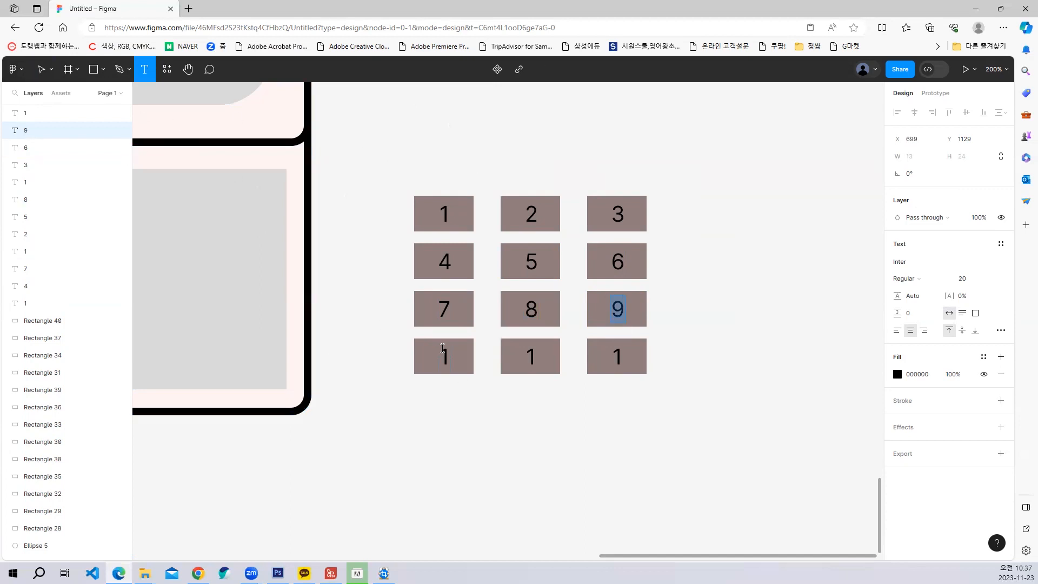
pyautogui.doubleClick(447, 349)
pyautogui.write('8')
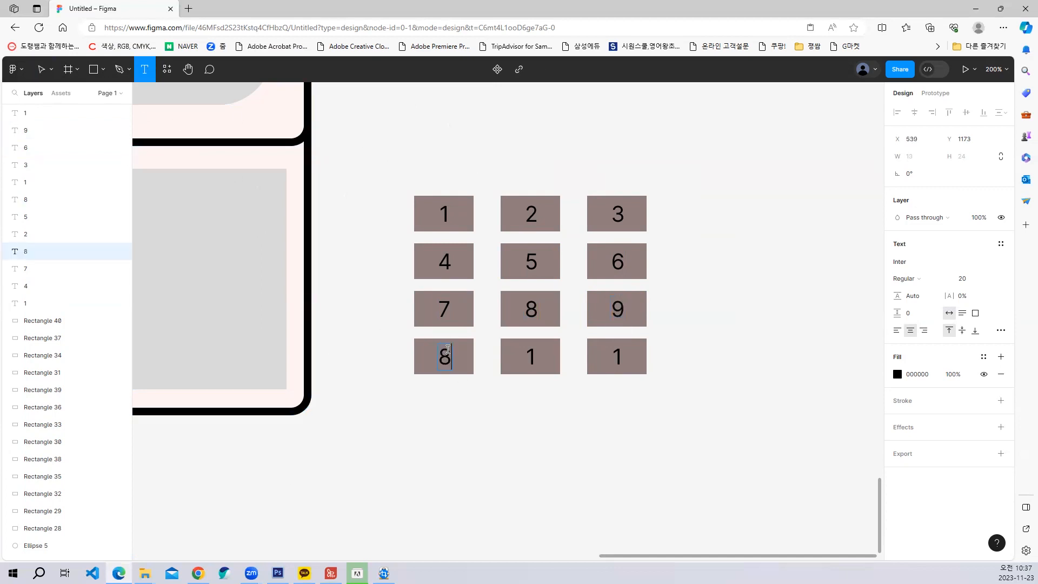
pyautogui.press('BackSpace')
pyautogui.write('*')
pyautogui.press('Escape')
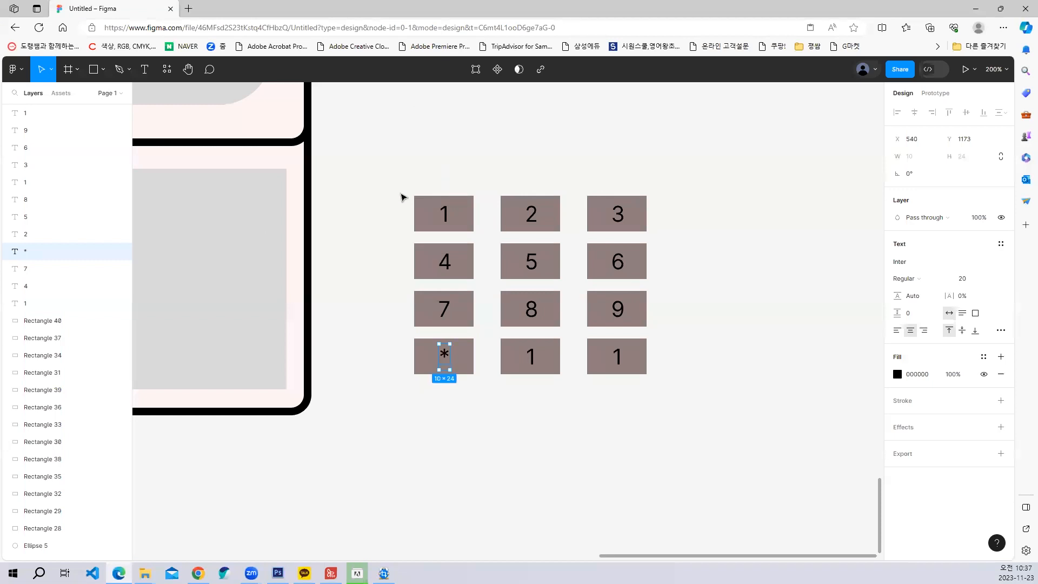
# Step: Change the digit on the middle key of the fourth row to 0
pyautogui.click(144, 69)
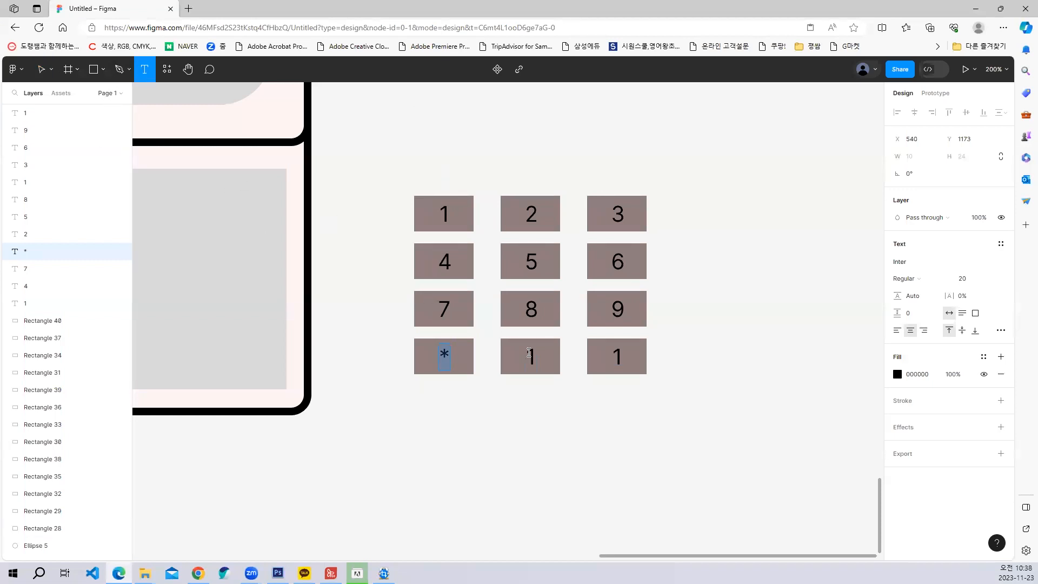
pyautogui.click(529, 352)
pyautogui.write('0')
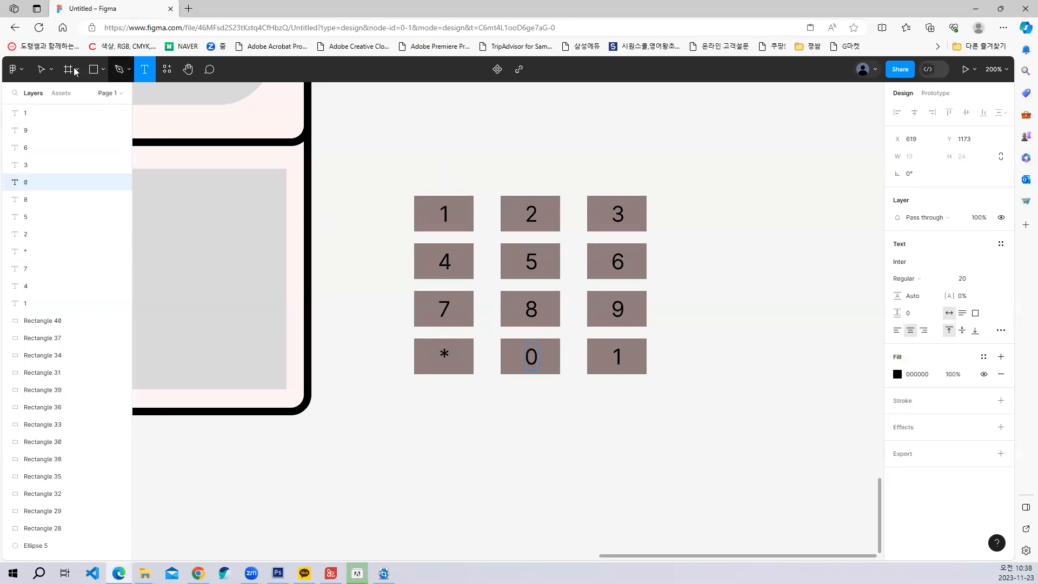
pyautogui.click(41, 69)
# Step: Replace the digit on the last key of the fourth row with # and deselect it
pyautogui.click(144, 69)
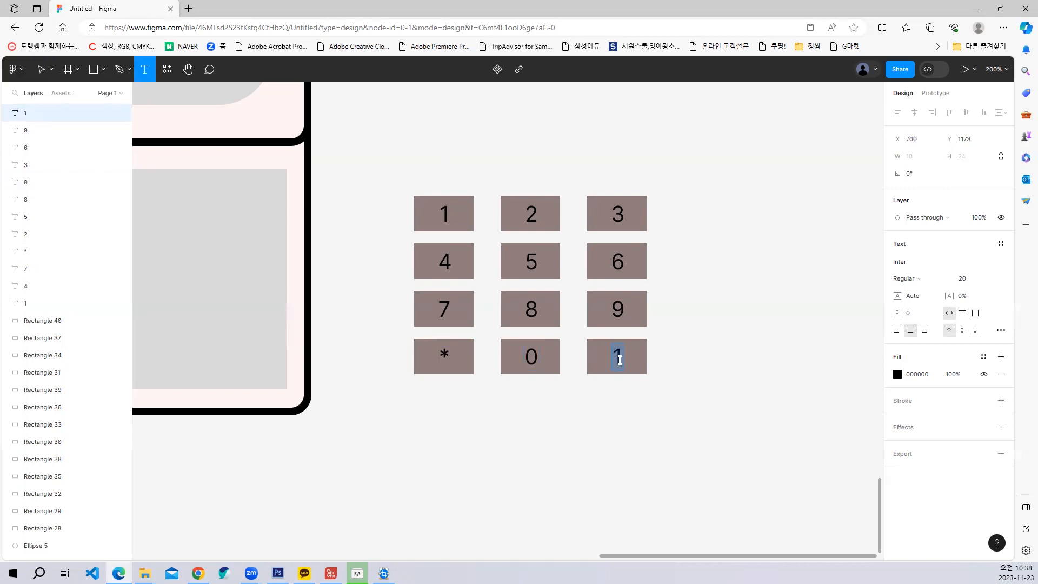
pyautogui.write('#')
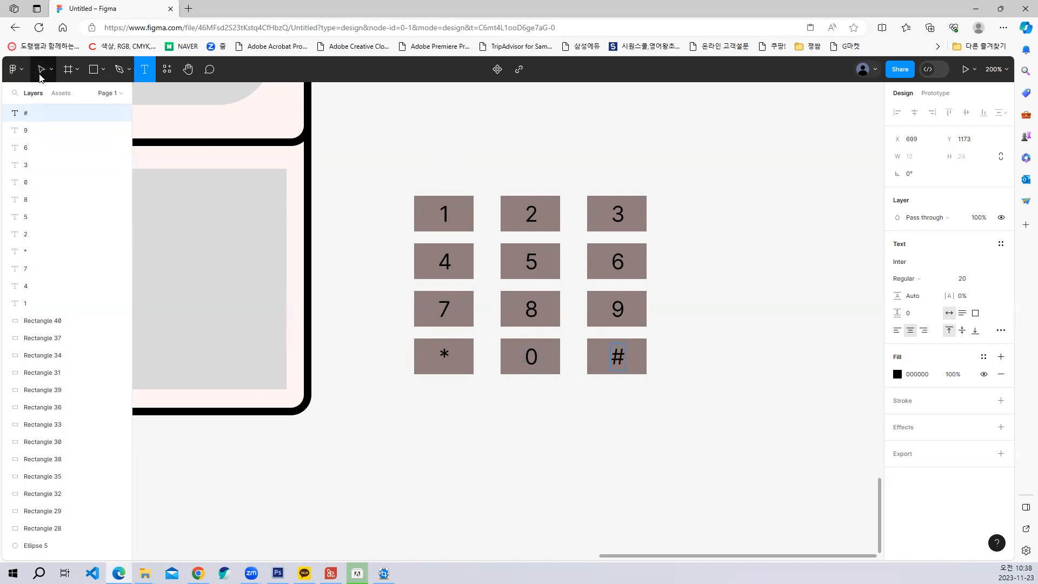
pyautogui.click(41, 70)
pyautogui.press('Escape')
pyautogui.press('Escape')
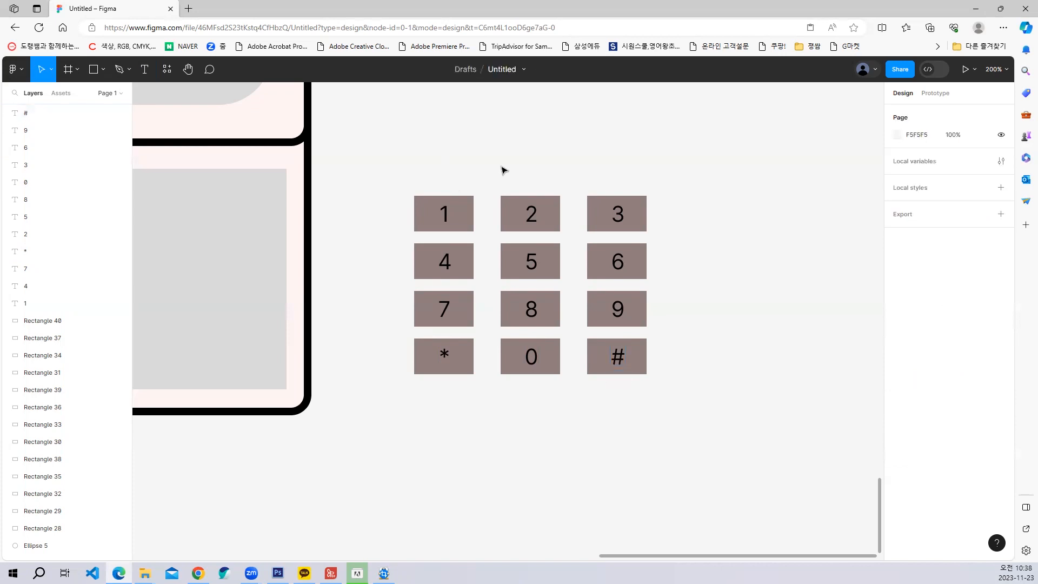
# Step: Group all twelve keys with their characters and move the group onto the phone's grey keypad panel
pyautogui.hotkey('shift', '0')
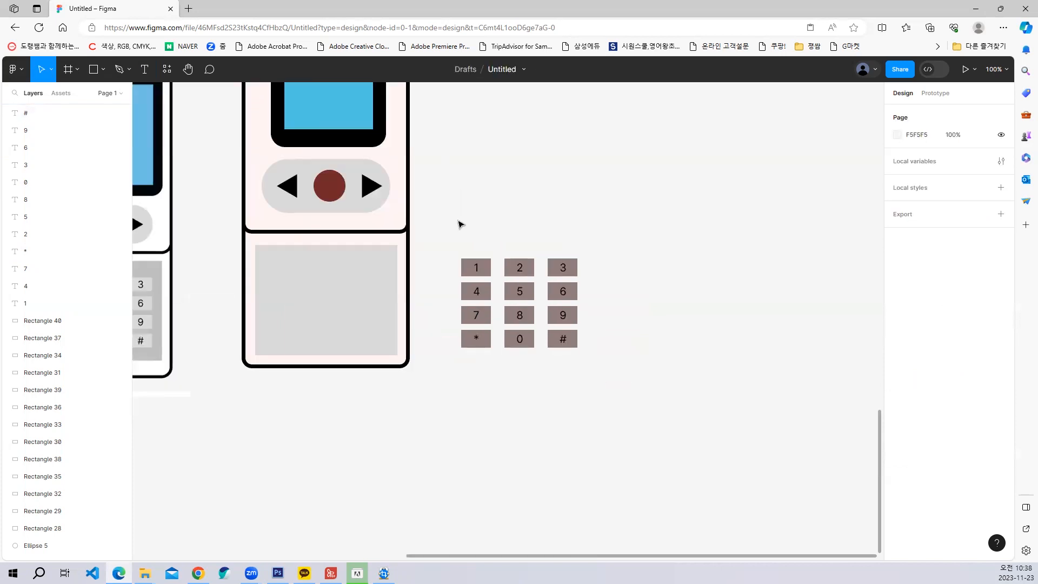
pyautogui.moveTo(458, 221); pyautogui.dragTo(604, 378)
pyautogui.hotkey('ctrl', 'g')
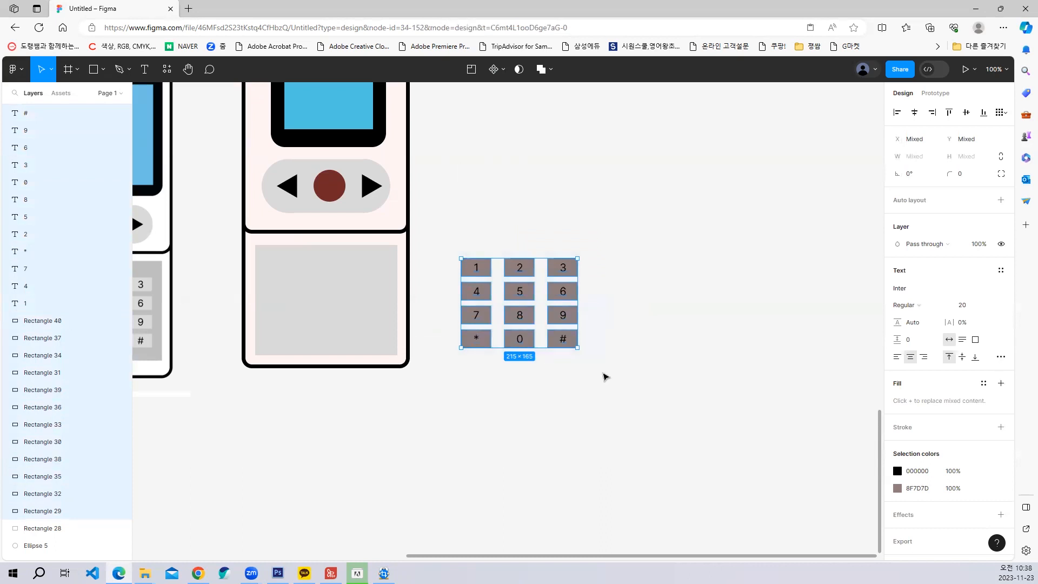
pyautogui.moveTo(488, 278); pyautogui.dragTo(298, 276)
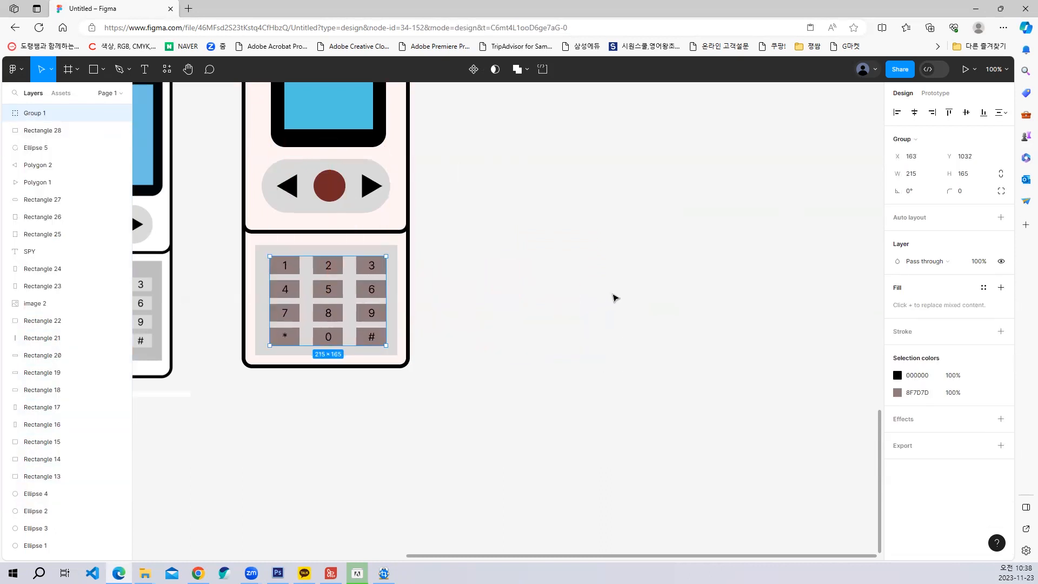
pyautogui.click(517, 260)
pyautogui.moveTo(517, 259); pyautogui.dragTo(547, 373)
pyautogui.moveTo(569, 321); pyautogui.dragTo(573, 342)
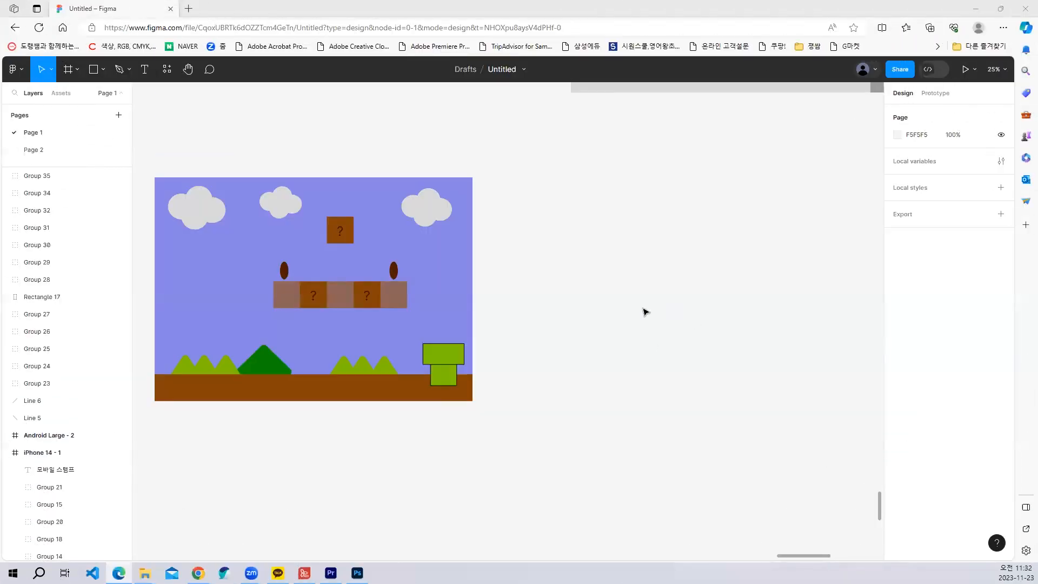
pyautogui.hscroll(-3, 677, 290)
pyautogui.click(532, 268)
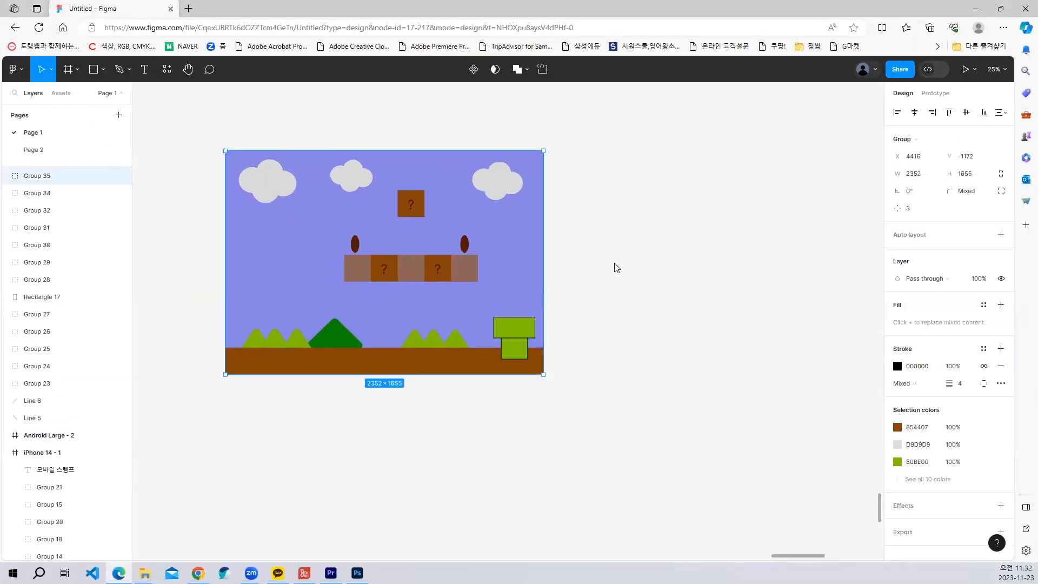
pyautogui.click(617, 268)
pyautogui.hscroll(2, 627, 292)
pyautogui.click(470, 373)
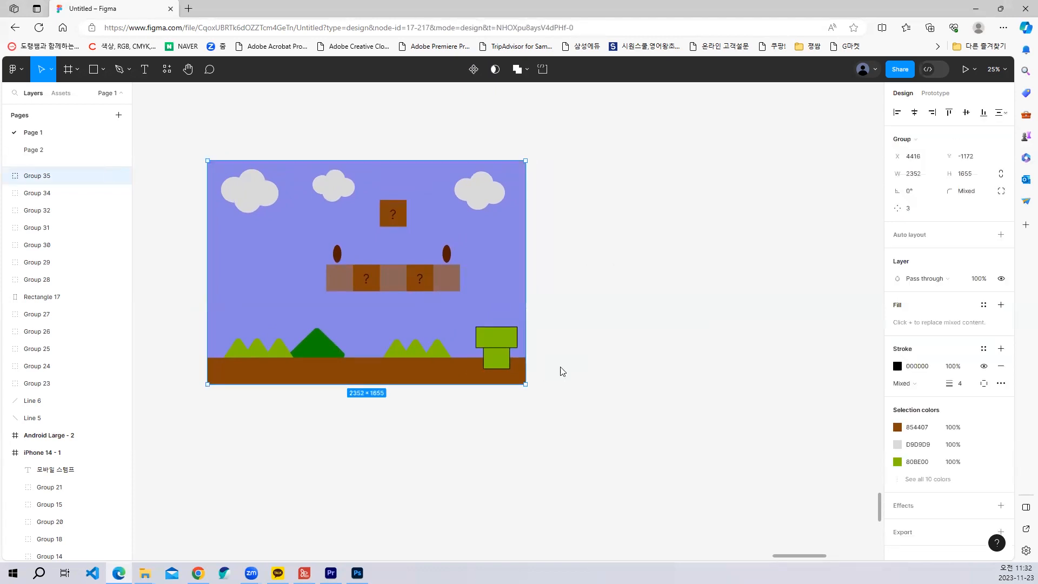
pyautogui.hscroll(2, 559, 307)
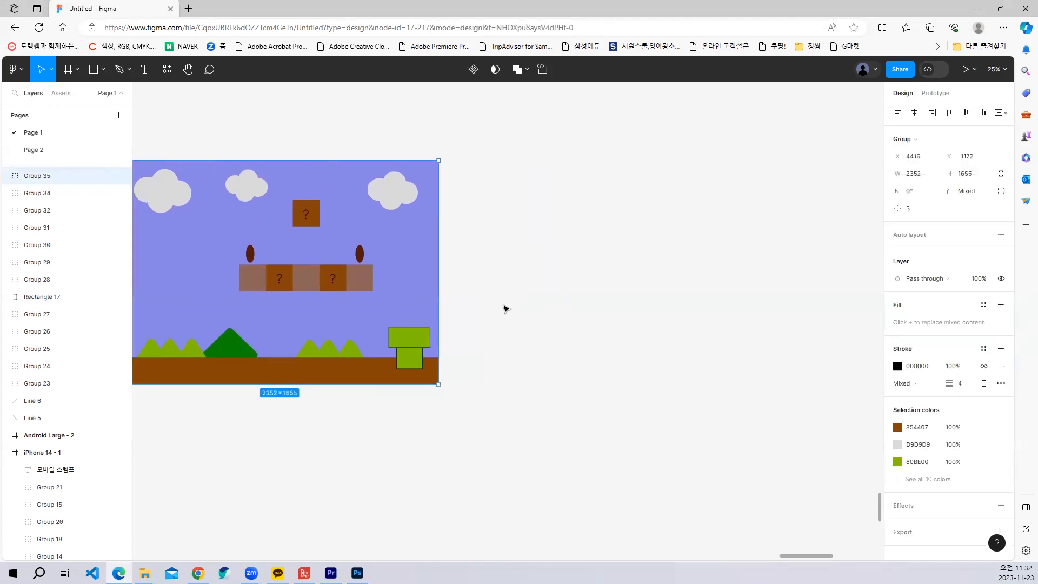
pyautogui.click(481, 323)
pyautogui.click(246, 192)
pyautogui.click(590, 292)
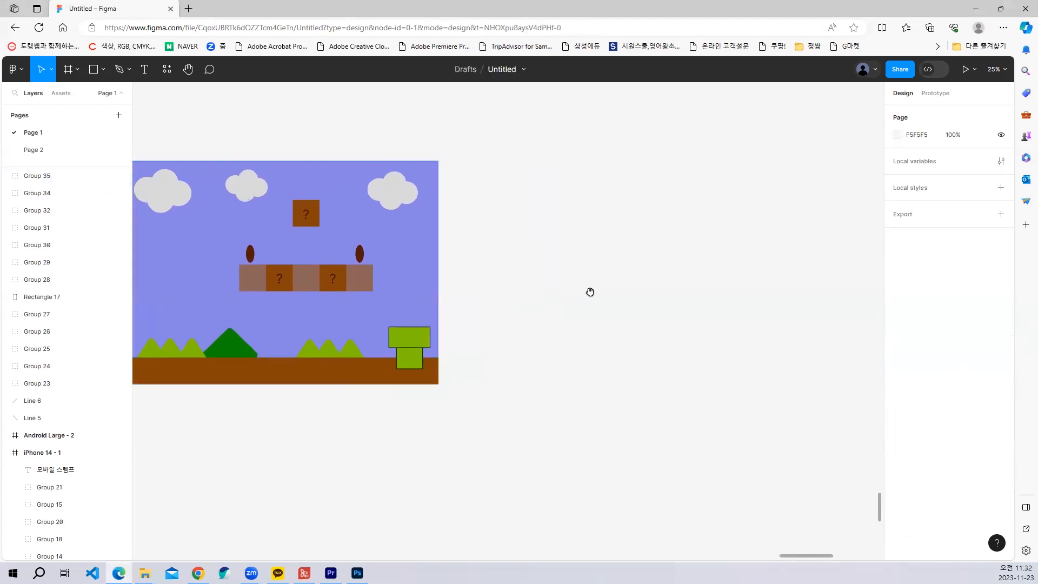
pyautogui.hscroll(-1, 590, 292)
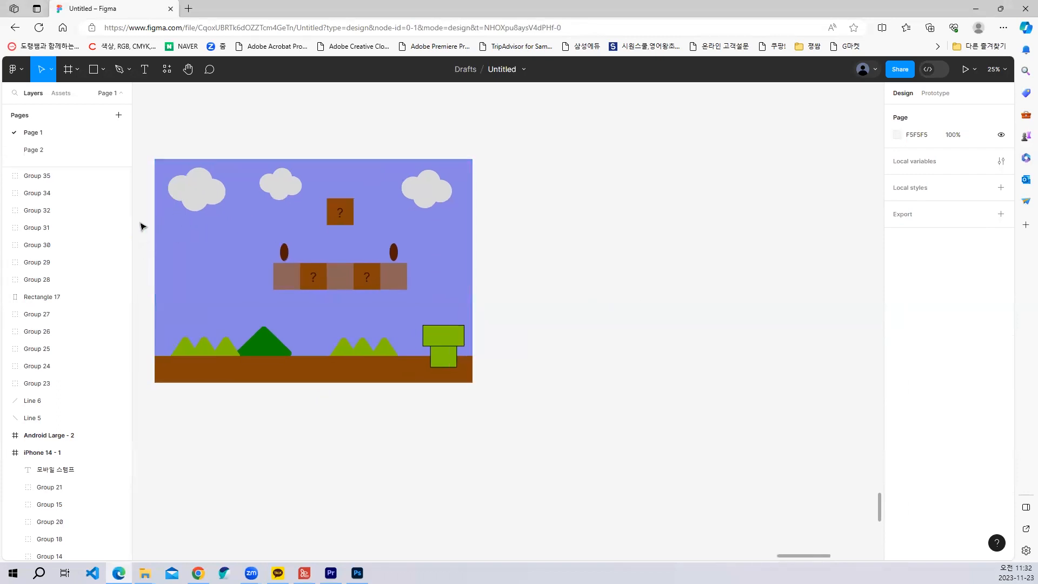
# Step: Draw a rectangle about 2500 × 1535 beside the Mario-style reference scene as a background for the copy
pyautogui.click(103, 69)
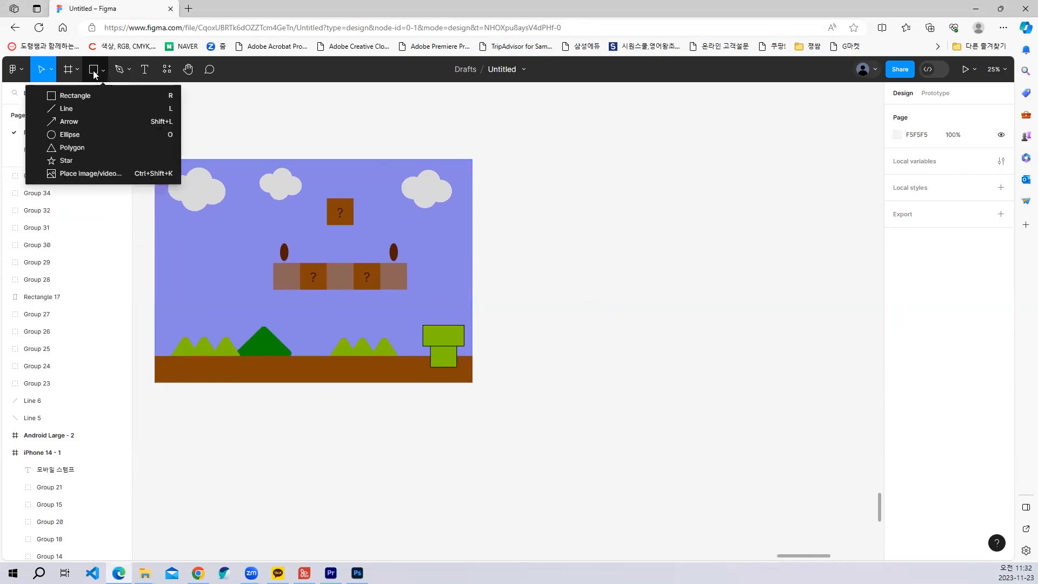
pyautogui.click(80, 95)
pyautogui.moveTo(494, 158); pyautogui.dragTo(777, 356)
pyautogui.moveTo(631, 403); pyautogui.dragTo(544, 387)
pyautogui.moveTo(493, 252); pyautogui.dragTo(471, 232)
pyautogui.moveTo(667, 315); pyautogui.dragTo(746, 346)
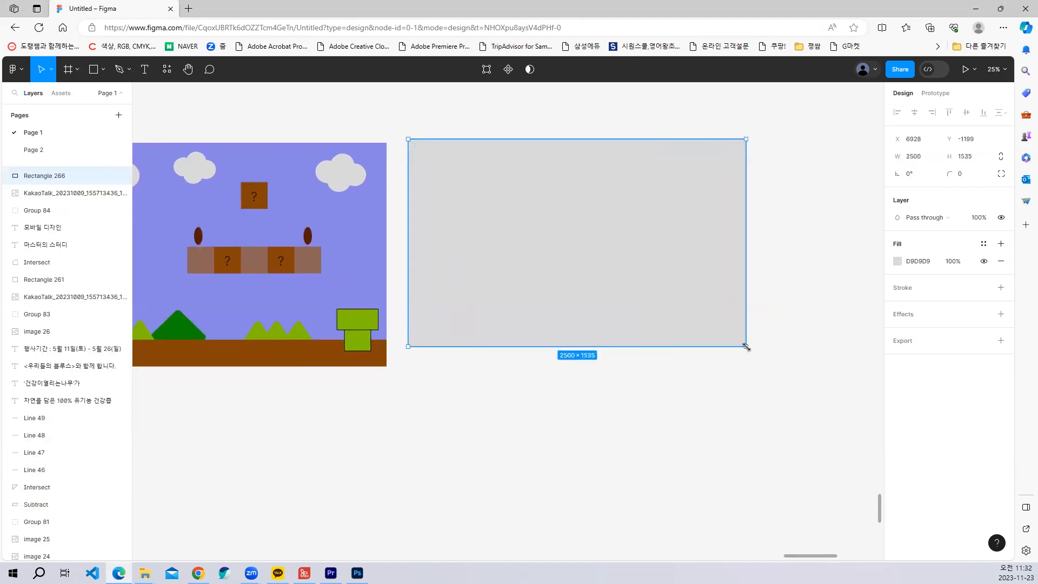
pyautogui.click(709, 399)
pyautogui.press('i')
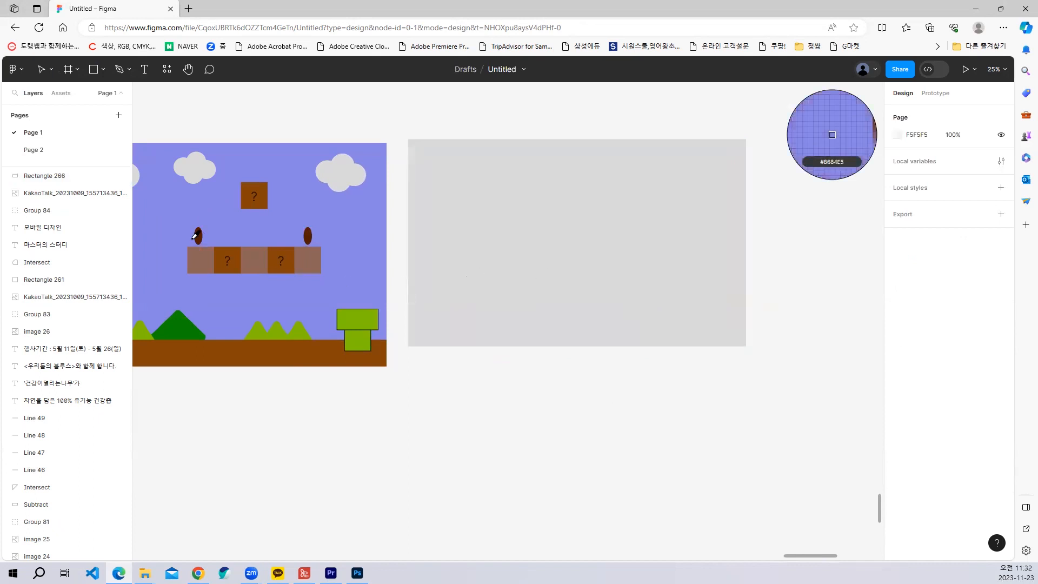
pyautogui.click(41, 72)
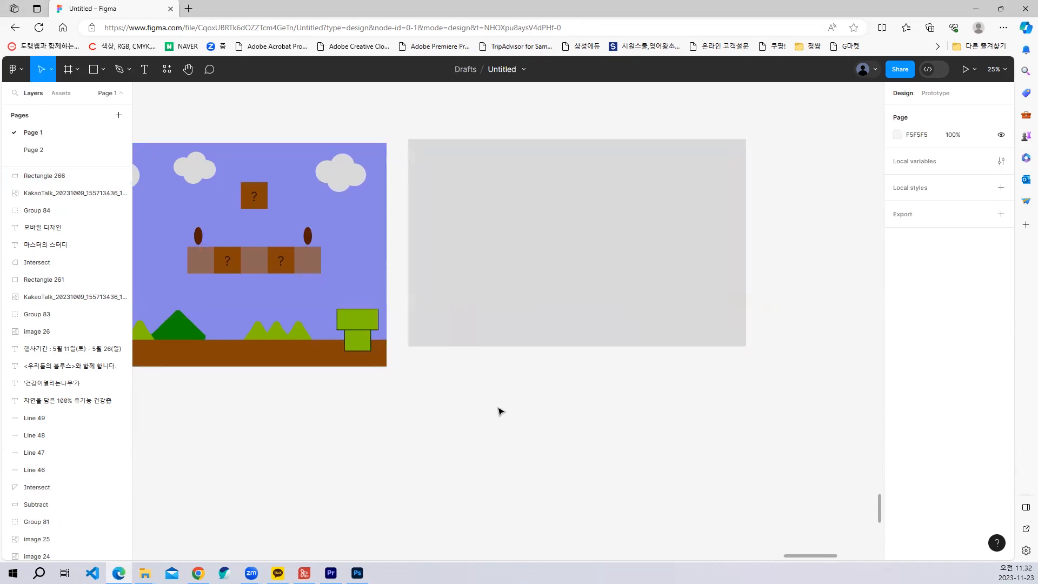
# Step: Shift the grey rectangle slightly and enlarge it to about 2684 × 1667, to match the reference scene's lower edge
pyautogui.press('space')
pyautogui.moveTo(527, 415); pyautogui.dragTo(606, 416)
pyautogui.moveTo(587, 296)
pyautogui.mouseDown()
pyautogui.moveTo(600, 308)
pyautogui.moveTo(584, 299)
pyautogui.mouseUp()
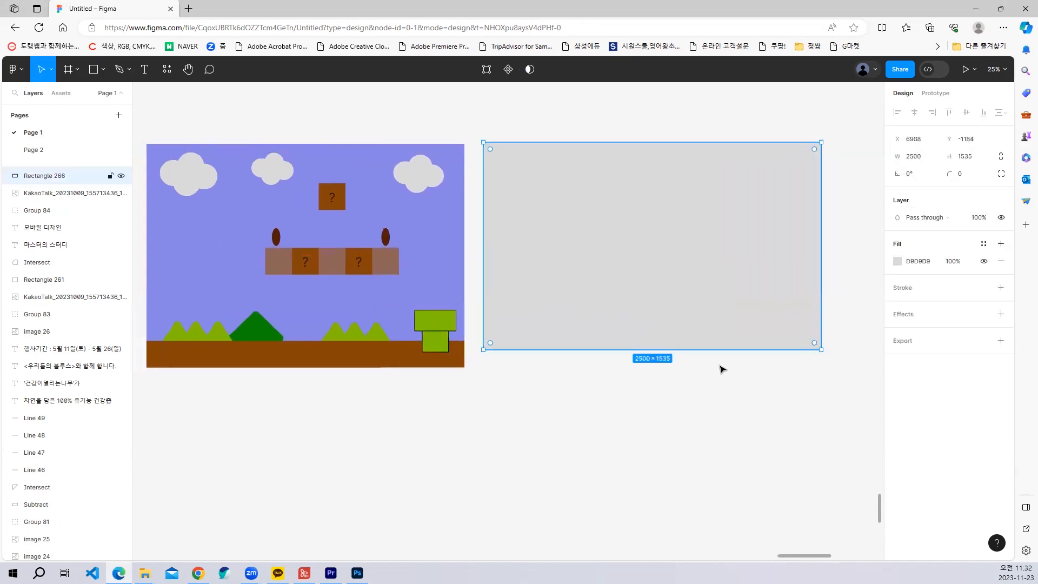
pyautogui.moveTo(821, 350); pyautogui.dragTo(846, 367)
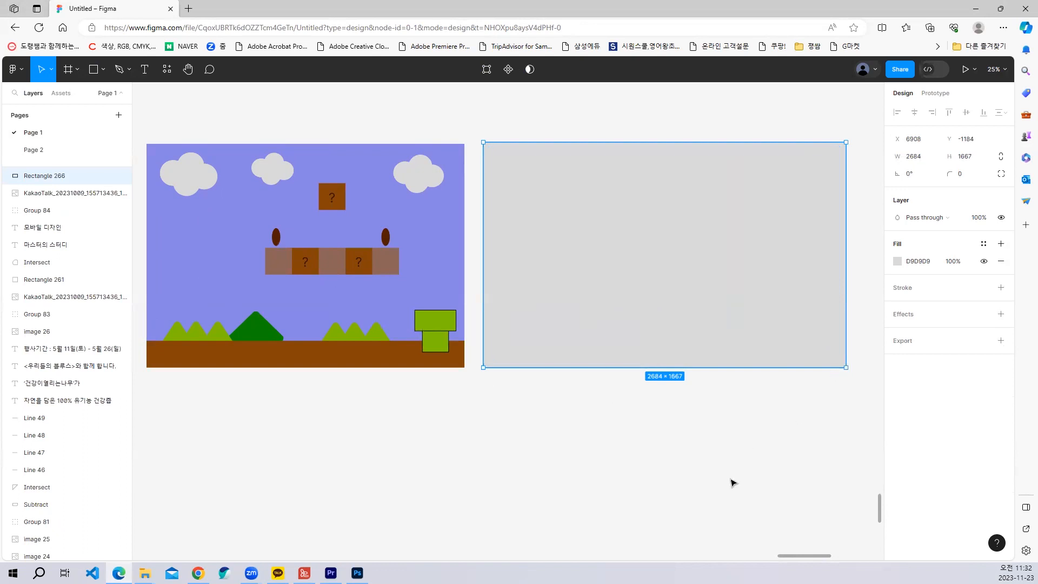
pyautogui.click(898, 261)
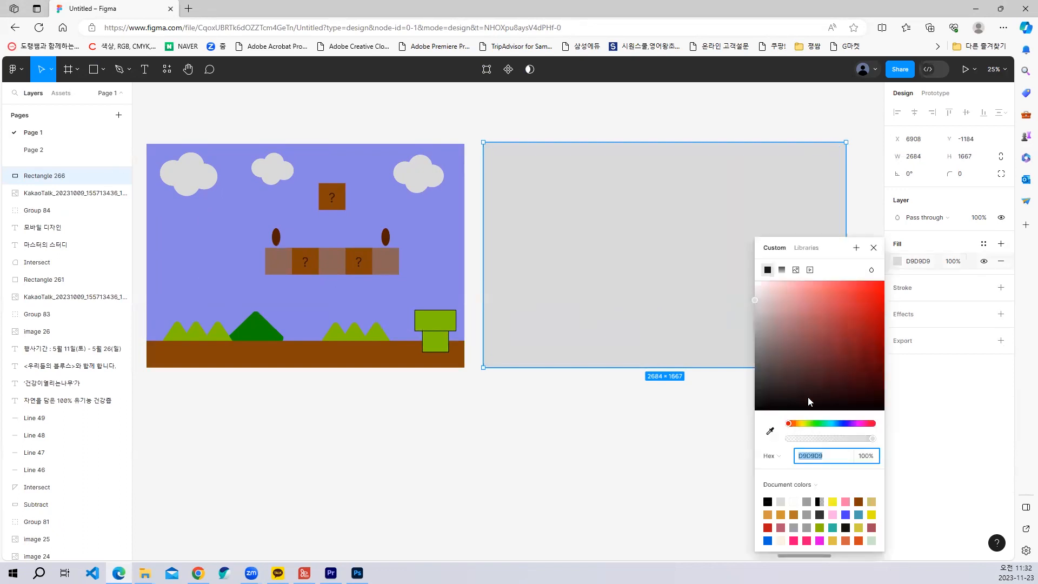
pyautogui.click(601, 128)
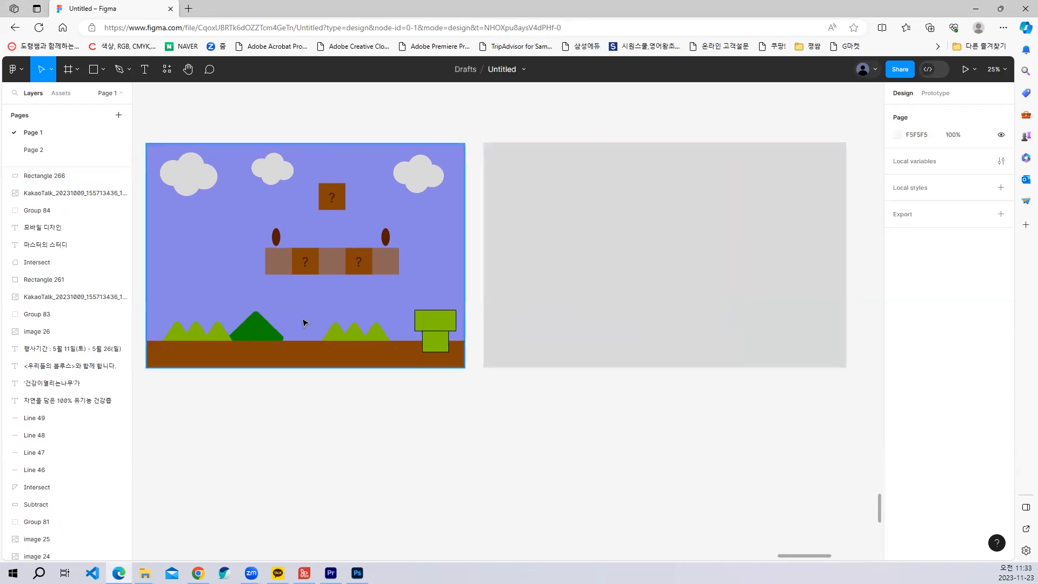
# Step: Add a text note below the reference scene reading "스포이드 I(알파벳 아이)"
pyautogui.click(145, 69)
pyautogui.click(362, 412)
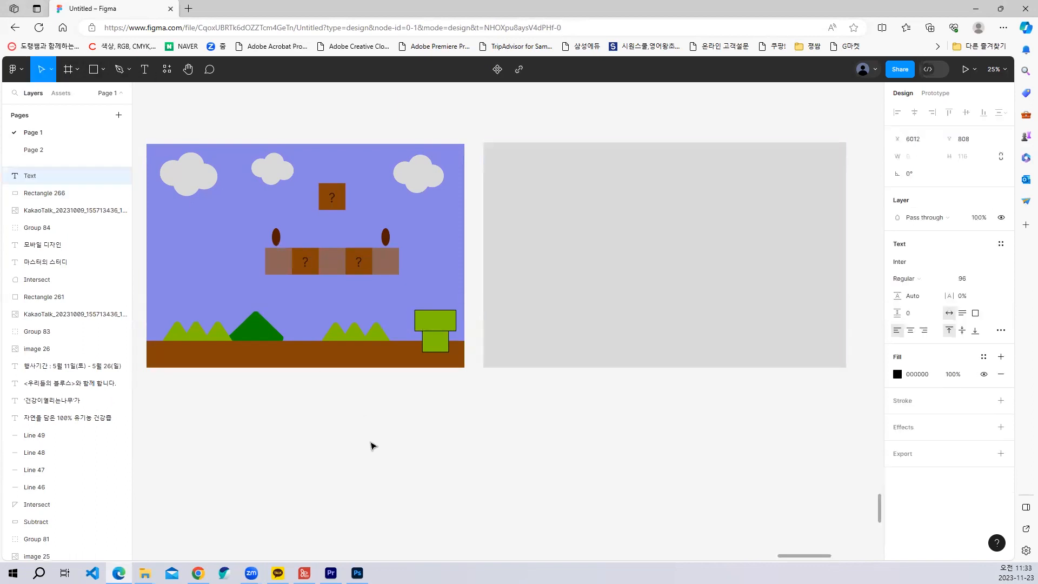
pyautogui.write('스포이드')
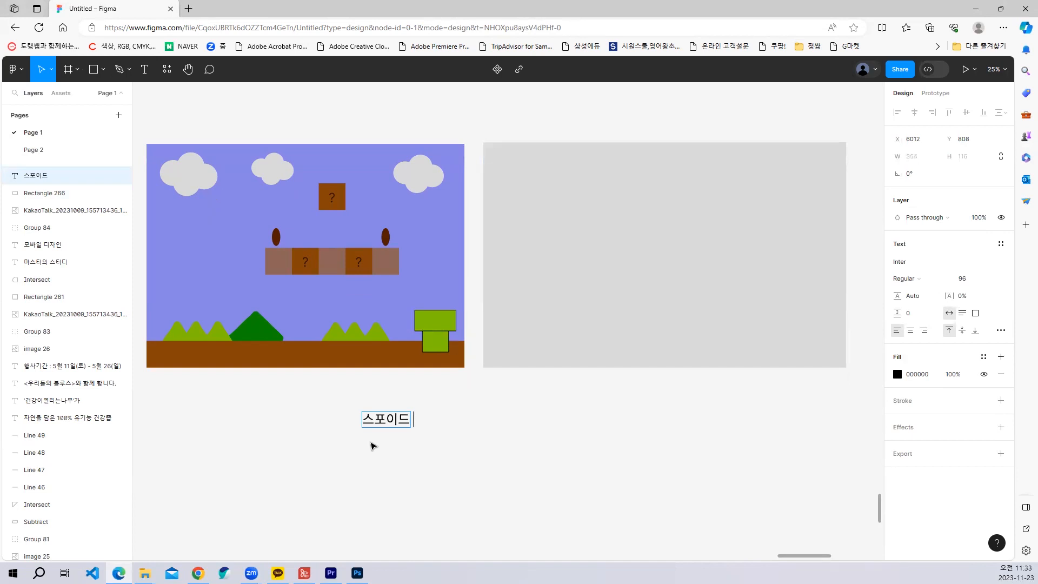
pyautogui.write(' I')
pyautogui.write('(알')
pyautogui.write('파베[ㅅ 아')
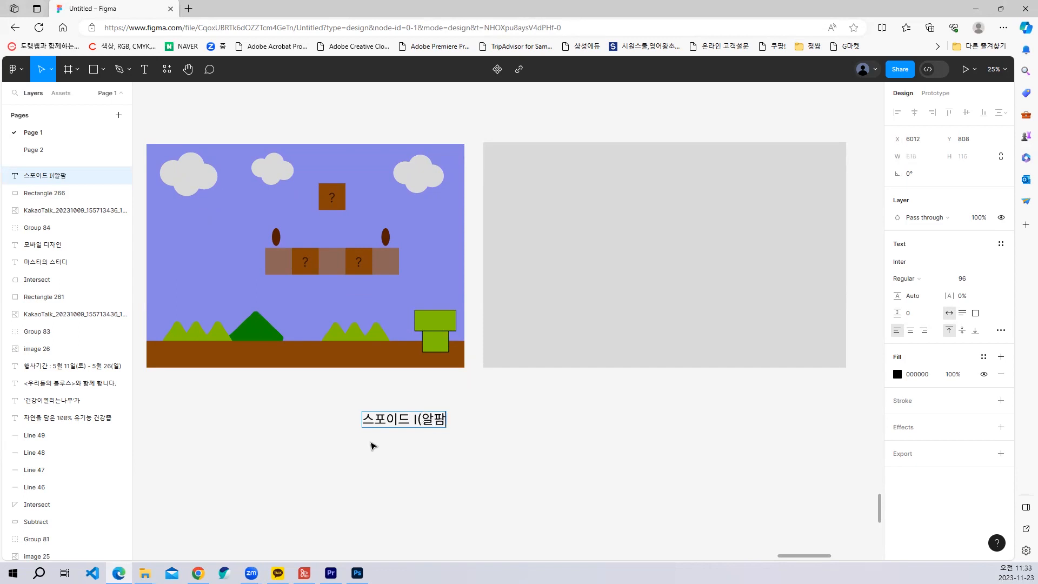
pyautogui.press('BackSpace')
pyautogui.press('BackSpace')
pyautogui.press('BackSpace')
pyautogui.press('BackSpace')
pyautogui.press('BackSpace')
pyautogui.write('벳 아이')
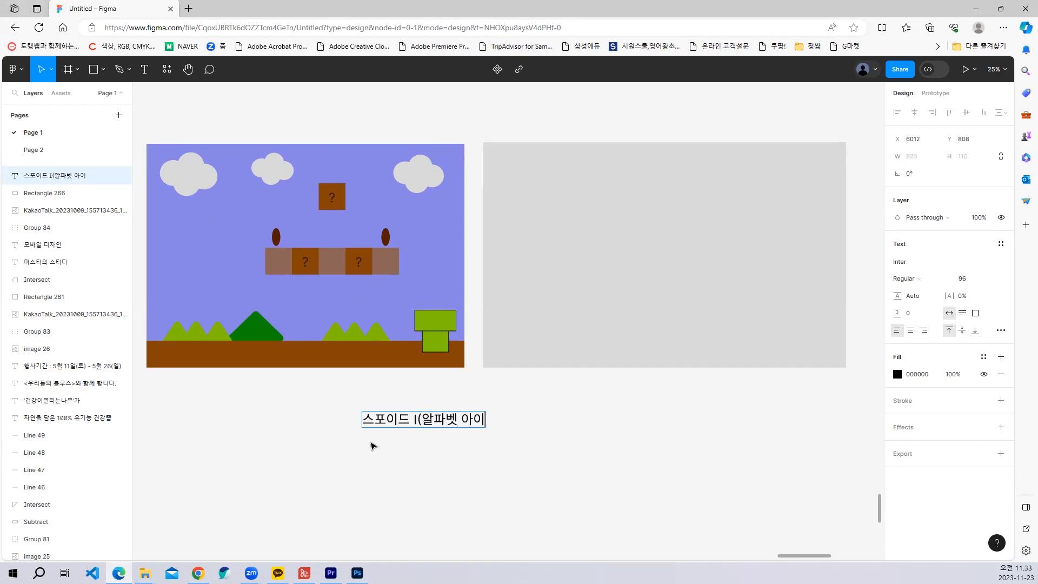
pyautogui.write(')')
# Step: Add a second line to the note reading "이동툴 V"
pyautogui.press('Return')
pyautogui.write('선')
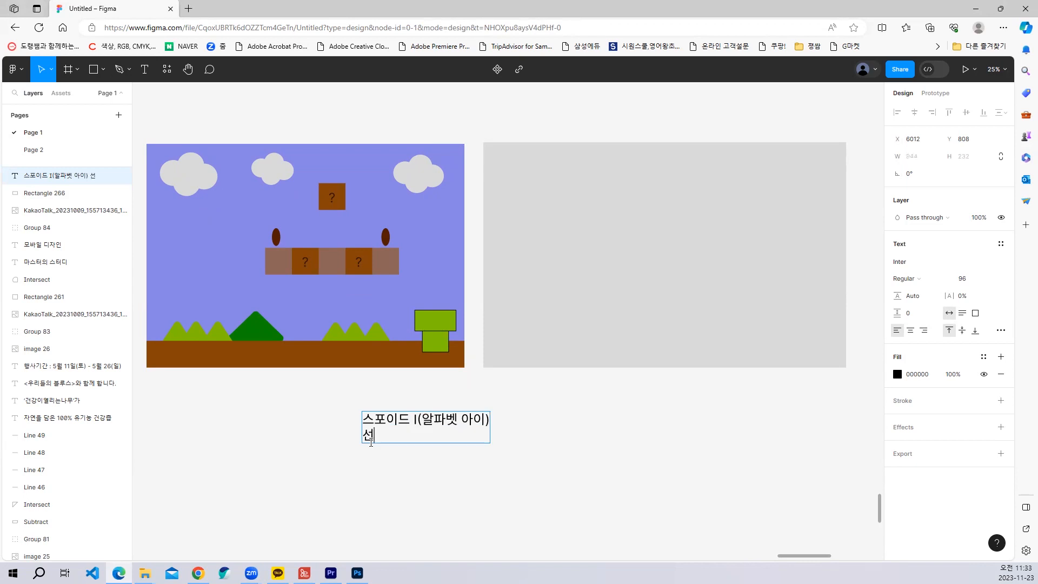
pyautogui.write('동출')
pyautogui.press('BackSpace')
pyautogui.press('BackSpace')
pyautogui.write('툴')
pyautogui.click(114, 74)
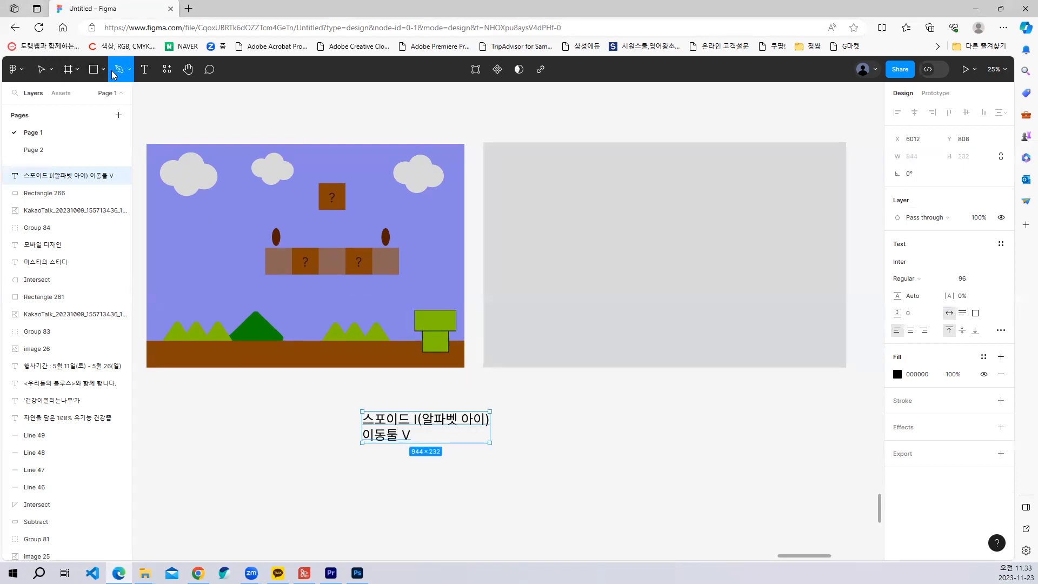
pyautogui.click(102, 69)
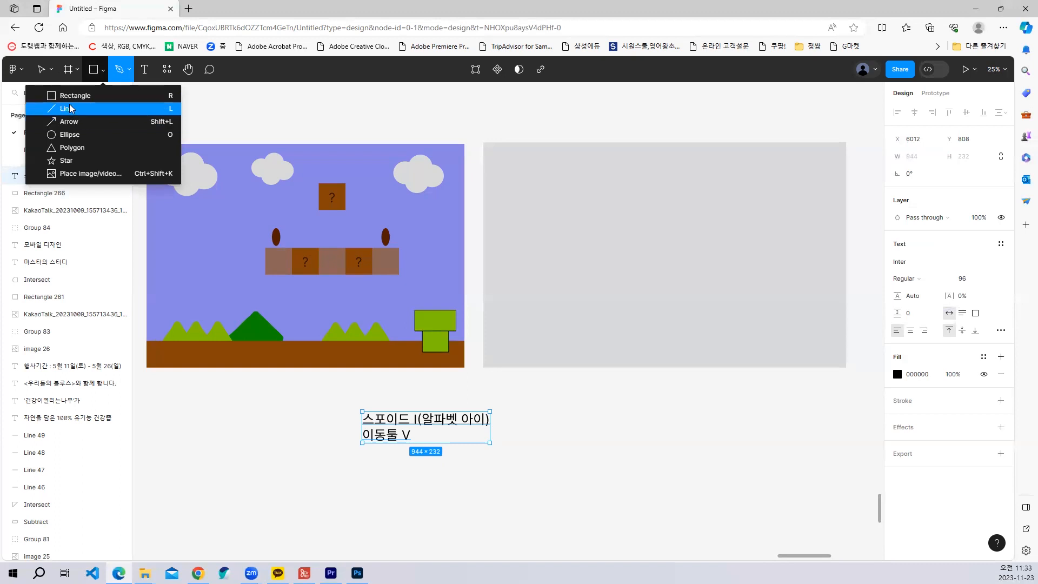
pyautogui.click(408, 439)
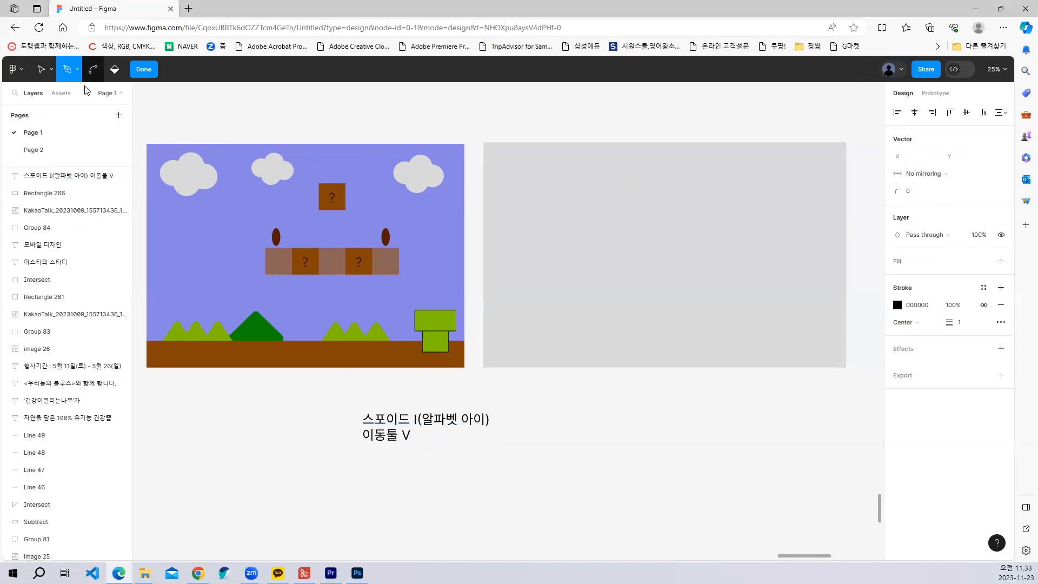
pyautogui.press('Escape')
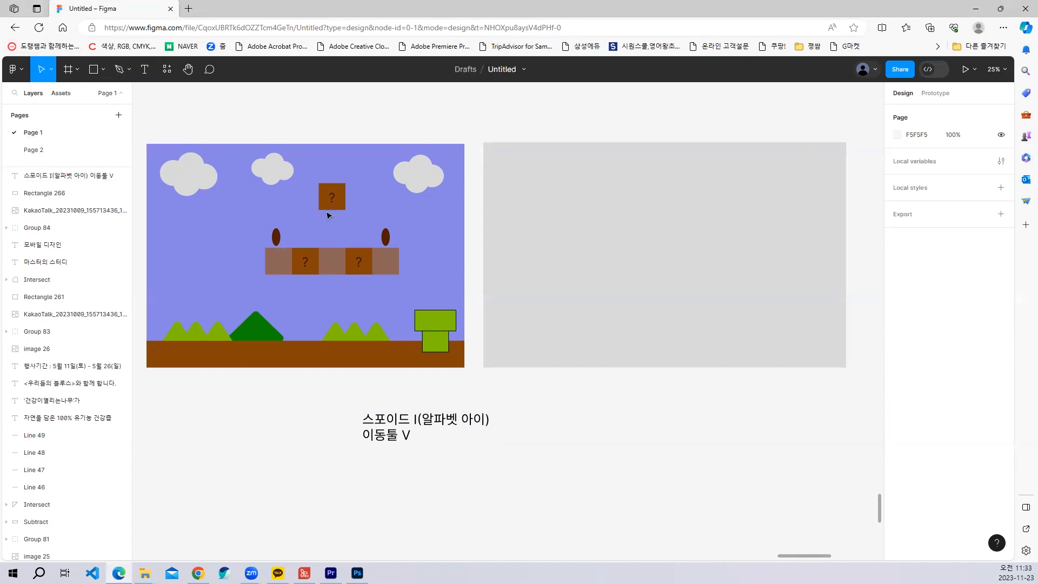
# Step: Add a third line to the shortcut note reading "사각형 R"
pyautogui.click(145, 69)
pyautogui.click(413, 434)
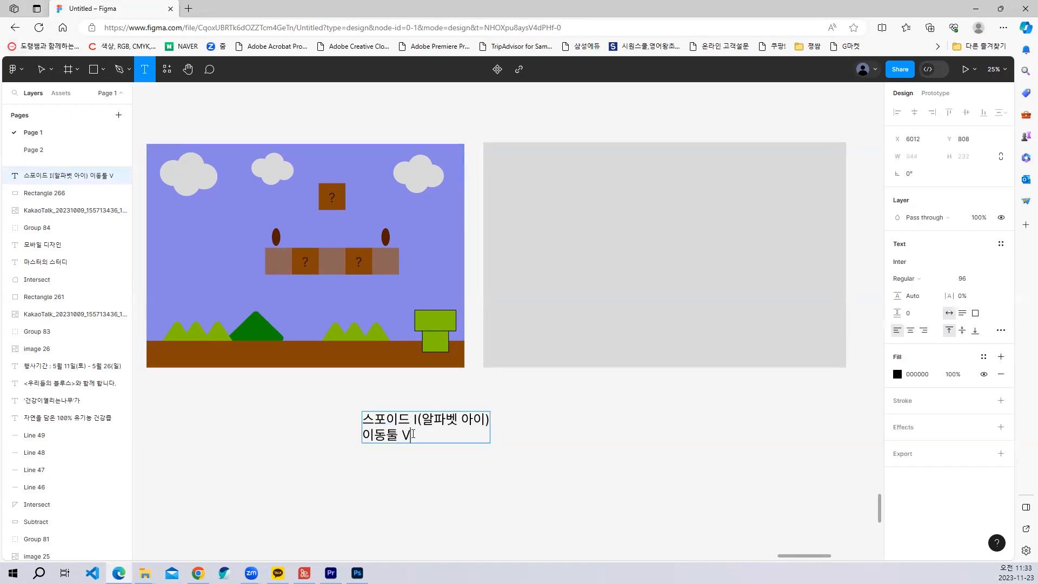
pyautogui.press('Return')
pyautogui.write('tkrkr')
pyautogui.press('BackSpace')
pyautogui.press('BackSpace')
pyautogui.press('BackSpace')
pyautogui.press('BackSpace')
pyautogui.press('BackSpace')
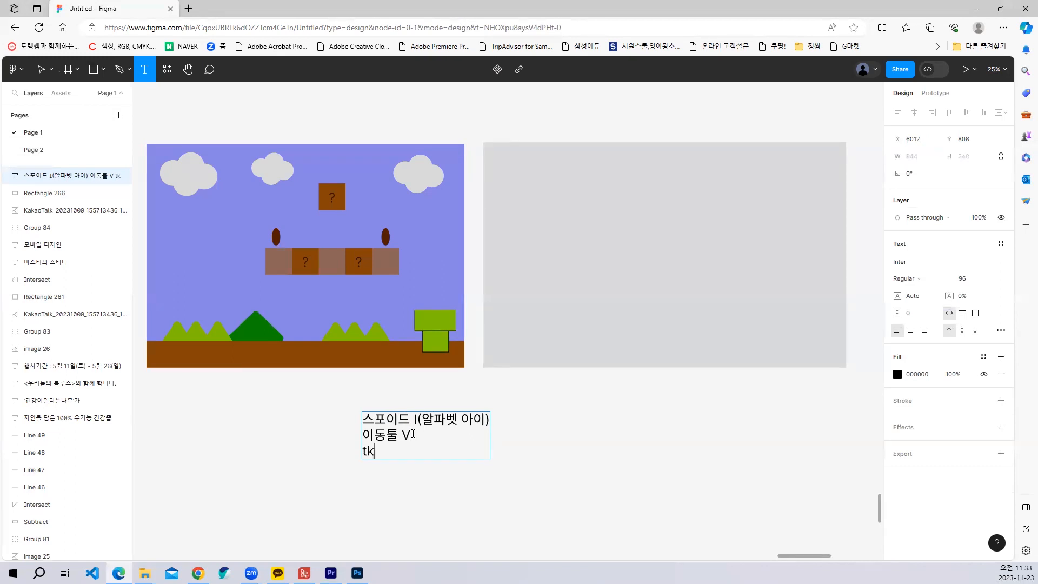
pyautogui.write('사각형 R')
pyautogui.press('Return')
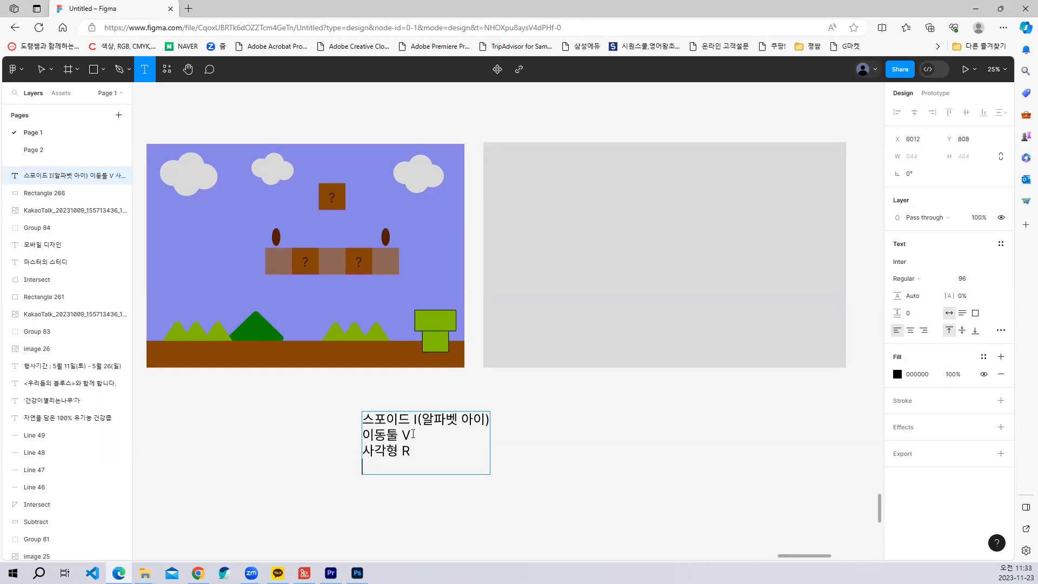
# Step: Check the ellipse shortcut and add a fourth line to the note reading "원 O"
pyautogui.click(102, 71)
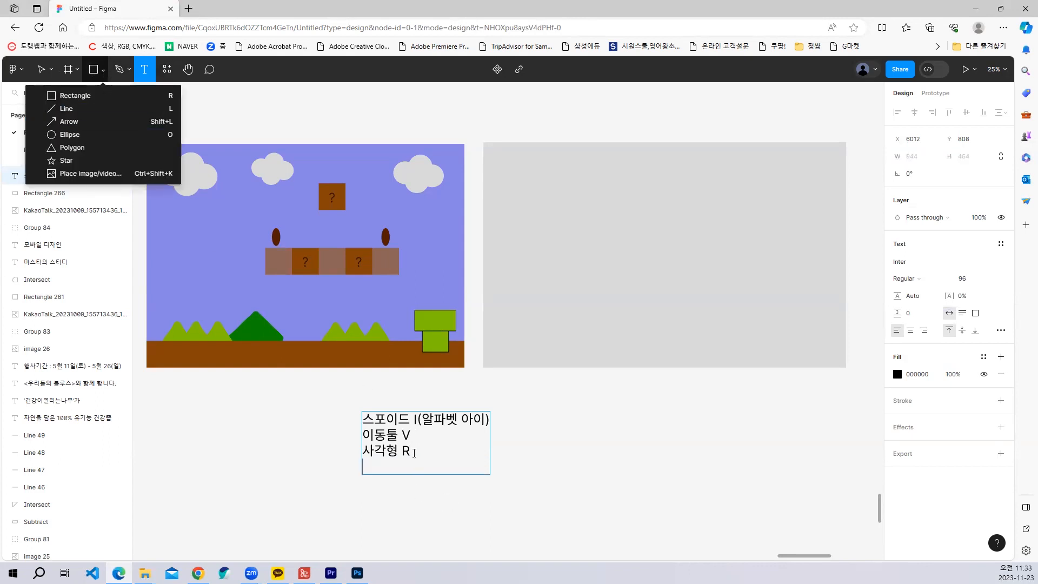
pyautogui.click(415, 454)
pyautogui.press('Return')
pyautogui.write('원')
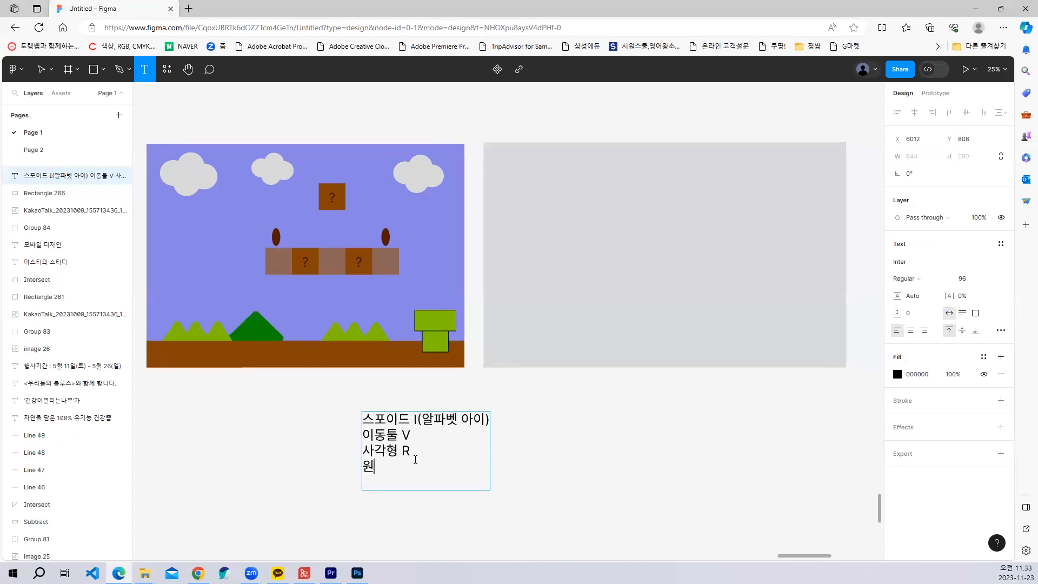
pyautogui.write(' O')
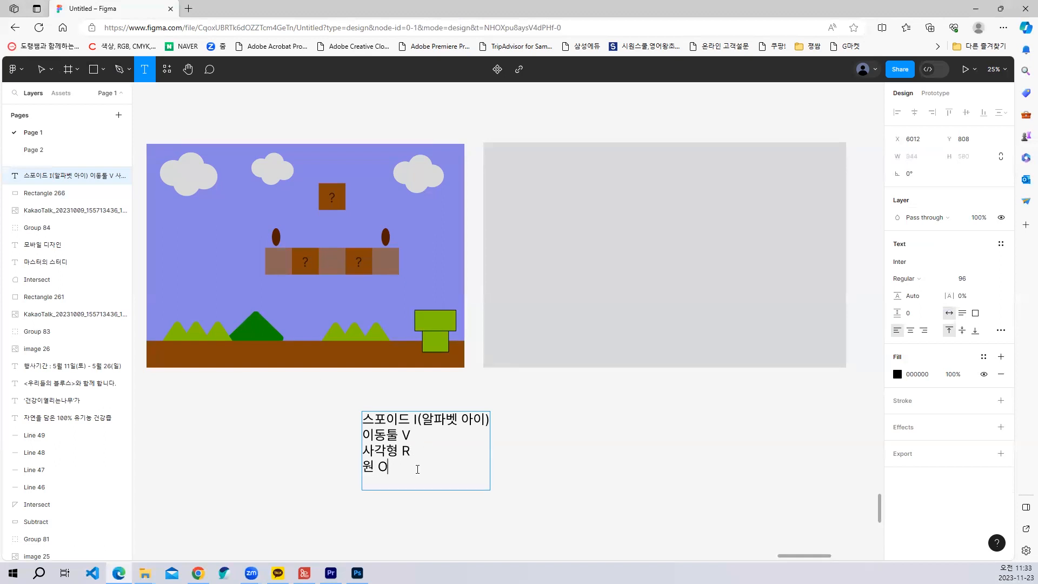
# Step: Select all lines of the shortcut note and increase the font size to 141
pyautogui.moveTo(413, 471); pyautogui.dragTo(334, 408)
pyautogui.hotkey('ctrl', 'shift', '.')
pyautogui.hotkey('ctrl', 'shift', '.')
pyautogui.hotkey('ctrl', 'shift', '.')
pyautogui.hotkey('ctrl', 'shift', '.')
pyautogui.hotkey('ctrl', 'shift', '.')
pyautogui.hotkey('ctrl', 'shift', '.')
pyautogui.hotkey('ctrl', 'shift', '.')
pyautogui.hotkey('ctrl', 'shift', '.')
pyautogui.hotkey('ctrl', 'shift', '.')
pyautogui.hotkey('ctrl', 'shift', '.')
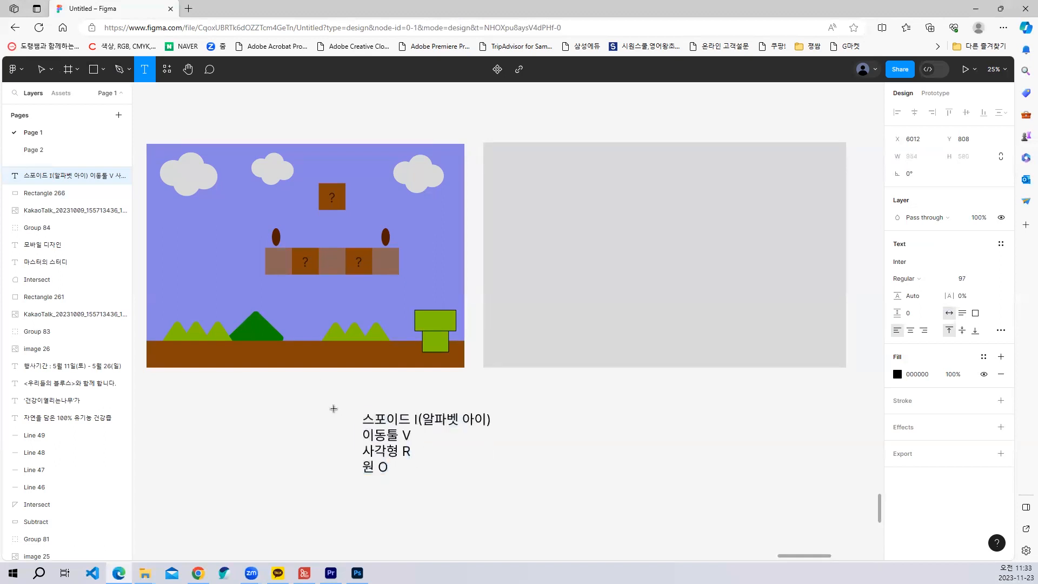
pyautogui.hotkey('ctrl', 'shift', '.')
pyautogui.hotkey('ctrl', 'shift', '.')
pyautogui.hotkey('ctrl', 'shift', '.')
pyautogui.hotkey('ctrl', 'shift', '.')
pyautogui.hotkey('ctrl', 'shift', '.')
pyautogui.hotkey('ctrl', 'shift', '.')
pyautogui.hotkey('ctrl', 'shift', '.')
pyautogui.hotkey('ctrl', 'shift', '.')
pyautogui.hotkey('ctrl', 'shift', '.')
pyautogui.hotkey('ctrl', 'shift', '.')
pyautogui.hotkey('ctrl', 'shift', '.')
pyautogui.hotkey('ctrl', 'shift', '.')
pyautogui.hotkey('ctrl', 'shift', '.')
pyautogui.hotkey('ctrl', 'shift', '.')
pyautogui.hotkey('ctrl', 'shift', '.')
pyautogui.hotkey('ctrl', 'shift', '.')
pyautogui.hotkey('ctrl', 'shift', '.')
pyautogui.hotkey('ctrl', 'shift', '.')
pyautogui.hotkey('ctrl', 'shift', '.')
pyautogui.hotkey('ctrl', 'shift', '.')
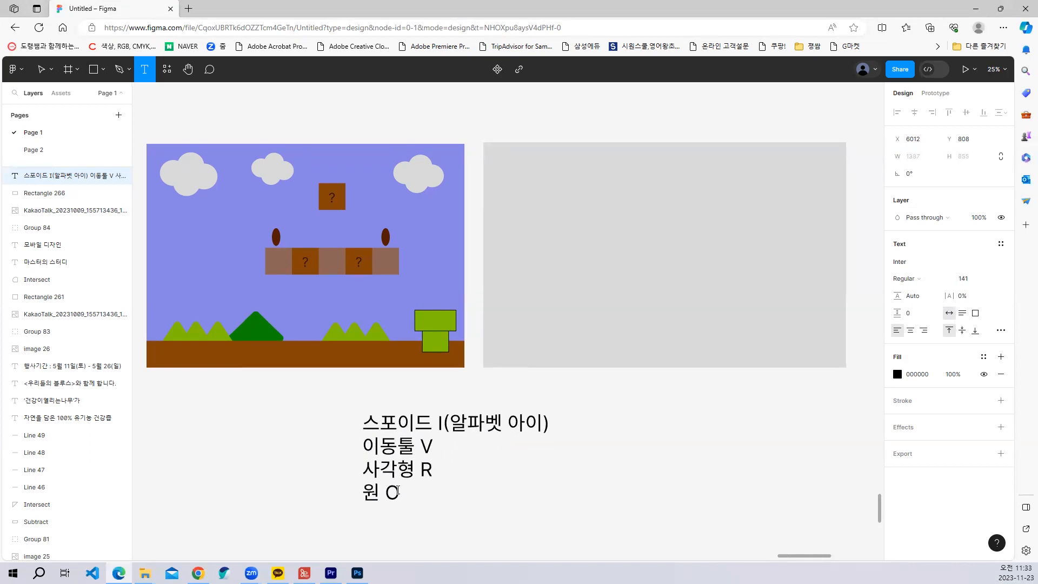
# Step: Append "(알파벳 오)" to the "원 O" line of the note
pyautogui.click(398, 491)
pyautogui.write('(dkf')
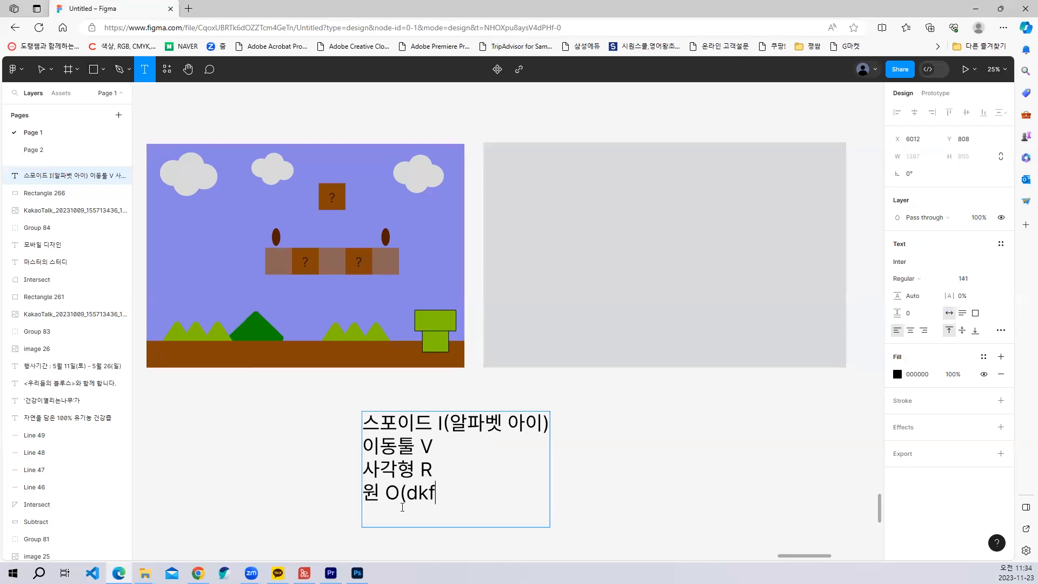
pyautogui.press('BackSpace')
pyautogui.press('BackSpace')
pyautogui.press('BackSpace')
pyautogui.press('Hangul')
pyautogui.write('아ㄹ팝세')
pyautogui.press('BackSpace')
pyautogui.press('BackSpace')
pyautogui.press('BackSpace')
pyautogui.write('파벳 오')
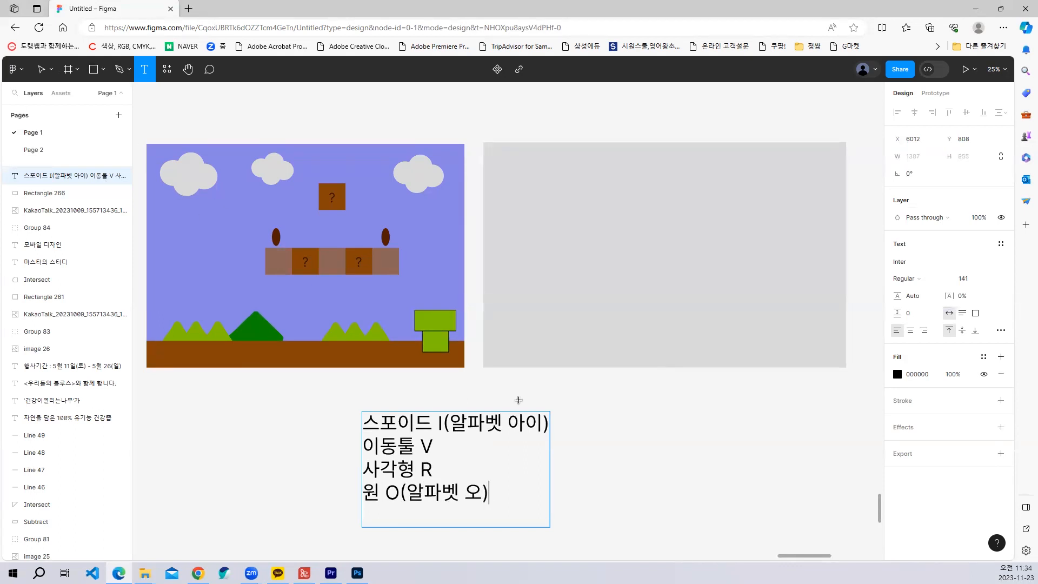
# Step: Fill the large grey background rectangle with the sky colour 8684E5 sampled from the reference scene
pyautogui.click(41, 69)
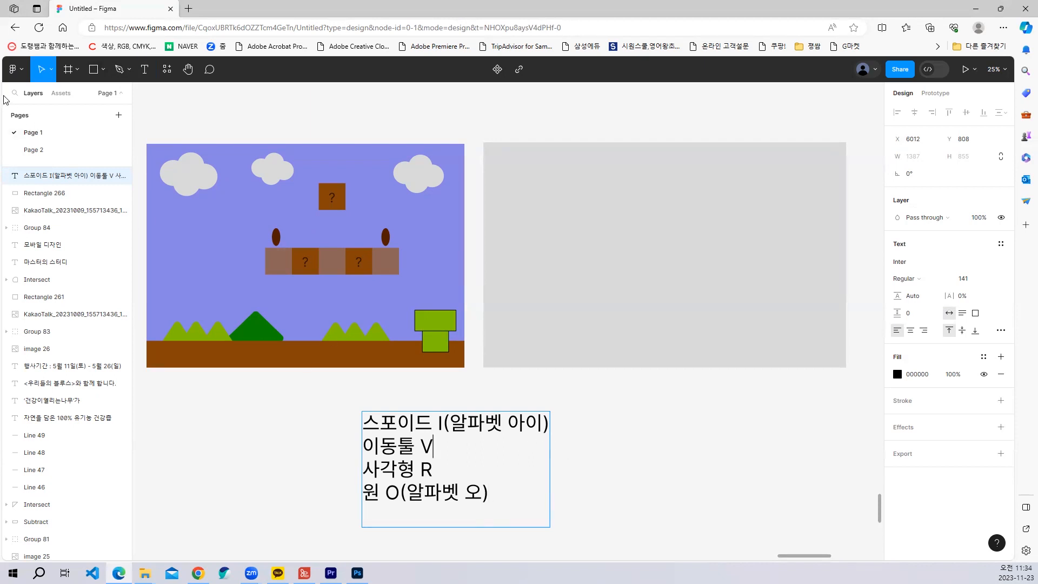
pyautogui.click(651, 255)
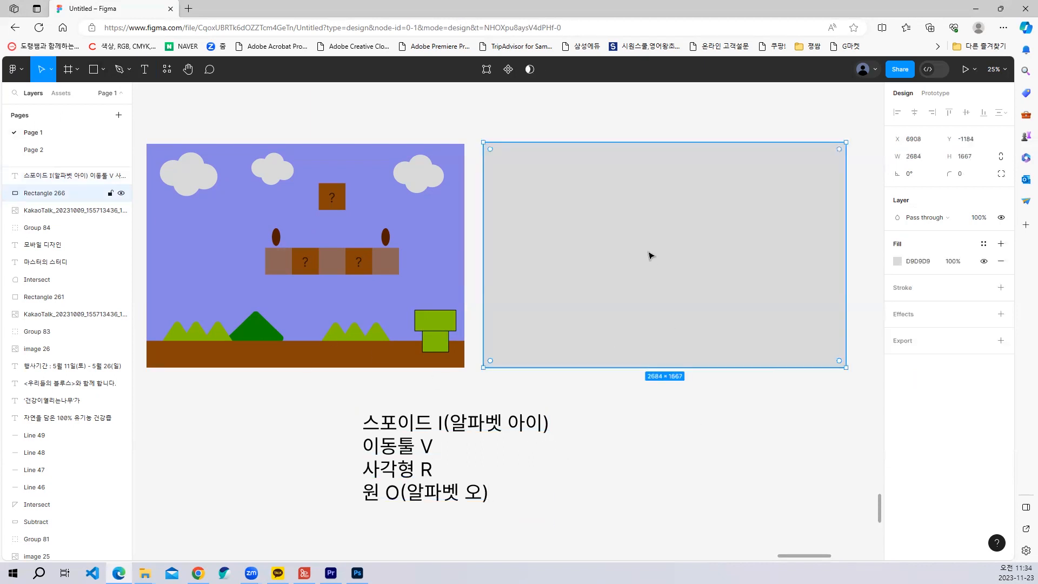
pyautogui.press('i')
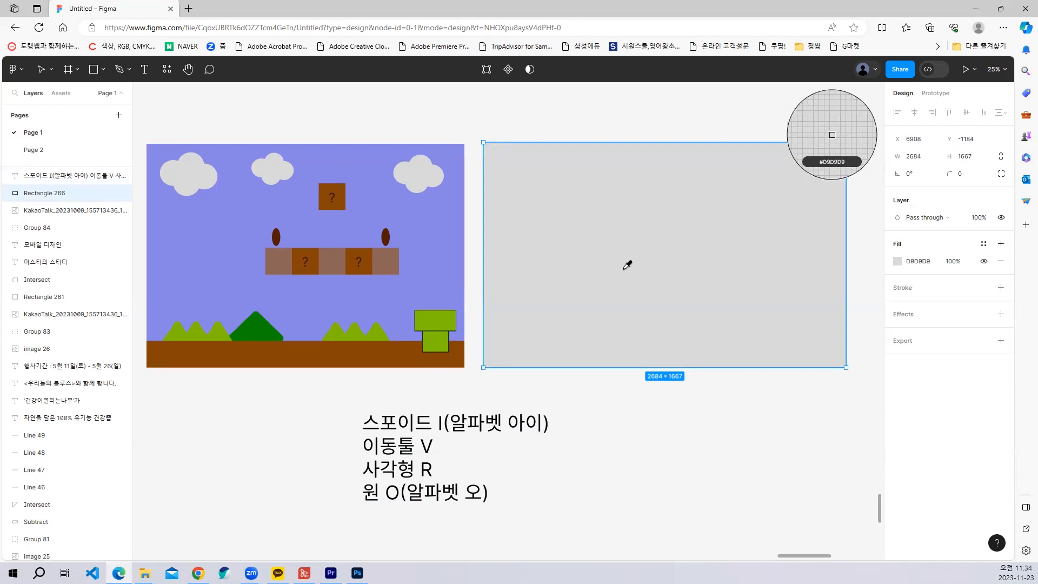
pyautogui.click(440, 251)
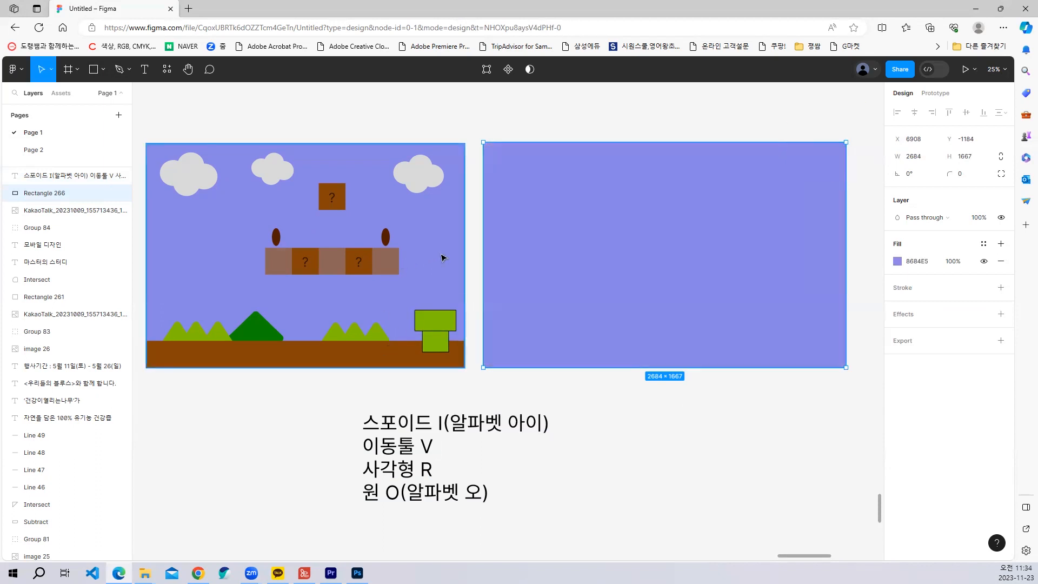
# Step: Draw a ground strip about 2684 × 207 along the background's lower edge and fill it with brown 854407 sampled from the reference ground
pyautogui.press('r')
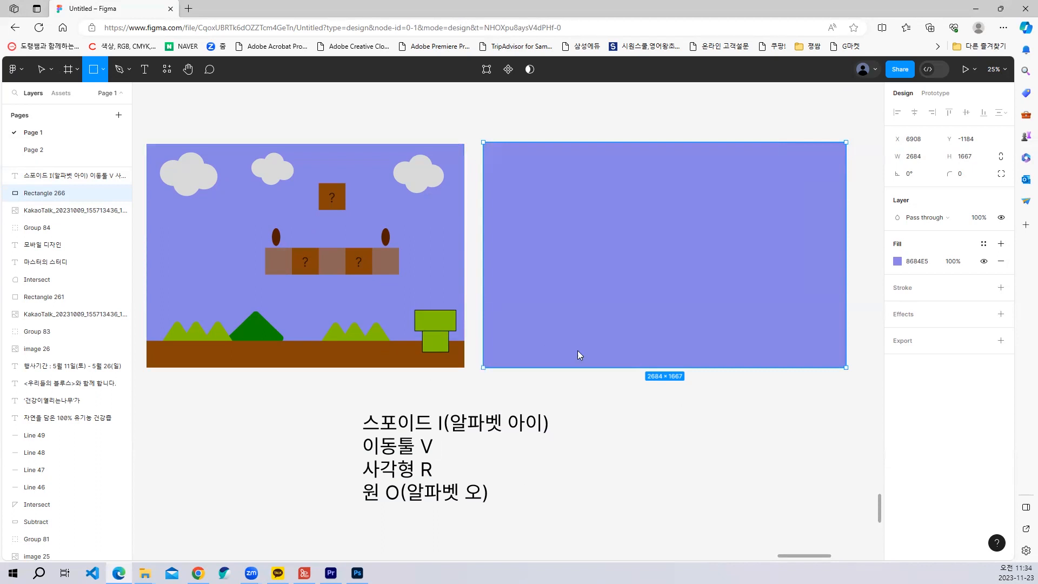
pyautogui.moveTo(483, 368); pyautogui.dragTo(844, 340)
pyautogui.press('i')
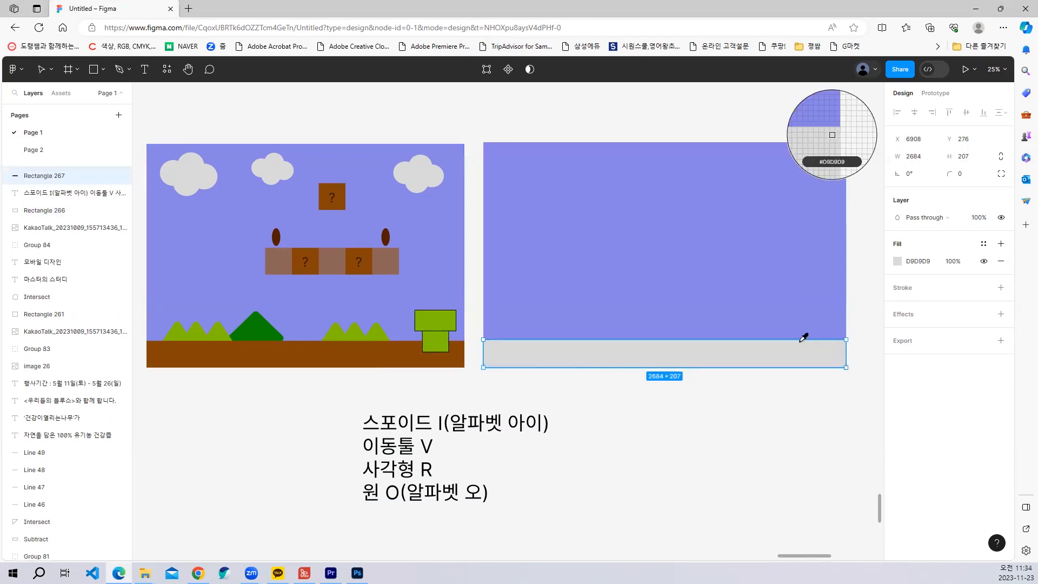
pyautogui.click(372, 352)
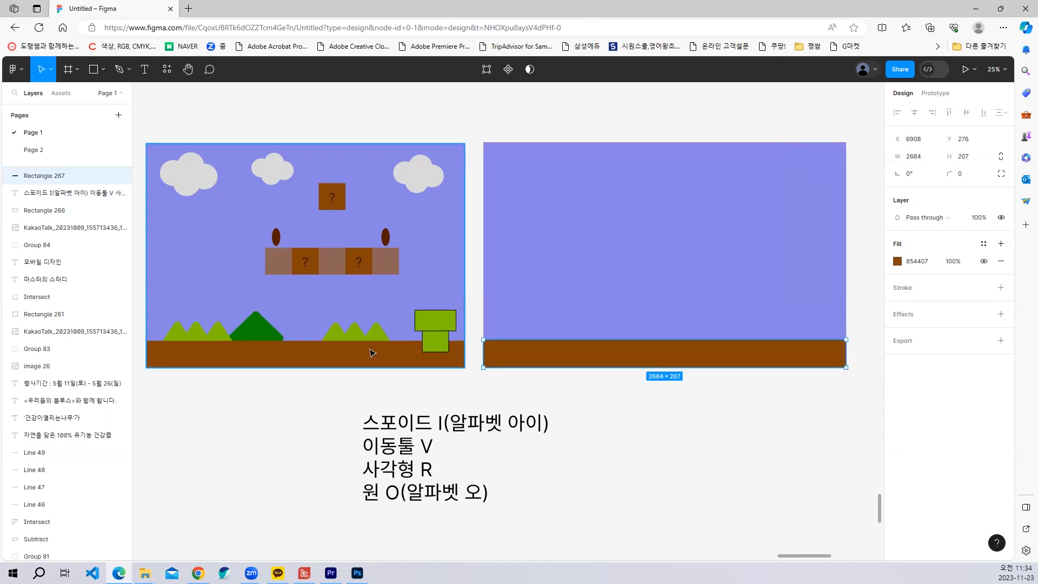
# Step: Build a cloud from four overlapping ellipses in the sky's upper-left corner, including ones about 252 × 210, 174 × 183 and 216 × 168
pyautogui.press('o')
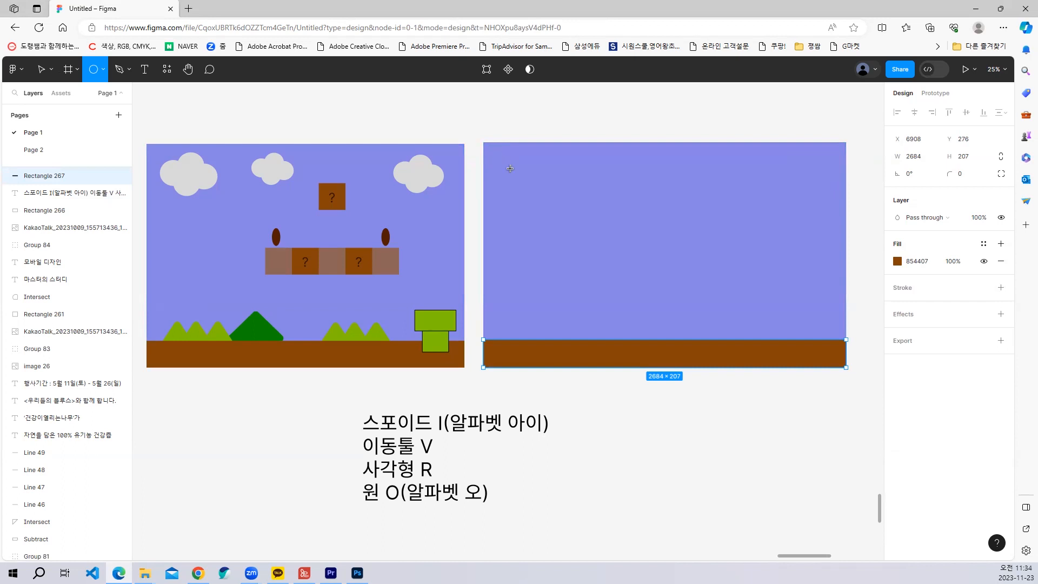
pyautogui.moveTo(500, 155); pyautogui.dragTo(540, 197)
pyautogui.press('p')
pyautogui.press('o')
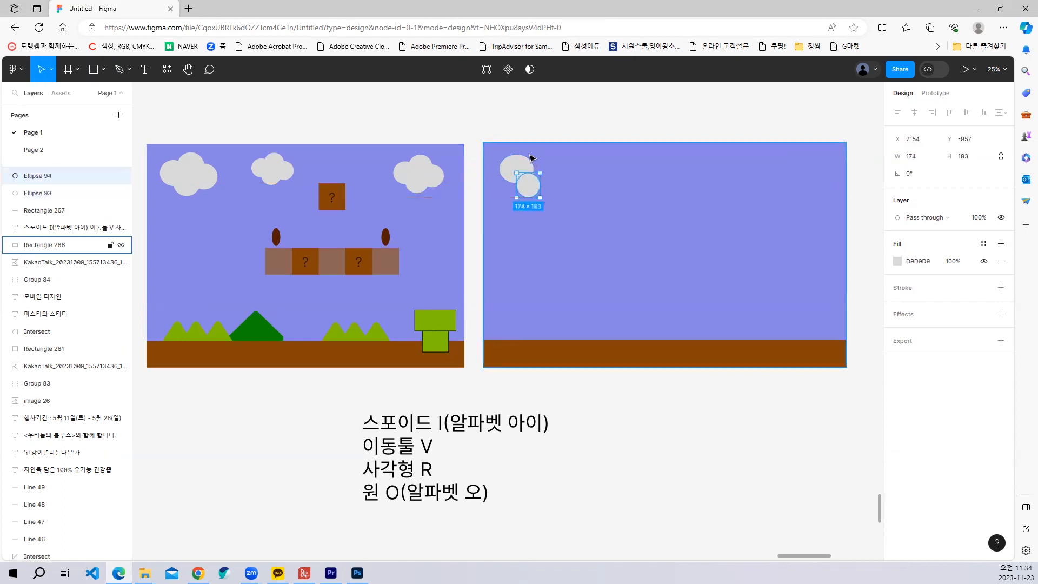
pyautogui.press('o')
pyautogui.moveTo(523, 152); pyautogui.dragTo(562, 193)
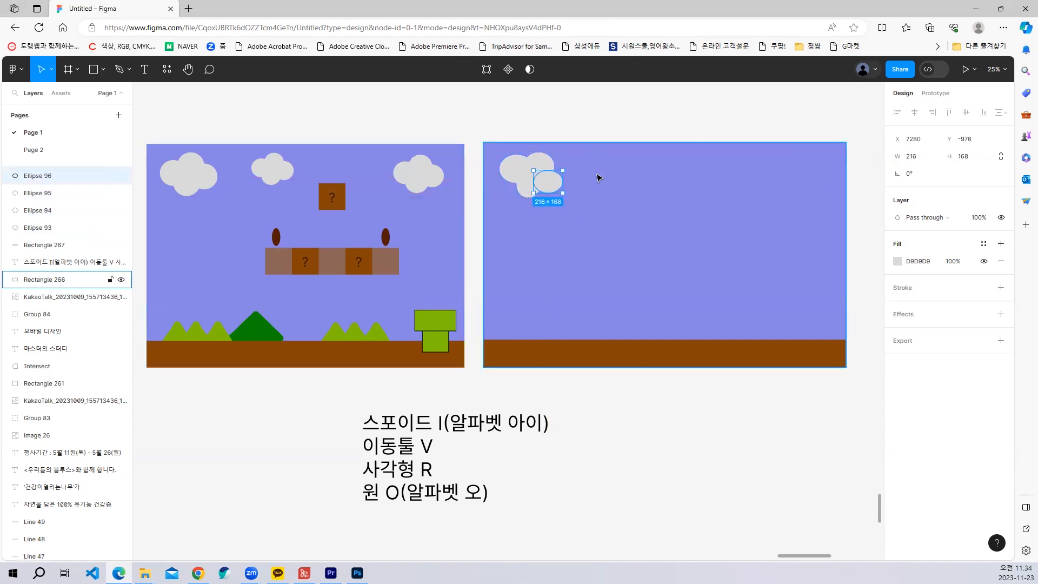
pyautogui.click(518, 169)
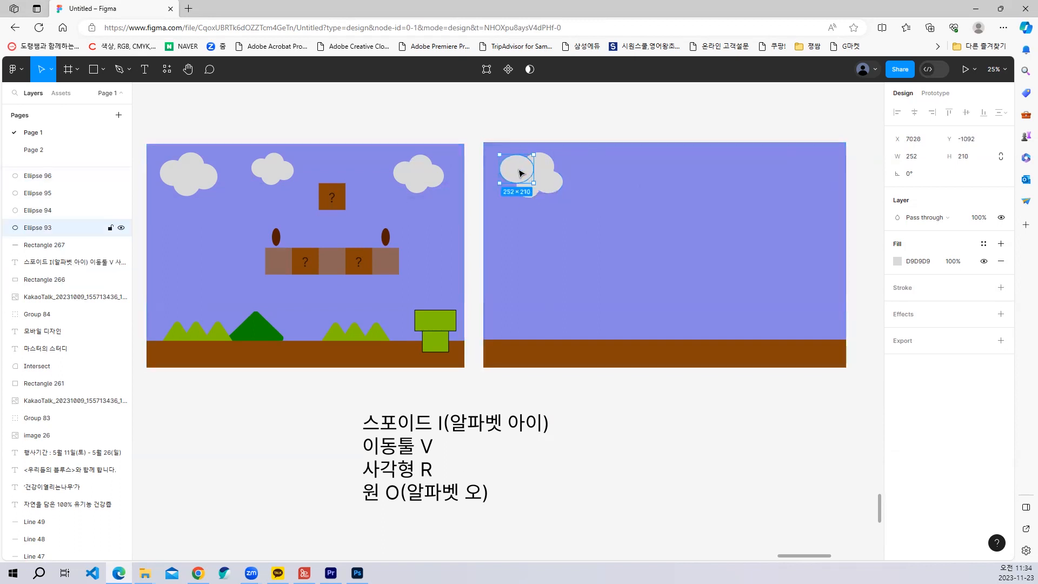
pyautogui.keyDown('shift'); pyautogui.click(546, 166); pyautogui.keyUp('shift')
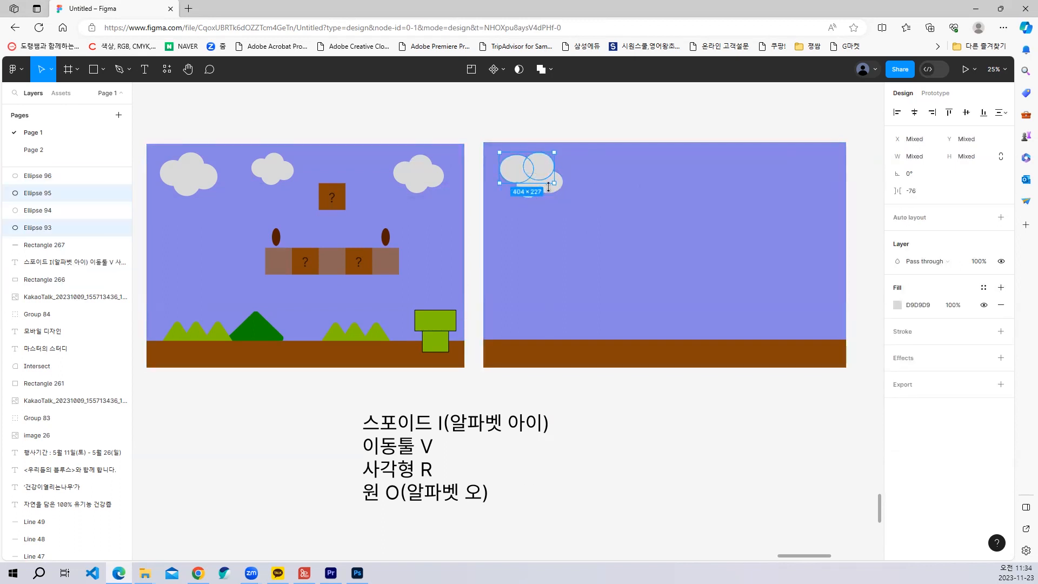
pyautogui.keyDown('shift'); pyautogui.click(547, 188); pyautogui.keyUp('shift')
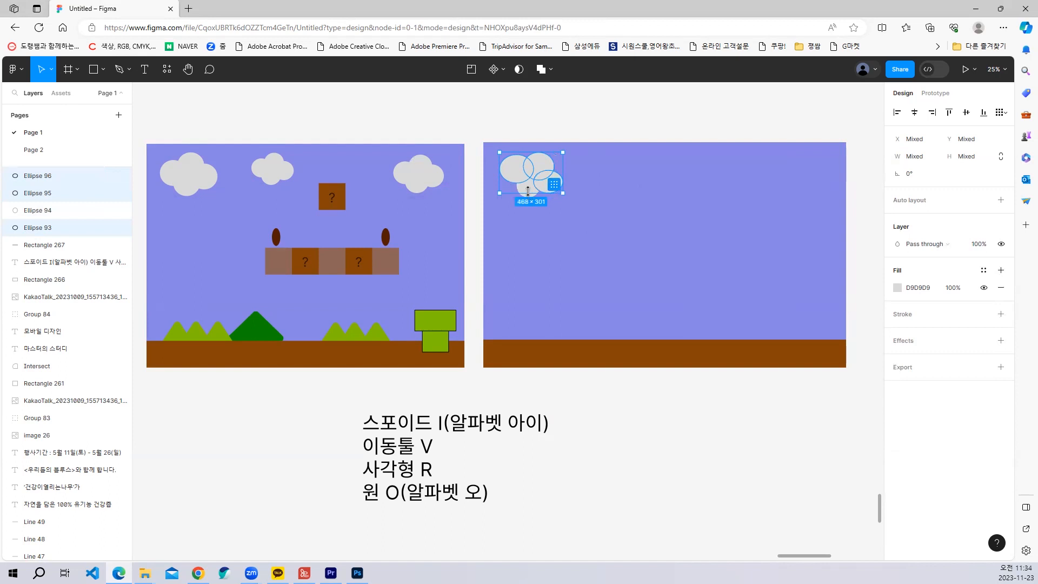
pyautogui.click(660, 131)
# Step: Rename the blue background rectangle's layer as "마리오 배경"
pyautogui.click(640, 199)
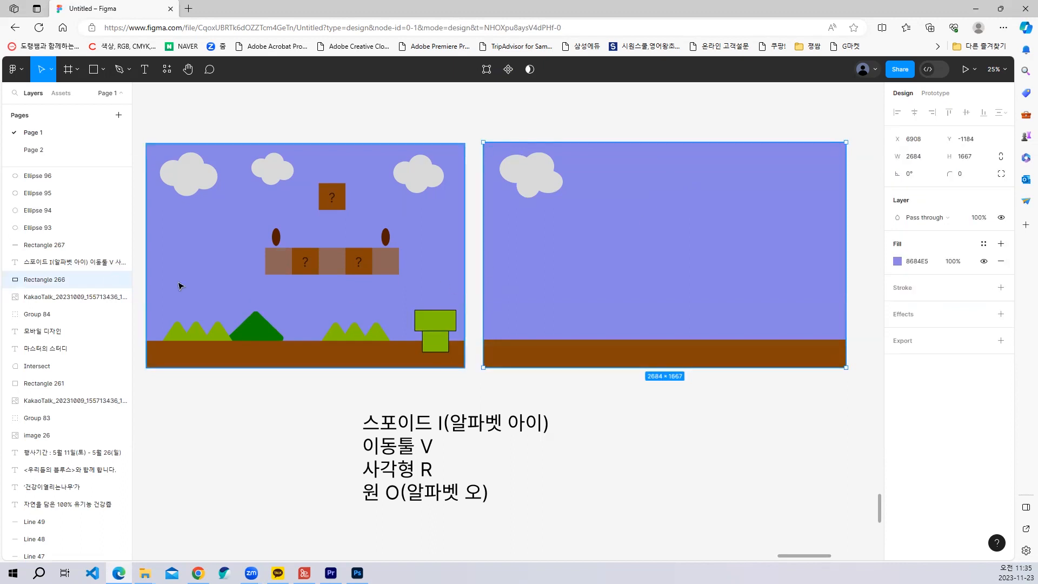
pyautogui.doubleClick(43, 283)
pyautogui.write('의')
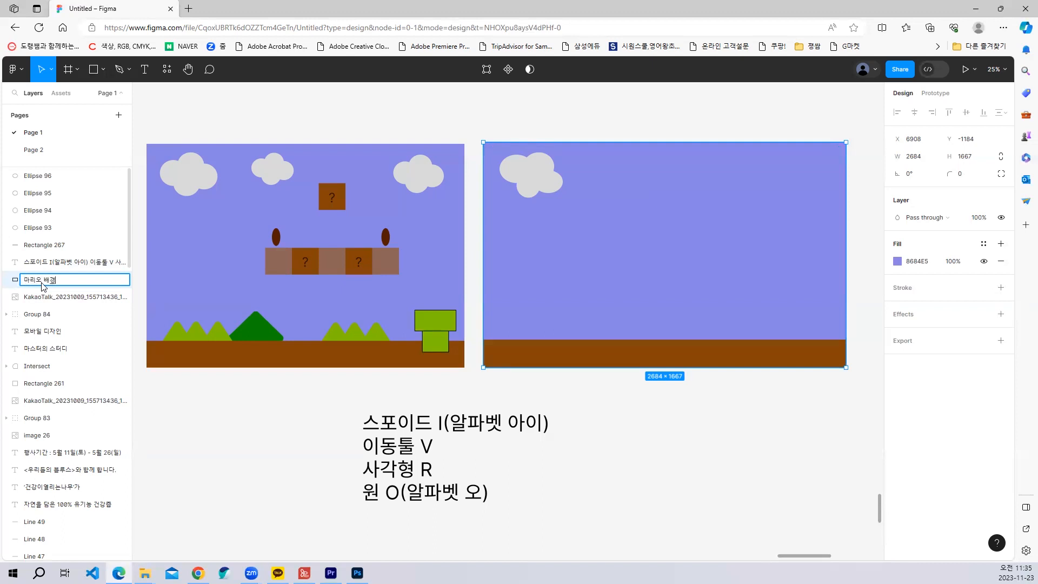
pyautogui.press('Return')
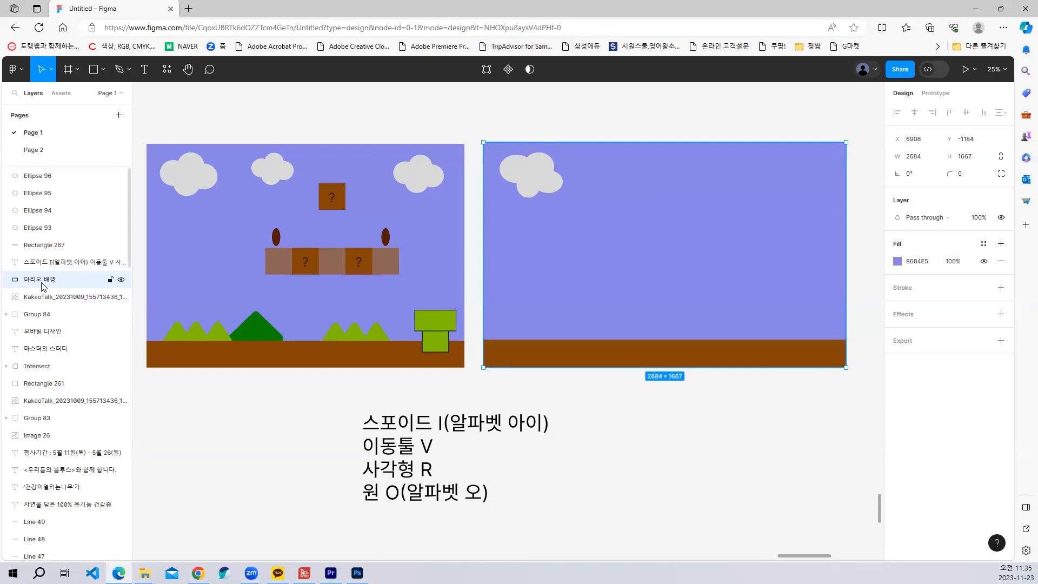
# Step: Hide and show the "마리오 배경" layer repeatedly to check which shape it controls
pyautogui.click(125, 282)
pyautogui.click(125, 282)
pyautogui.click(122, 280)
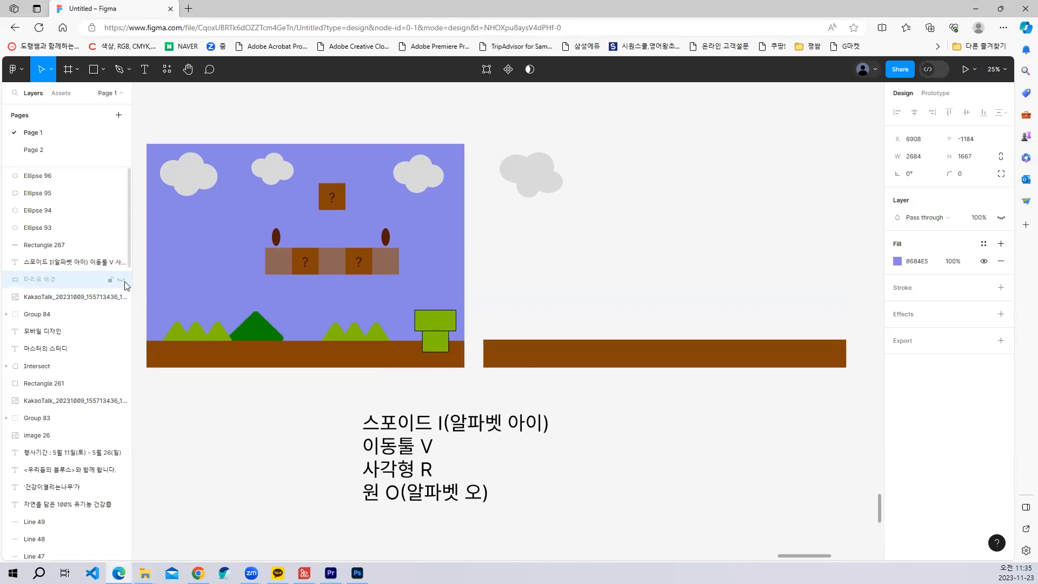
pyautogui.click(122, 280)
pyautogui.click(122, 280)
pyautogui.click(122, 280)
pyautogui.click(123, 280)
pyautogui.click(122, 280)
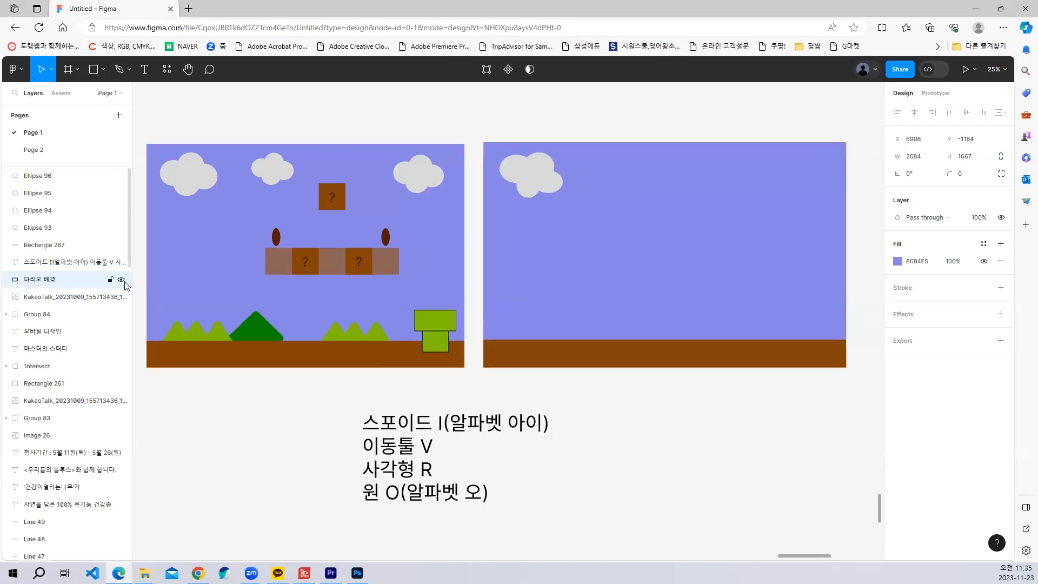
pyautogui.click(122, 279)
pyautogui.click(122, 279)
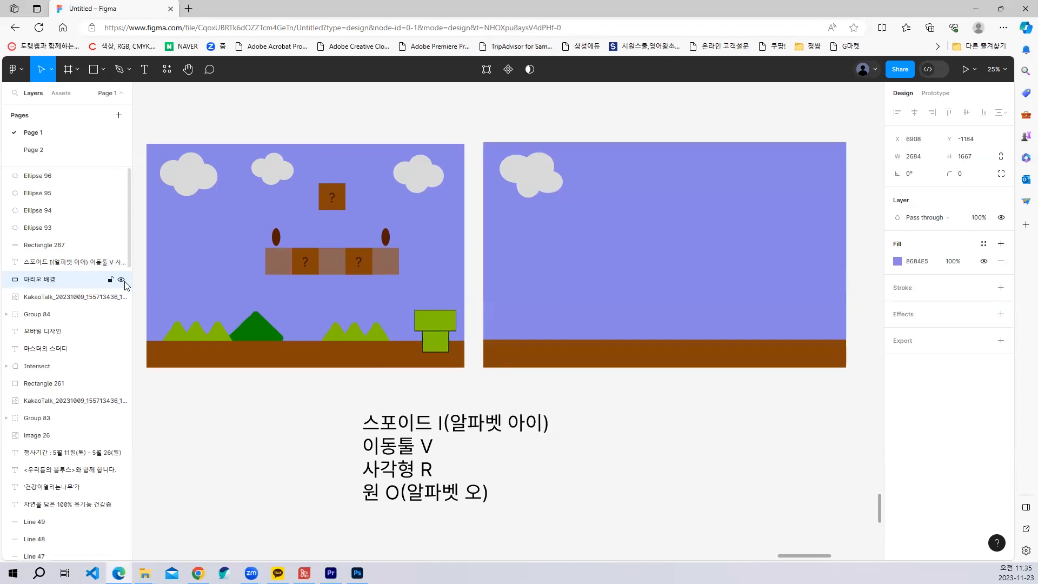
pyautogui.click(533, 365)
pyautogui.click(609, 272)
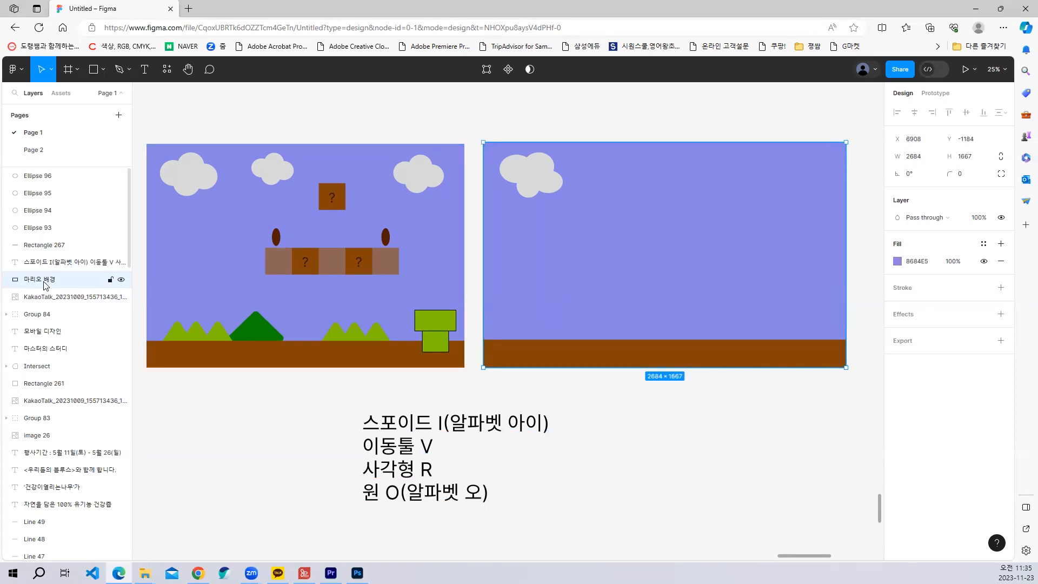
pyautogui.click(121, 279)
pyautogui.click(121, 280)
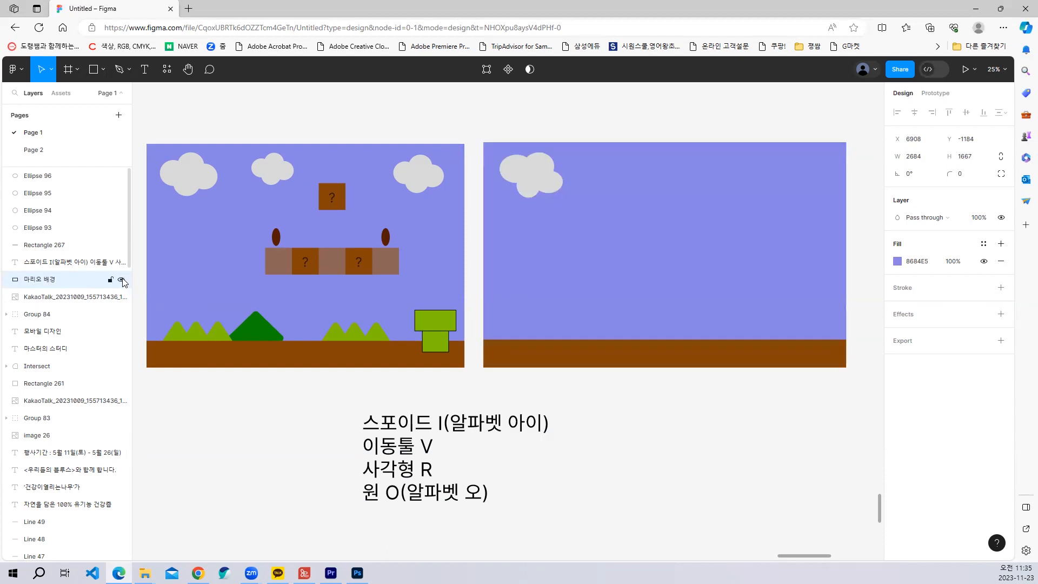
pyautogui.click(122, 280)
pyautogui.click(122, 280)
pyautogui.click(121, 280)
pyautogui.click(122, 280)
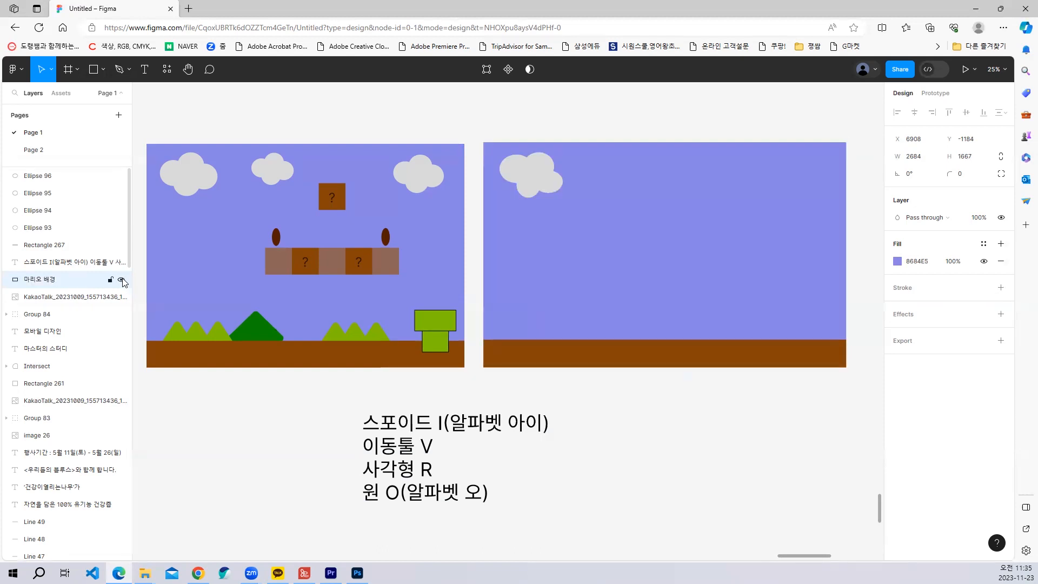
# Step: Lock the "마리오 배경" rectangle so that the background stays in place
pyautogui.rightClick(705, 257)
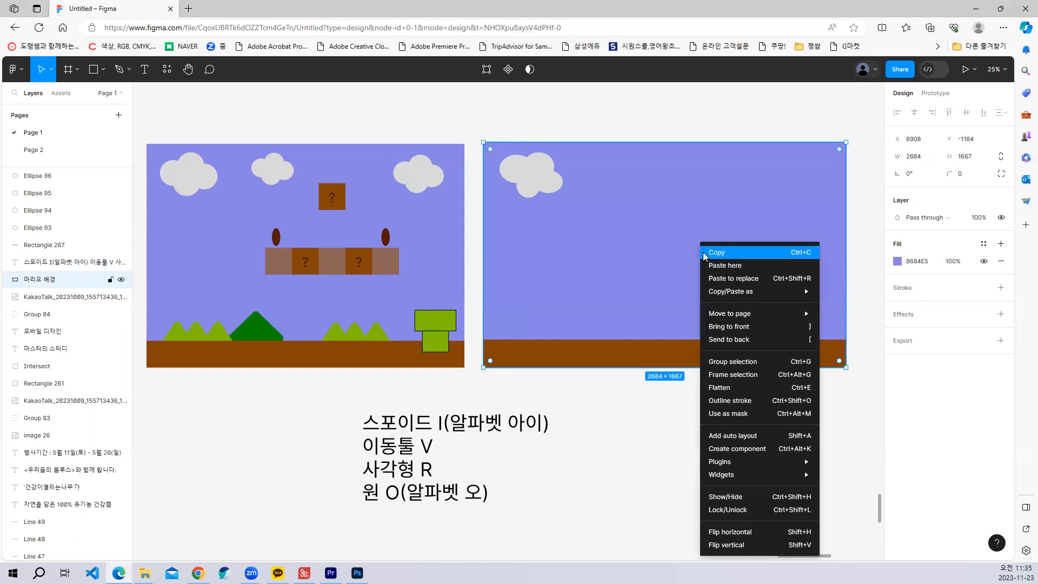
pyautogui.click(624, 127)
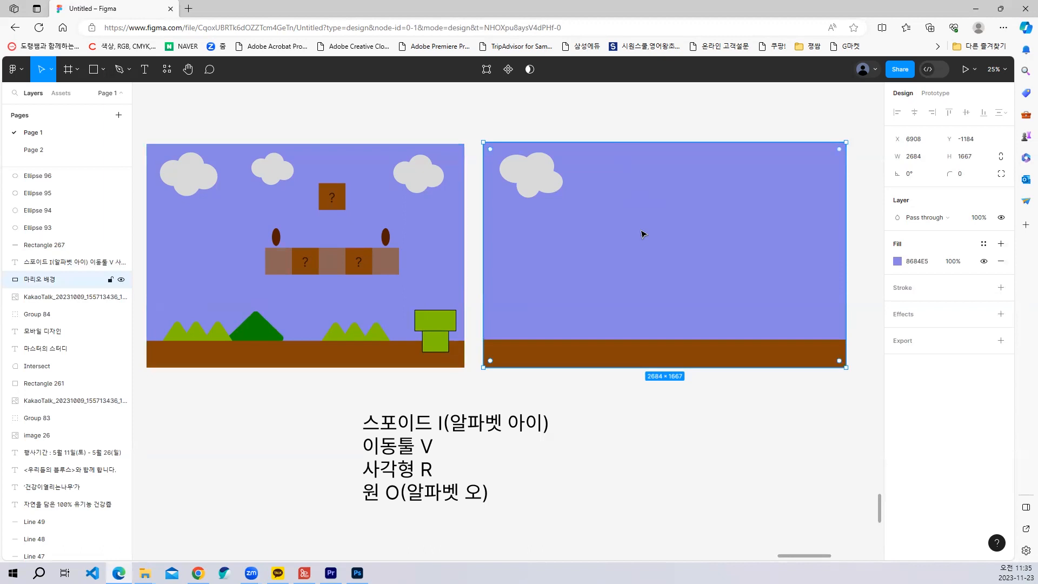
pyautogui.hotkey('ctrl', 'shift', 'l')
pyautogui.click(668, 192)
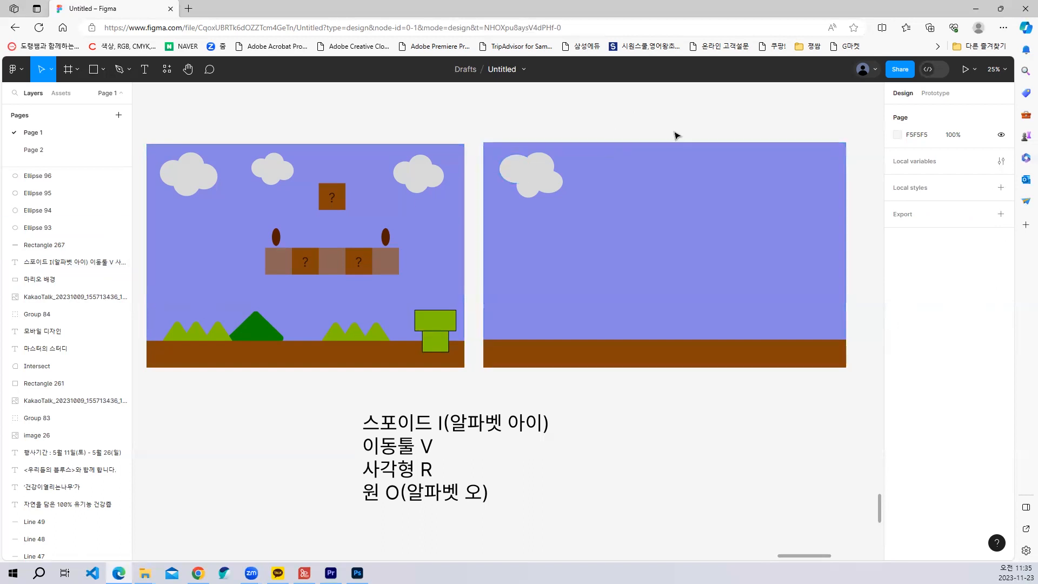
pyautogui.moveTo(657, 113); pyautogui.dragTo(726, 218)
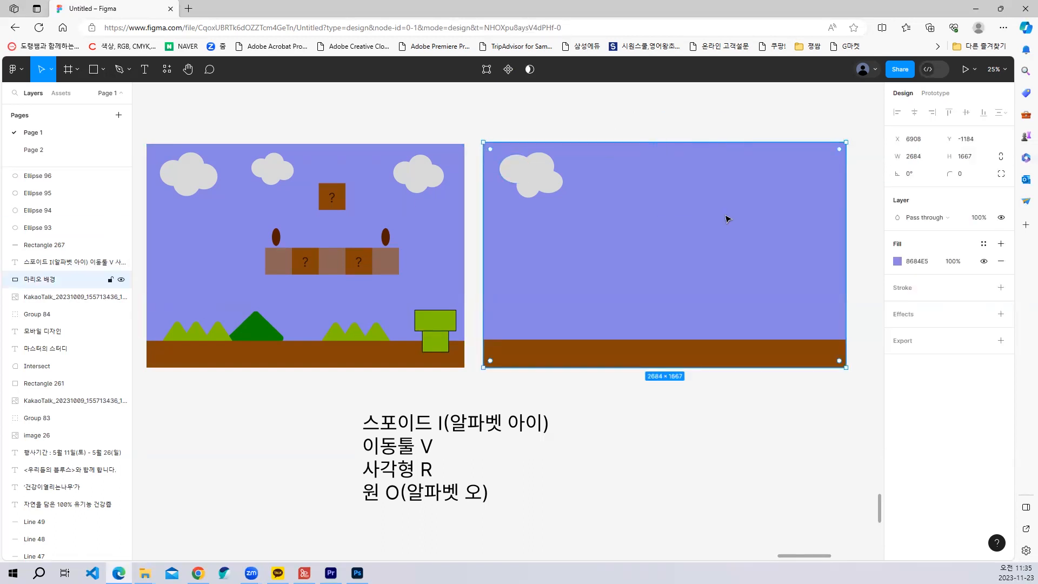
pyautogui.hotkey('ctrl', 'shift', 'l')
# Step: Add a fifth line to the shortcut note reading "잠그기 Ctrl + Shift + L"
pyautogui.click(485, 499)
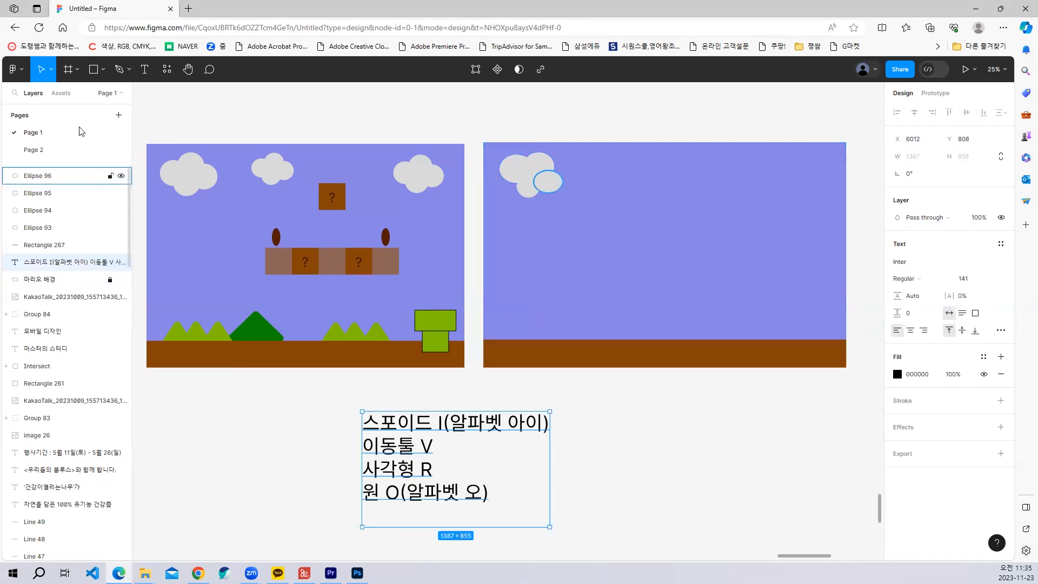
pyautogui.doubleClick(456, 442)
pyautogui.click(488, 492)
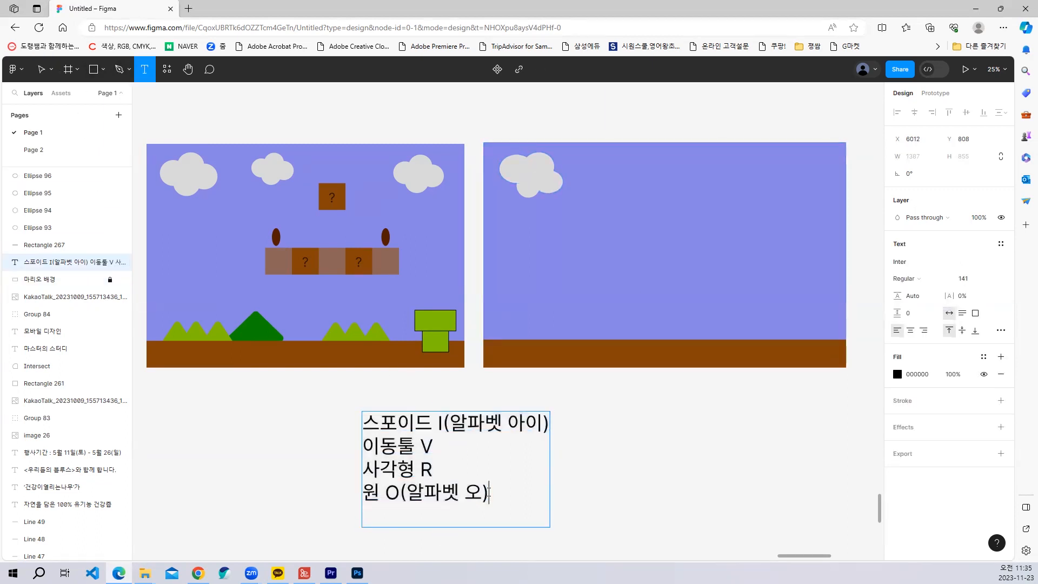
pyautogui.press('Return')
pyautogui.write('ㅈㅏ')
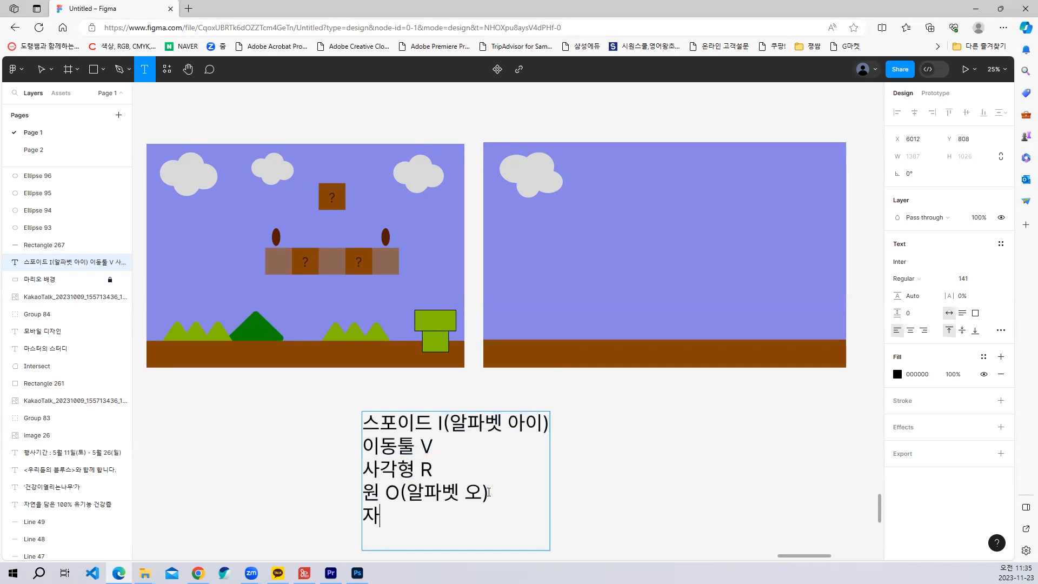
pyautogui.press('BackSpace')
pyautogui.write('ㅏㅁㄱㅡㄱㅣ Ctrl')
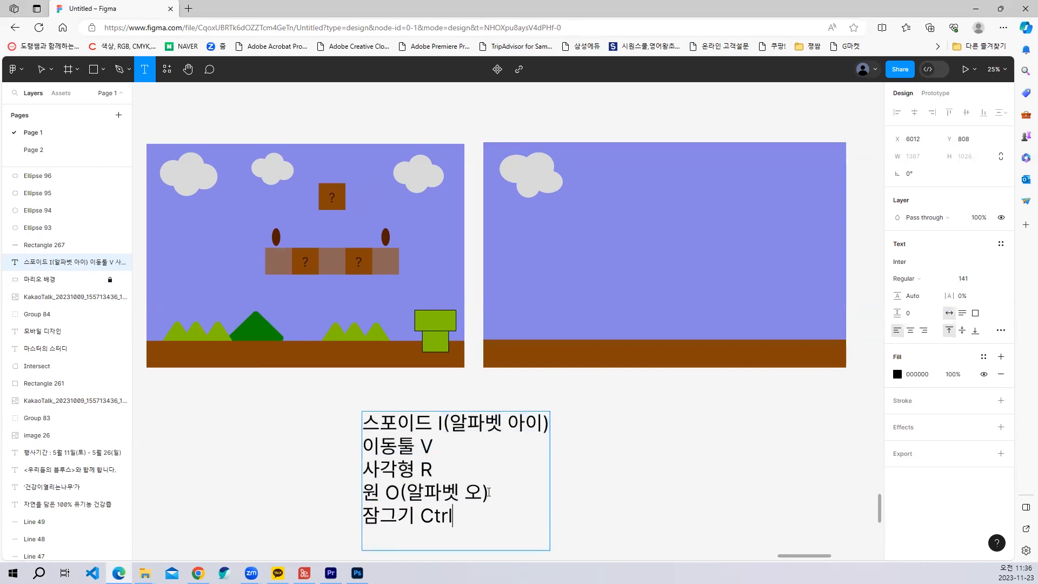
pyautogui.write(' + Shift + L')
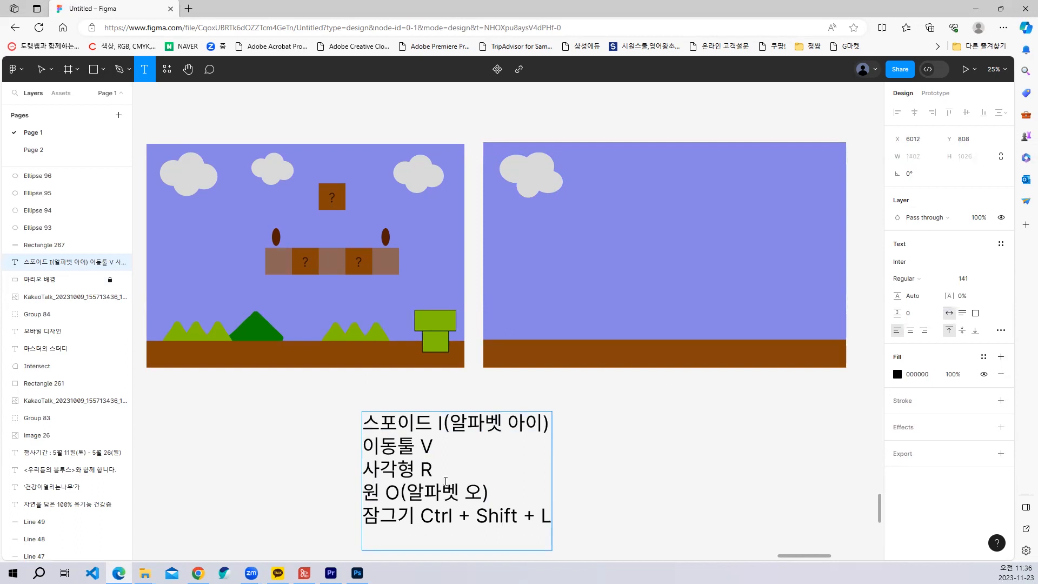
pyautogui.press('Escape')
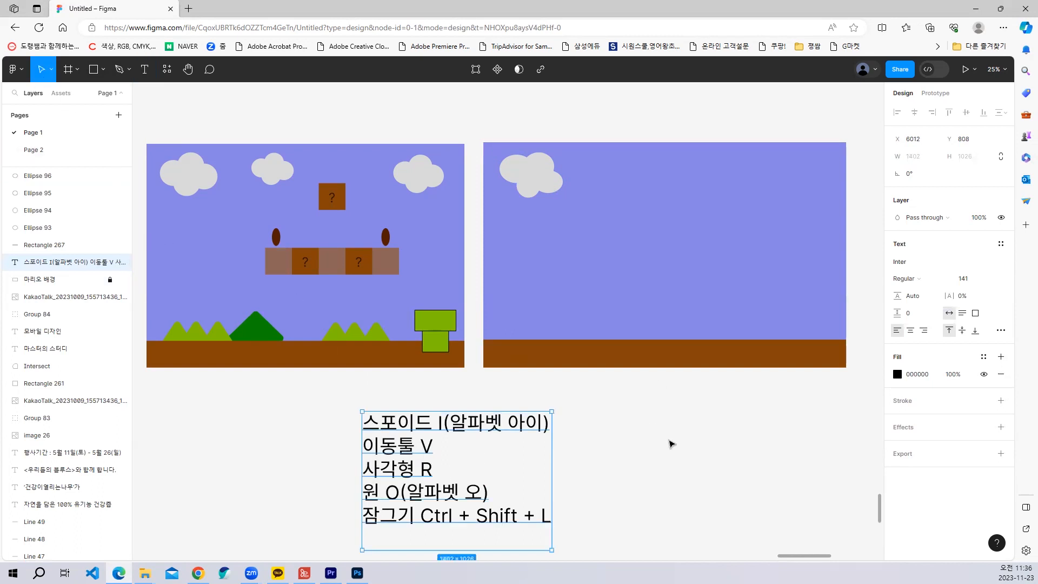
# Step: Check the lock on the "마리오 배경" rectangle by trying to select it across the sky area
pyautogui.click(684, 226)
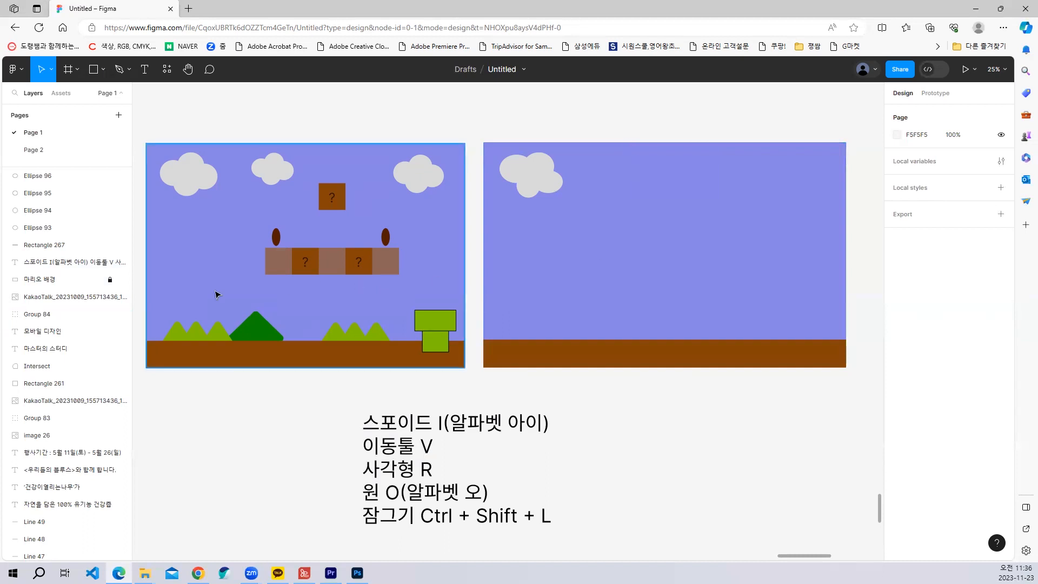
pyautogui.click(109, 282)
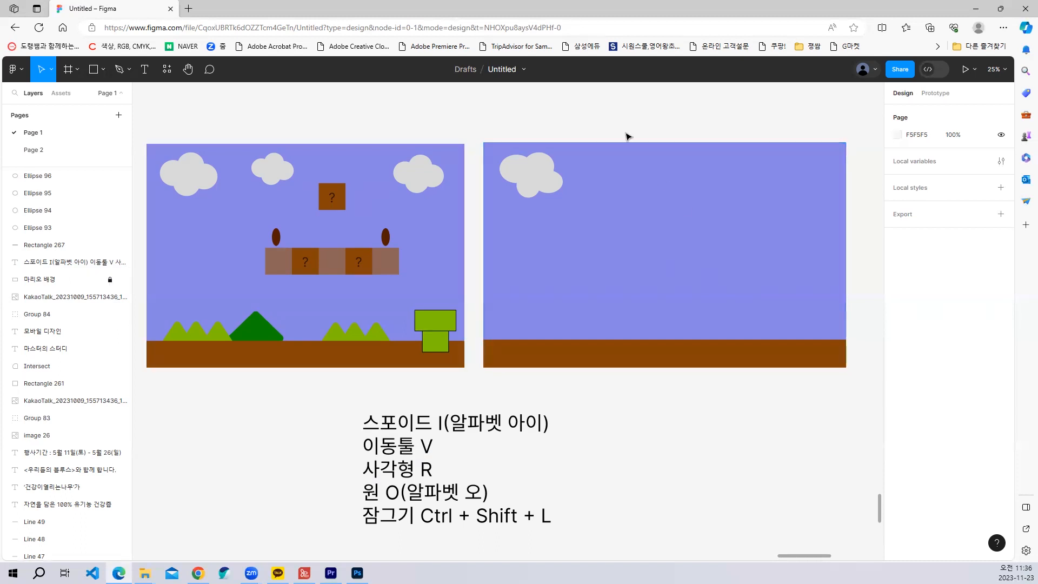
pyautogui.moveTo(629, 130); pyautogui.dragTo(701, 220)
pyautogui.moveTo(641, 125); pyautogui.dragTo(685, 254)
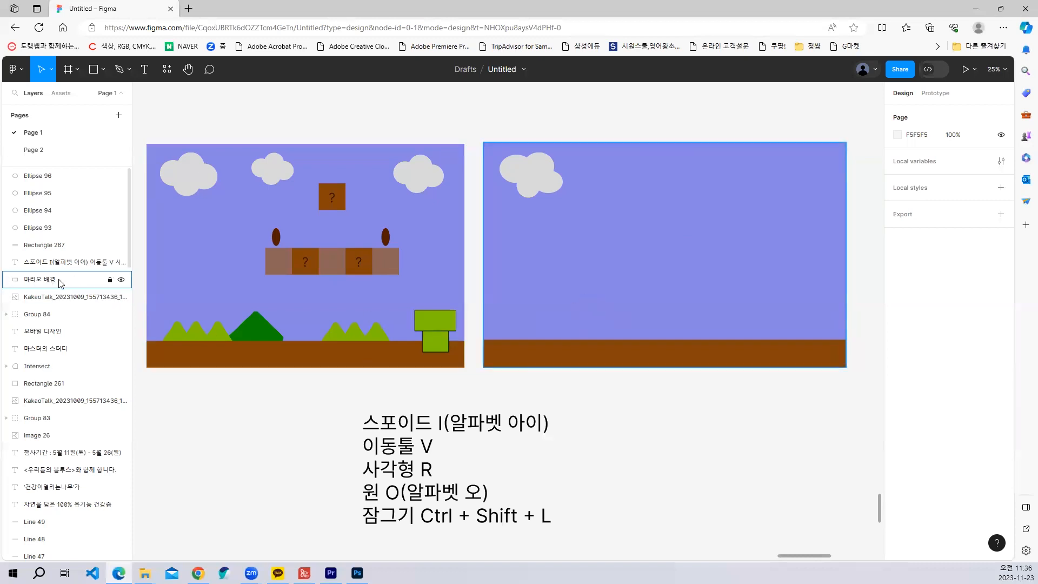
# Step: Duplicate the cloud twice, placing the copies at the middle and right end of the new scene's sky
pyautogui.moveTo(488, 133); pyautogui.dragTo(811, 178)
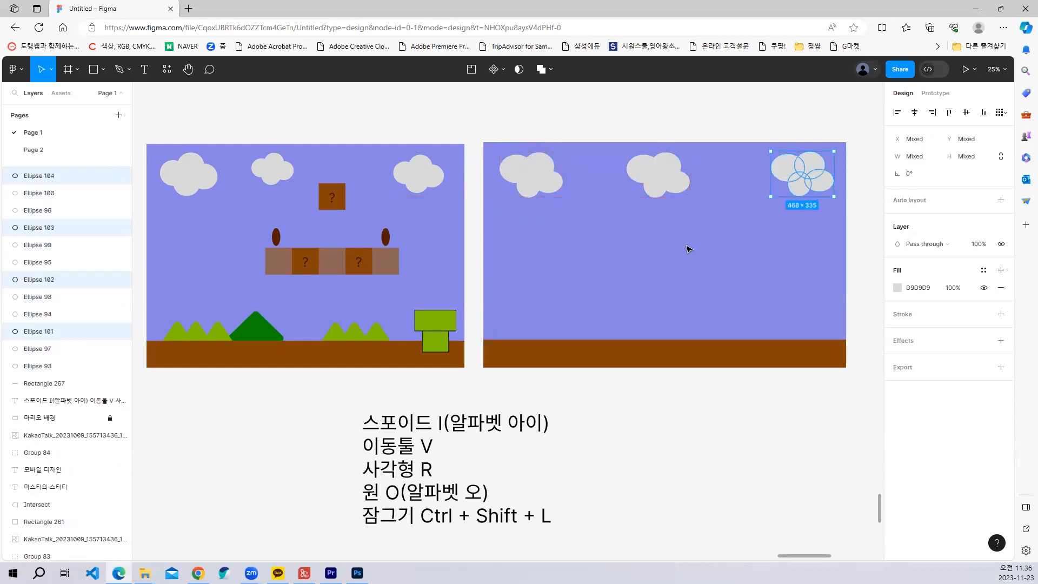
pyautogui.click(690, 260)
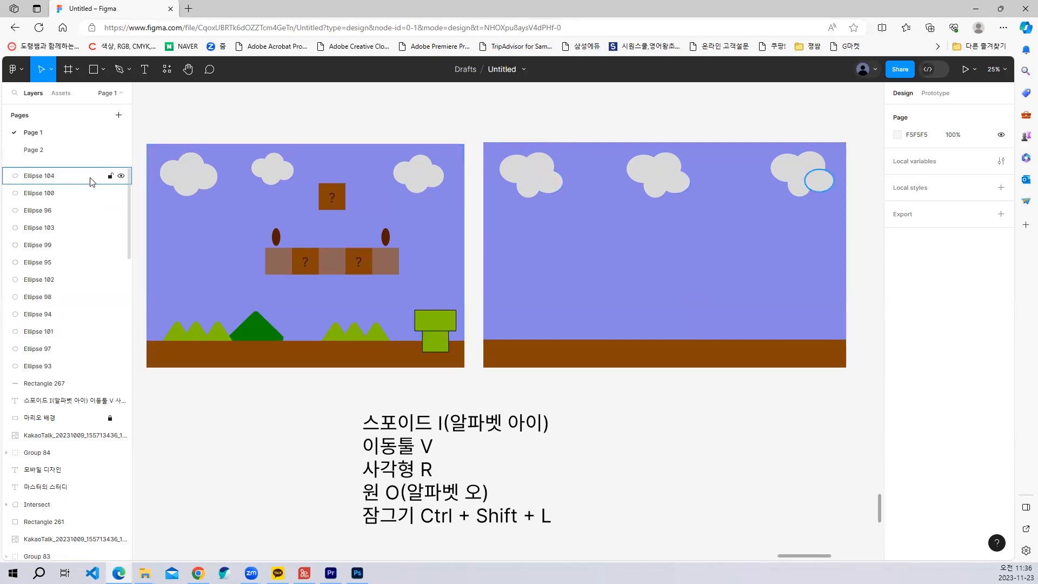
# Step: Draw a square of about 268 × 266 below the clouds and fill it with brown 854407 sampled from the reference block
pyautogui.click(97, 76)
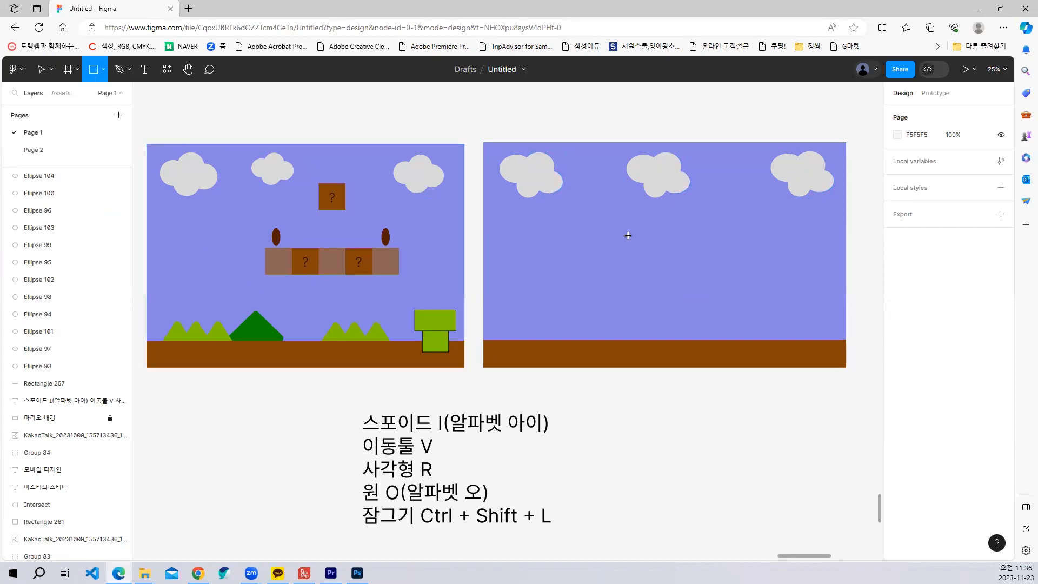
pyautogui.moveTo(700, 209); pyautogui.dragTo(737, 243)
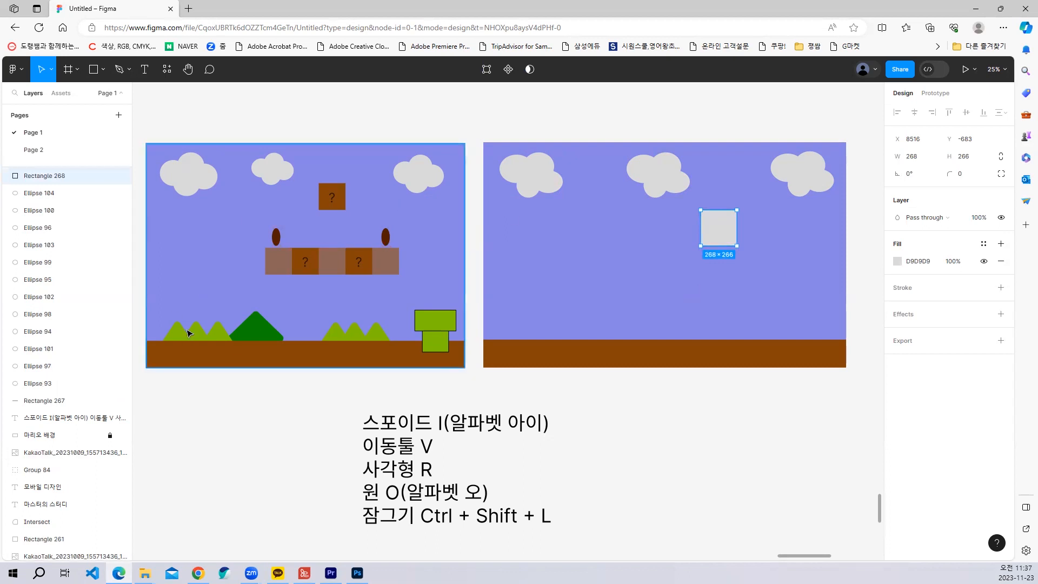
pyautogui.press('i')
pyautogui.click(331, 194)
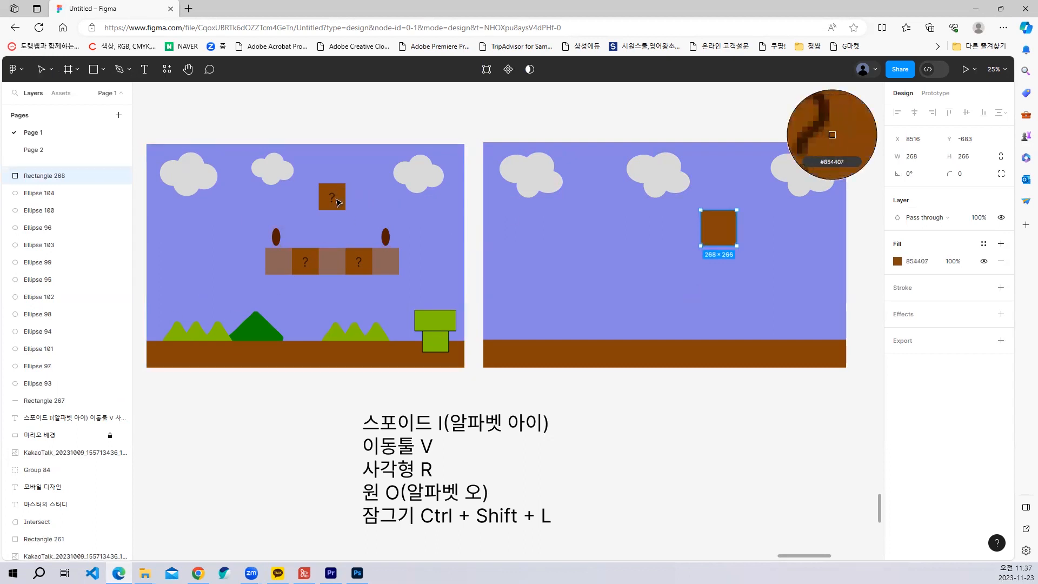
# Step: Add a black "?" text at size 145 and place it at the centre of the brown square
pyautogui.click(144, 69)
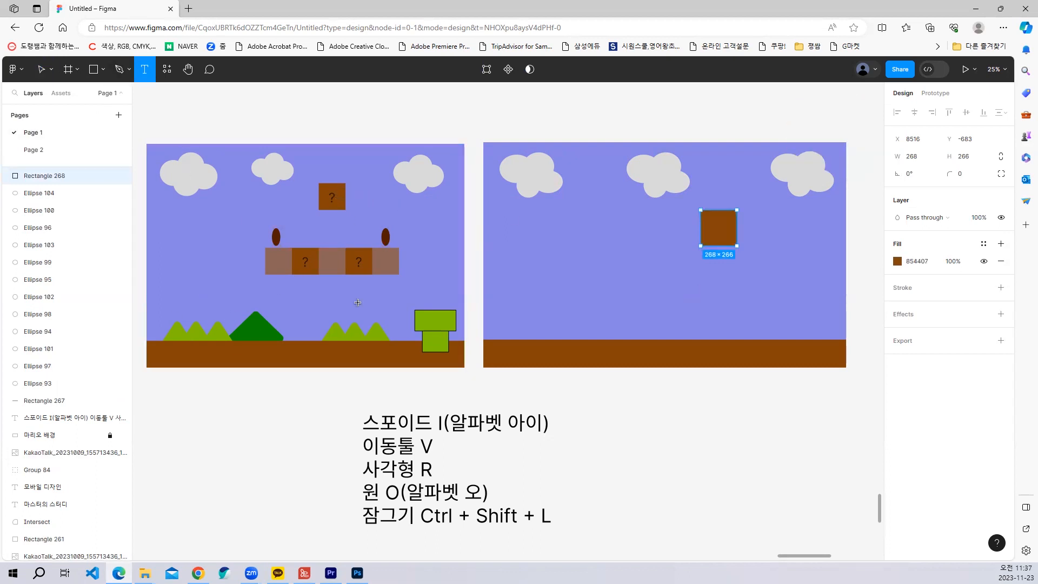
pyautogui.click(562, 402)
pyautogui.write('?')
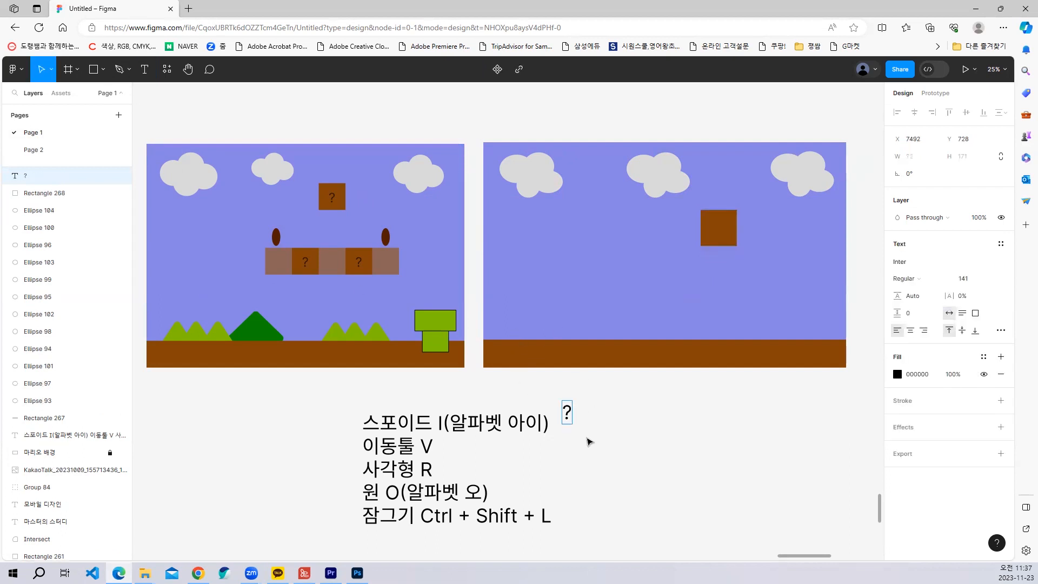
pyautogui.doubleClick(567, 412)
pyautogui.hotkey('ctrl', 'shift', '.')
pyautogui.press('Escape')
pyautogui.moveTo(572, 417); pyautogui.dragTo(723, 228)
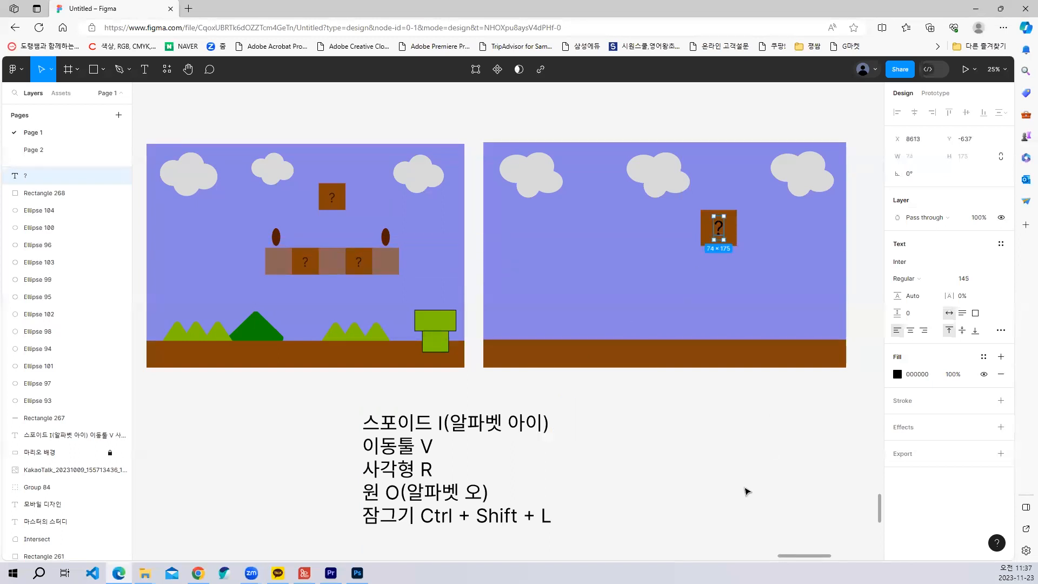
# Step: Move the brown square together with its question mark slightly higher in the sky
pyautogui.click(744, 488)
pyautogui.click(721, 226)
pyautogui.moveTo(744, 265); pyautogui.dragTo(727, 220)
pyautogui.click(697, 429)
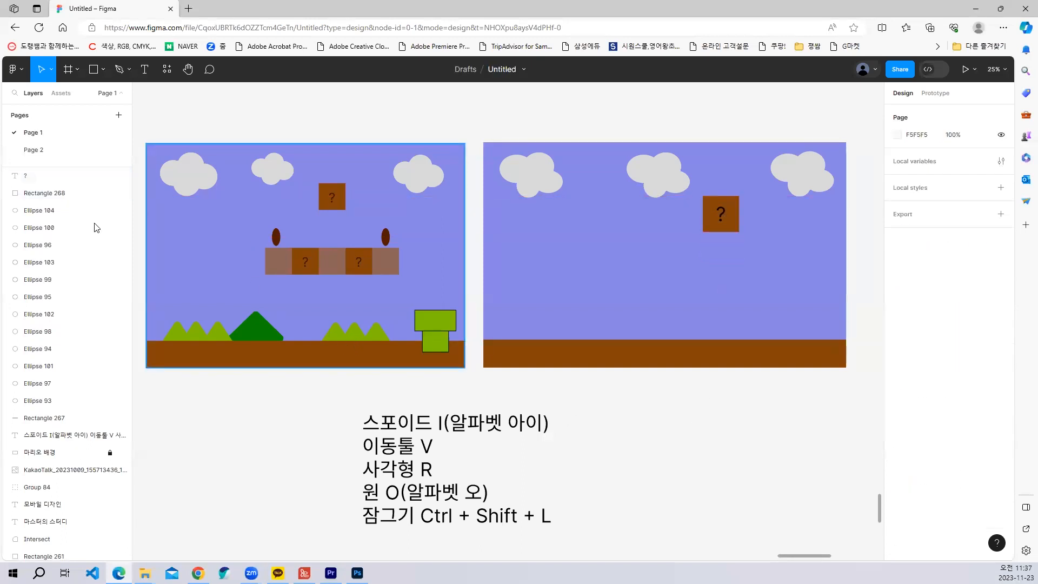
# Step: Draw a bar of about 1066 × 224 below the question block and fill it with 8A6457 sampled from the reference bricks
pyautogui.press('r')
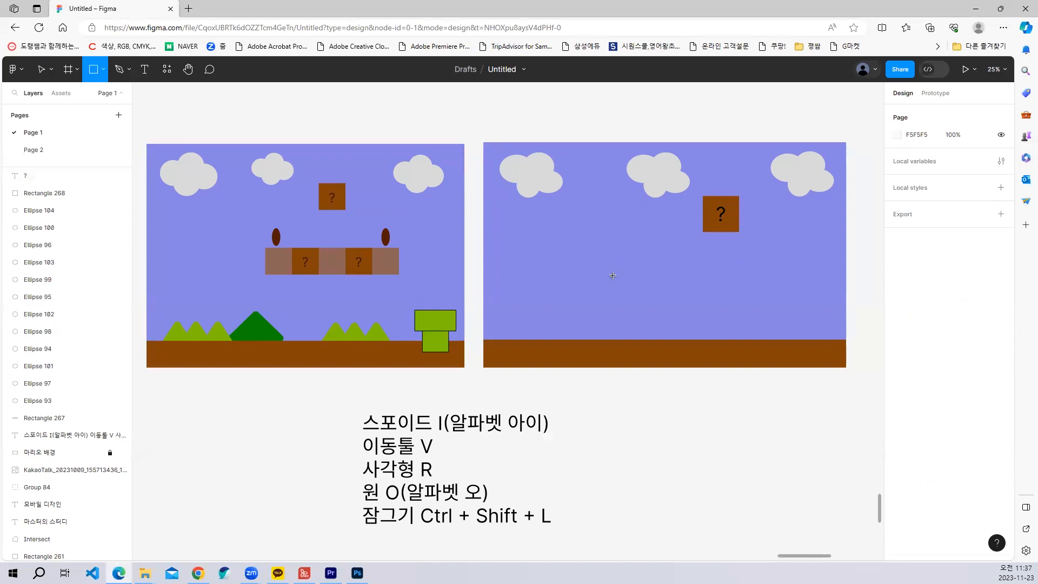
pyautogui.moveTo(644, 262); pyautogui.dragTo(787, 291)
pyautogui.press('i')
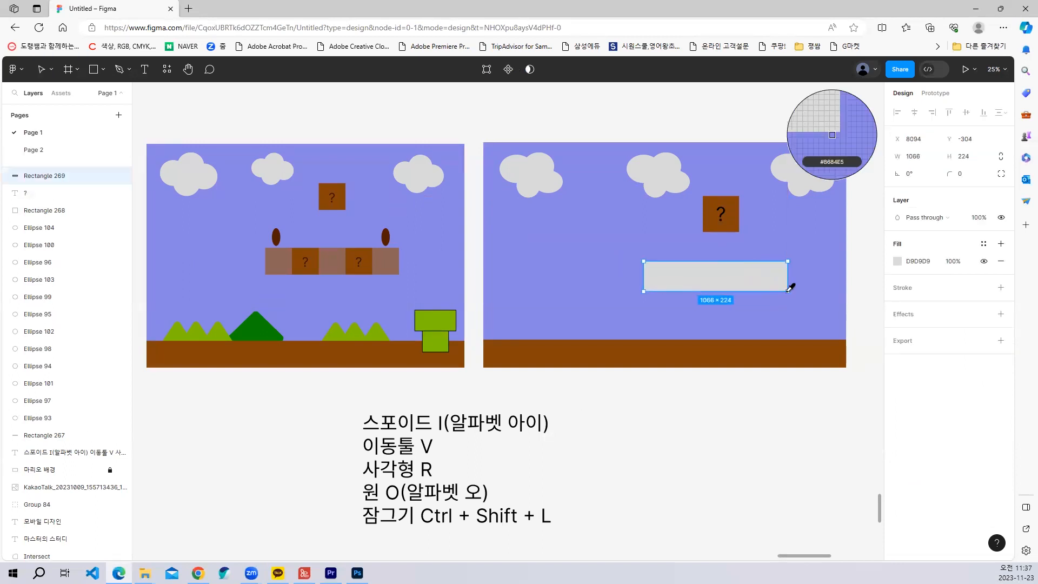
pyautogui.click(394, 263)
# Step: Draw a square of about 216 × 218 on the bar, fill it with sampled brown 854407, and copy it further right along the bar
pyautogui.press('r')
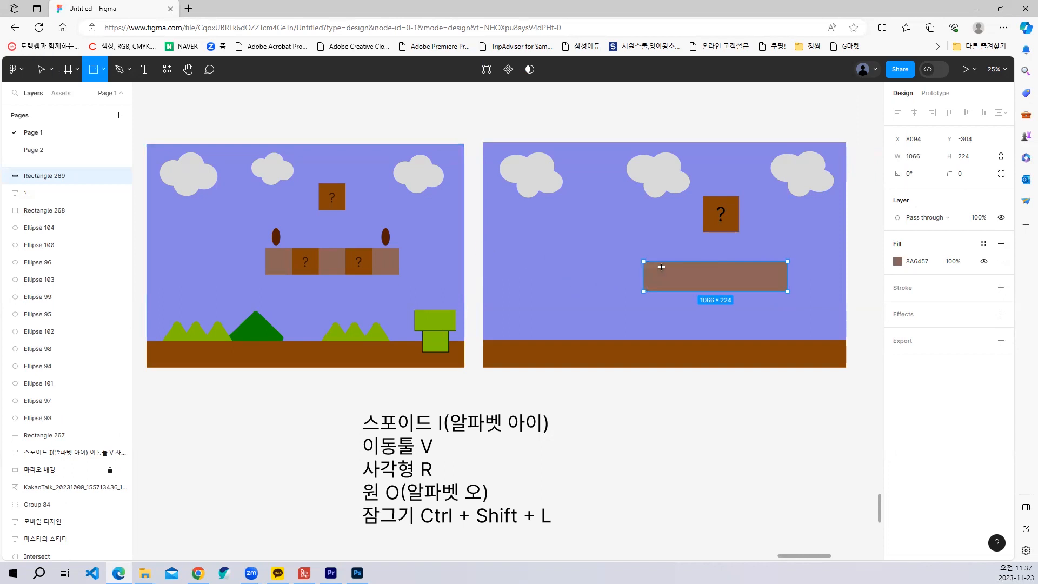
pyautogui.moveTo(662, 263); pyautogui.dragTo(681, 282)
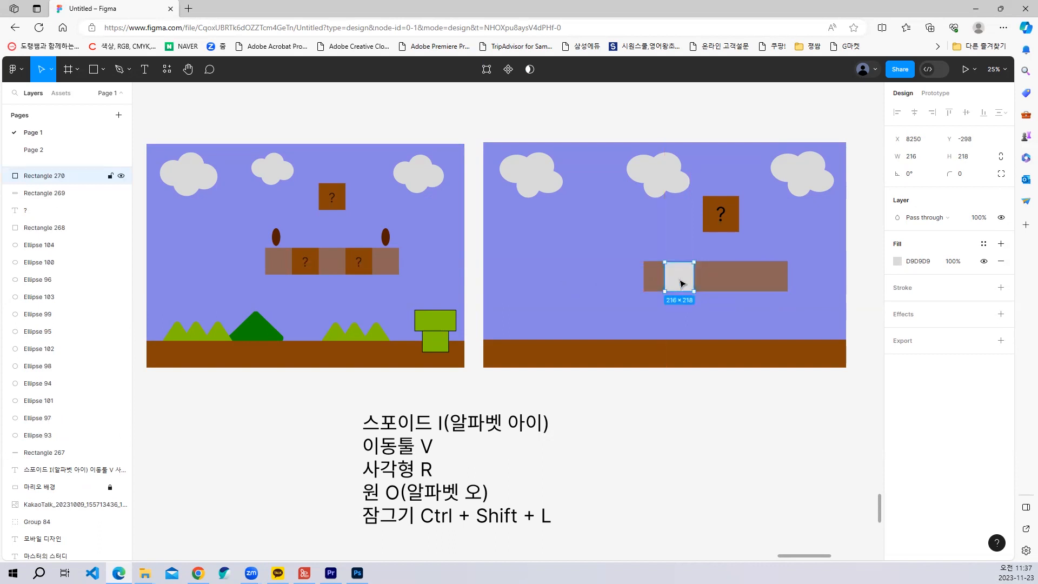
pyautogui.press('i')
pyautogui.click(311, 255)
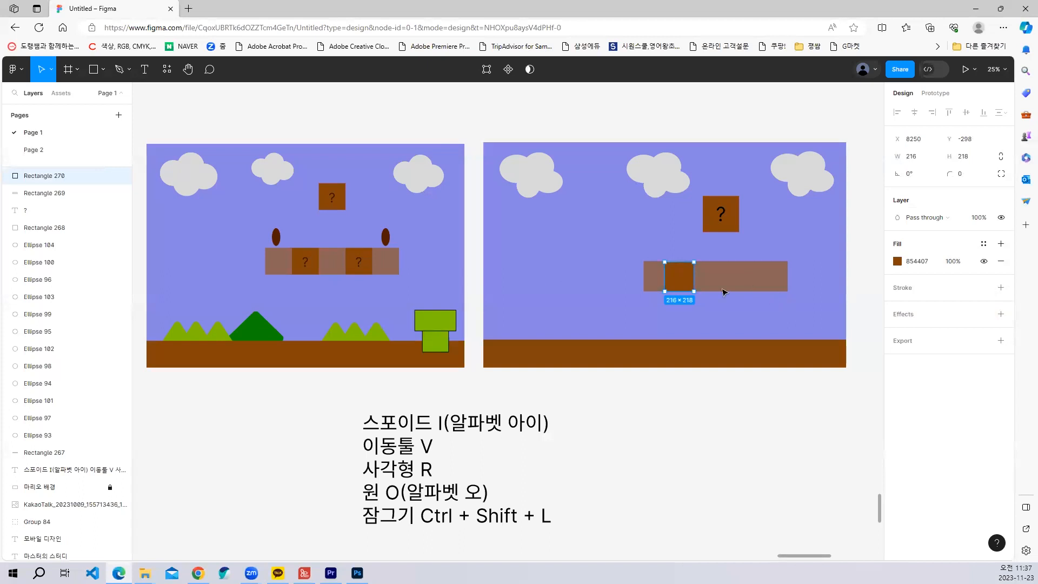
pyautogui.keyDown('alt'); pyautogui.moveTo(681, 279); pyautogui.dragTo(752, 280); pyautogui.keyUp('alt')
# Step: Add a "?" text at size 145 and place one on each of the two brown squares in the bar
pyautogui.press('t')
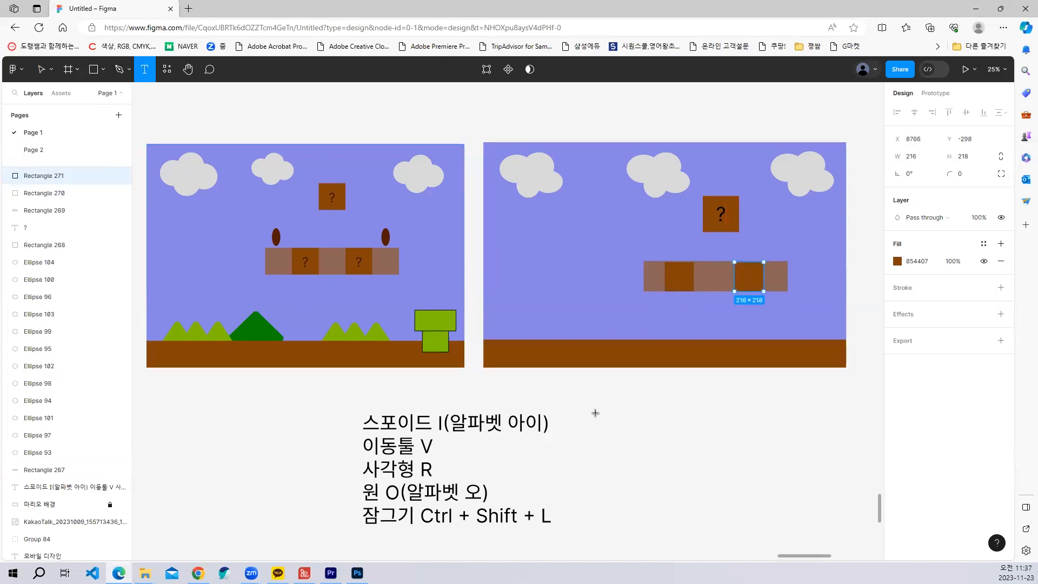
pyautogui.click(629, 435)
pyautogui.write('?')
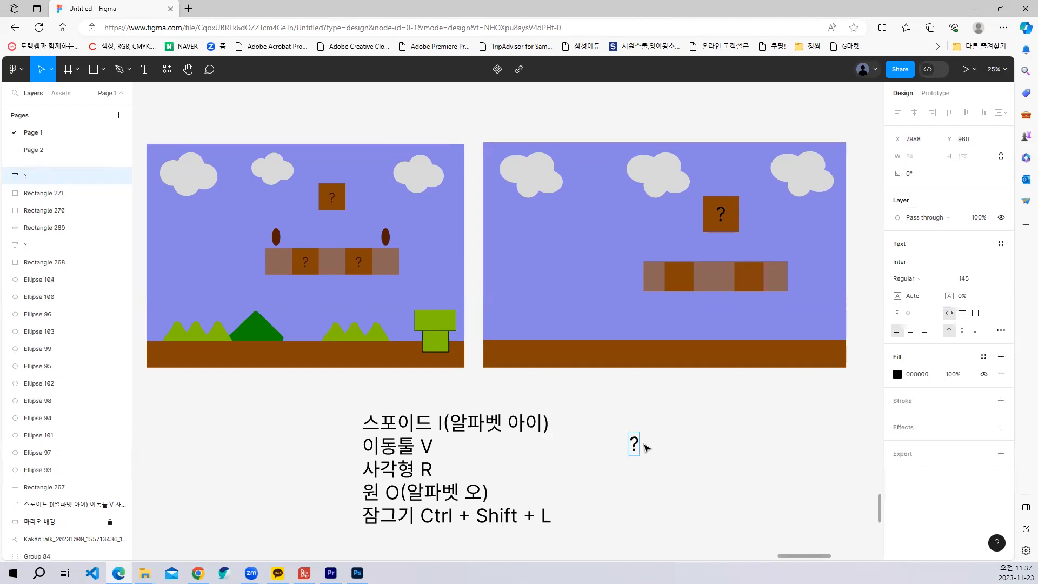
pyautogui.press('Escape')
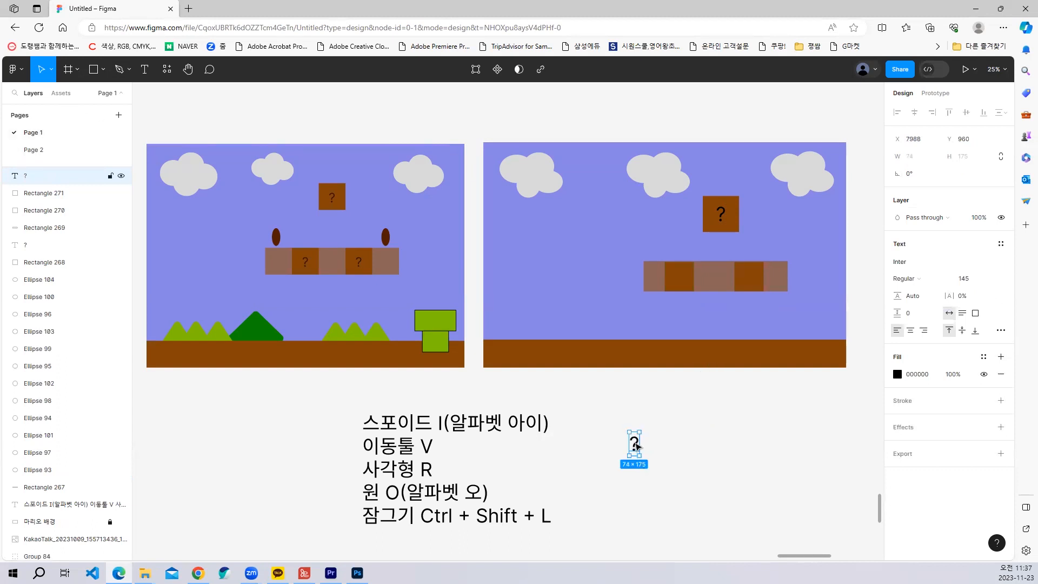
pyautogui.moveTo(637, 447); pyautogui.dragTo(753, 280)
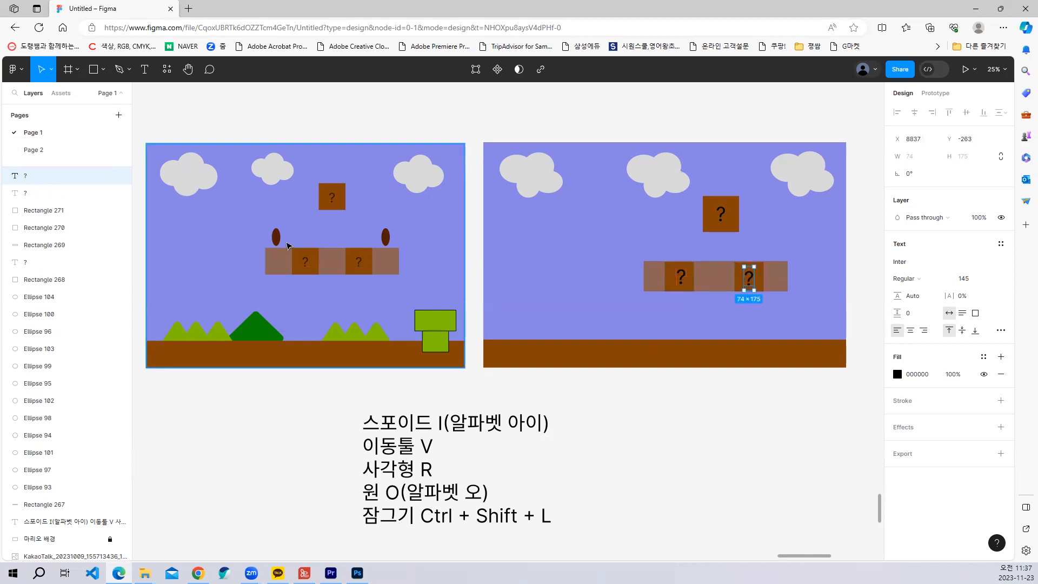
# Step: Draw an upright ellipse of about 76 × 169 above the bar and fill it with 531D00 sampled from the reference ellipse
pyautogui.press('o')
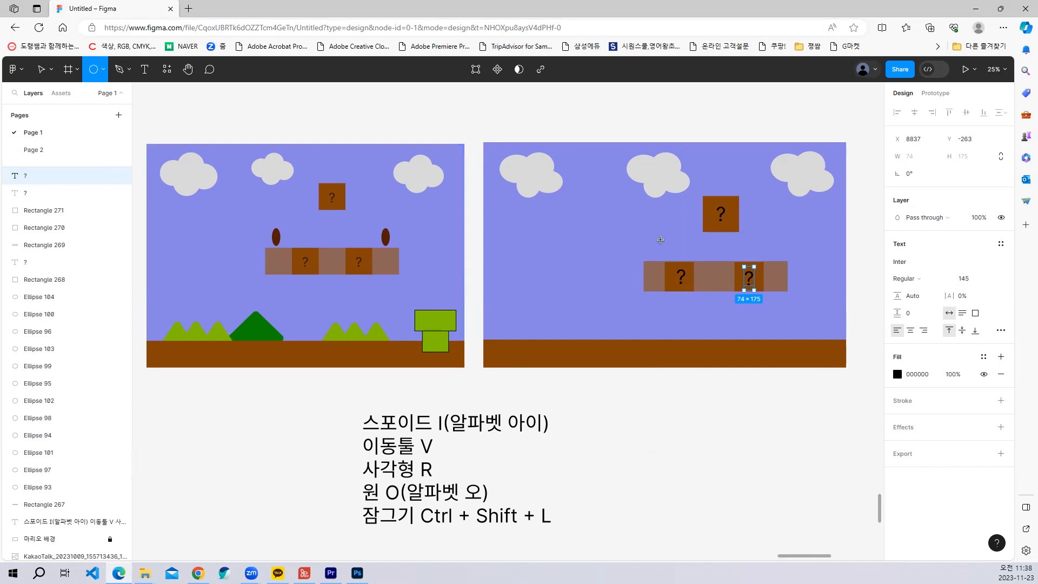
pyautogui.moveTo(661, 232); pyautogui.dragTo(671, 255)
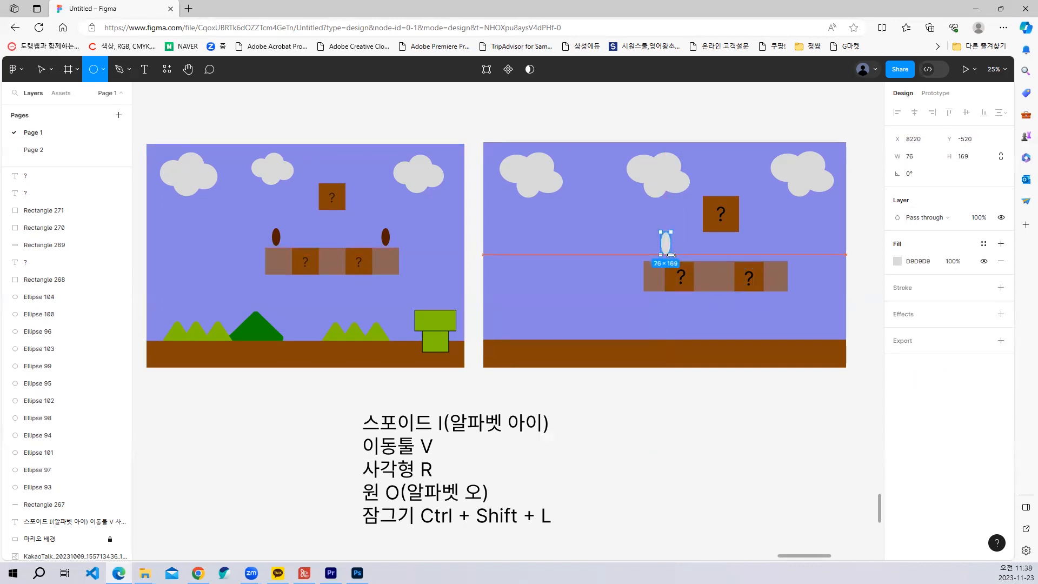
pyautogui.press('i')
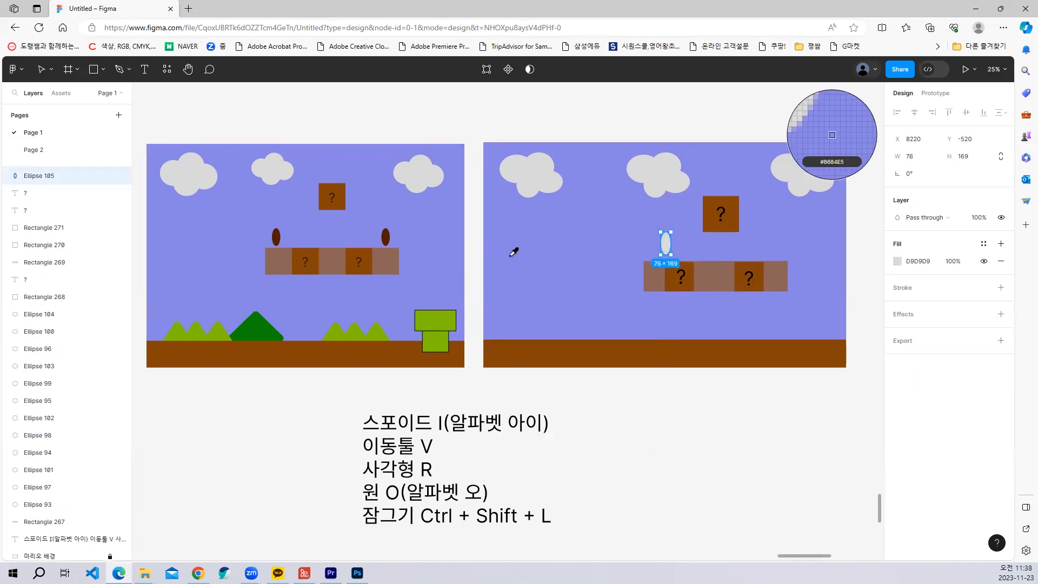
pyautogui.click(277, 236)
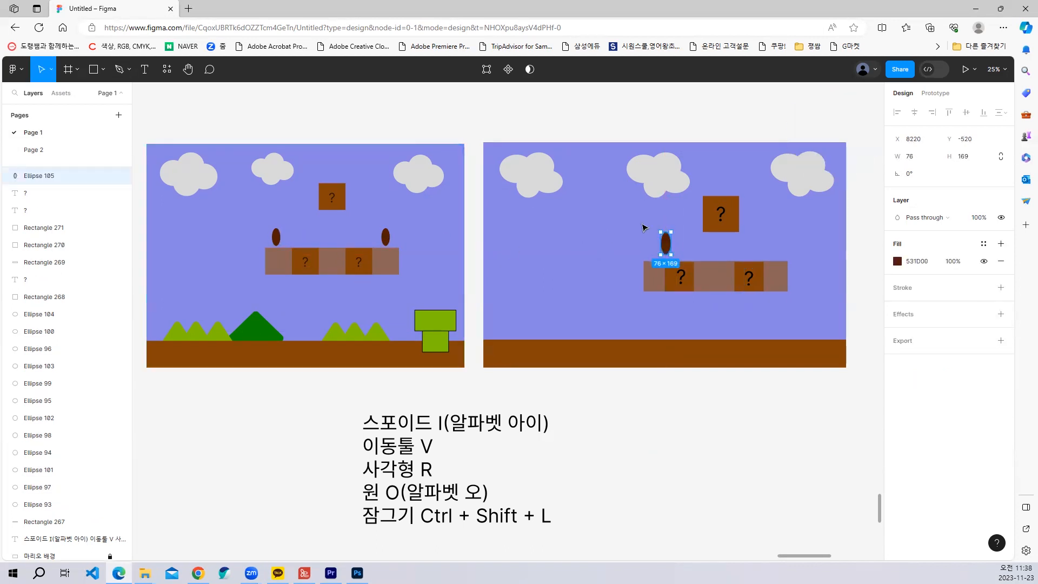
# Step: Duplicate the dark brown ellipse and position the pair above the two question squares of the bar
pyautogui.moveTo(669, 245); pyautogui.dragTo(757, 251)
pyautogui.click(666, 243)
pyautogui.moveTo(667, 245); pyautogui.dragTo(690, 248)
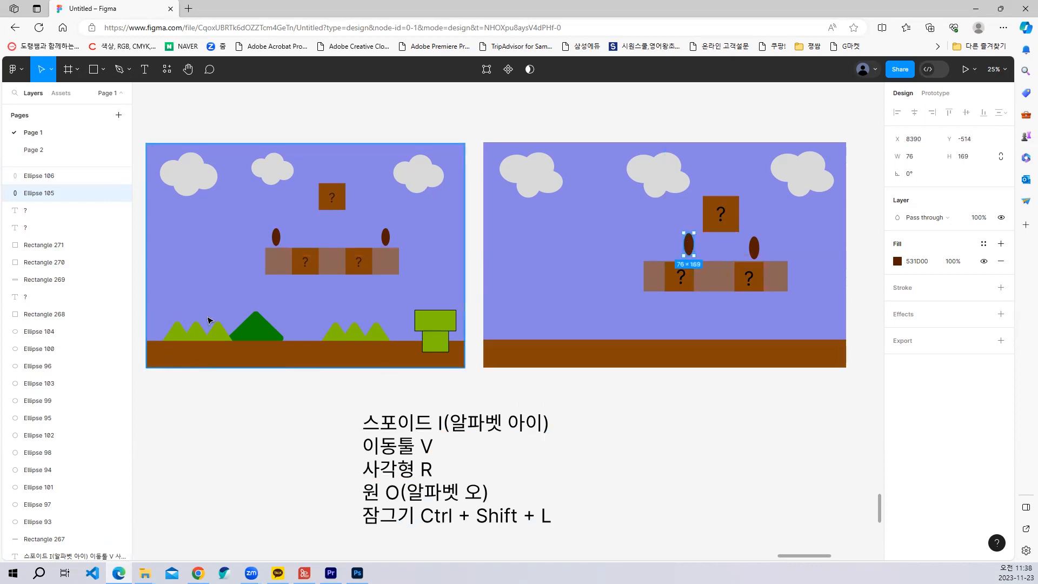
# Step: Draw a triangle of about 410 × 329 on the ground, round its corners to 40, and fill it with the reference hills' light green
pyautogui.click(103, 70)
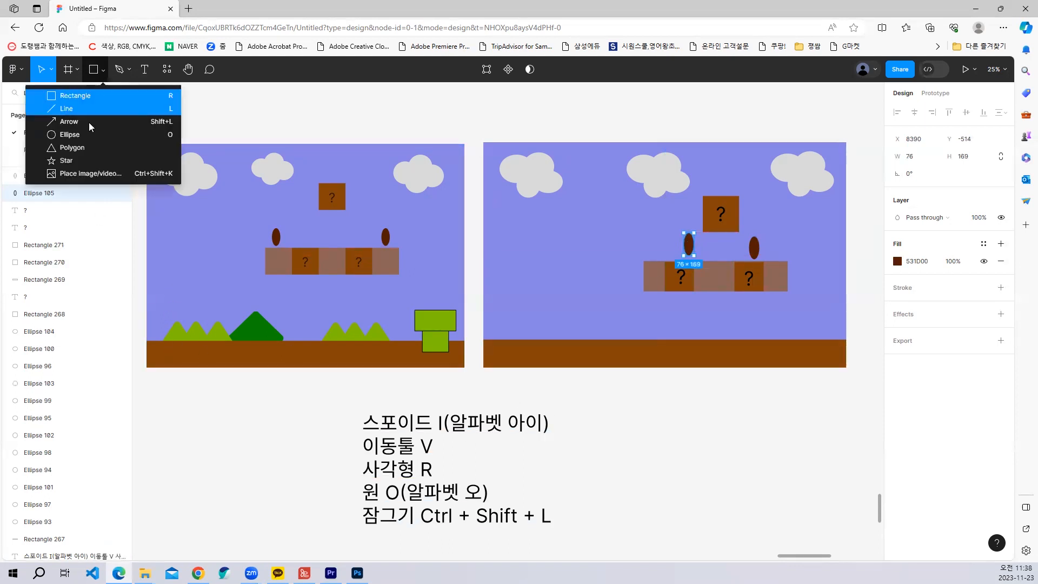
pyautogui.click(67, 150)
pyautogui.moveTo(520, 325); pyautogui.dragTo(573, 368)
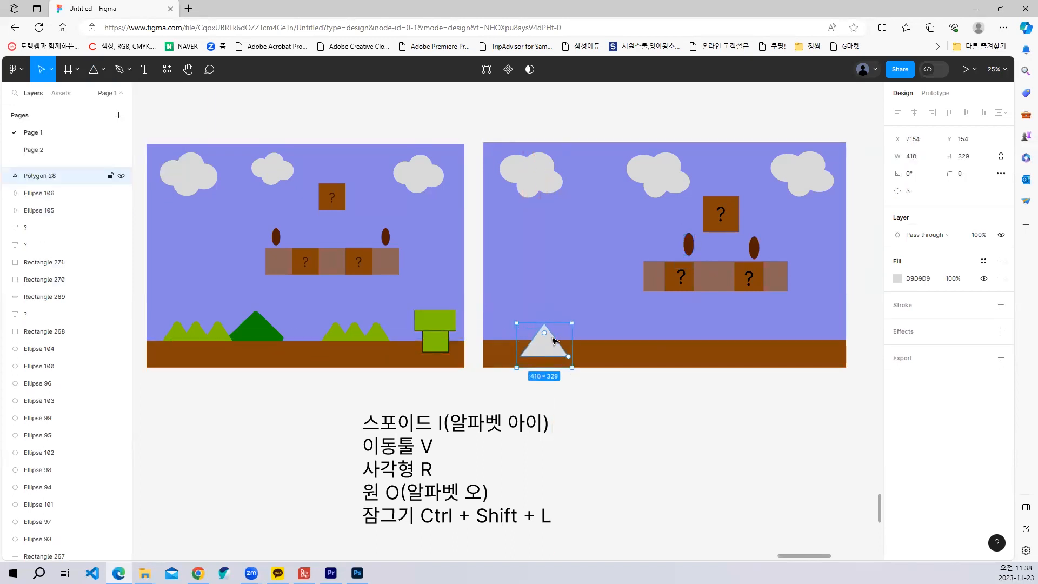
pyautogui.moveTo(545, 335); pyautogui.dragTo(547, 336)
pyautogui.press('i')
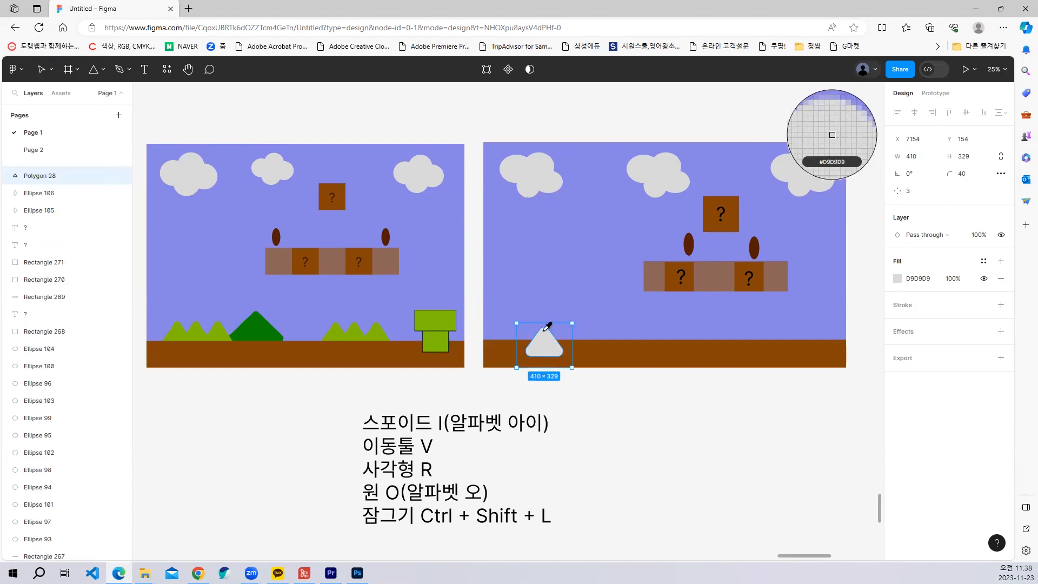
pyautogui.click(172, 329)
pyautogui.click(622, 412)
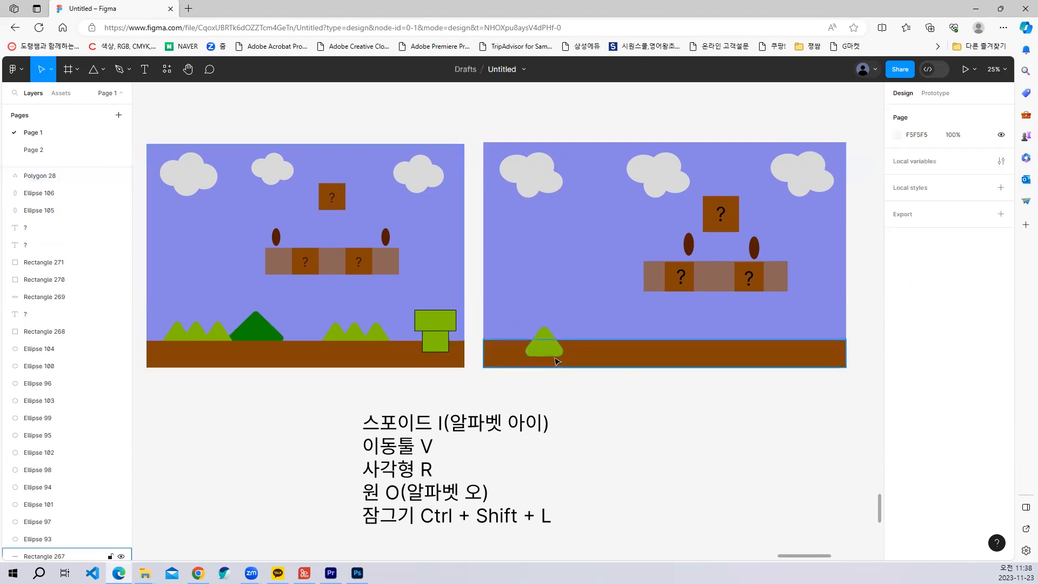
# Step: Duplicate the light green hill to build two clusters of three overlapping hills along the ground
pyautogui.moveTo(547, 352); pyautogui.dragTo(717, 342)
# Step: Enlarge a hill copy beside the left cluster to about 609 × 428 and fill it with the reference mountain's dark green
pyautogui.moveTo(573, 343); pyautogui.dragTo(627, 301)
pyautogui.moveTo(600, 334); pyautogui.dragTo(601, 335)
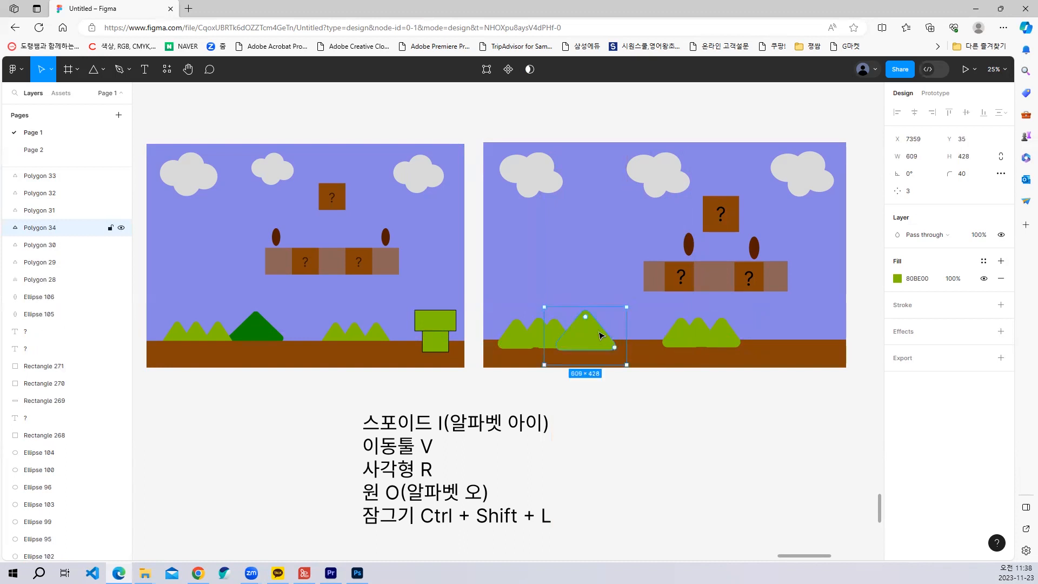
pyautogui.press('i')
pyautogui.click(271, 326)
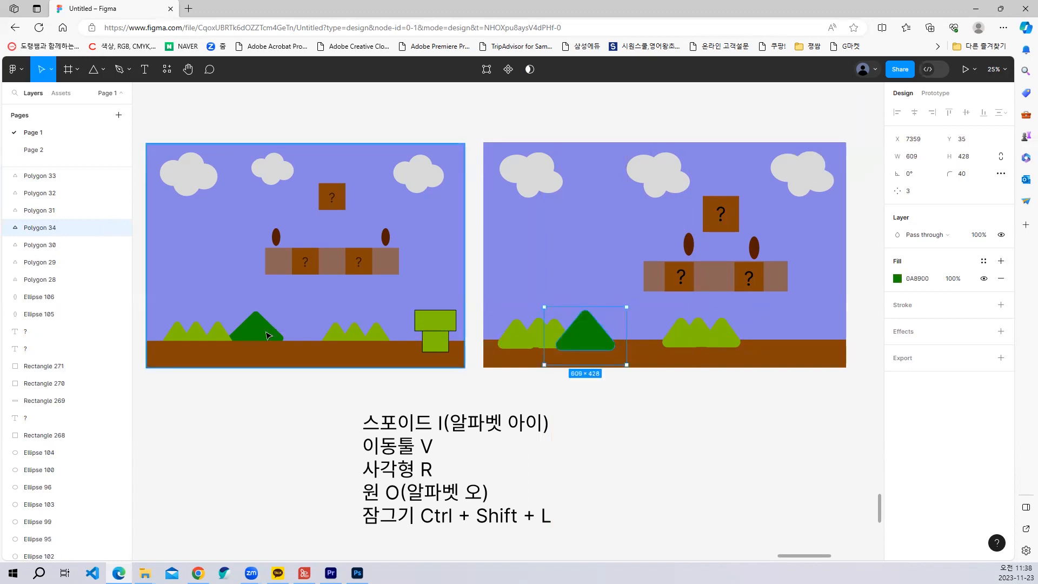
pyautogui.click(725, 404)
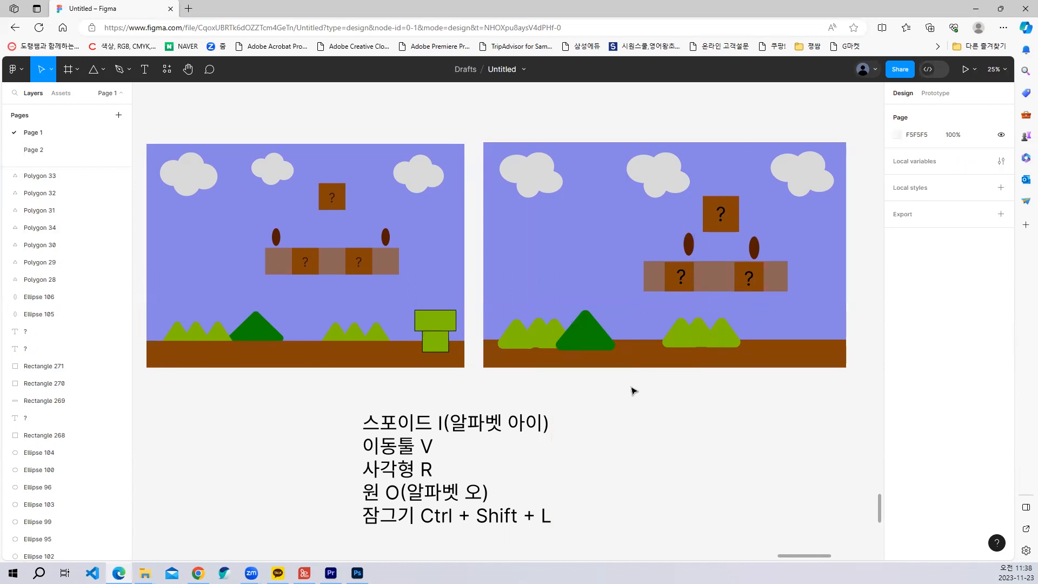
# Step: Bring the brown ground rectangle to the front so that it covers the bases of the hills
pyautogui.click(812, 351)
pyautogui.scroll(-1, 789, 363)
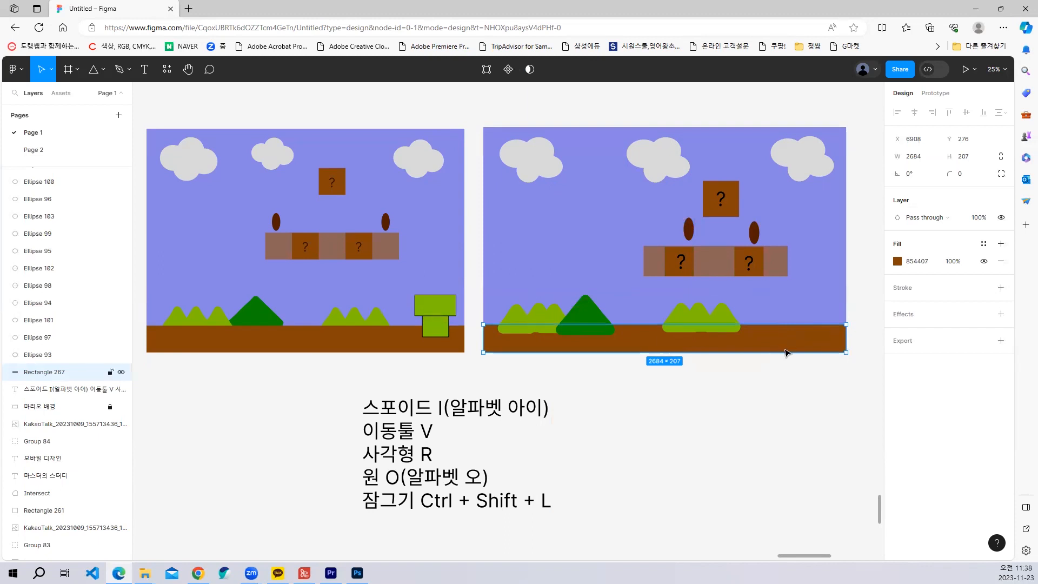
pyautogui.hotkey('ctrl', 'shift', ']')
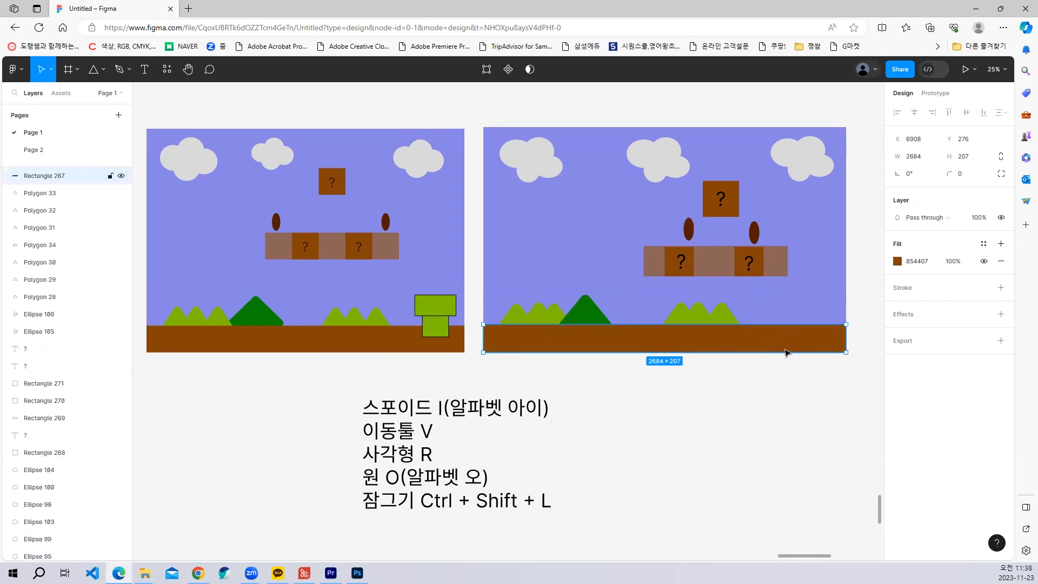
# Step: Add the line "맨위로 Ctrl + Shift + ]" to the end of the shortcut note
pyautogui.scroll(-3, 541, 470)
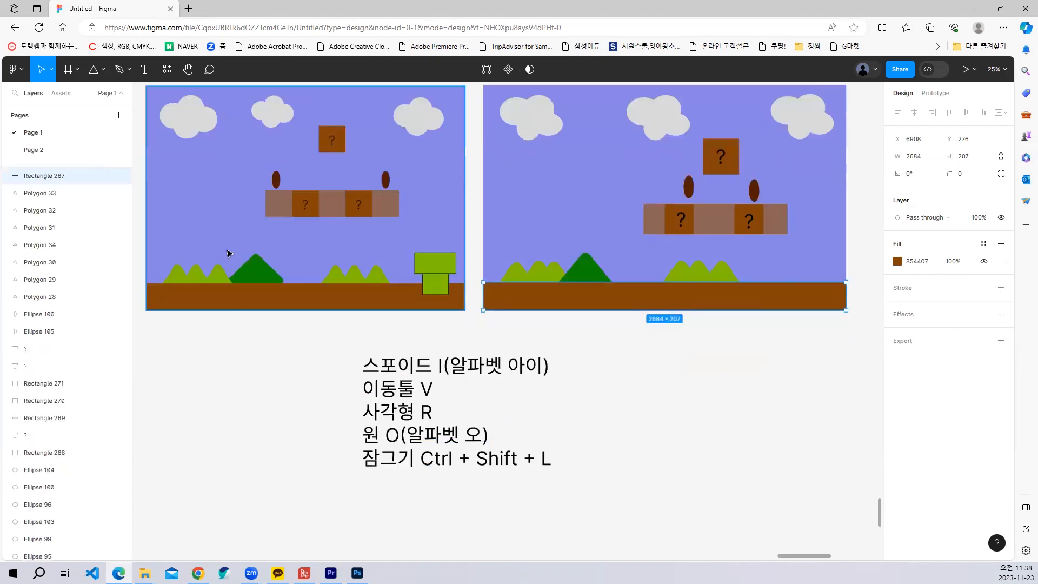
pyautogui.click(144, 69)
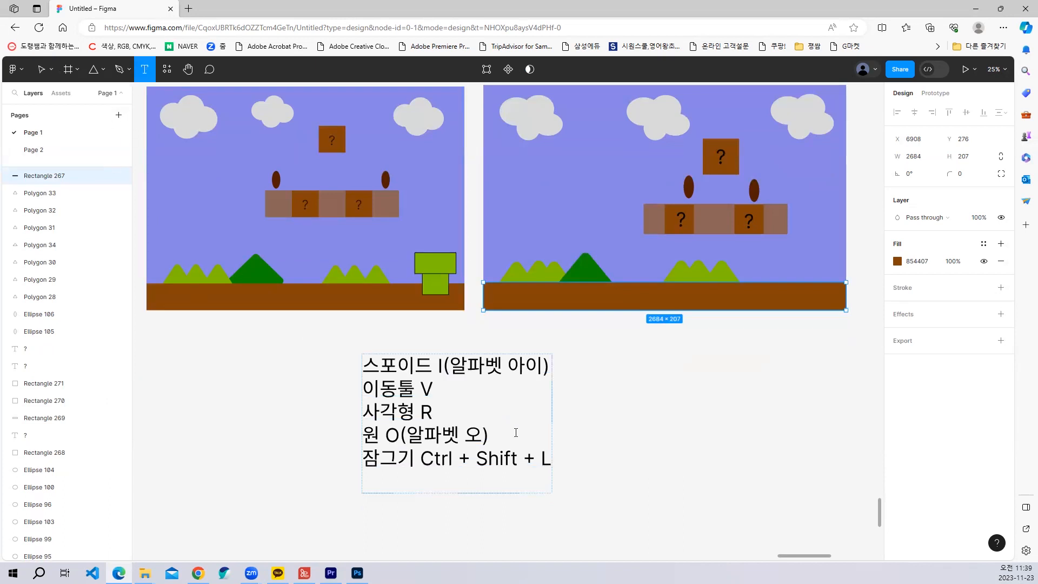
pyautogui.click(552, 463)
pyautogui.press('Return')
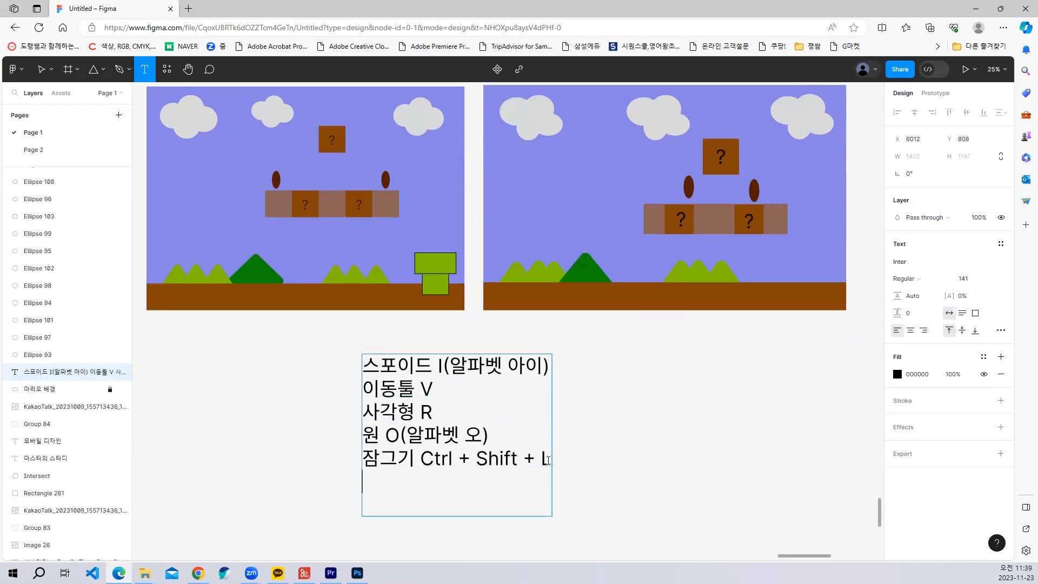
pyautogui.write('맨위로 Ct')
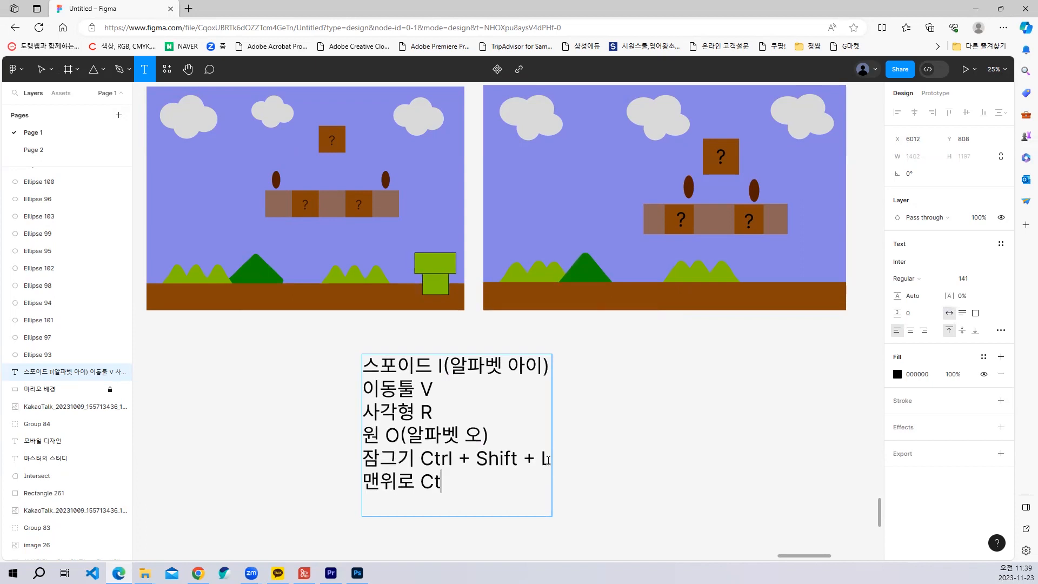
pyautogui.write('rl + Shi')
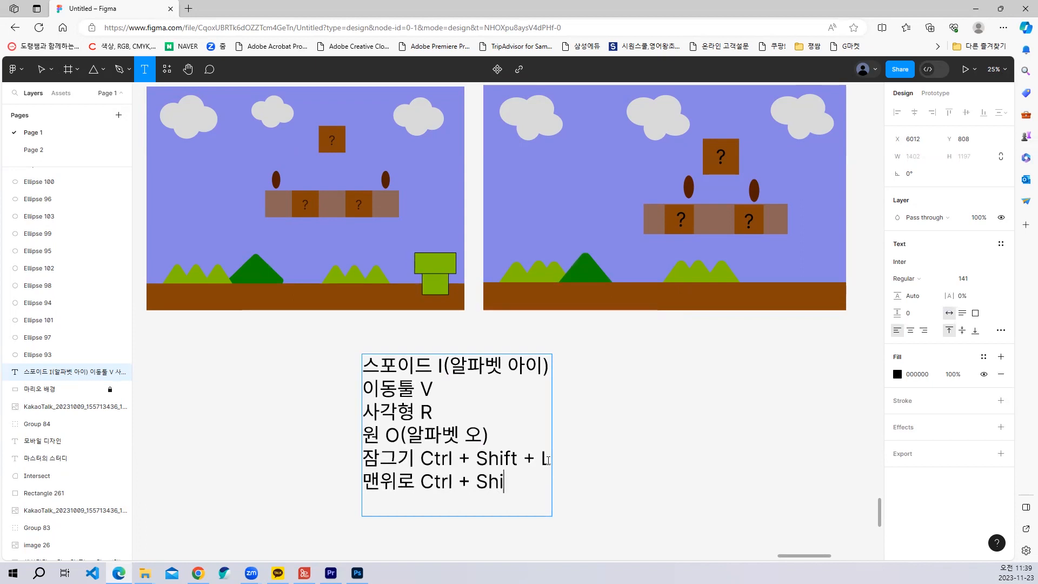
pyautogui.write('ft + ]')
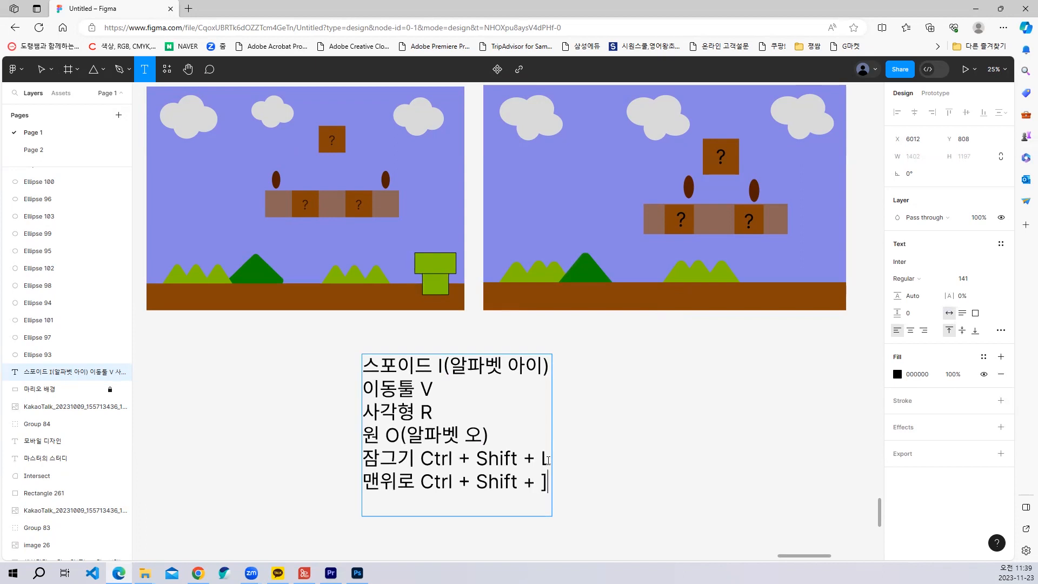
# Step: Add a further line reading "맨아래로 Ctrl + Shift +[" to the shortcut note
pyautogui.press('Return')
pyautogui.write('맨')
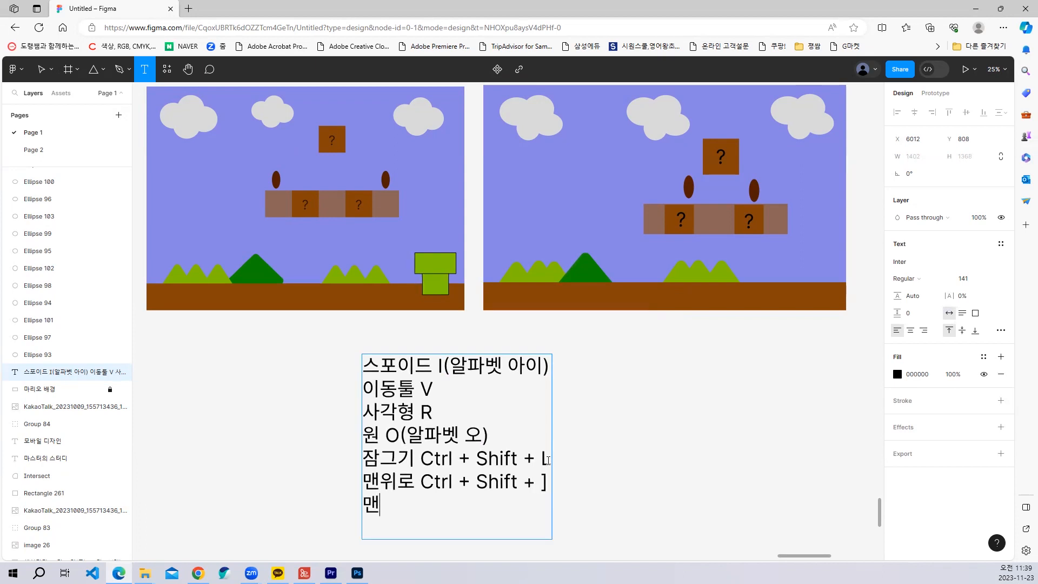
pyautogui.write('아래로 ')
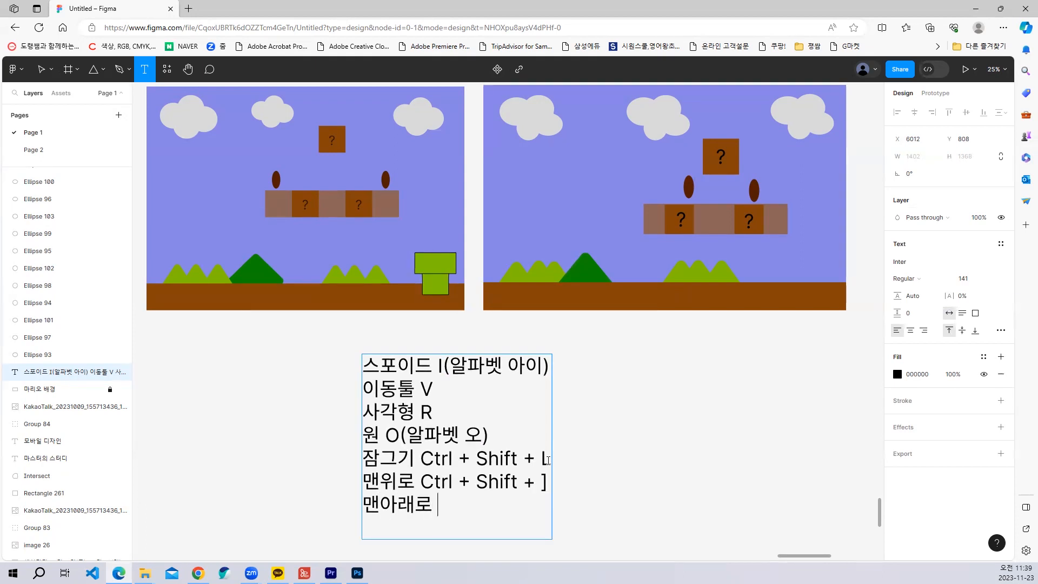
pyautogui.write('Ctrl + Shift +')
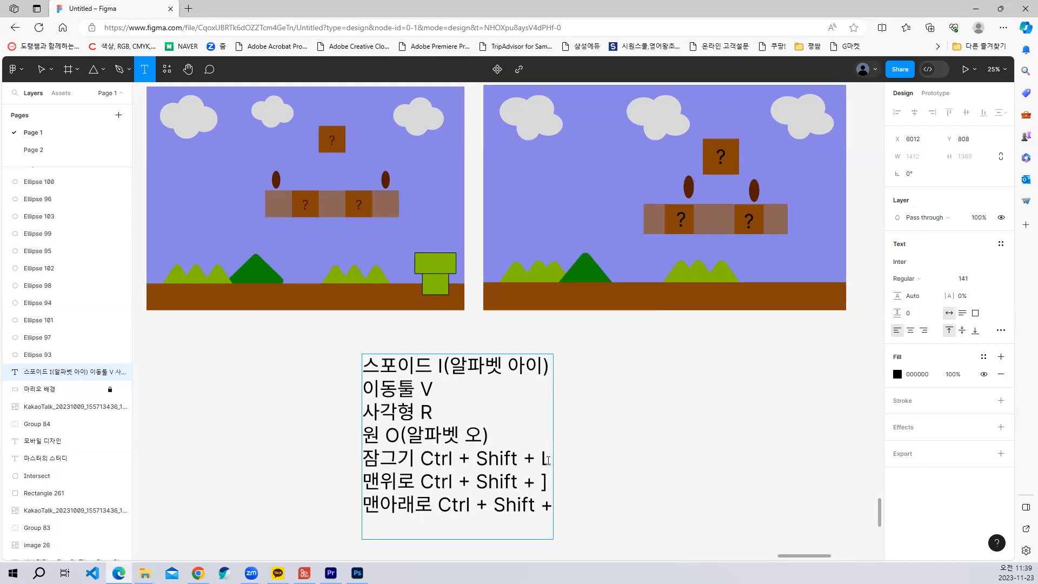
pyautogui.write('[')
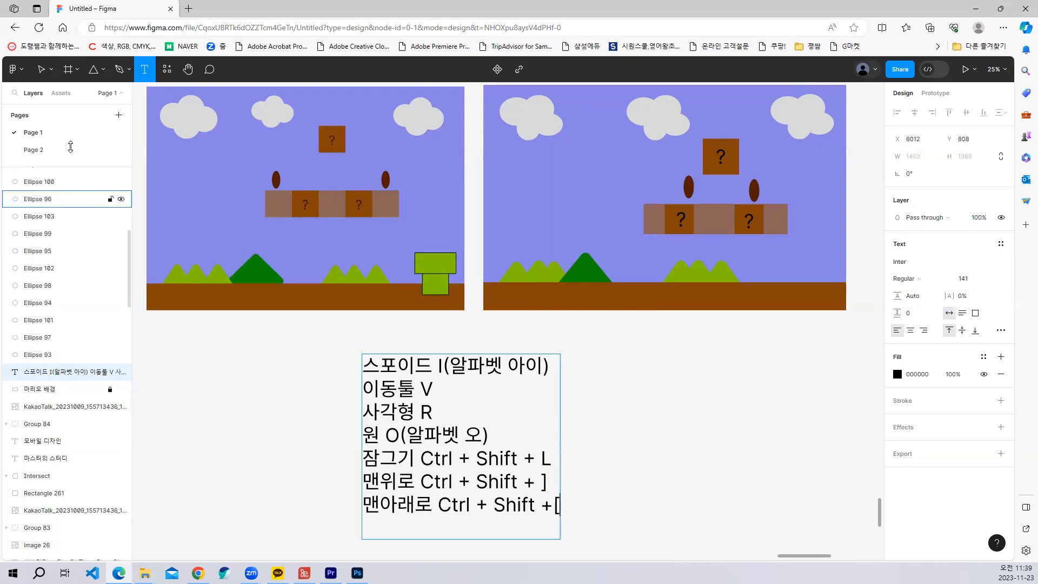
pyautogui.press('Escape')
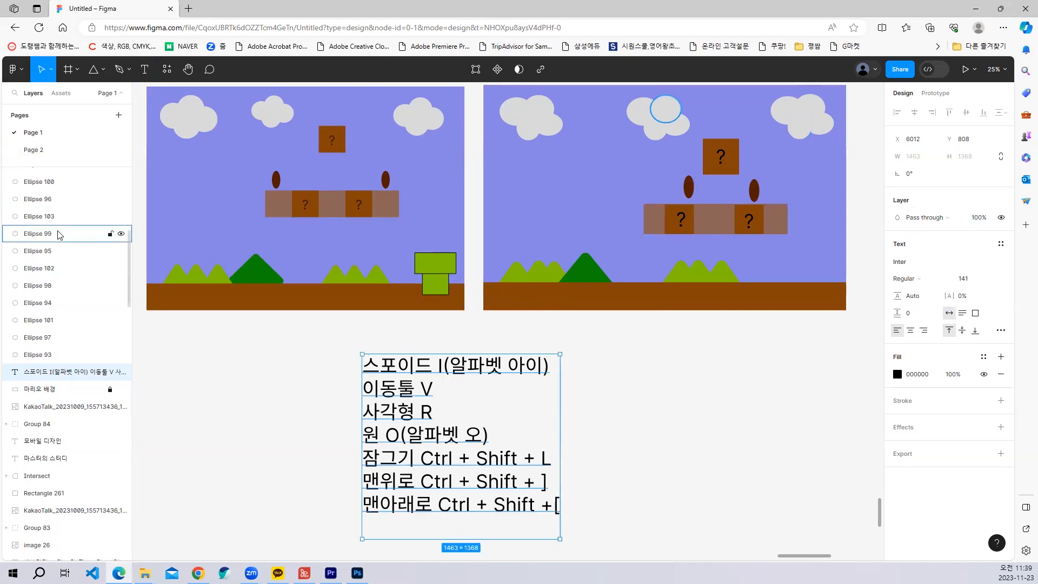
pyautogui.click(619, 412)
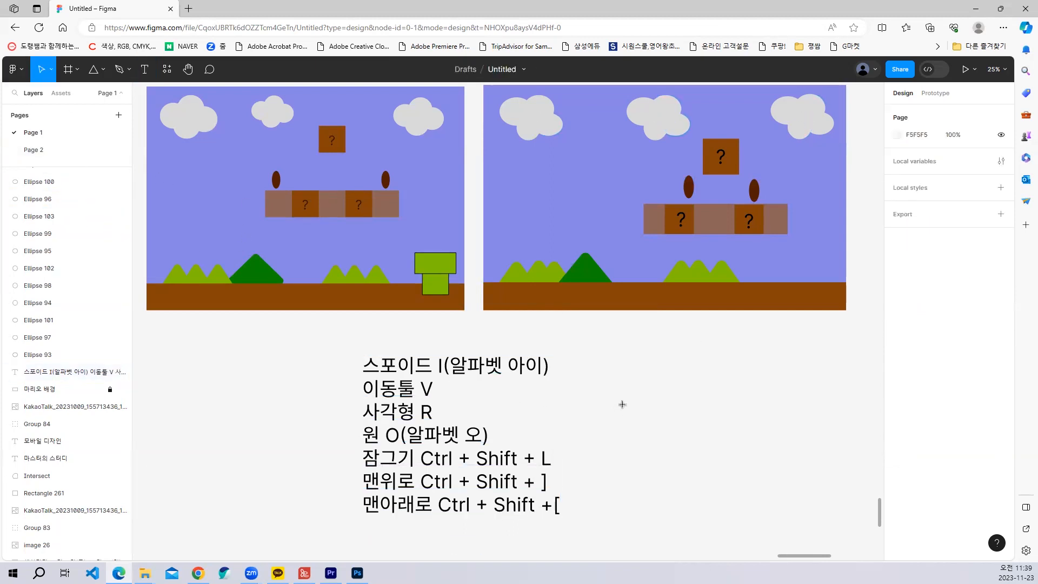
# Step: Draw the pipe's base as a rectangle of about 196 × 230 over the ground and fill it with the reference pipe's green
pyautogui.press('r')
pyautogui.moveTo(784, 266); pyautogui.dragTo(808, 297)
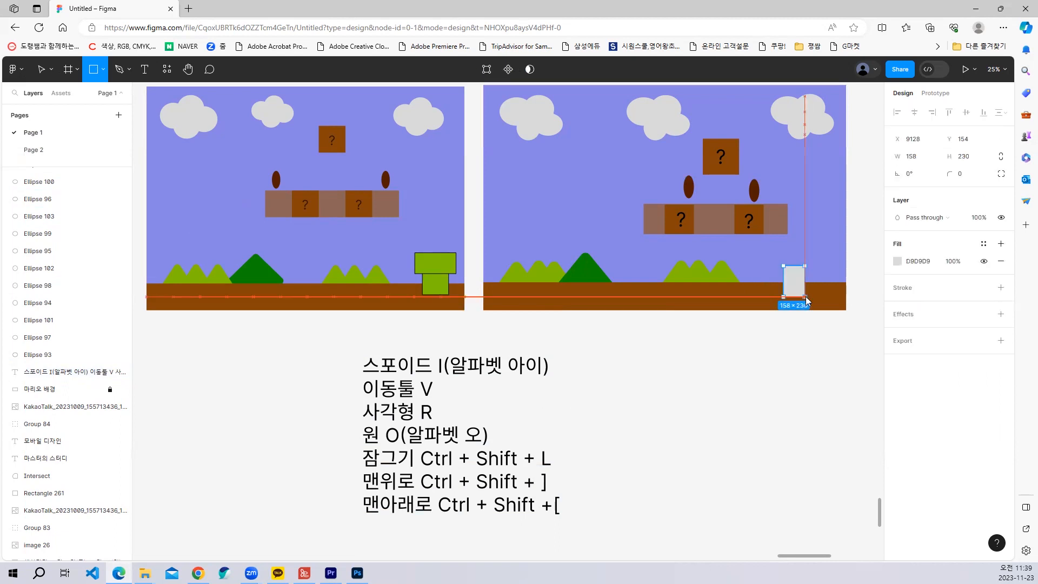
pyautogui.press('i')
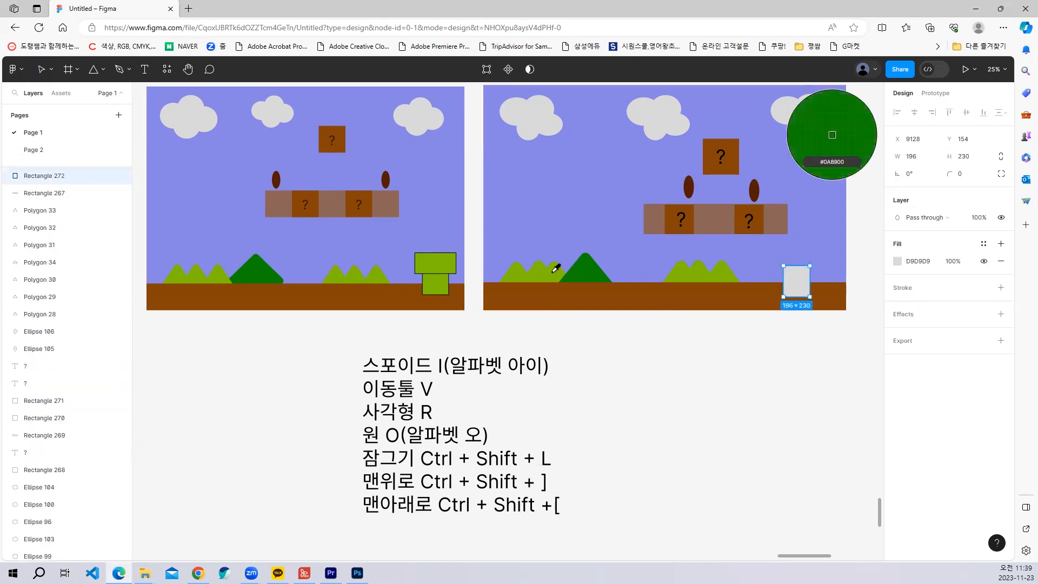
pyautogui.click(443, 277)
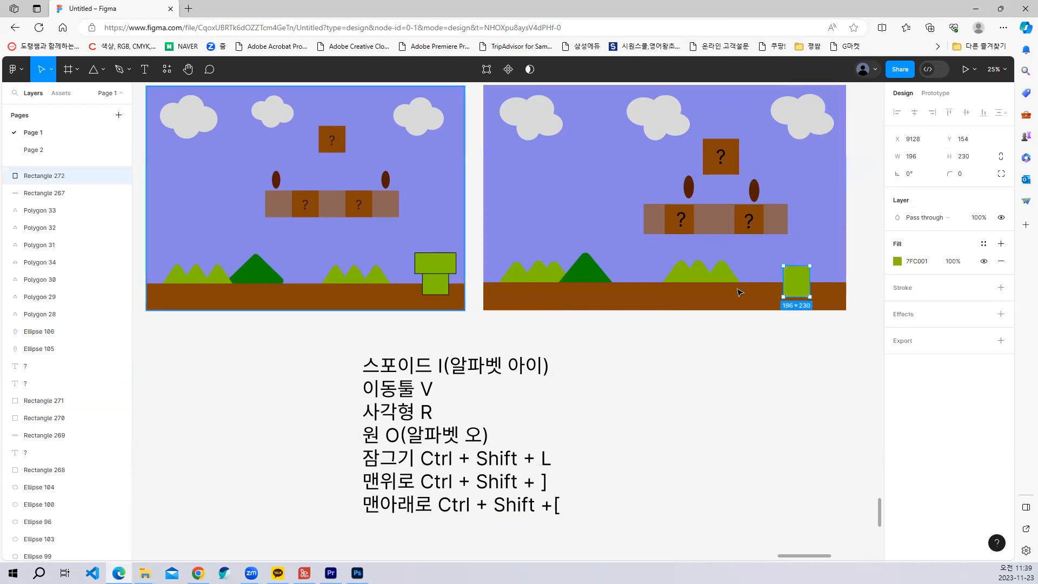
# Step: Give the pipe's base a black inside stroke of 4 and place a wider copy of it on top as the pipe's cap
pyautogui.click(1001, 287)
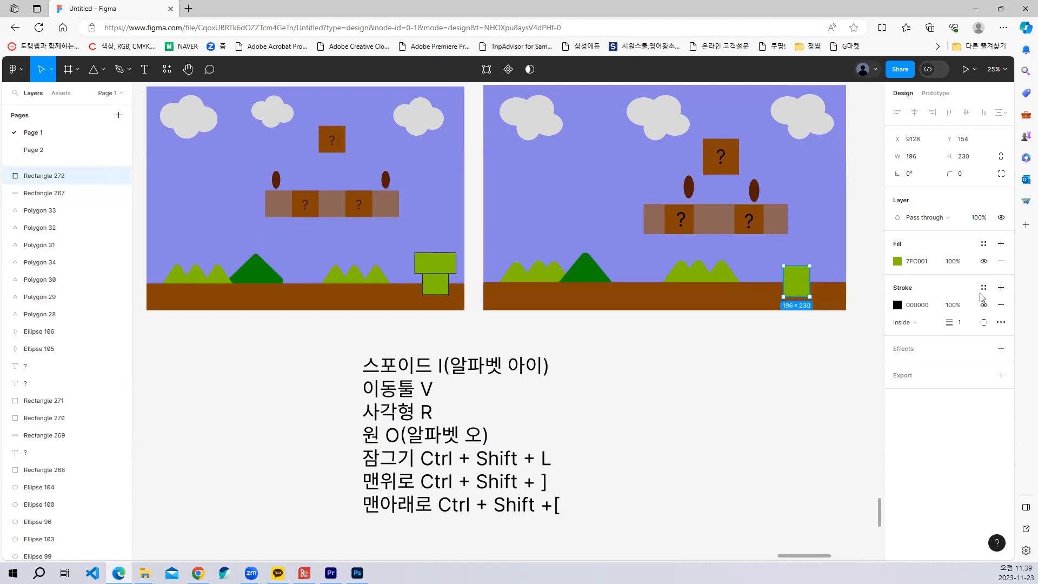
pyautogui.click(964, 324)
pyautogui.write('4')
pyautogui.press('Return')
pyautogui.click(764, 392)
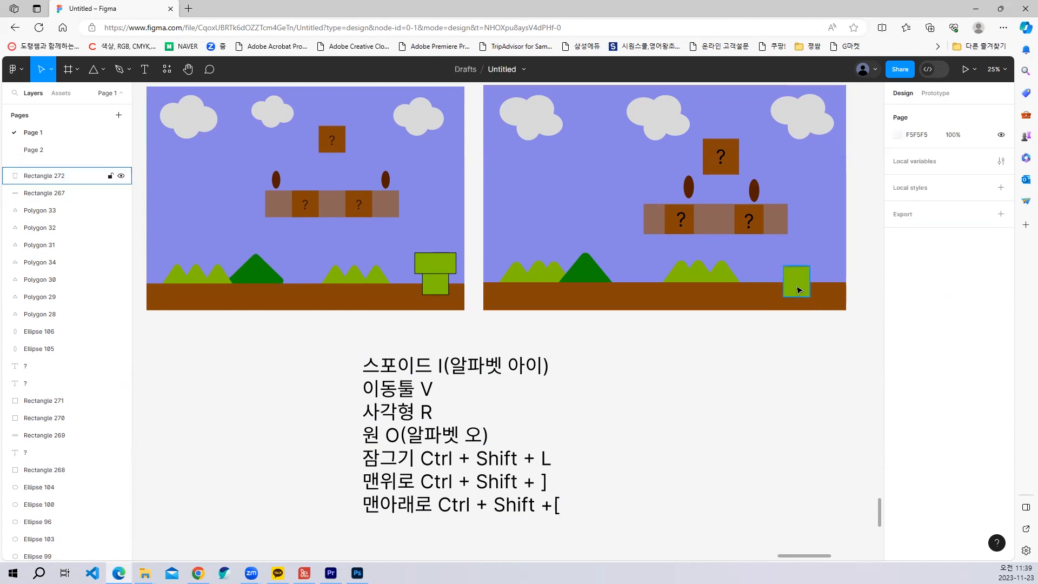
pyautogui.moveTo(800, 291)
pyautogui.mouseDown()
pyautogui.moveTo(772, 272)
pyautogui.moveTo(810, 274)
pyautogui.moveTo(792, 274)
pyautogui.mouseUp()
pyautogui.click(738, 454)
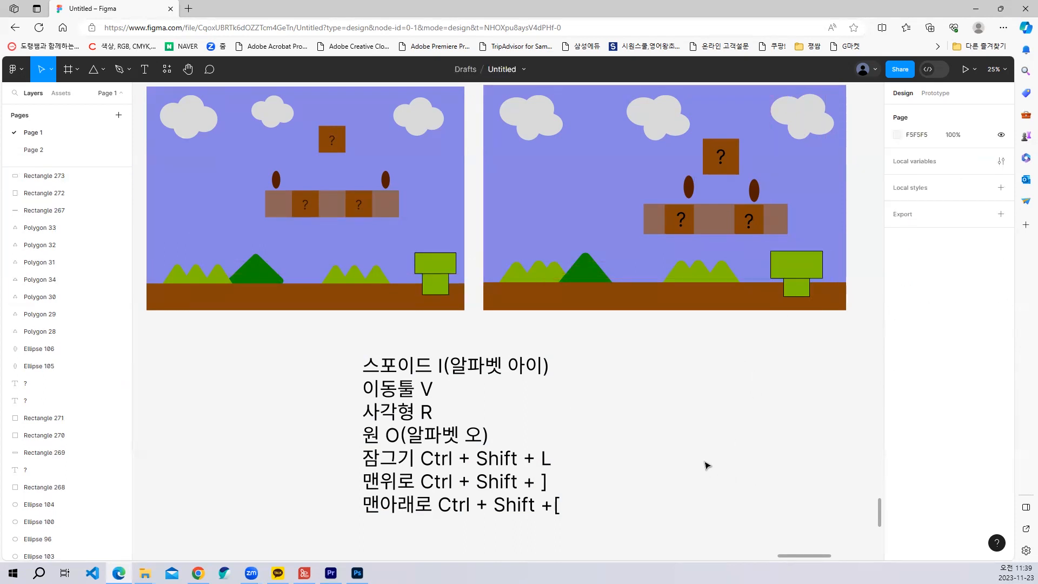
# Step: Raise the shortcut note's font size in single increments to 145
pyautogui.press('space')
pyautogui.moveTo(669, 491); pyautogui.dragTo(713, 389)
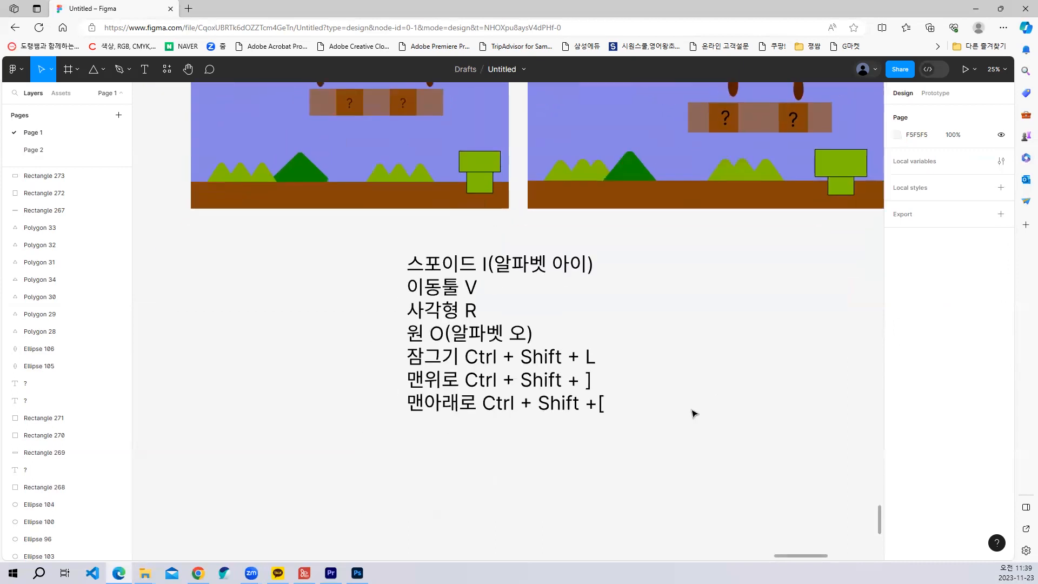
pyautogui.click(465, 333)
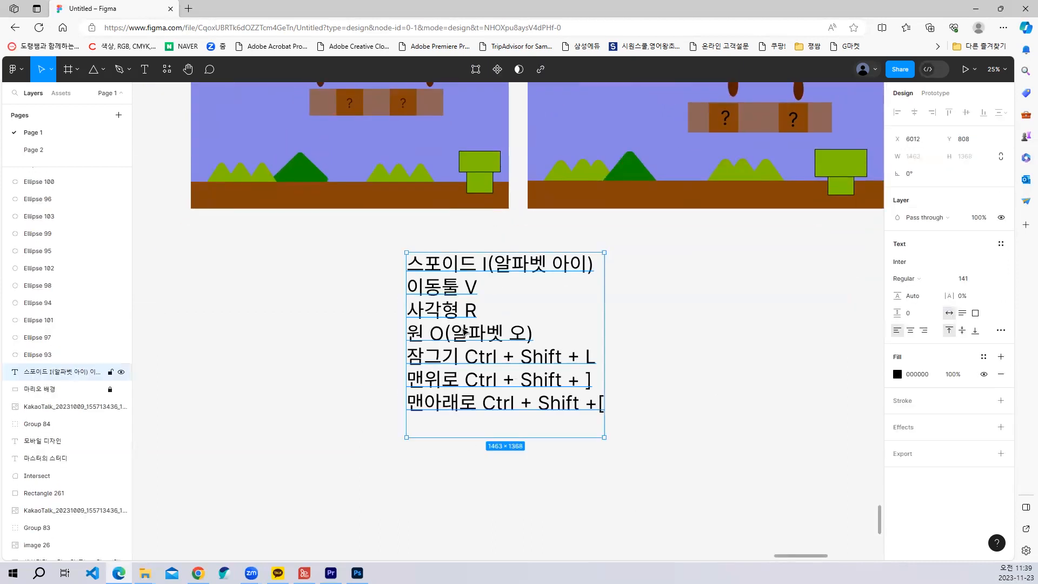
pyautogui.hotkey('ctrl', 'shift', '.')
pyautogui.hotkey('ctrl', 'shift', '.')
pyautogui.hotkey('ctrl', 'shift', '.')
pyautogui.hotkey('ctrl', 'shift', '.')
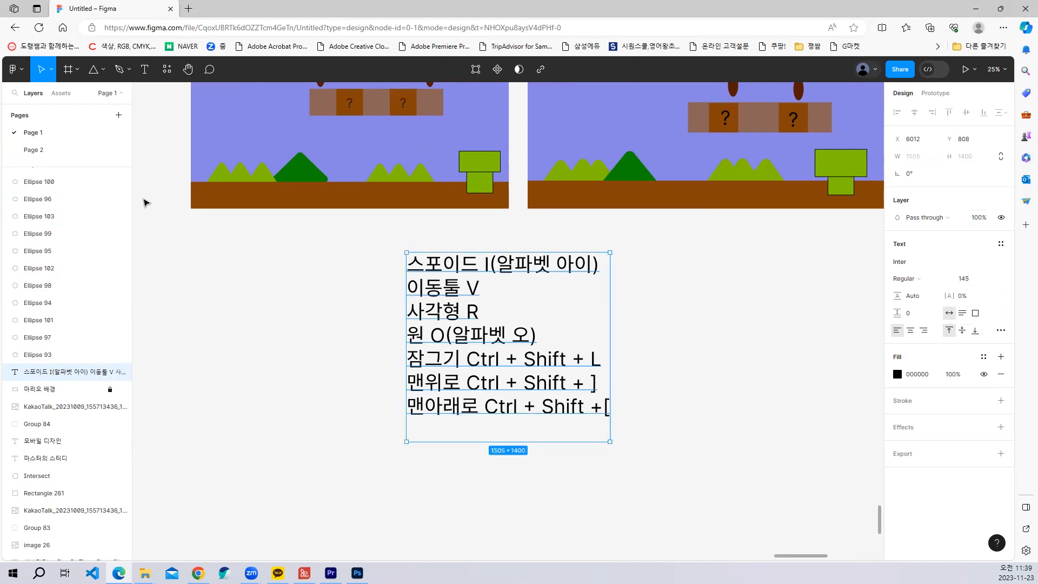
# Step: Set the font size of all the text in the shortcut note to 200
pyautogui.press('Return')
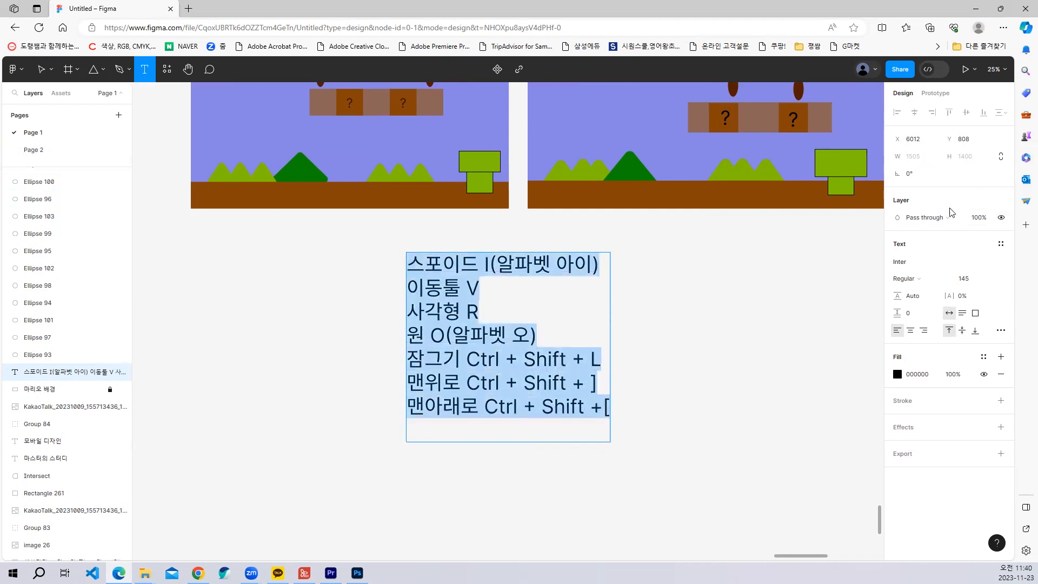
pyautogui.click(966, 279)
pyautogui.write('200')
pyautogui.press('Return')
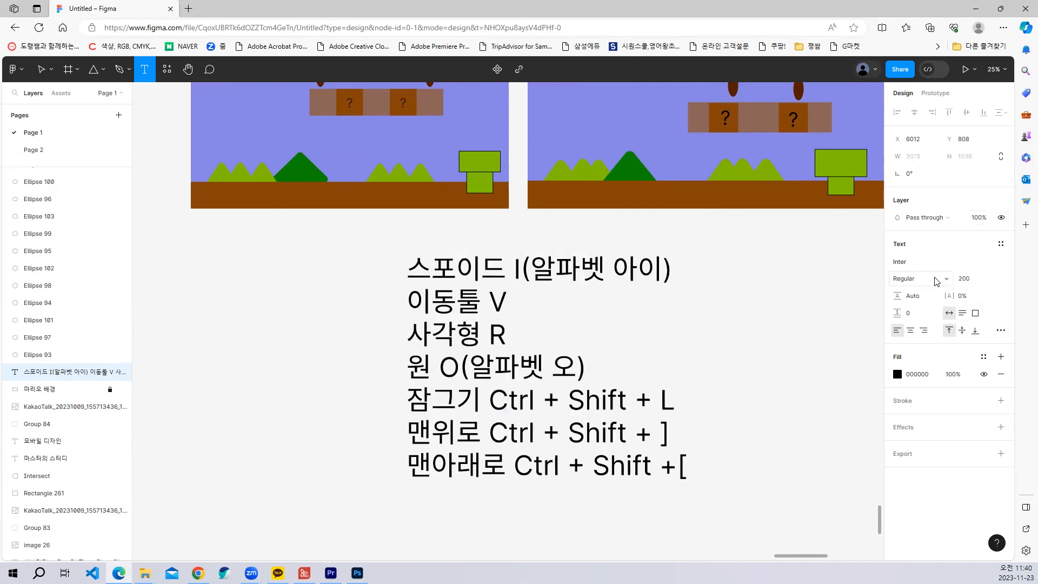
pyautogui.hotkey('ctrl', 'a')
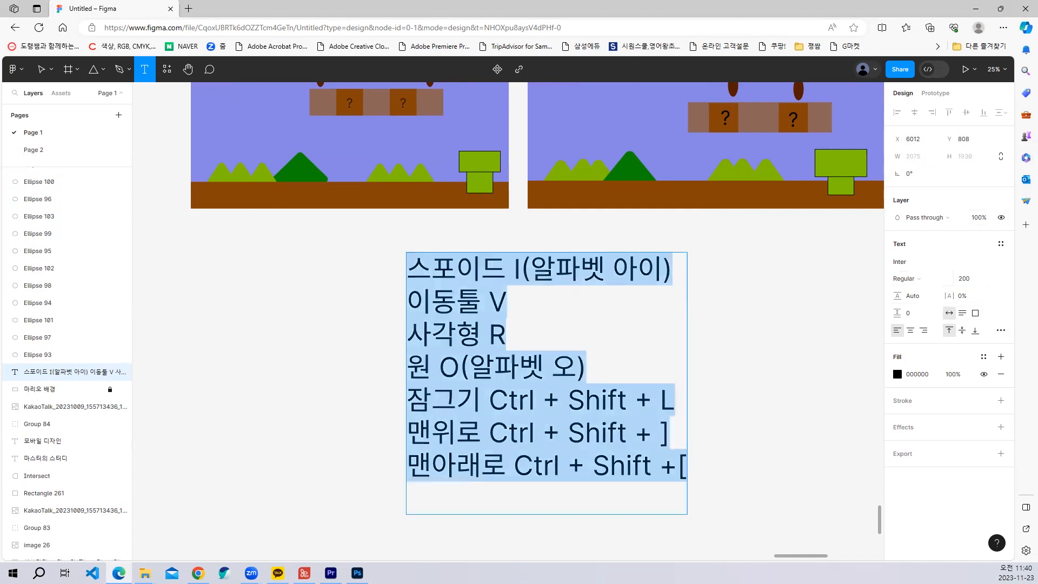
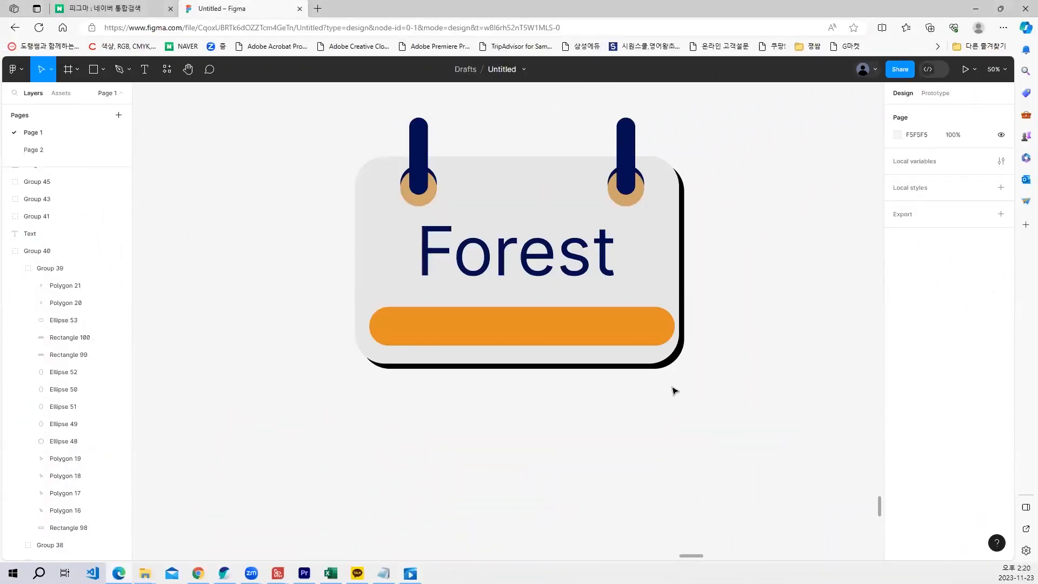
# Step: Draw a rectangle of about 976 × 676 beside the Forest sign and round its corners to 64
pyautogui.press('-')
pyautogui.press('space')
pyautogui.moveTo(630, 389); pyautogui.dragTo(707, 329)
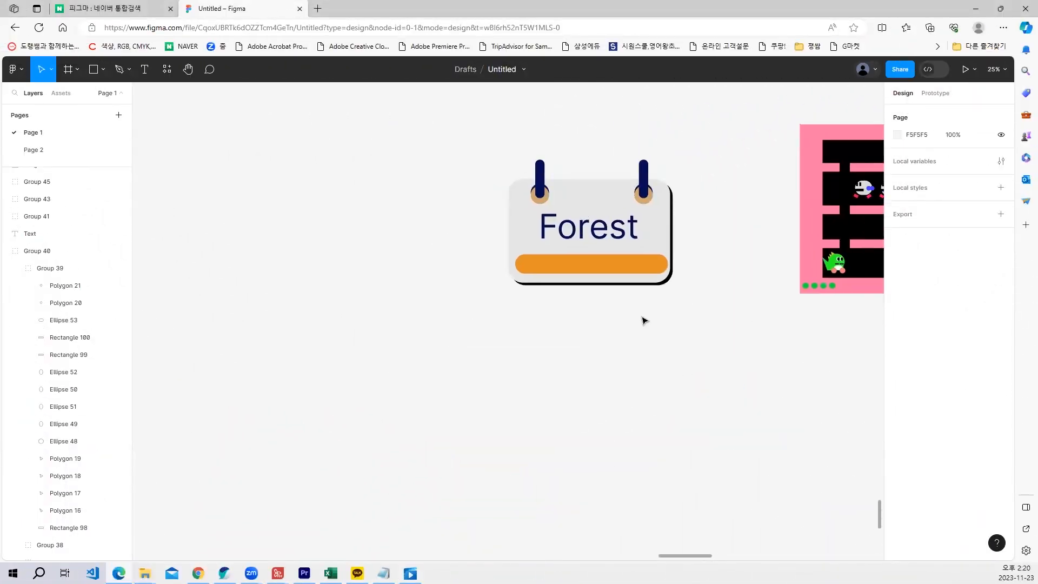
pyautogui.hotkey('ctrl', '+')
pyautogui.scroll(3, 643, 398)
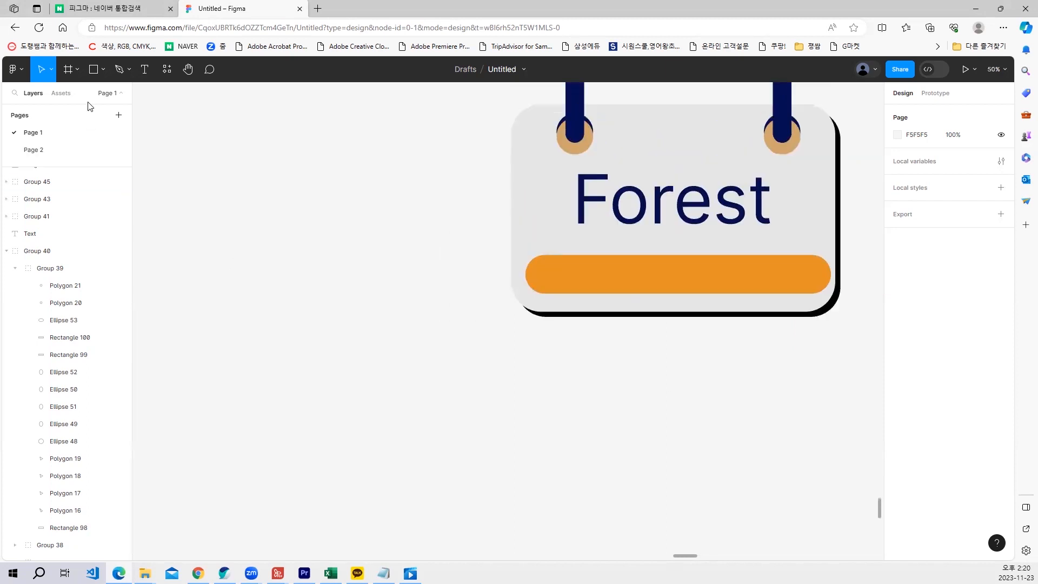
pyautogui.click(93, 71)
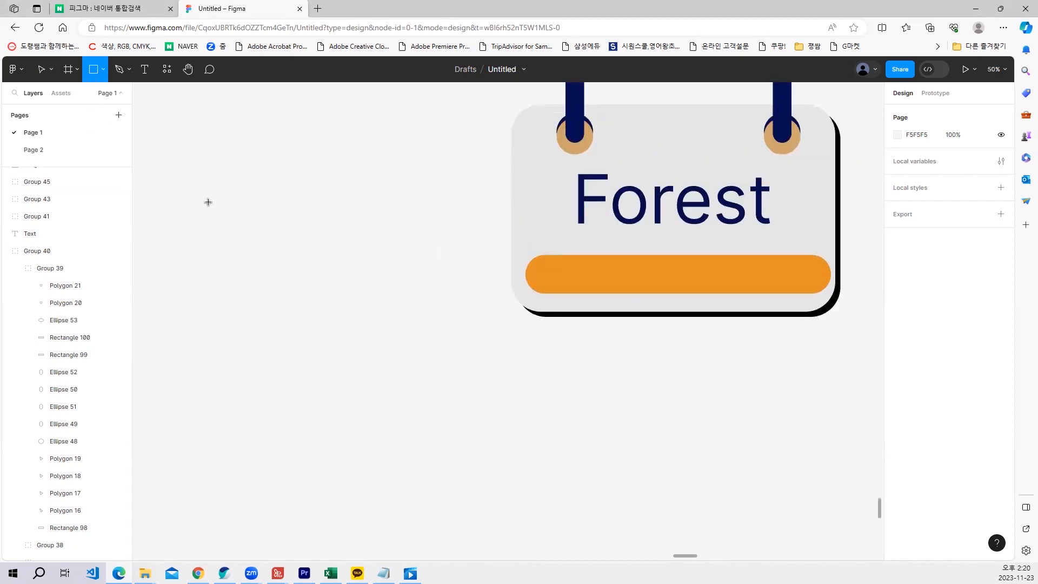
pyautogui.moveTo(186, 150)
pyautogui.mouseDown()
pyautogui.moveTo(275, 240)
pyautogui.moveTo(435, 315)
pyautogui.moveTo(450, 332)
pyautogui.mouseUp()
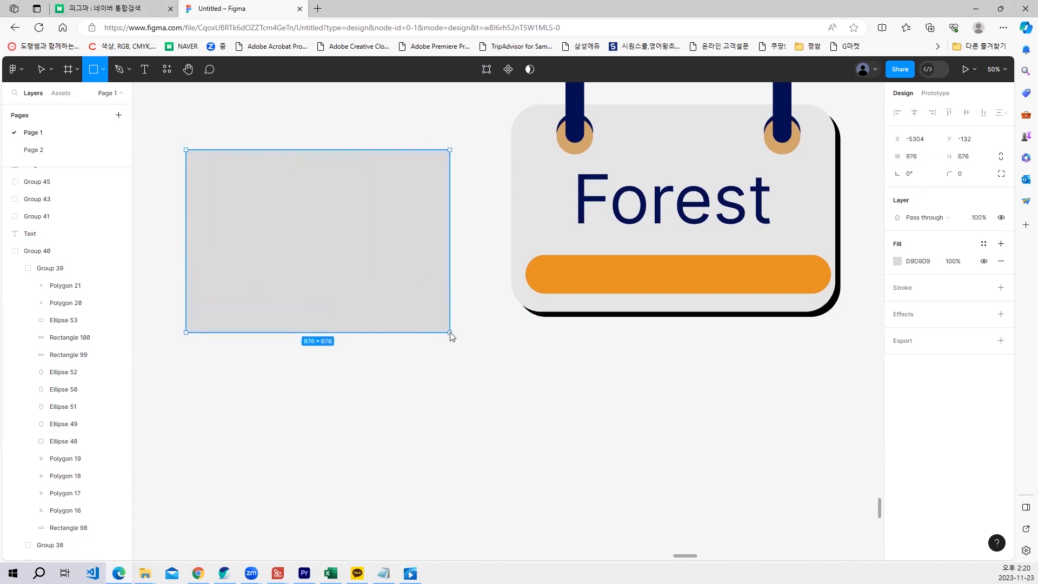
pyautogui.moveTo(193, 157); pyautogui.dragTo(205, 169)
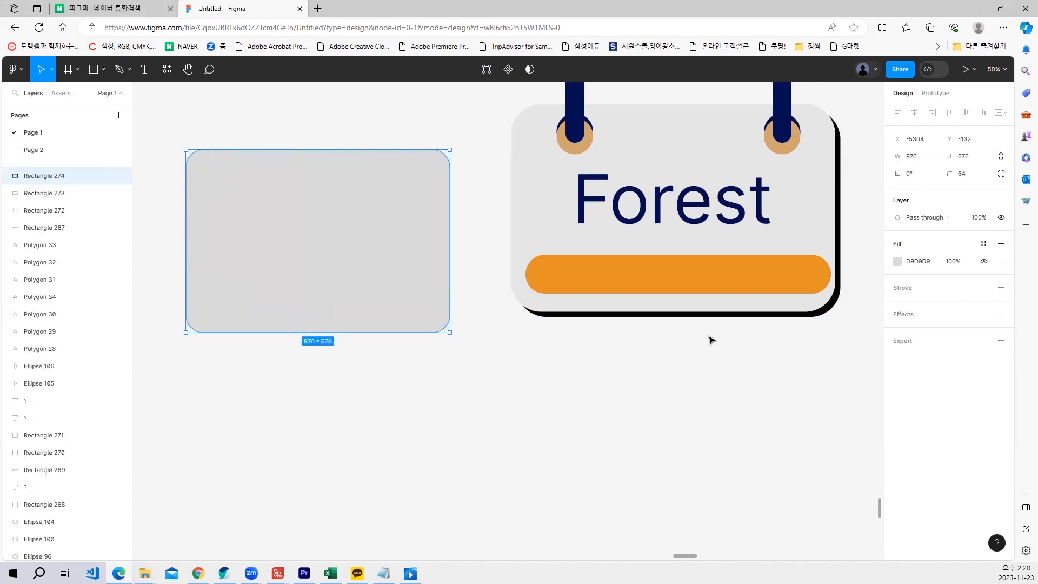
# Step: Fill the new rounded rectangle with black to serve as the sign's shadow
pyautogui.click(897, 261)
pyautogui.moveTo(850, 352); pyautogui.dragTo(707, 424)
pyautogui.click(517, 419)
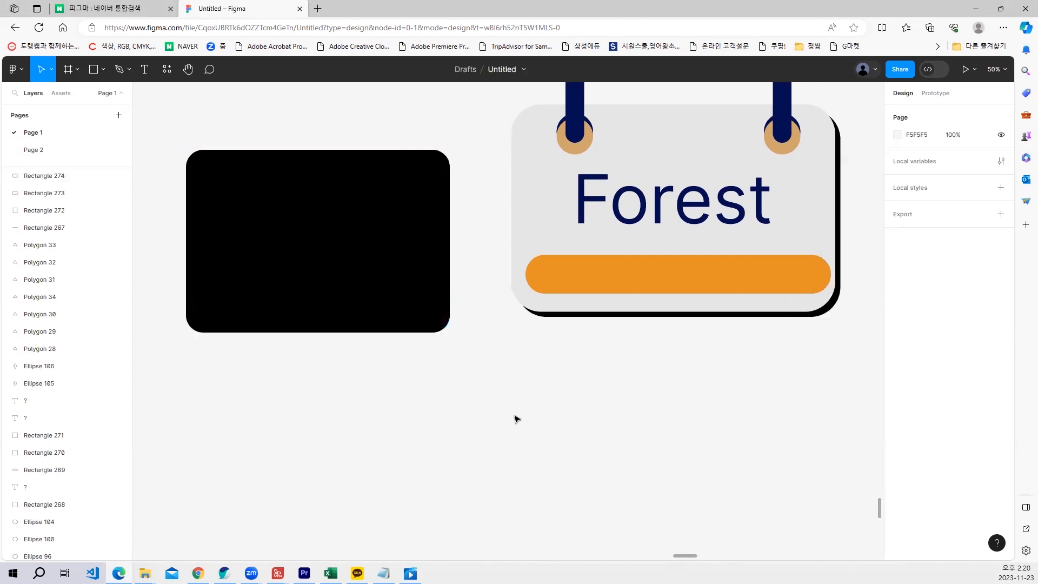
# Step: Duplicate the black rounded rectangle, offset the copy about 16 left and 26 up, and fill it with light grey
pyautogui.click(330, 262)
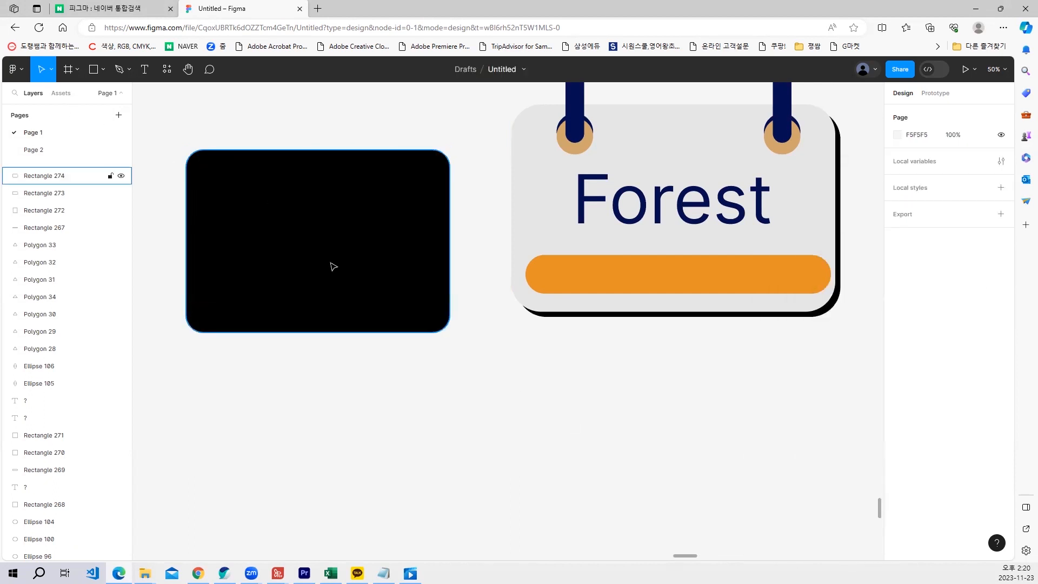
pyautogui.keyDown('alt'); pyautogui.moveTo(330, 261); pyautogui.dragTo(330, 261); pyautogui.keyUp('alt')
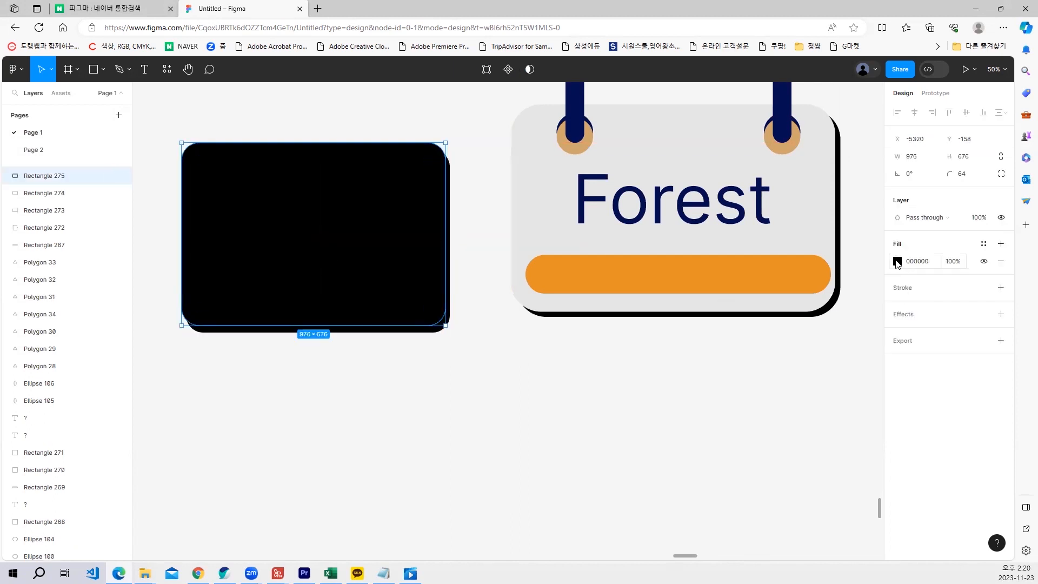
pyautogui.click(898, 261)
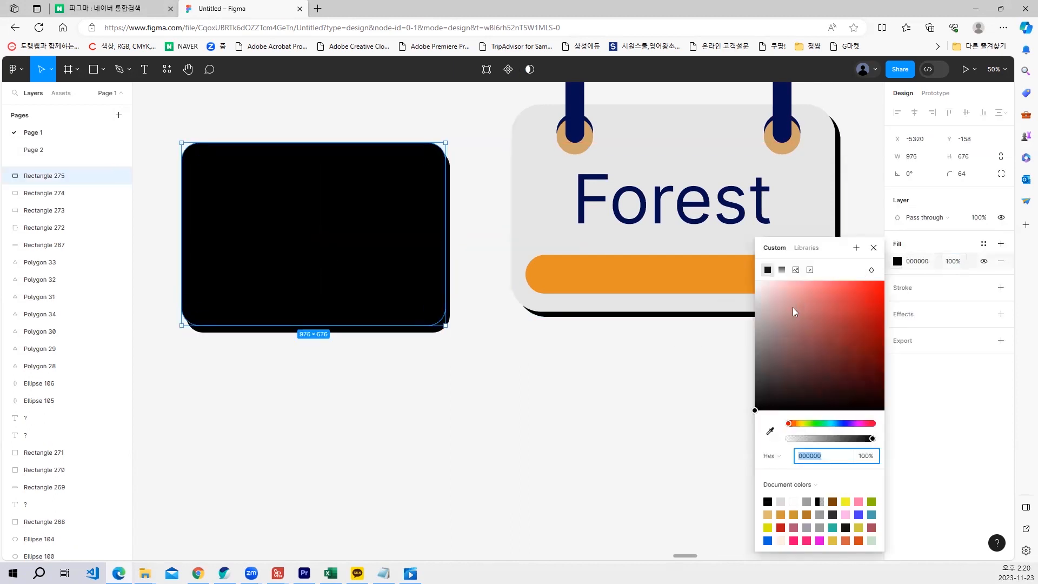
pyautogui.moveTo(792, 310); pyautogui.dragTo(743, 318)
pyautogui.click(486, 376)
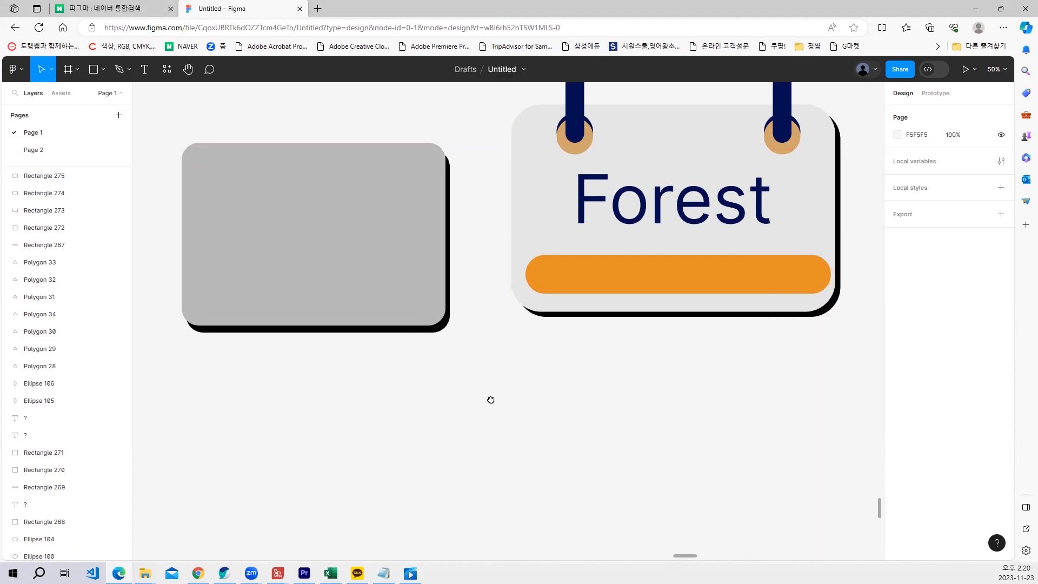
# Step: Draw a circle of about 130 × 130 near the grey board's upper-left corner and fill it with blue 2521F0
pyautogui.moveTo(490, 399); pyautogui.dragTo(483, 446)
pyautogui.click(576, 193)
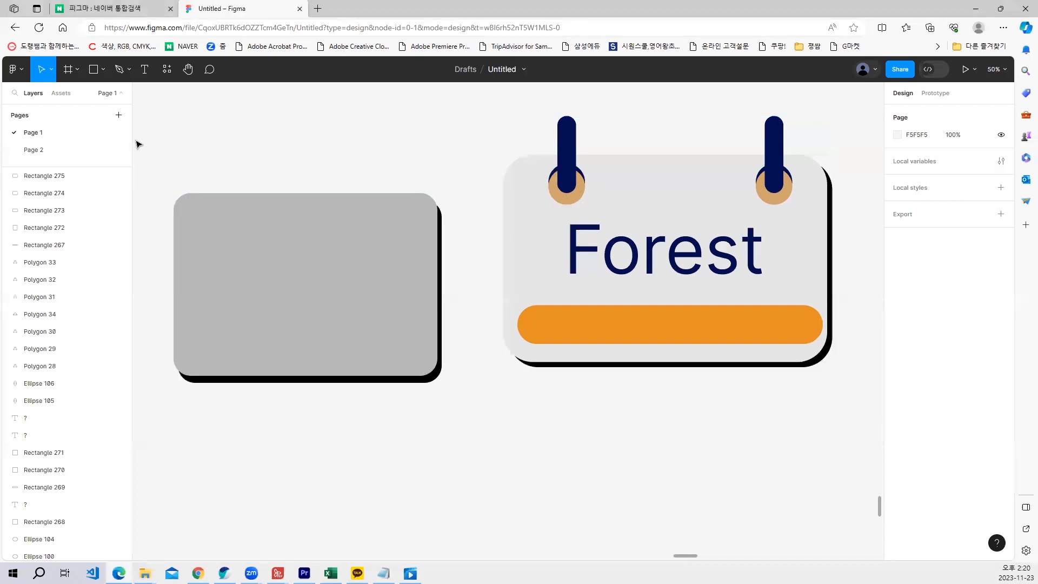
pyautogui.click(102, 70)
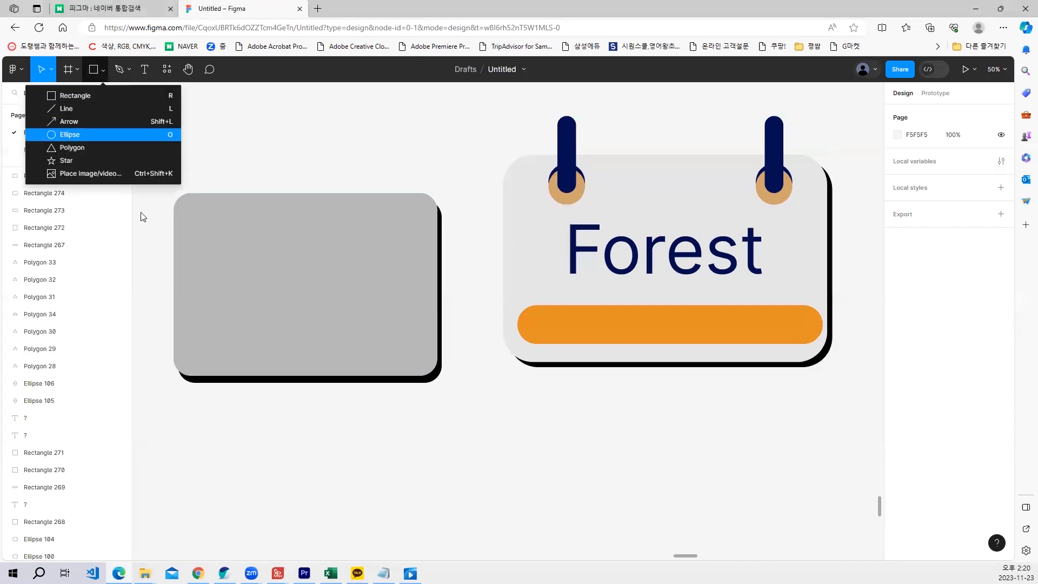
pyautogui.click(69, 134)
pyautogui.moveTo(202, 209); pyautogui.dragTo(237, 243)
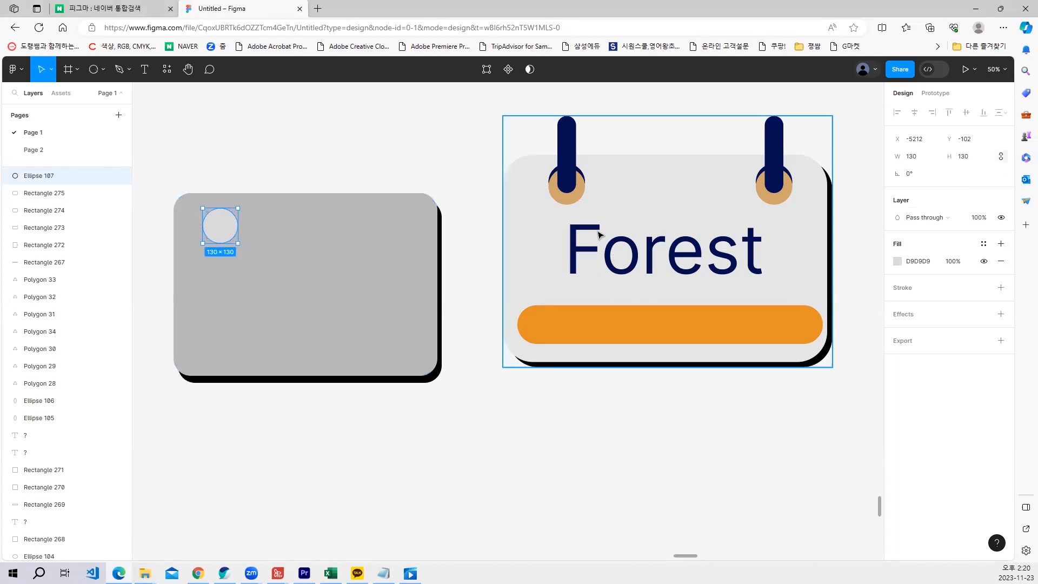
pyautogui.click(897, 262)
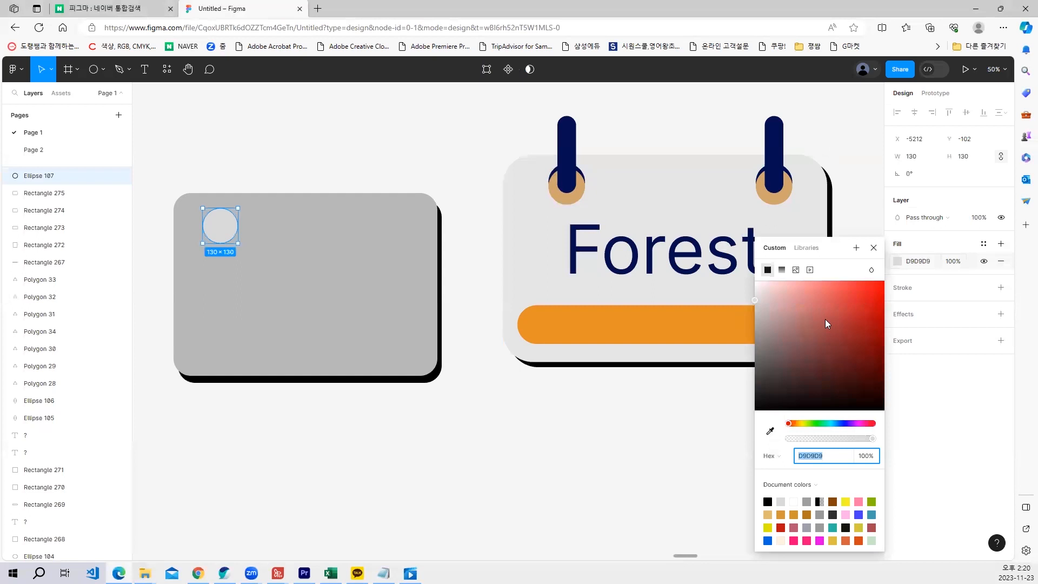
pyautogui.click(845, 424)
pyautogui.click(867, 291)
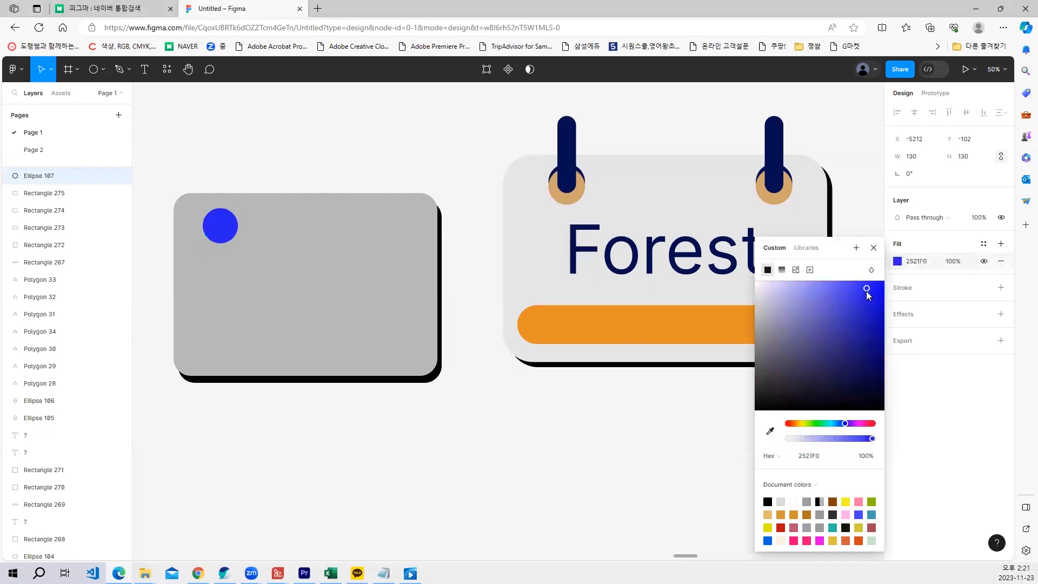
pyautogui.click(197, 150)
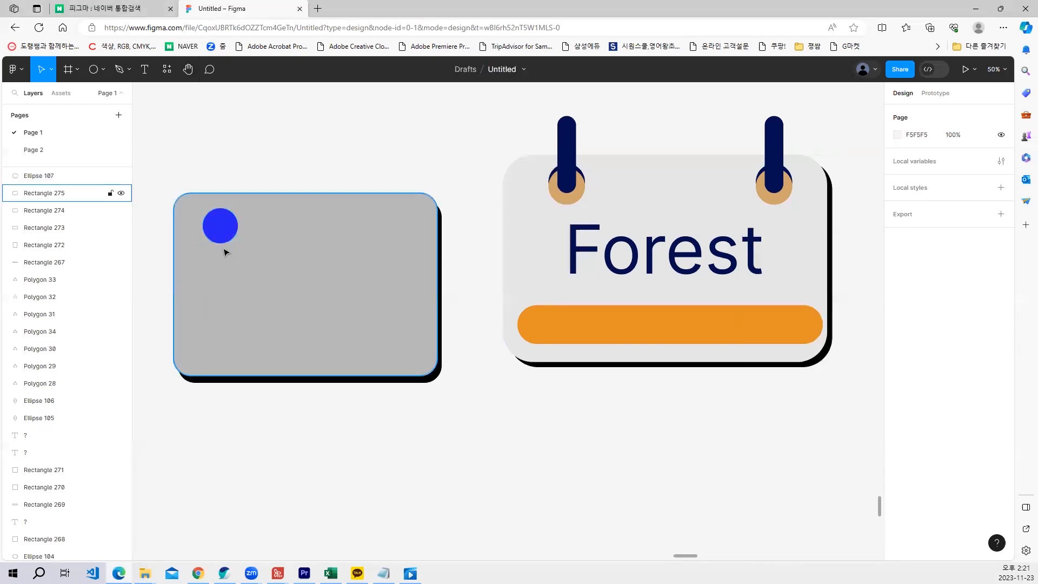
# Step: Duplicate the blue circle, offset the copy about 22 straight down, and fill it with orange D49639
pyautogui.moveTo(225, 228); pyautogui.dragTo(225, 235)
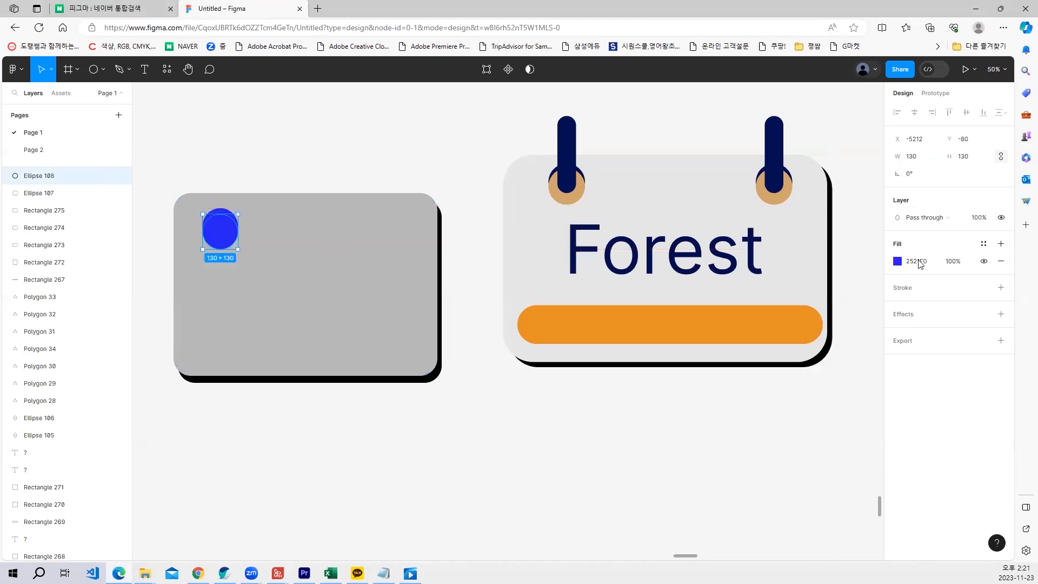
pyautogui.click(899, 262)
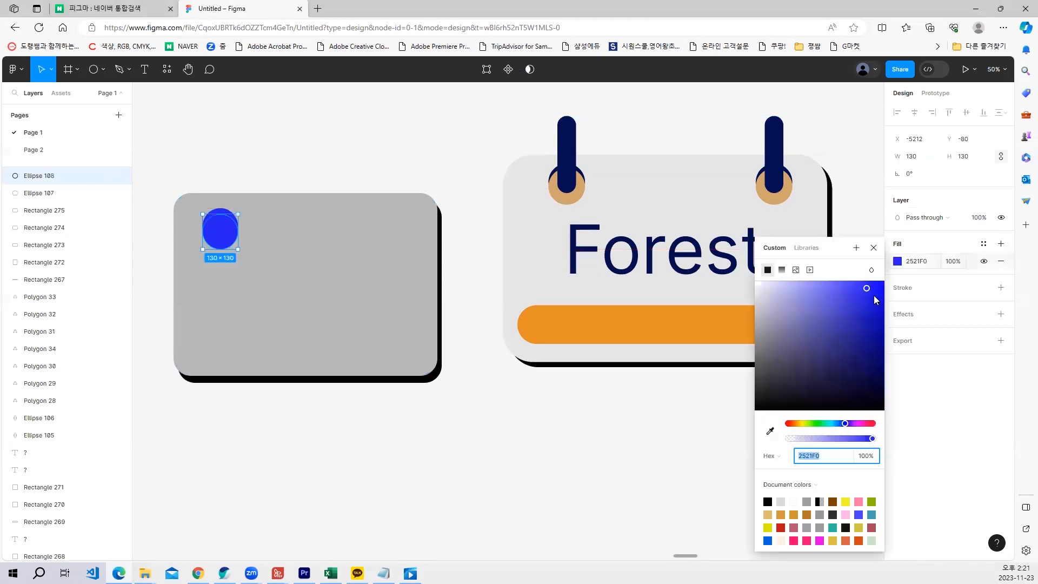
pyautogui.click(781, 515)
pyautogui.click(438, 106)
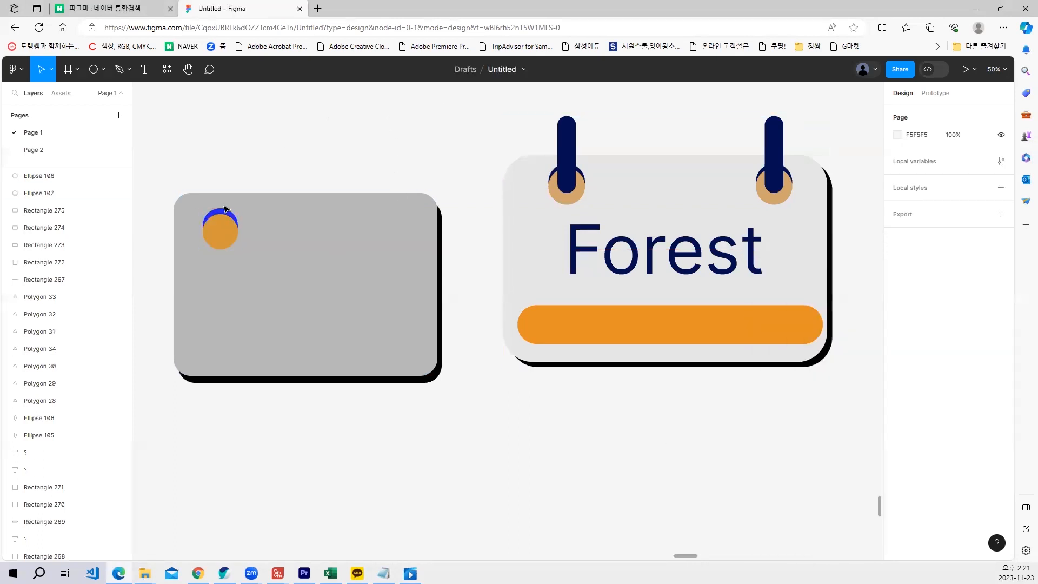
pyautogui.click(226, 215)
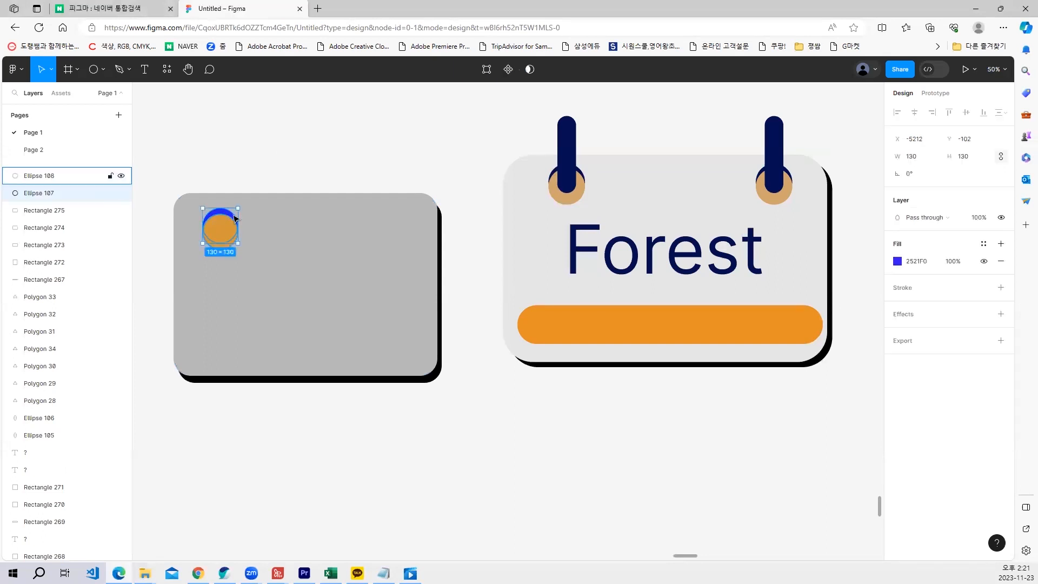
pyautogui.keyDown('shift'); pyautogui.click(231, 237); pyautogui.keyUp('shift')
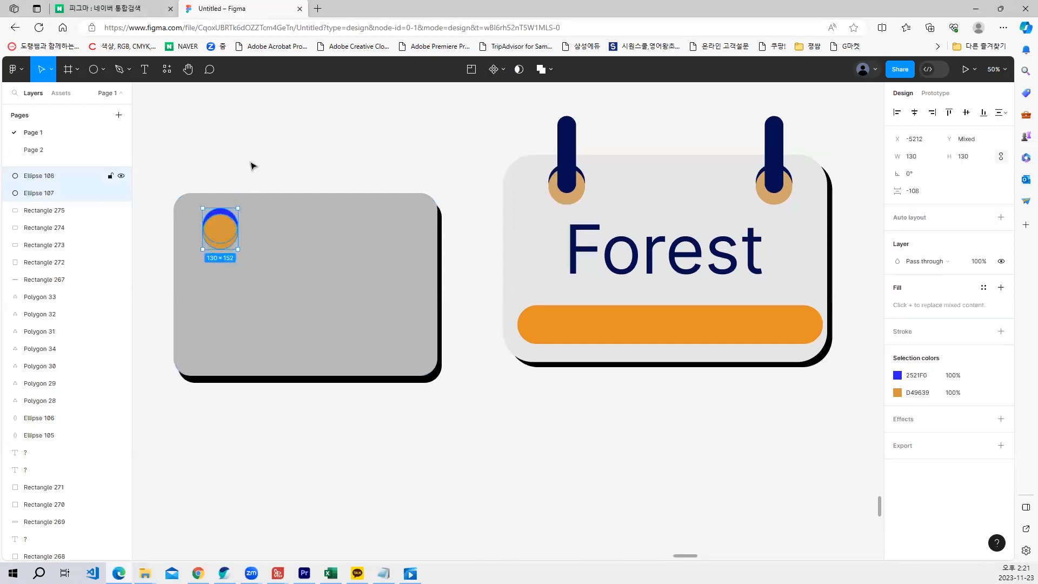
pyautogui.click(262, 147)
pyautogui.click(225, 212)
pyautogui.keyDown('shift'); pyautogui.click(227, 240); pyautogui.keyUp('shift')
pyautogui.click(322, 132)
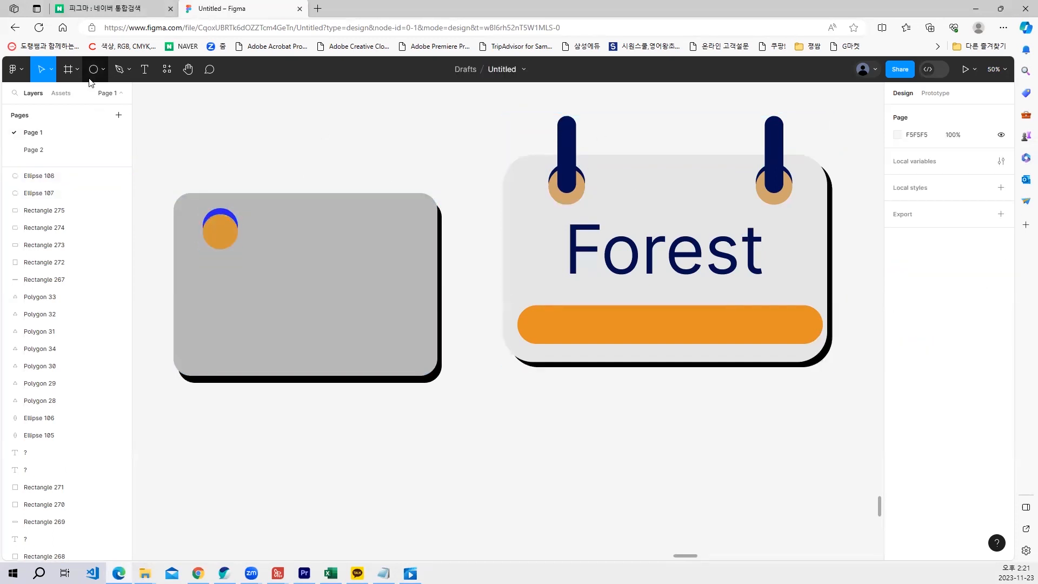
# Step: Draw a vertical strap rectangle of about 68 × 285 over the circles and fill it with the blue sampled from the rear circle
pyautogui.click(103, 70)
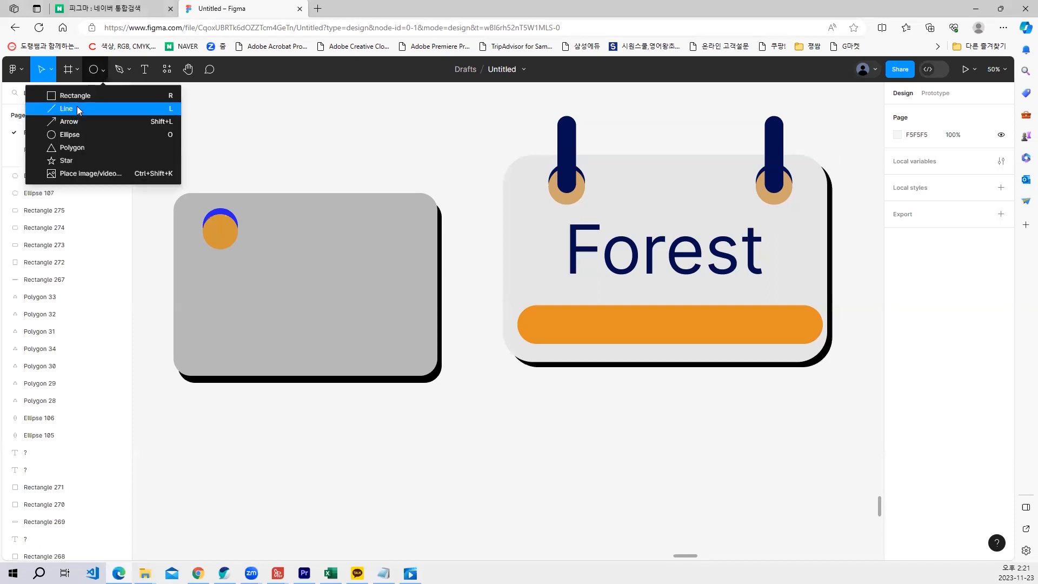
pyautogui.click(49, 93)
pyautogui.moveTo(208, 155)
pyautogui.mouseDown()
pyautogui.moveTo(227, 234)
pyautogui.moveTo(222, 198)
pyautogui.mouseUp()
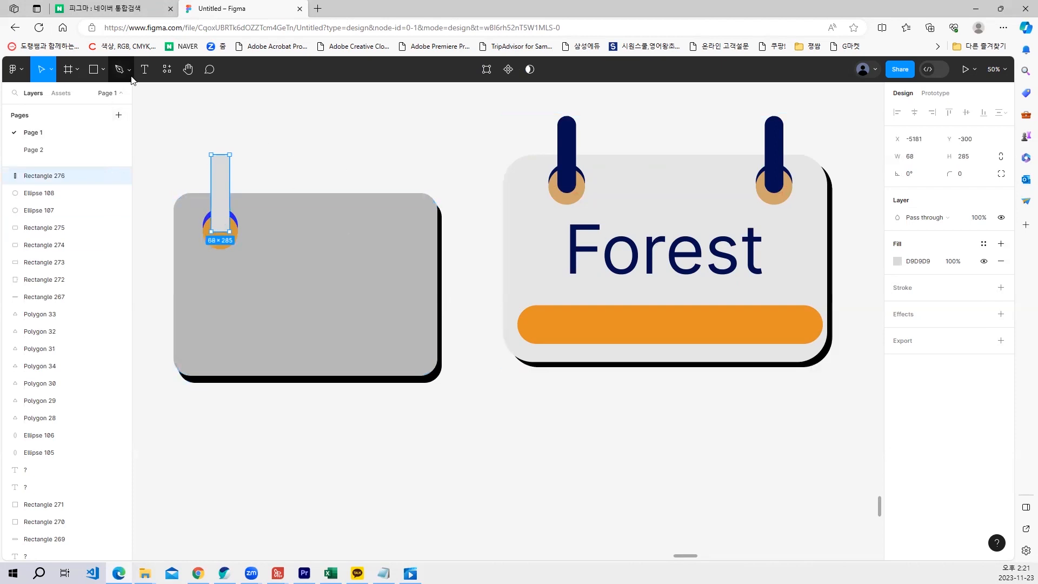
pyautogui.press('i')
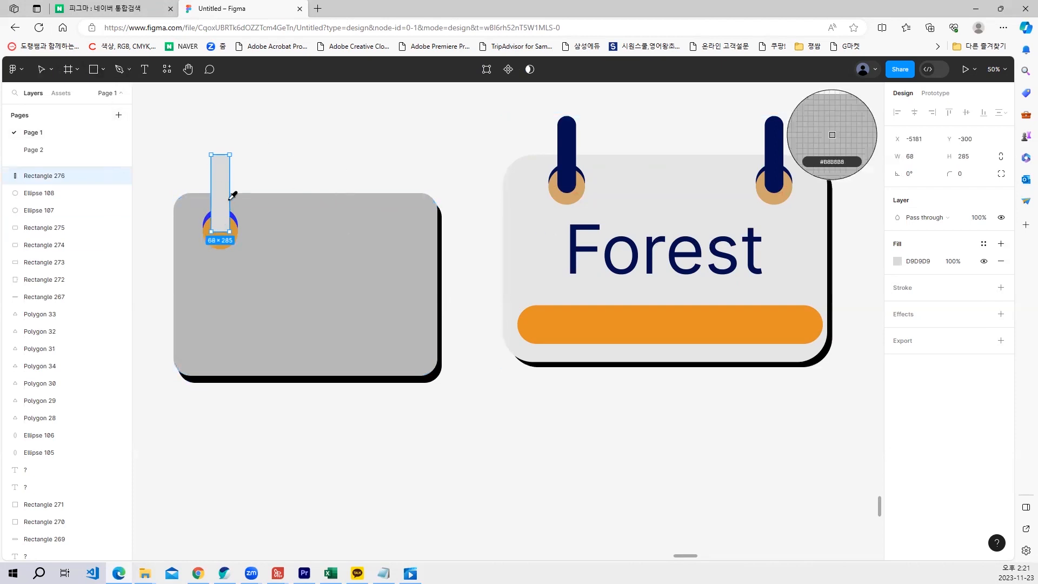
pyautogui.click(208, 217)
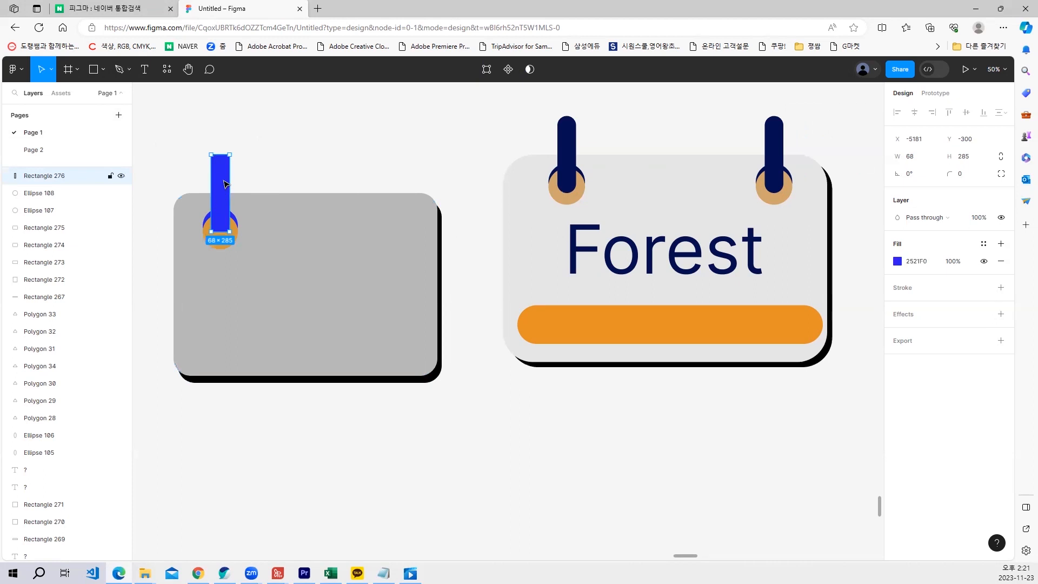
# Step: Set the corner radius of the blue strap to 50
pyautogui.click(957, 177)
pyautogui.write('20')
pyautogui.press('Return')
pyautogui.click(944, 173)
pyautogui.write('50')
pyautogui.press('Return')
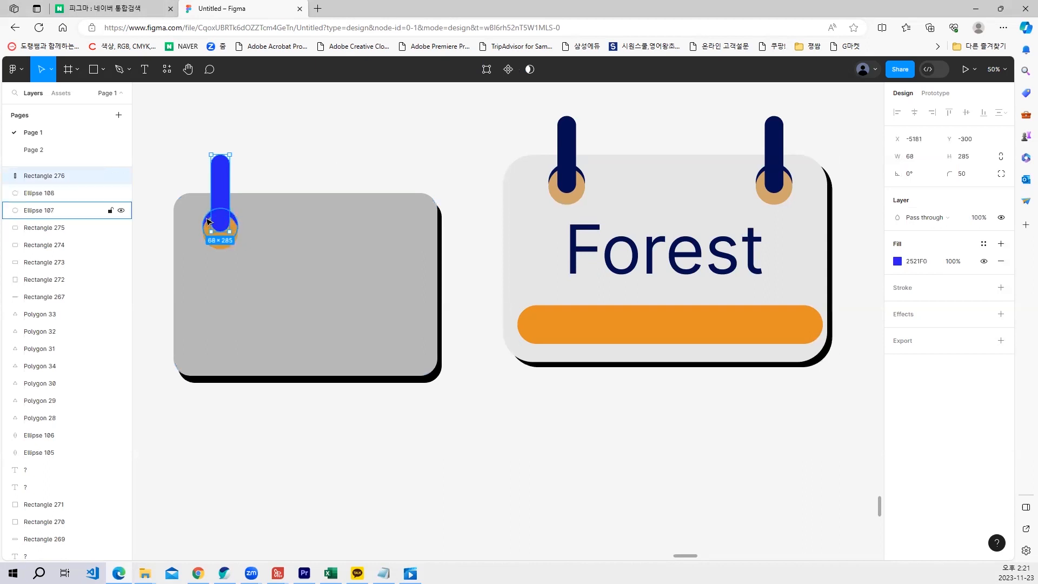
pyautogui.keyDown('shift'); pyautogui.click(224, 238); pyautogui.keyUp('shift')
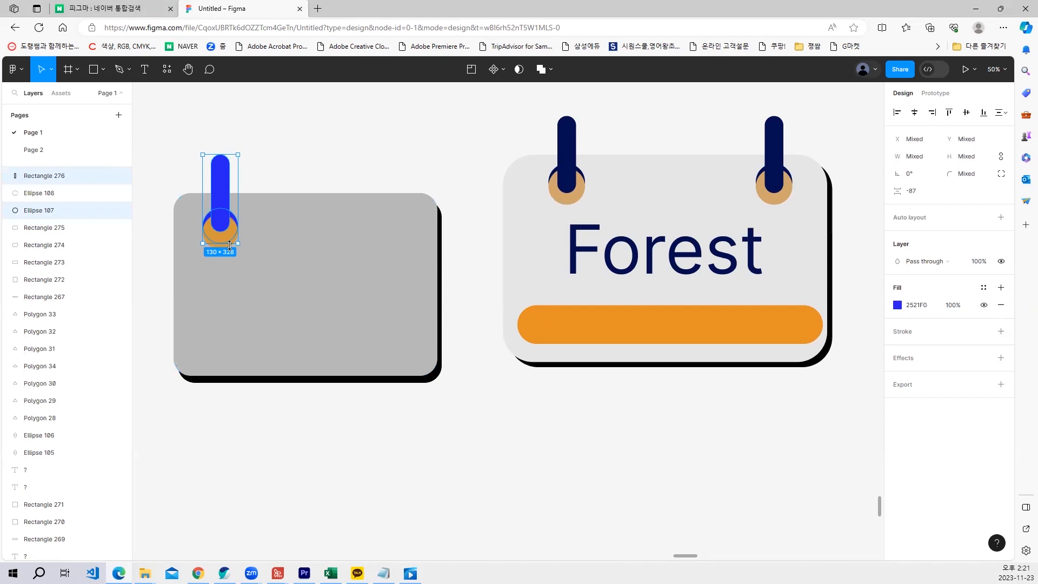
pyautogui.click(425, 134)
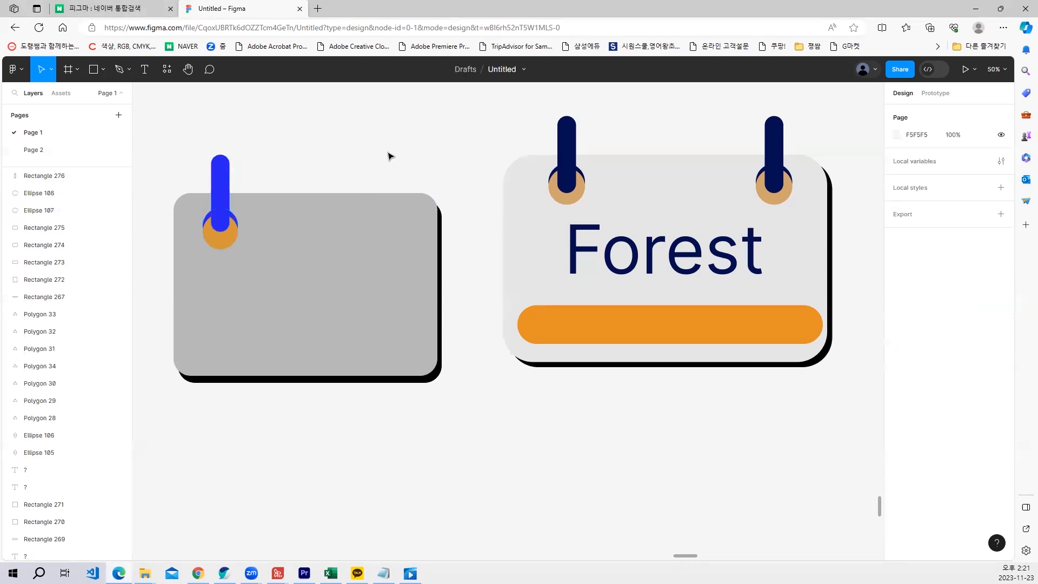
pyautogui.click(333, 261)
pyautogui.click(393, 136)
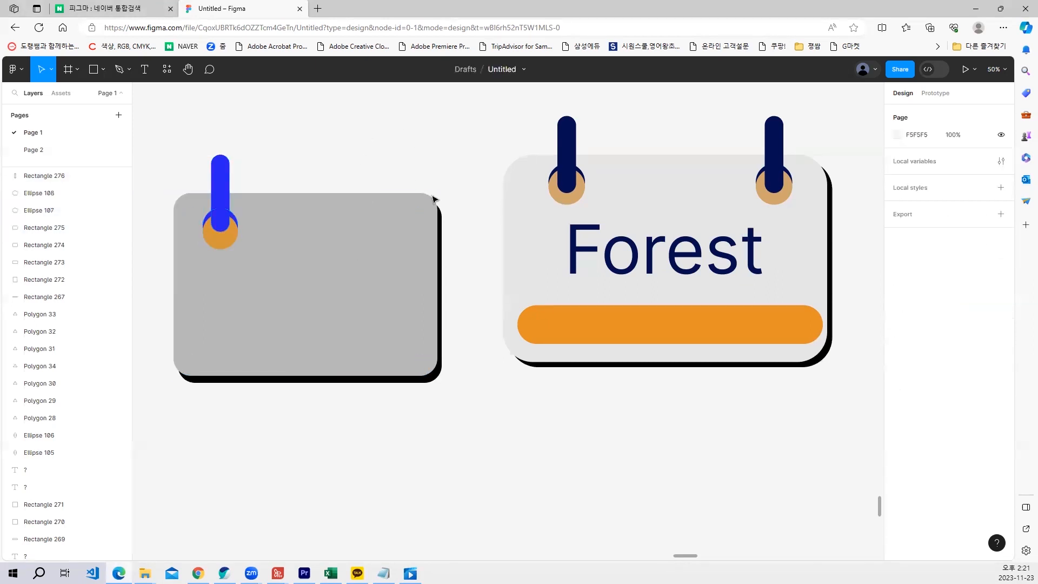
# Step: Rename the layer of the board's black shadow rectangle as 달력그림자
pyautogui.click(441, 244)
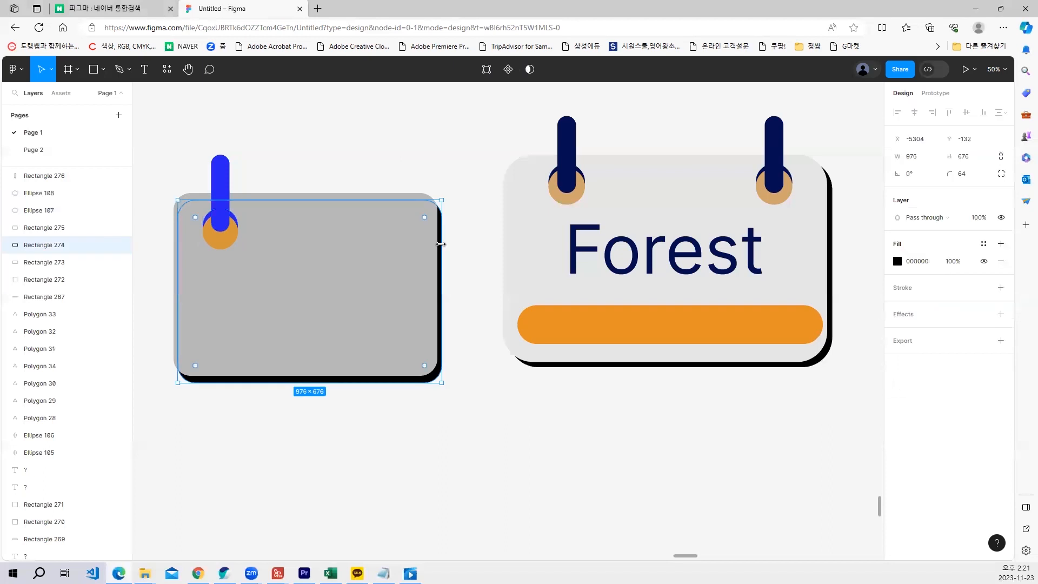
pyautogui.doubleClick(44, 245)
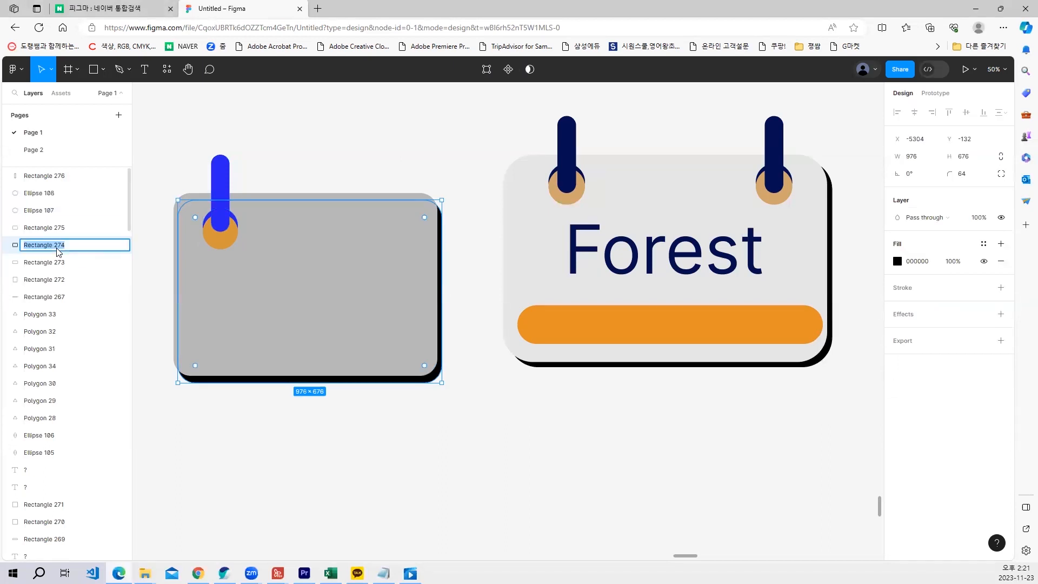
pyautogui.press('BackSpace')
pyautogui.write('달력그림자')
pyautogui.press('Return')
# Step: Rename the layer of the grey board rectangle as 달력몸통
pyautogui.click(54, 227)
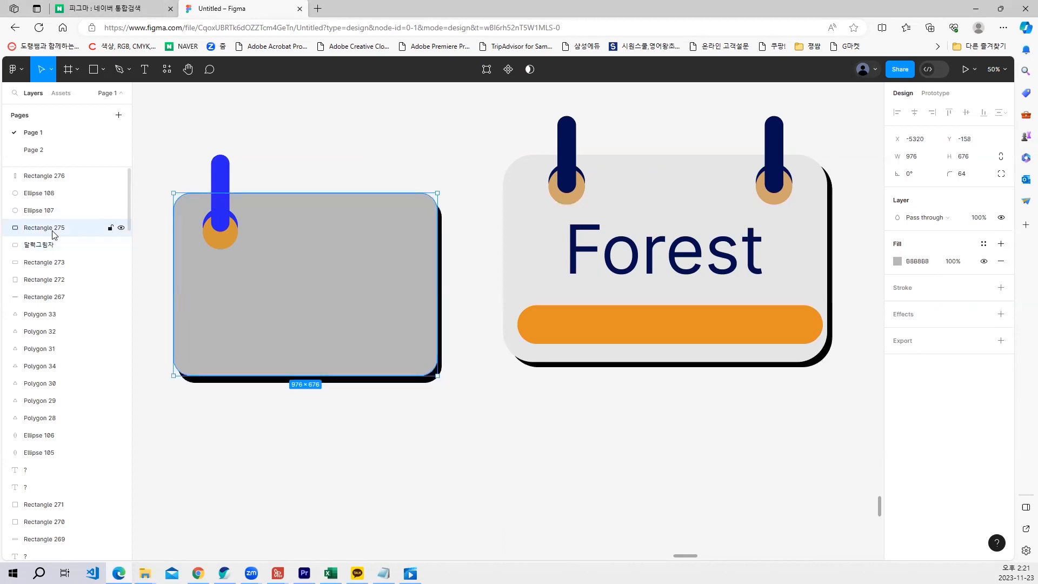
pyautogui.doubleClick(54, 229)
pyautogui.write('ㄷ')
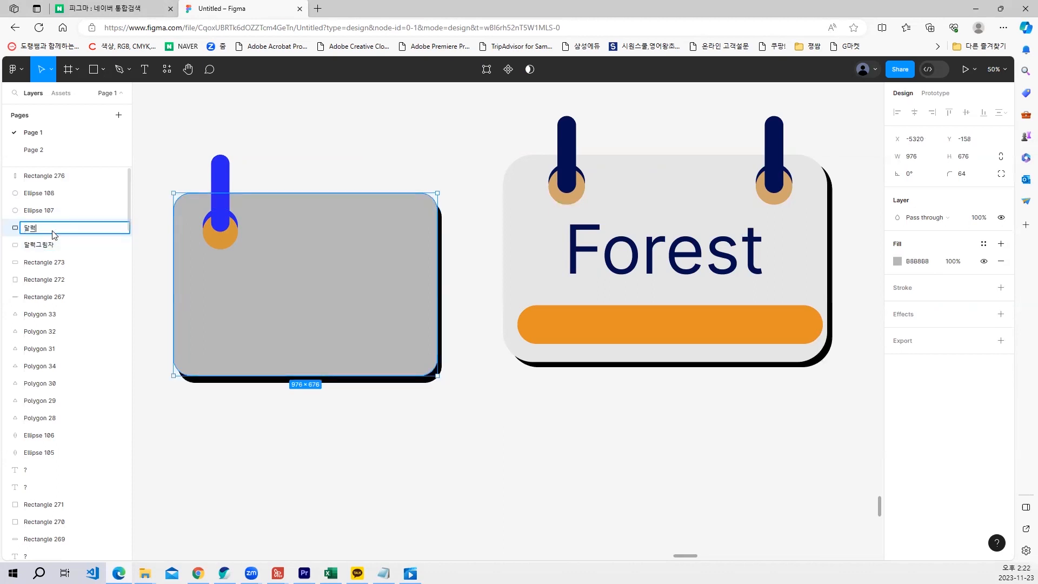
pyautogui.press('Return')
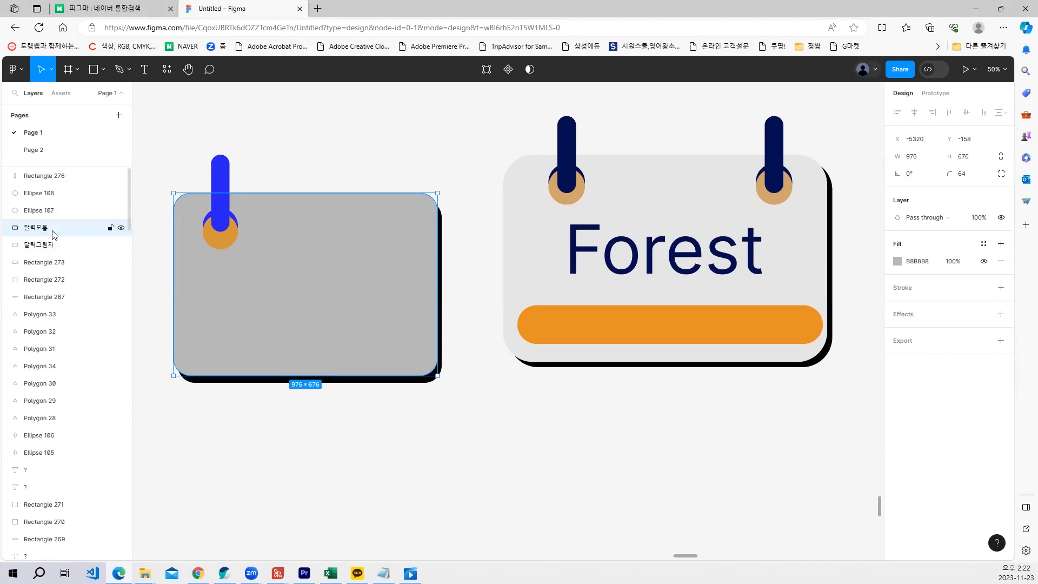
# Step: Lock the grey board and its black shadow together
pyautogui.moveTo(359, 131); pyautogui.dragTo(426, 262)
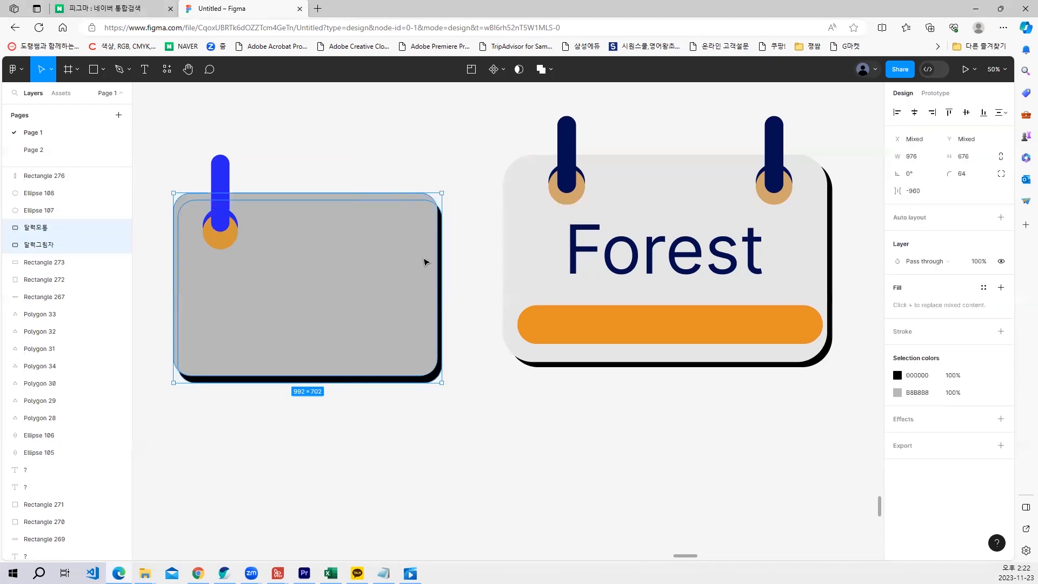
pyautogui.hotkey('ctrl', 'shift', 'l')
pyautogui.click(383, 157)
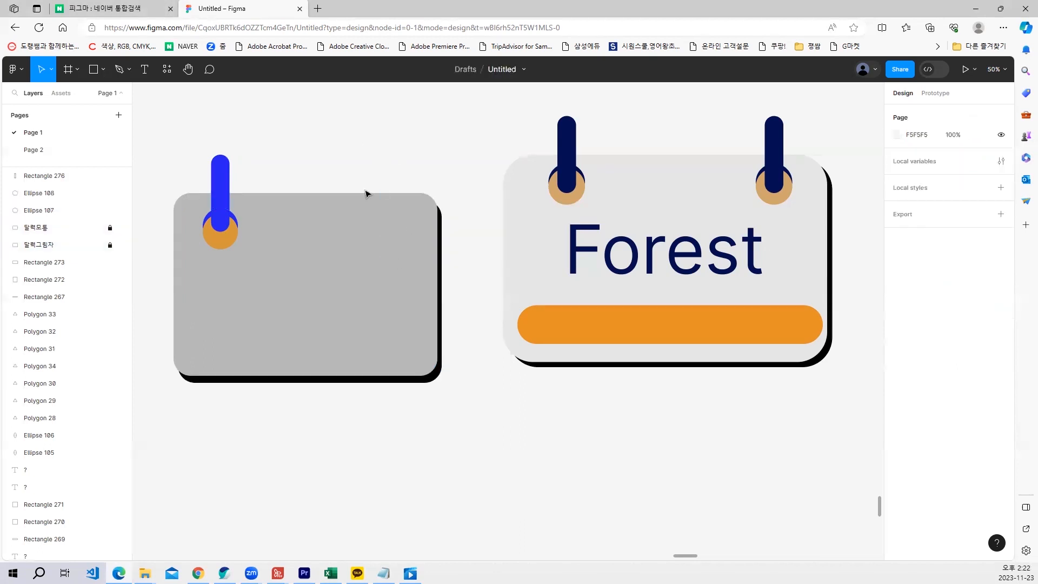
# Step: Copy the blue strap with its two circles horizontally to the board's upper-right corner
pyautogui.moveTo(184, 120); pyautogui.dragTo(245, 284)
pyautogui.moveTo(224, 213); pyautogui.dragTo(407, 213)
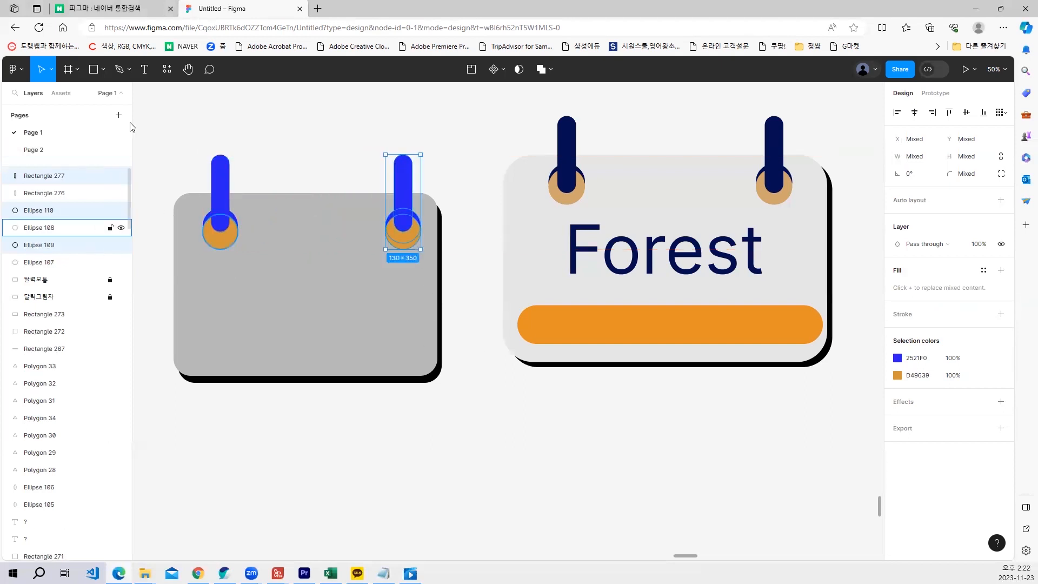
# Step: Add the text "Ctrl + Shift + L" and place it above the sign copy
pyautogui.press('t')
pyautogui.click(237, 157)
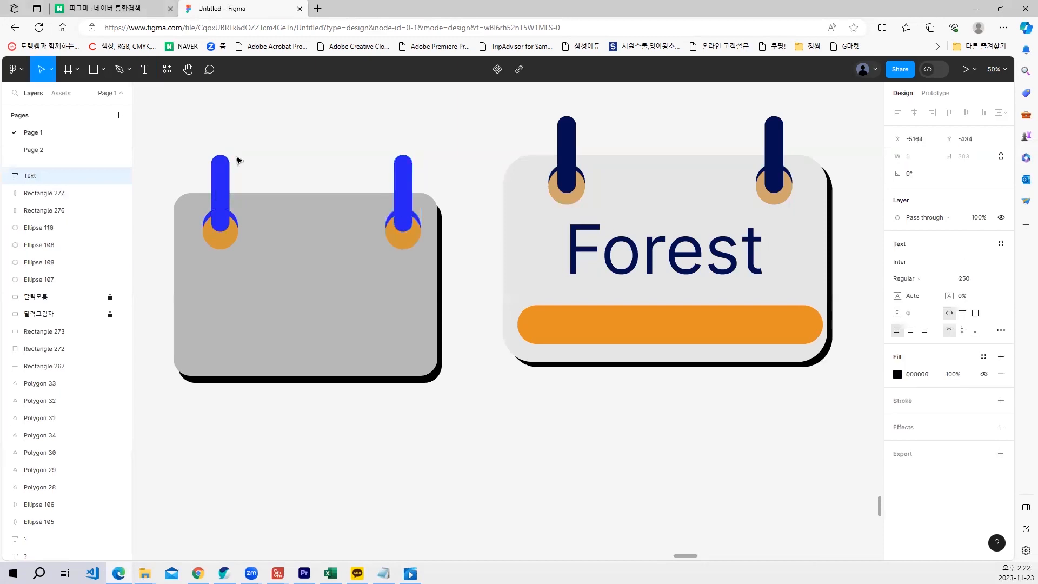
pyautogui.write('Ctrl ')
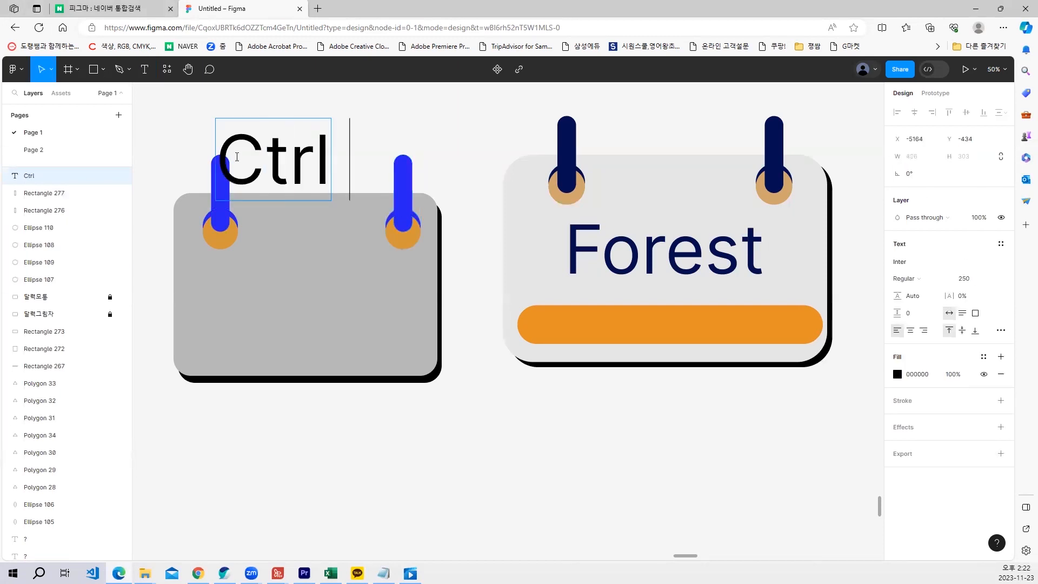
pyautogui.write('+ Sjo')
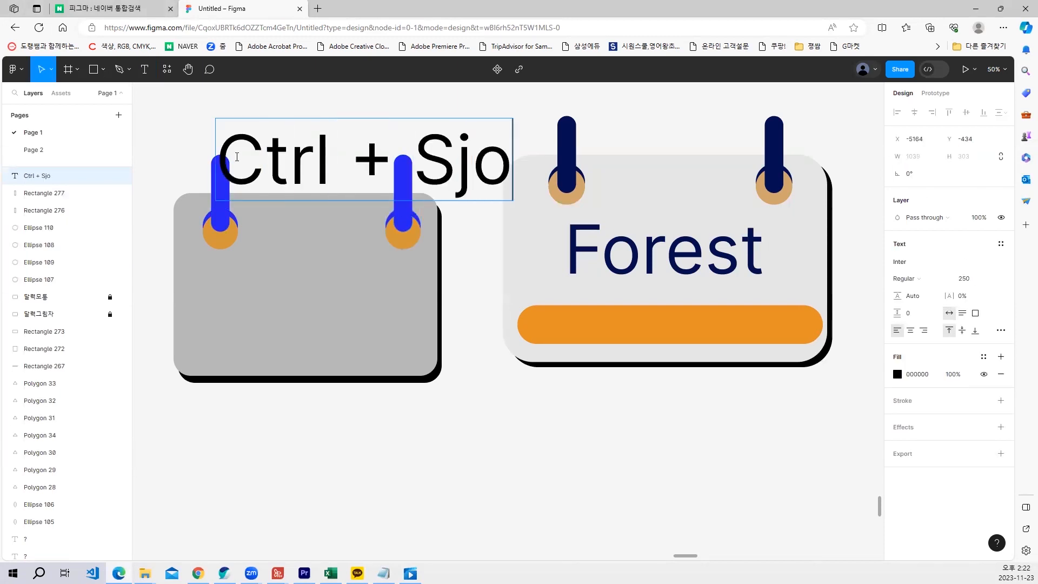
pyautogui.press('BackSpace')
pyautogui.press('BackSpace')
pyautogui.write('hift')
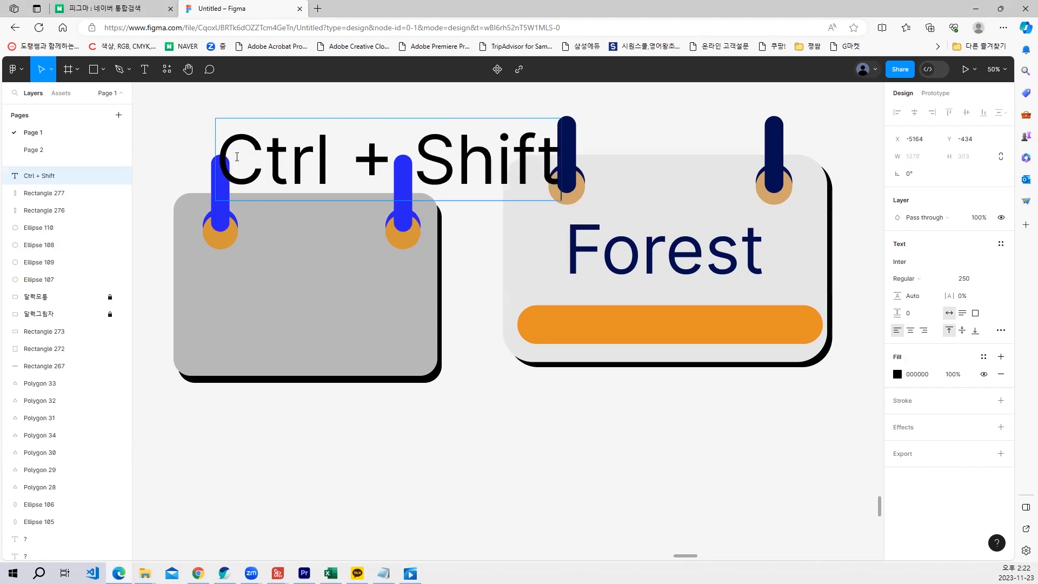
pyautogui.write(' + L')
pyautogui.scroll(2, 233, 157)
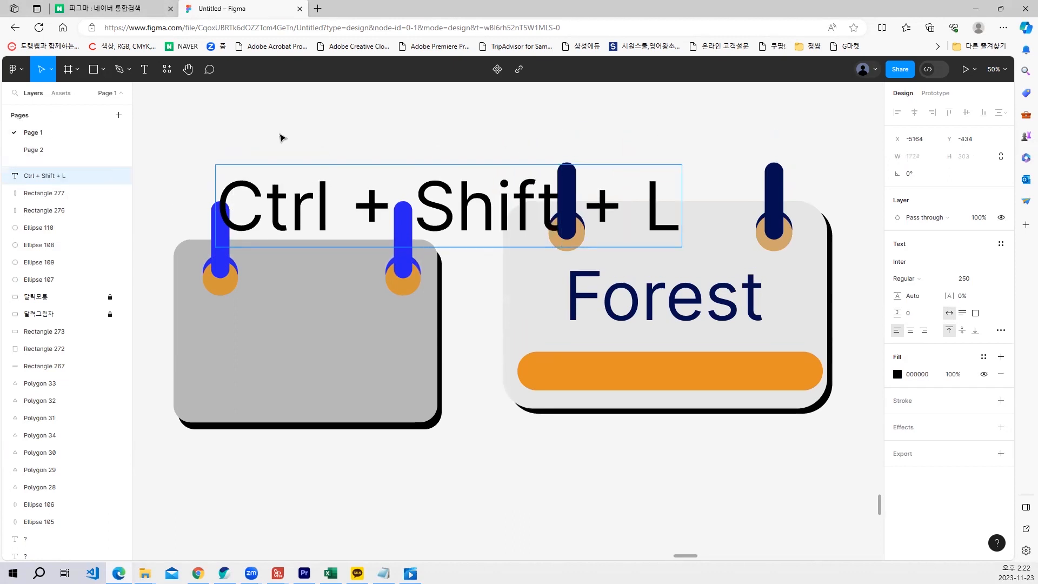
pyautogui.press('Escape')
pyautogui.moveTo(279, 204); pyautogui.dragTo(243, 129)
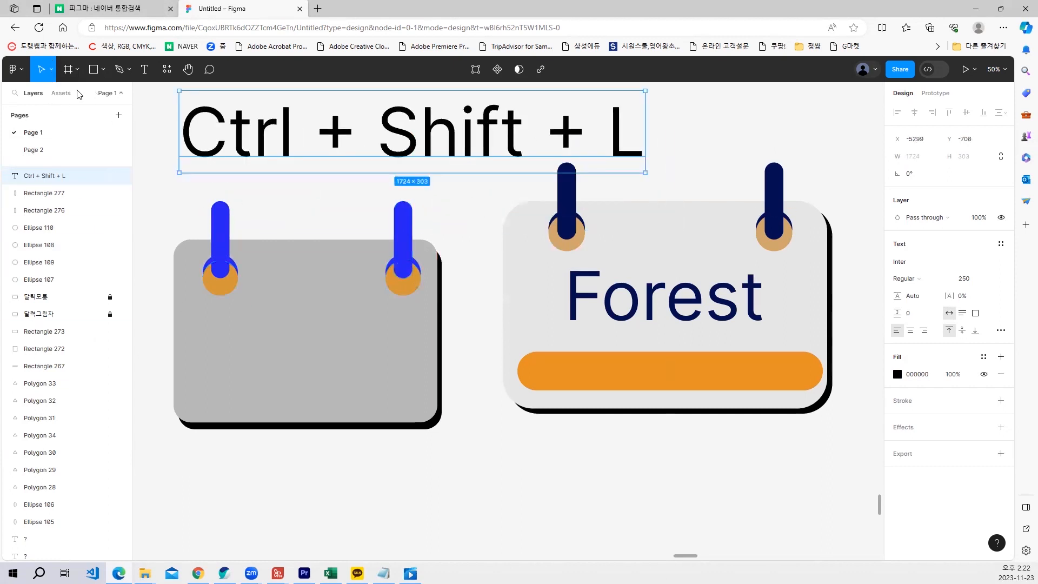
# Step: Add a text layer with the teacher's Korean nickname below the grey sign copy
pyautogui.click(148, 70)
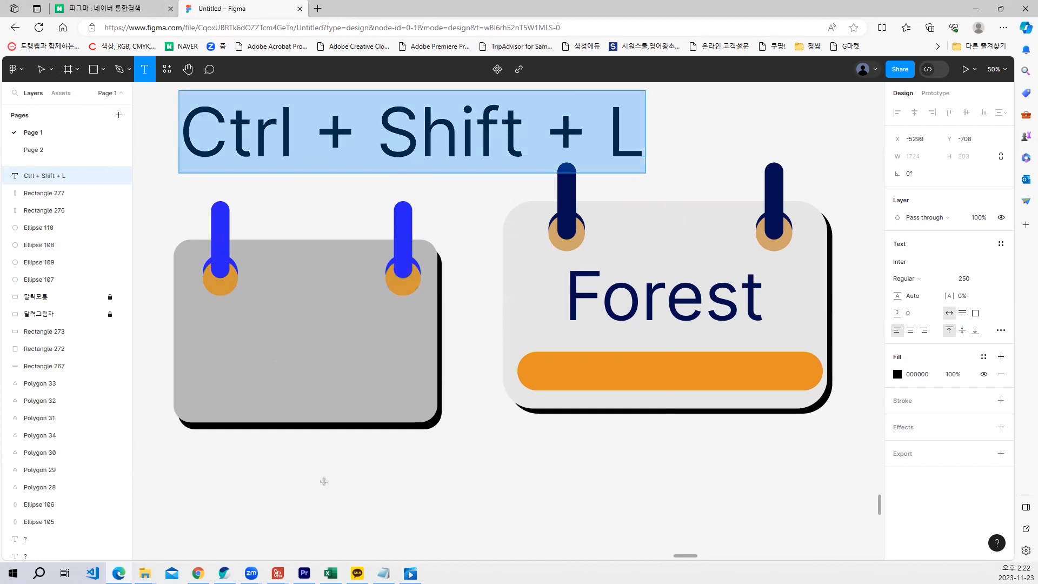
pyautogui.click(355, 466)
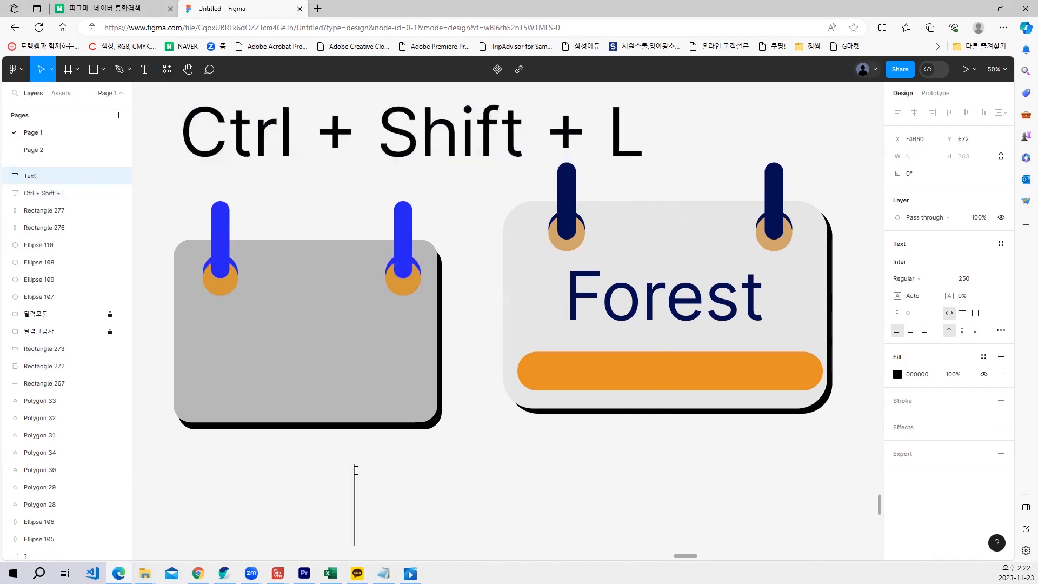
pyautogui.write('e')
pyautogui.press('BackSpace')
pyautogui.write('도랭쌤')
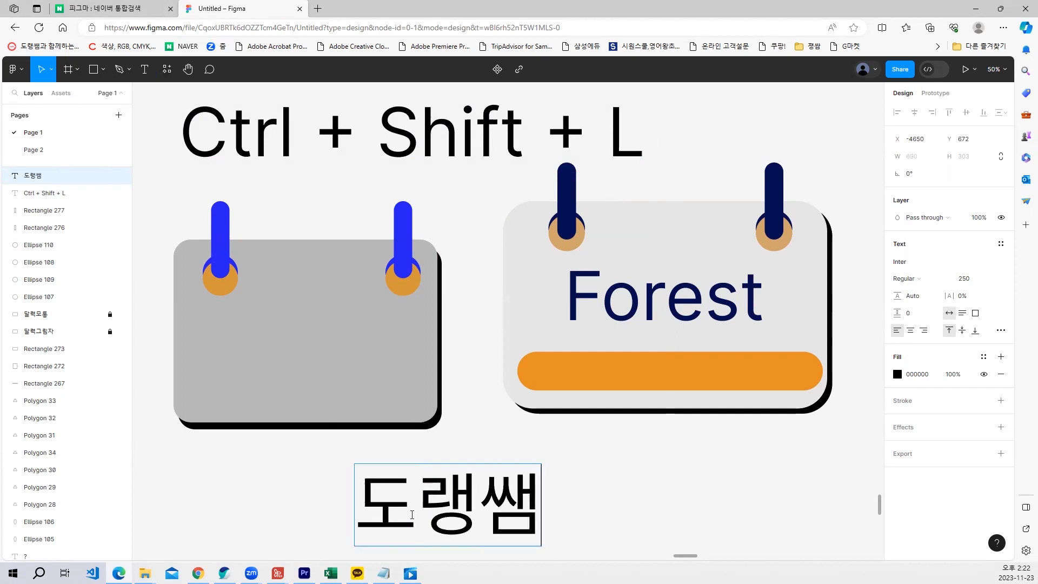
# Step: Set the fill of the new nickname text to dark purple 210D4D
pyautogui.moveTo(369, 500); pyautogui.dragTo(578, 510)
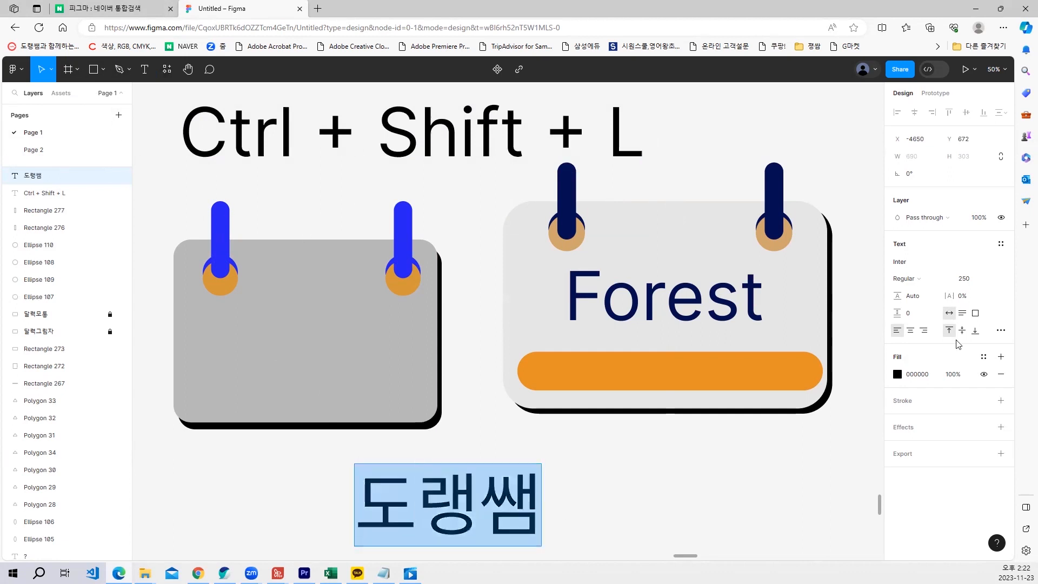
pyautogui.click(897, 374)
pyautogui.moveTo(799, 344); pyautogui.dragTo(850, 372)
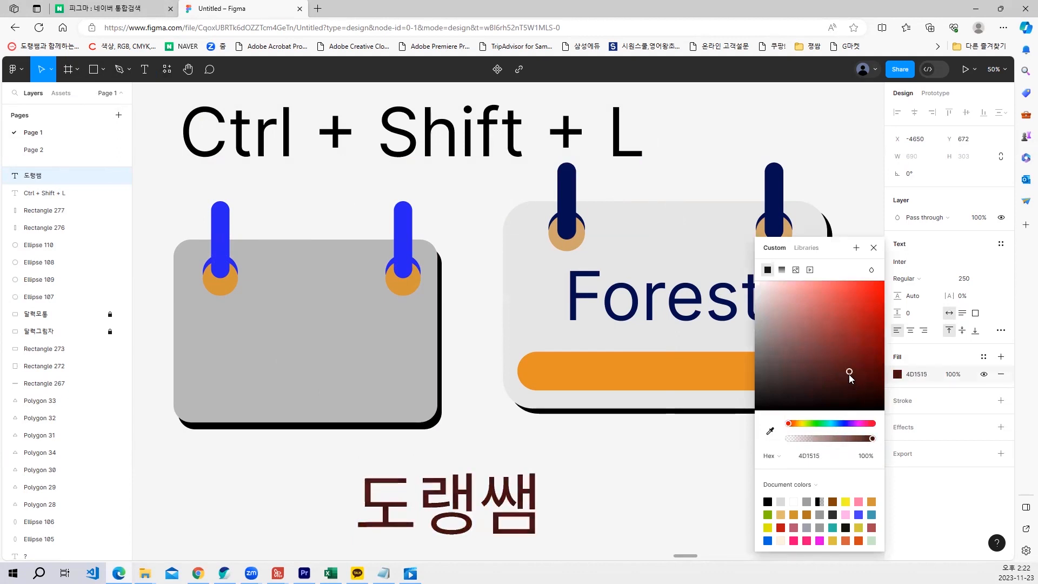
pyautogui.click(833, 424)
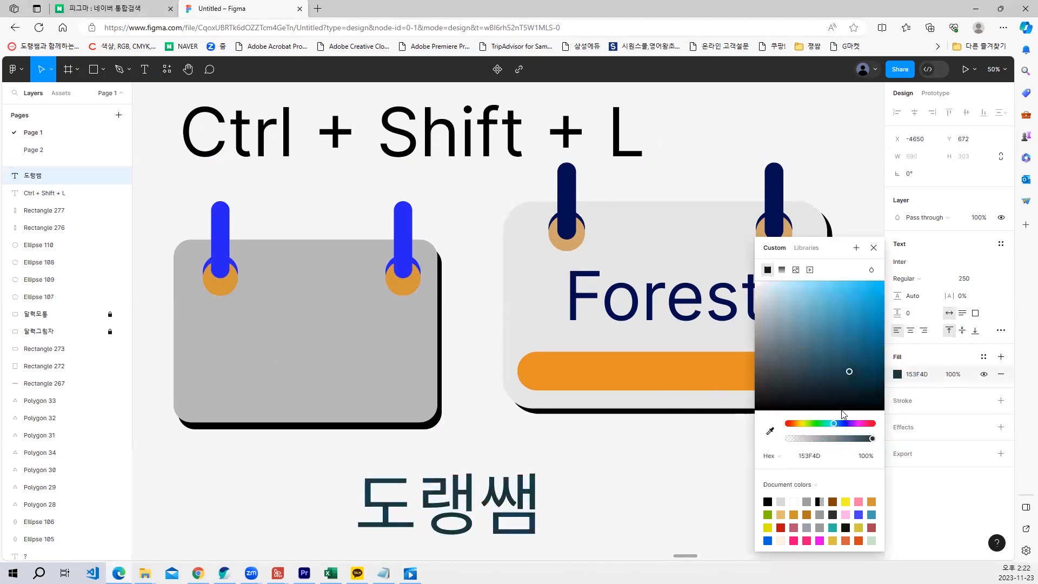
pyautogui.click(849, 423)
pyautogui.moveTo(849, 372); pyautogui.dragTo(863, 372)
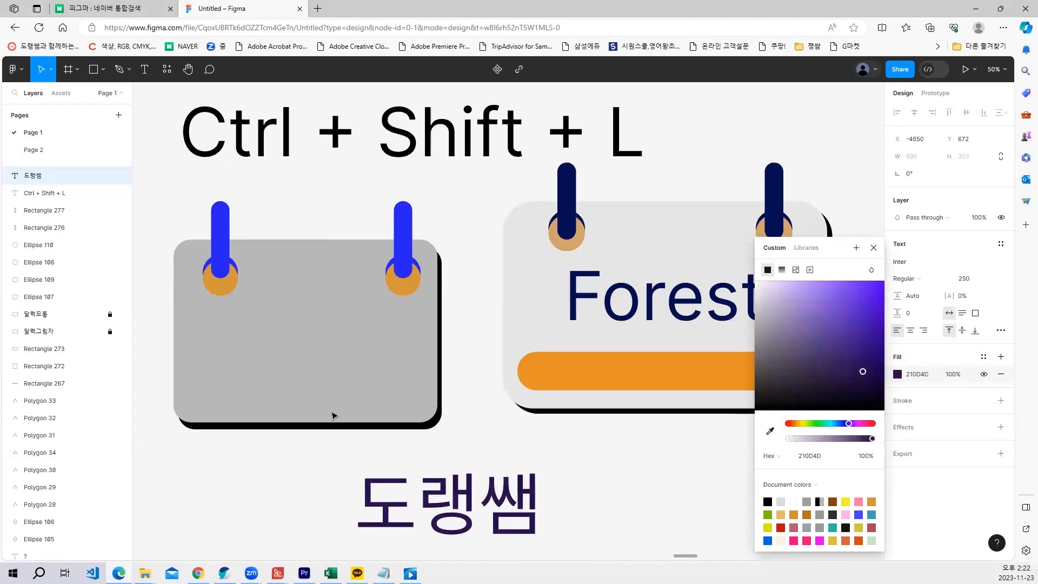
# Step: Move the nickname text onto the grey board, centred between and just below the two straps
pyautogui.doubleClick(443, 503)
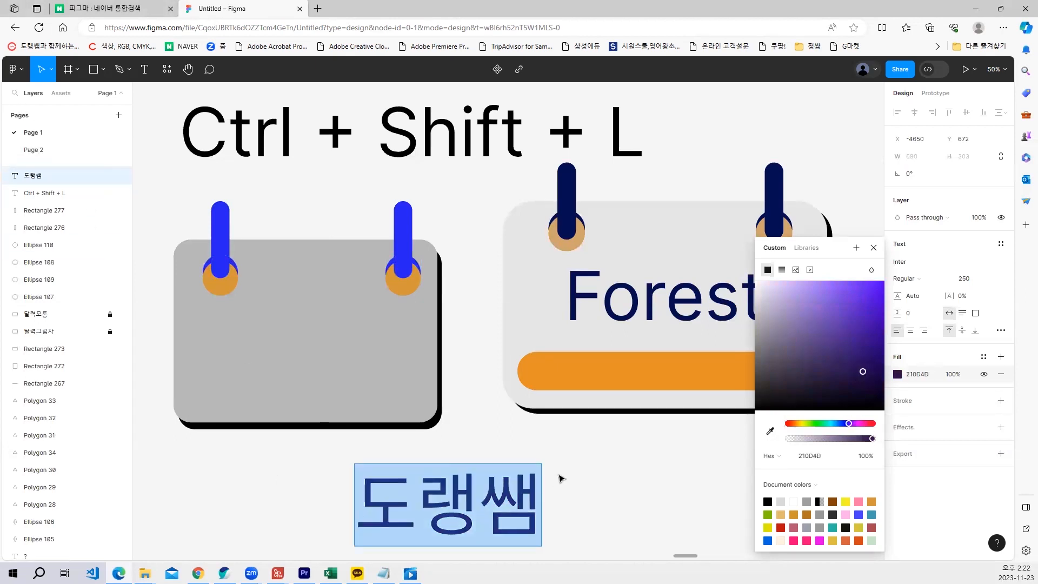
pyautogui.press('Escape')
pyautogui.moveTo(515, 492); pyautogui.dragTo(372, 321)
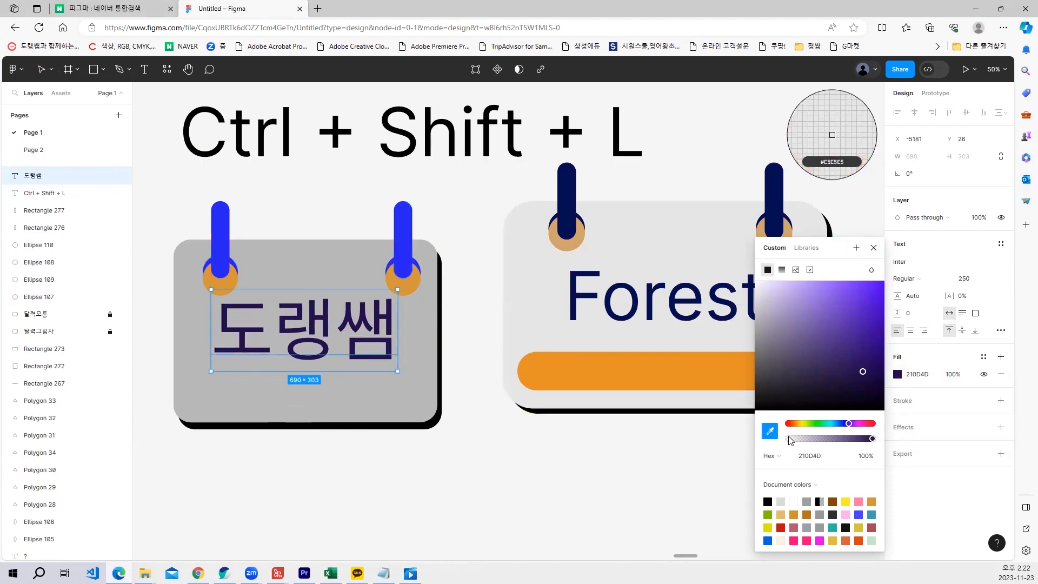
# Step: Recolour the nickname text with the navy sampled from the Forest lettering
pyautogui.click(873, 248)
pyautogui.press('i')
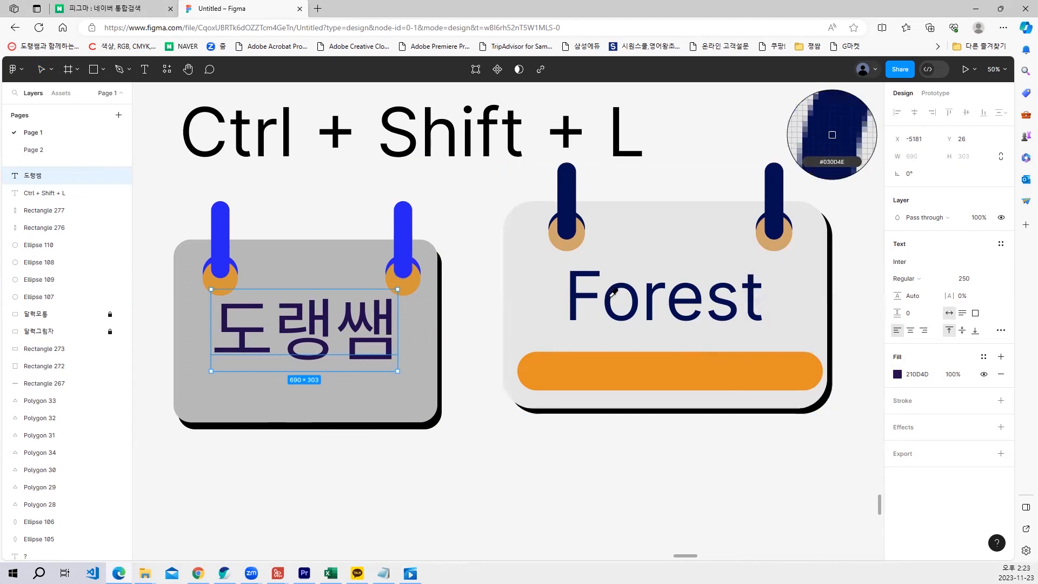
pyautogui.click(608, 297)
pyautogui.click(195, 157)
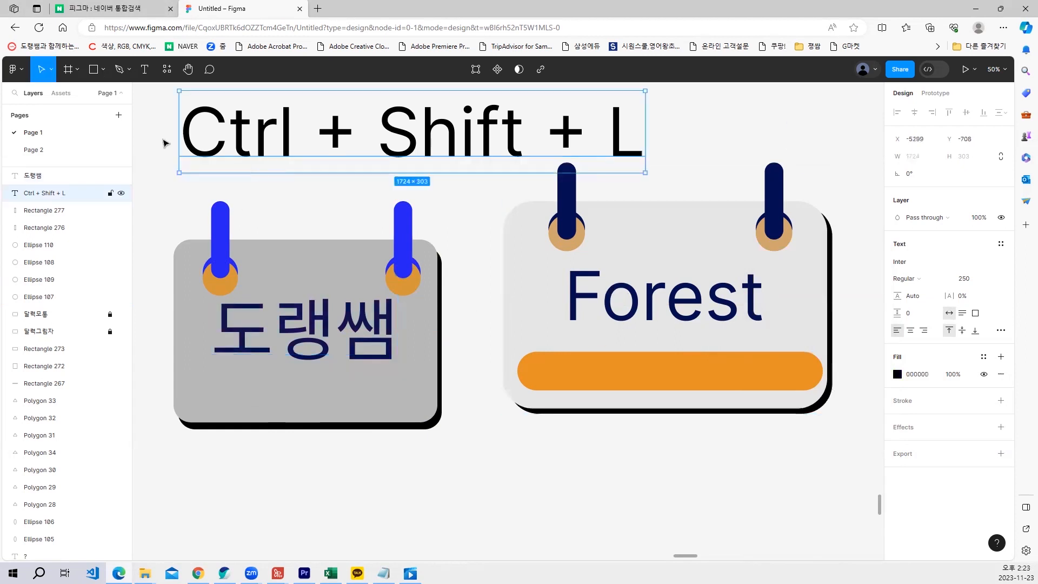
# Step: Draw a horizontal rectangle about 885 × 112 below the nickname text on the grey board
pyautogui.click(99, 70)
pyautogui.click(102, 70)
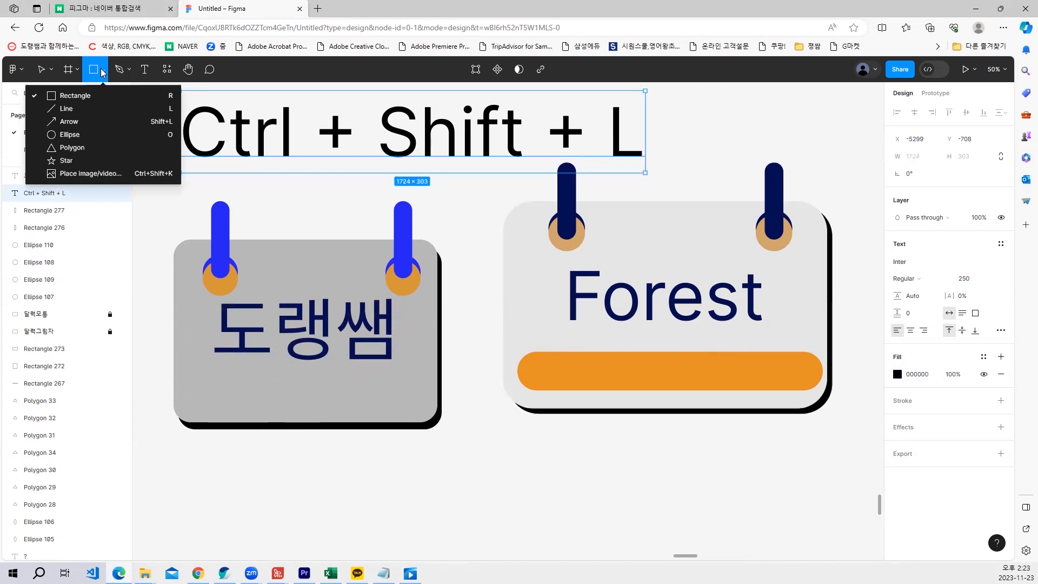
pyautogui.click(76, 95)
pyautogui.moveTo(189, 375); pyautogui.dragTo(429, 405)
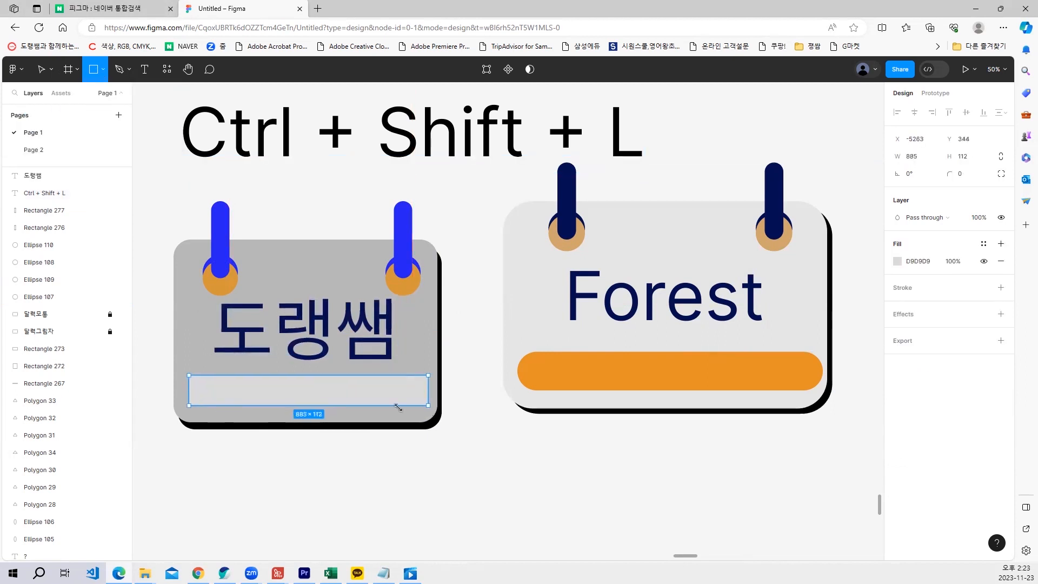
# Step: Round the new bar's corners with a radius of 60
pyautogui.click(961, 178)
pyautogui.write('50')
pyautogui.press('Return')
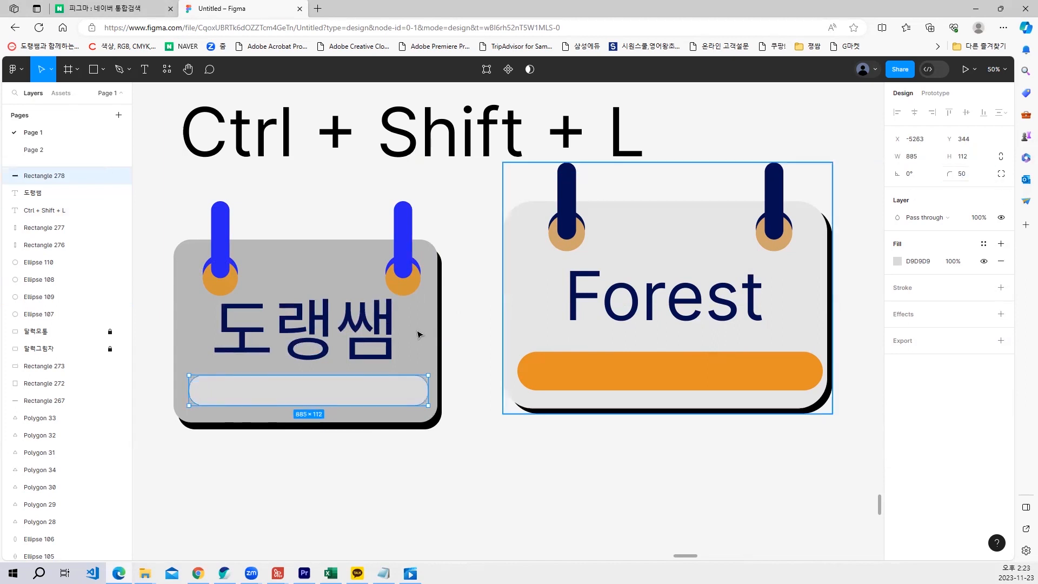
pyautogui.click(961, 177)
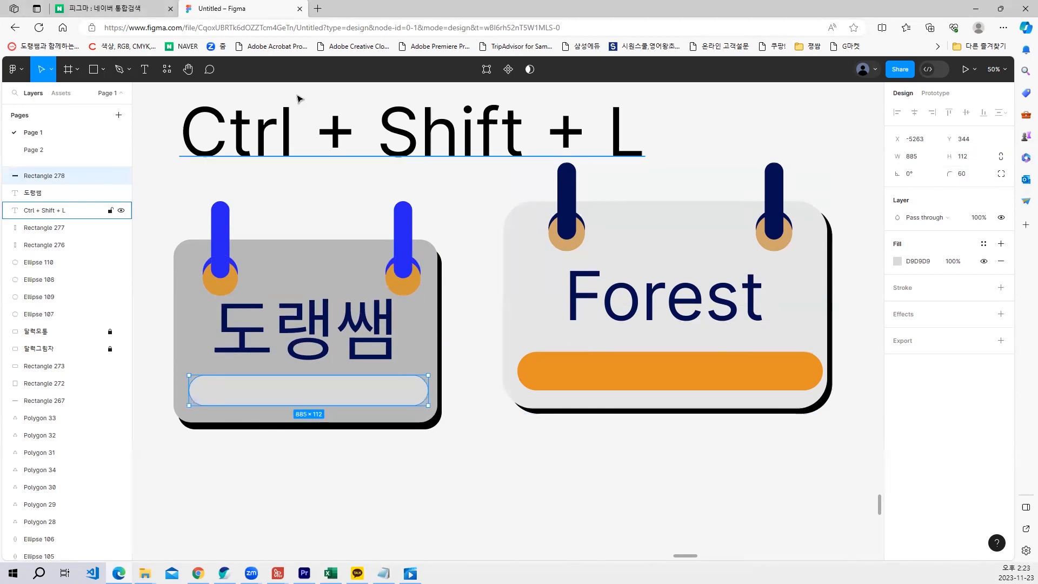
# Step: Fill the rounded bar with the orange sampled from the bar on the Forest sign
pyautogui.press('i')
pyautogui.click(592, 369)
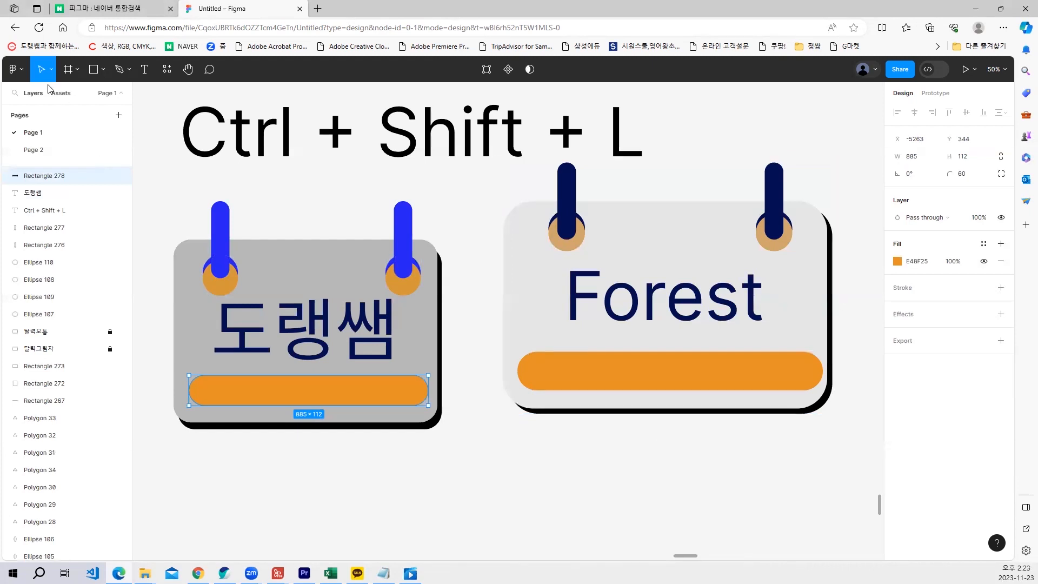
pyautogui.click(473, 476)
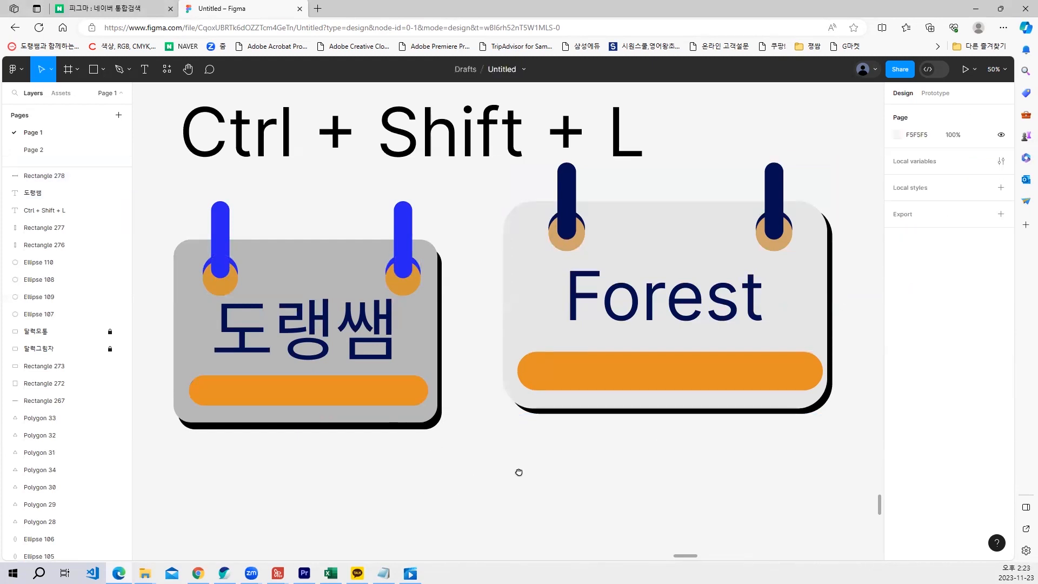
pyautogui.hscroll(-2, 517, 473)
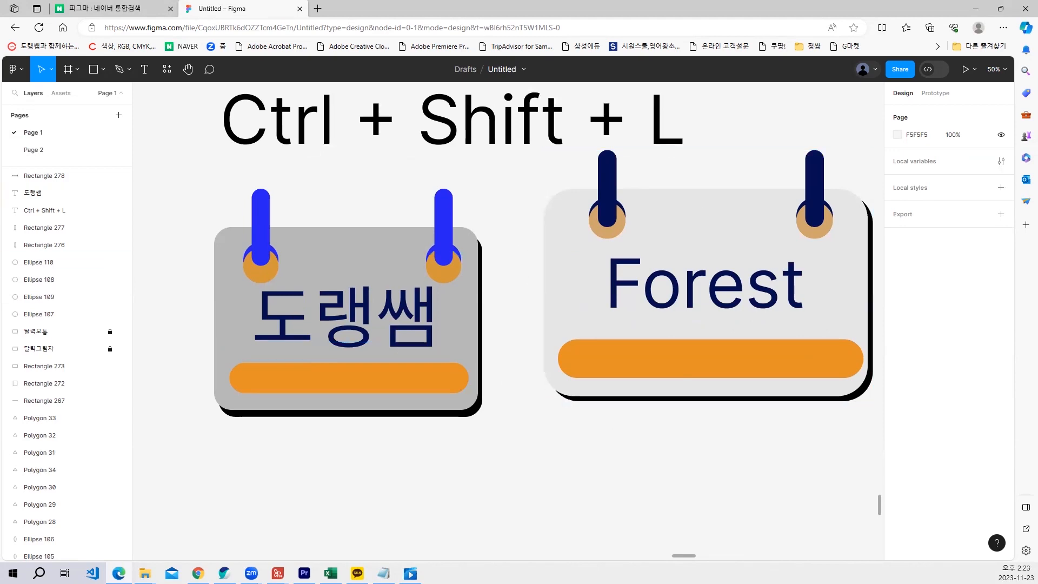
pyautogui.hotkey('alt', 'Tab')
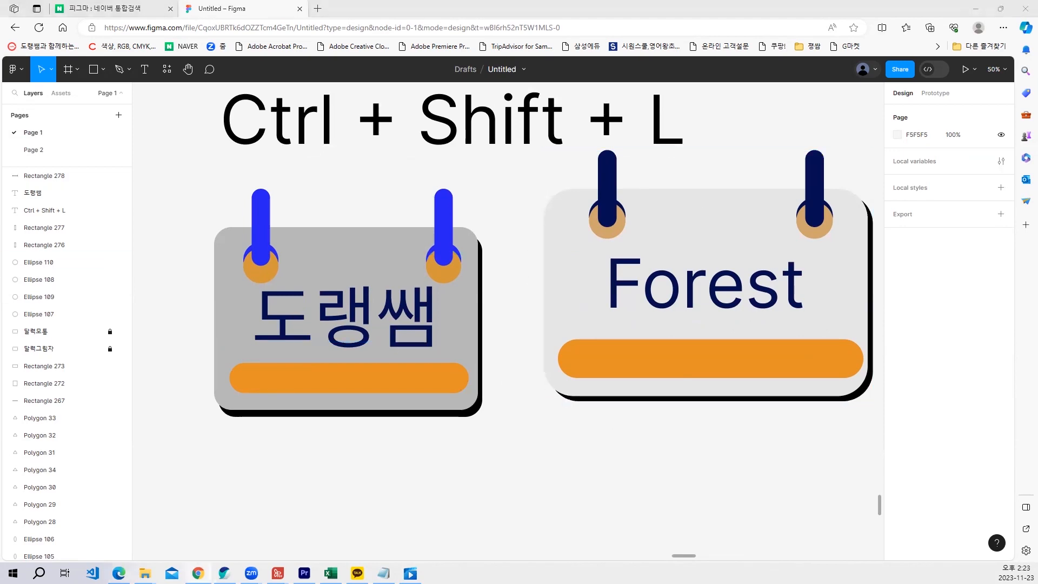